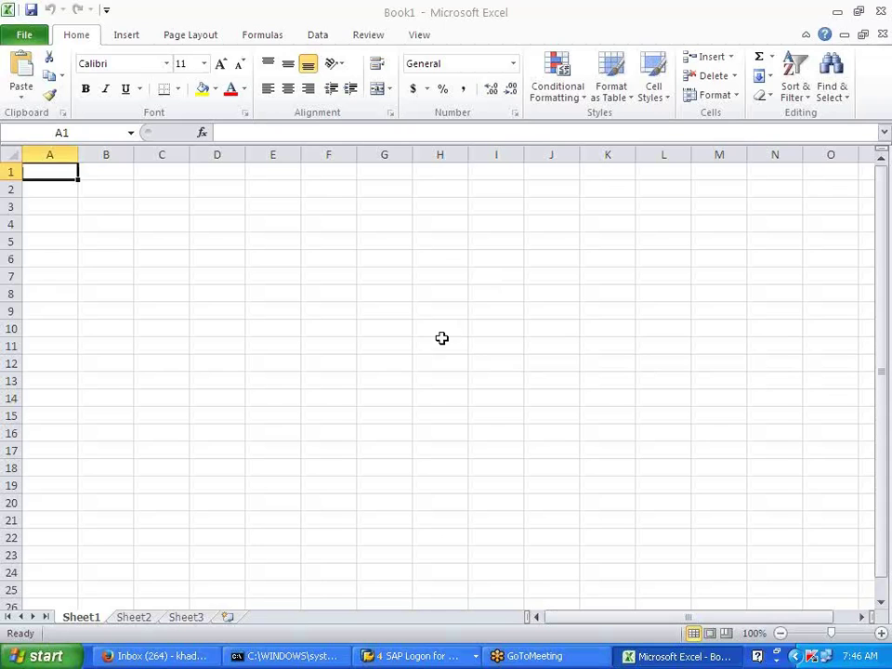
pyautogui.click(94, 206)
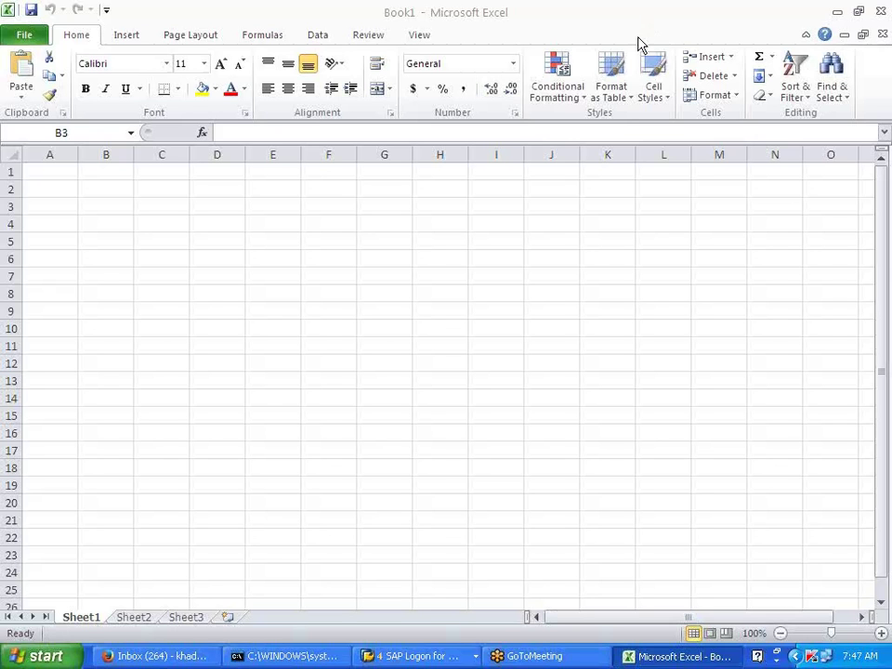
pyautogui.click(396, 210)
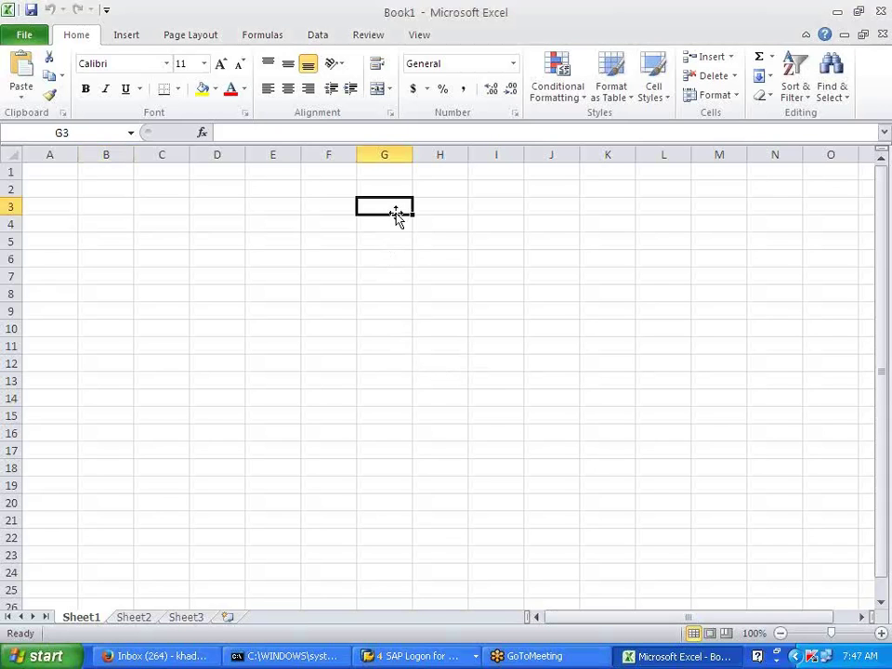
# Enter the heading A/P in cell A4 of the blank sheet.
pyautogui.click(69, 223)
pyautogui.write("'/P")
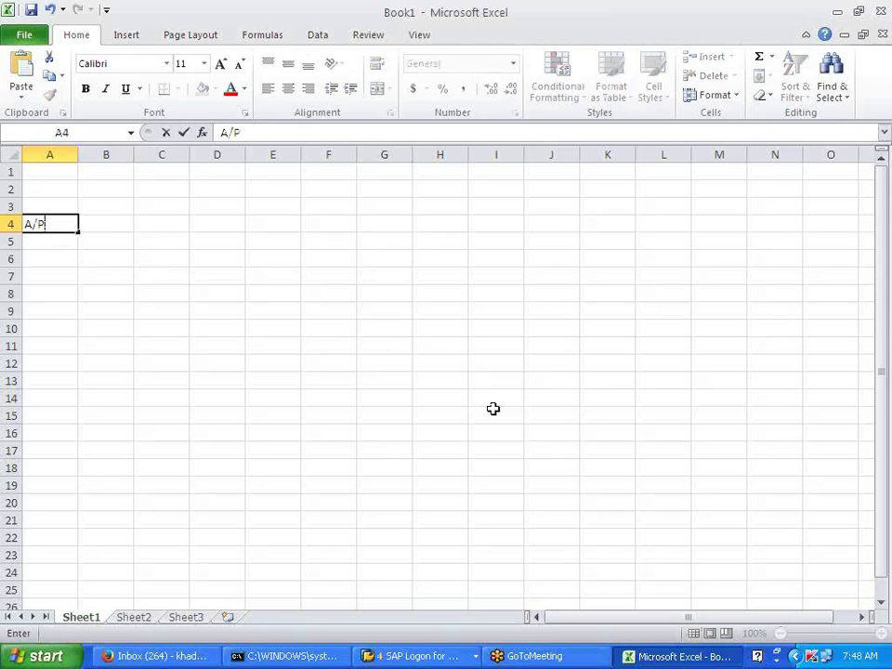
pyautogui.press('Right')
pyautogui.press('Right')
pyautogui.press('Right')
pyautogui.press('Right')
pyautogui.press('Right')
pyautogui.press('Right')
pyautogui.press('Right')
pyautogui.press('Right')
pyautogui.press('Right')
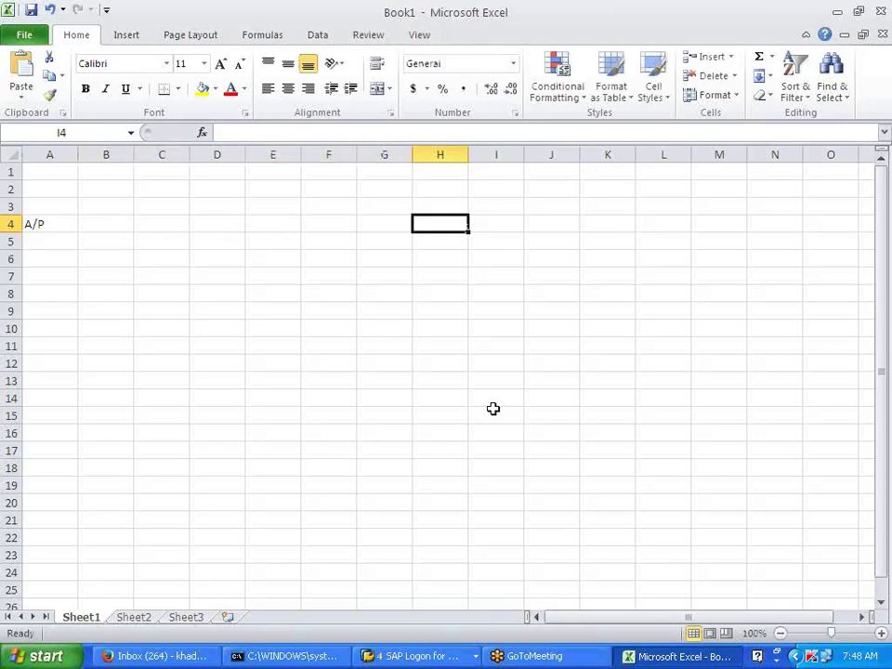
pyautogui.click(68, 257)
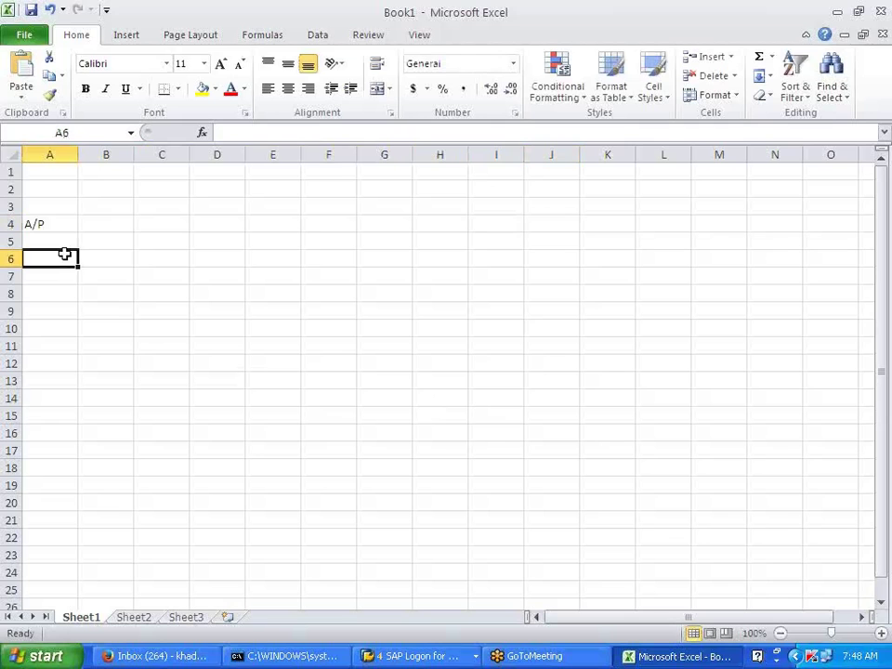
pyautogui.click(90, 263)
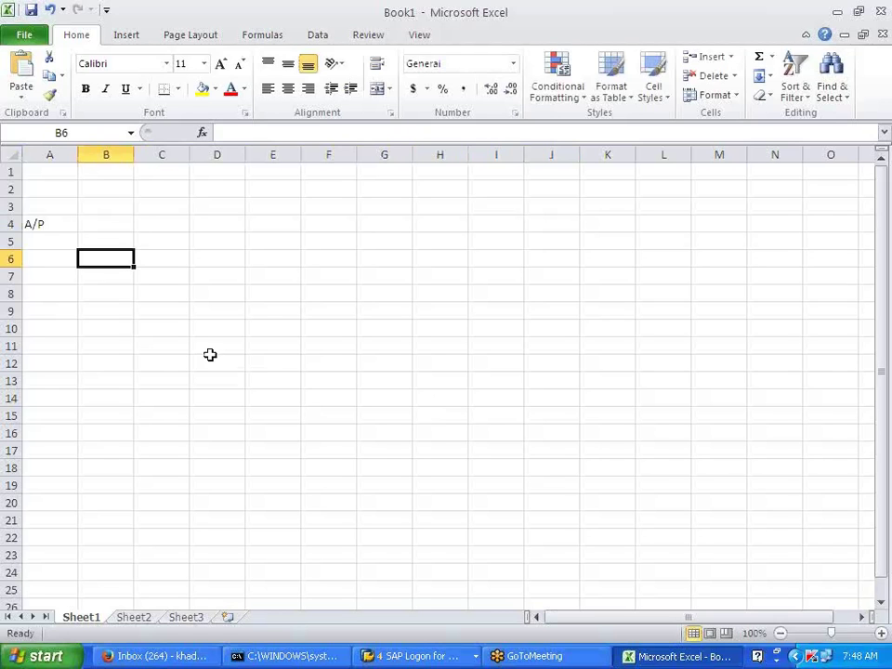
# Move the A/P heading from cell A4 to cell B4.
pyautogui.click(43, 227)
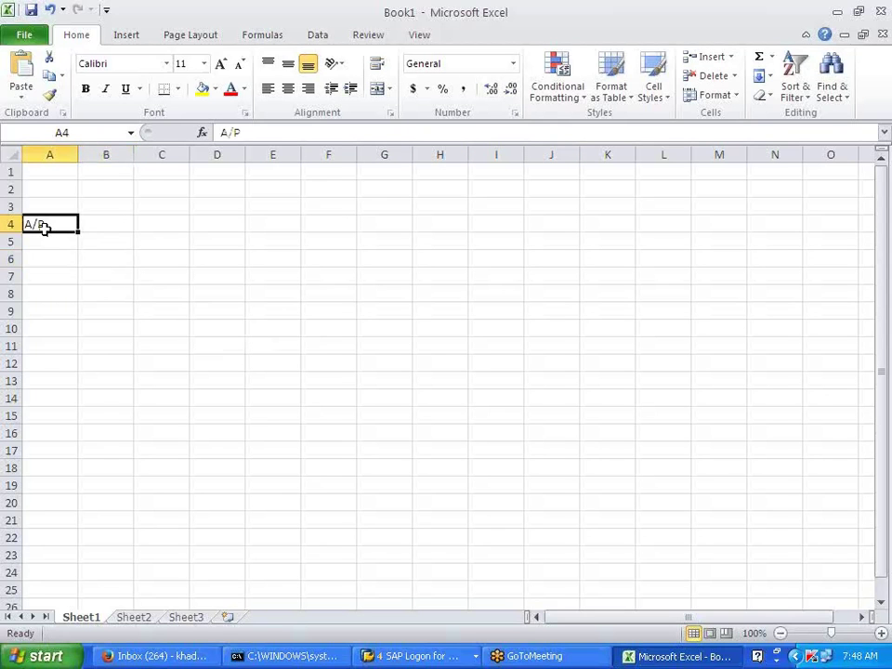
pyautogui.hotkey('ctrl', 'x')
pyautogui.click(90, 221)
pyautogui.hotkey('ctrl', 'v')
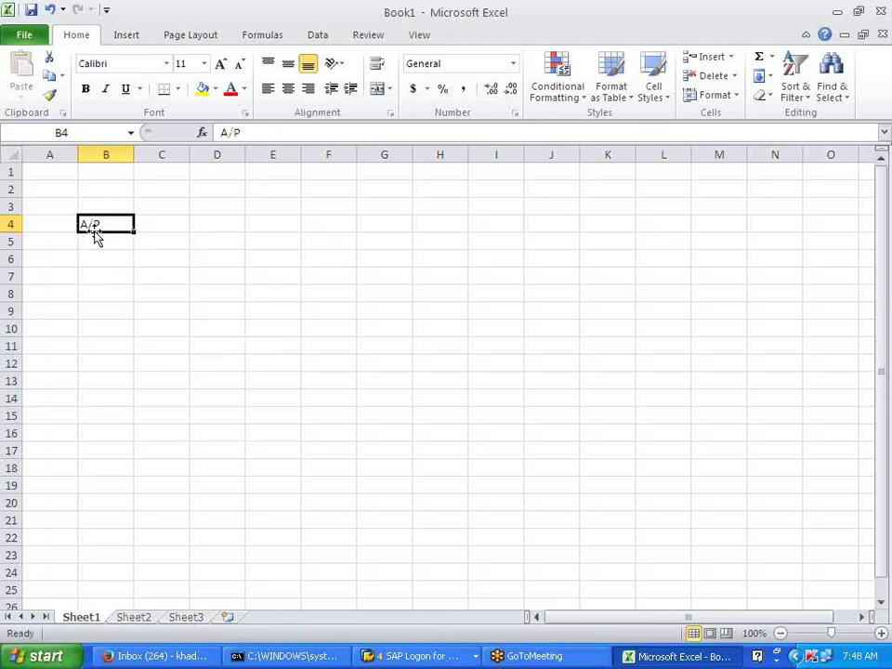
pyautogui.click(92, 254)
pyautogui.click(882, 37)
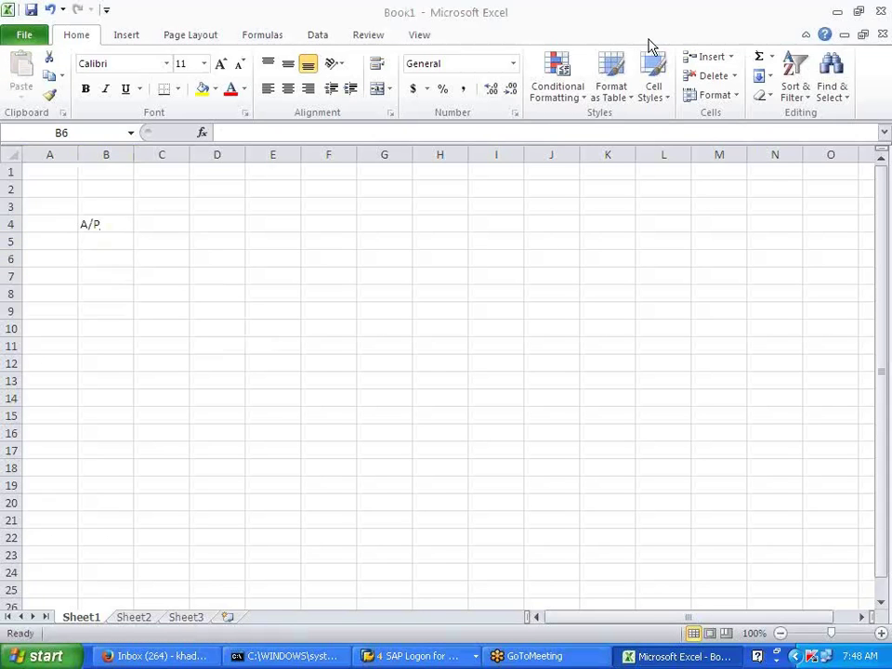
# Highlight the A/P heading in cell B4 with a yellow fill.
pyautogui.click(107, 224)
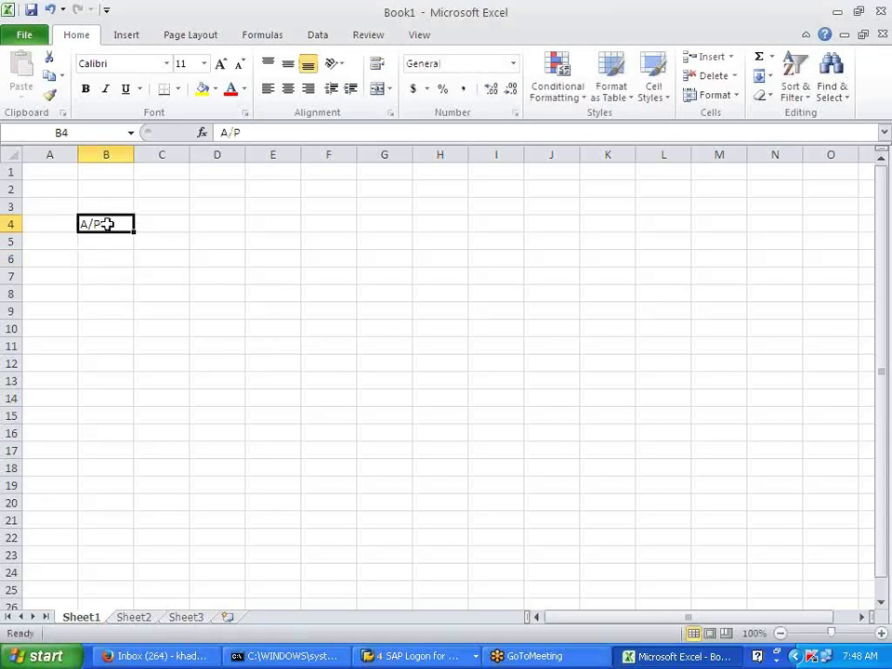
pyautogui.click(210, 89)
pyautogui.click(210, 89)
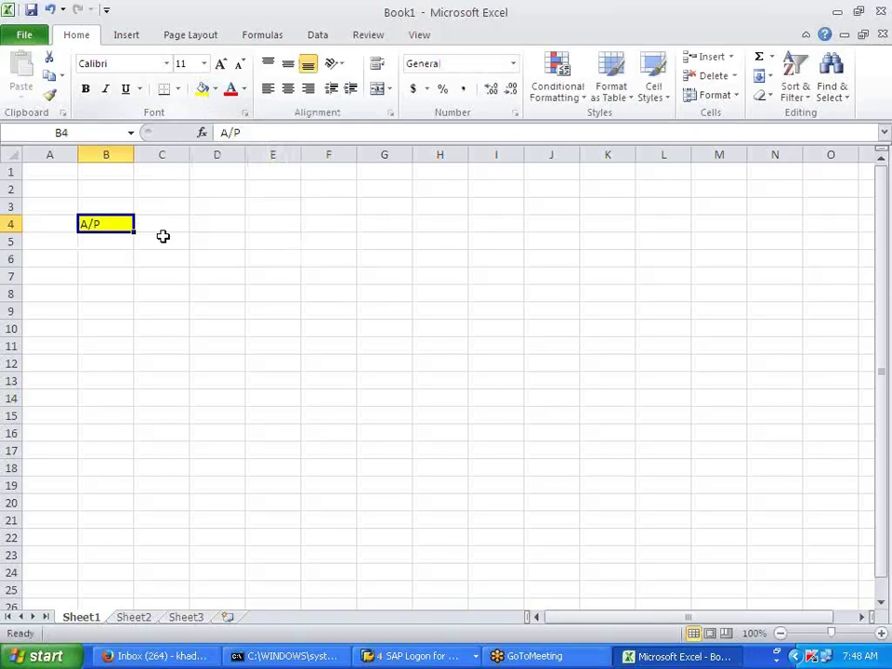
# Enter PURCH in cell B6 and TO VENDOR in cell B7, and widen column B to fit the text.
pyautogui.press('Down')
pyautogui.press('Down')
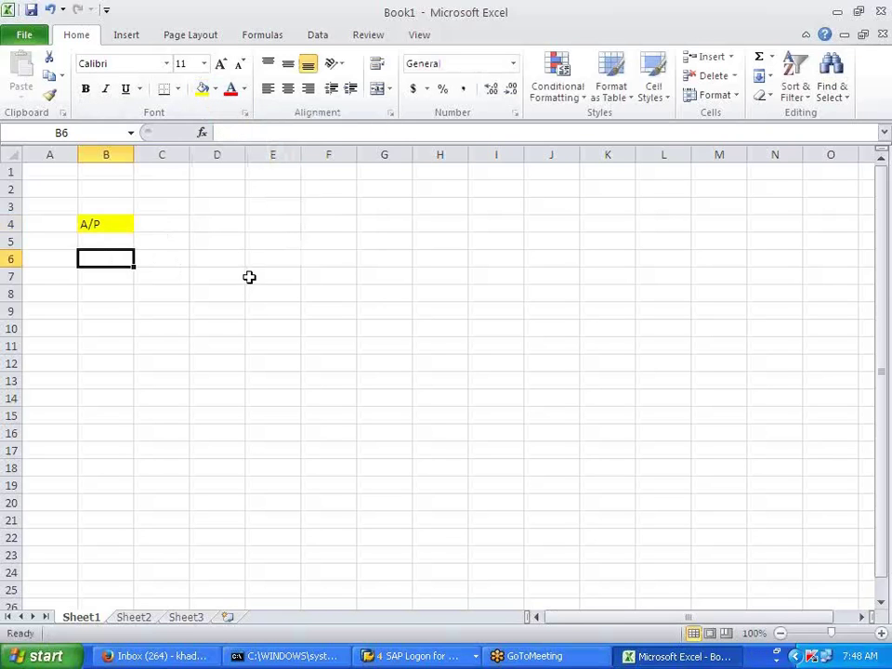
pyautogui.write('PU')
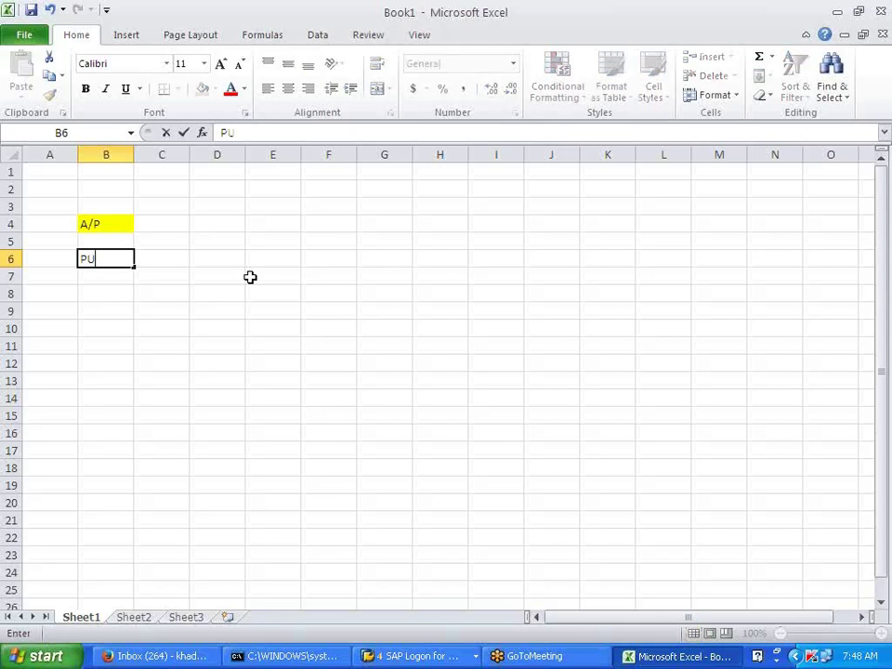
pyautogui.write('RCH')
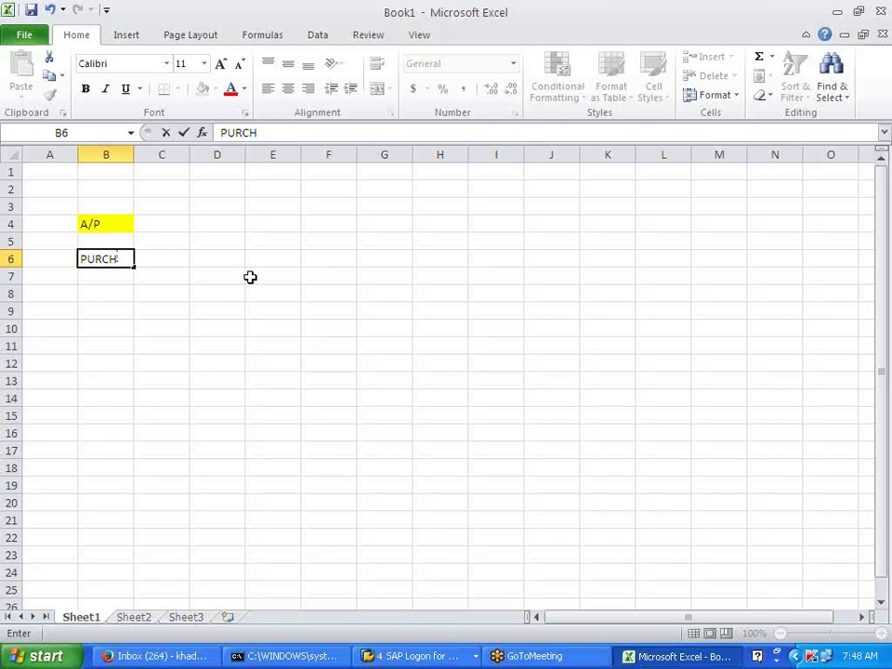
pyautogui.press('Return')
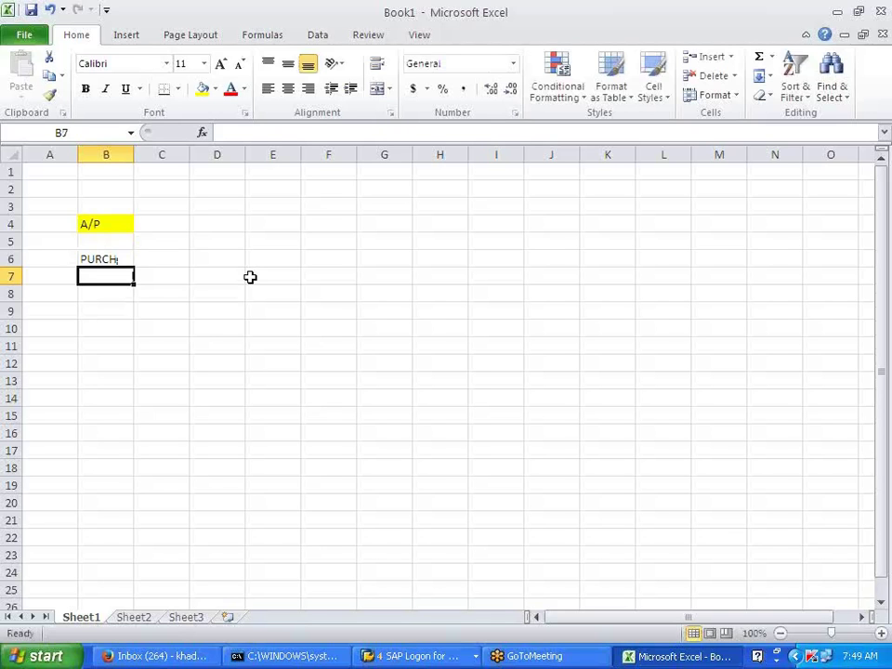
pyautogui.write('TO ')
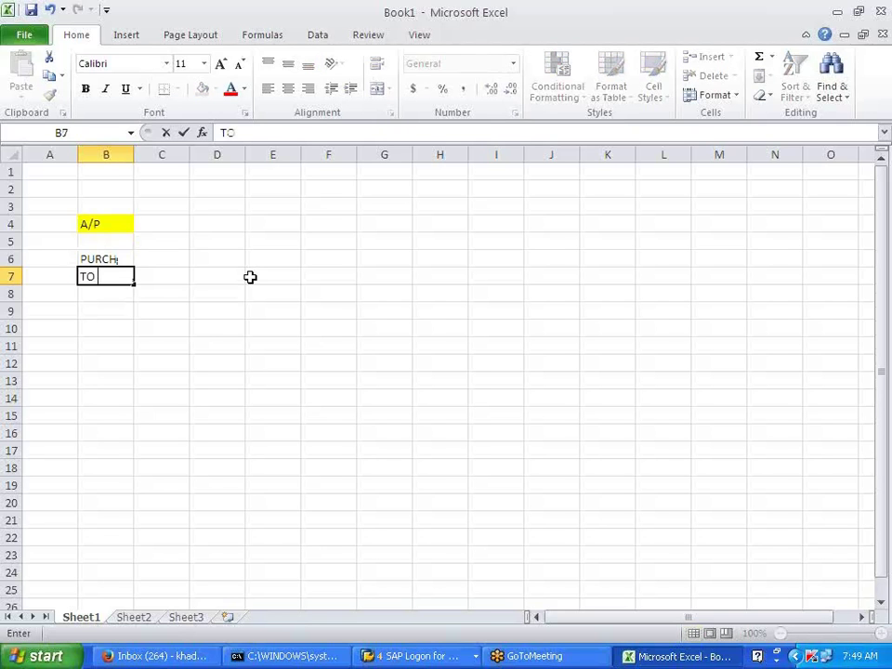
pyautogui.write('VENDOR')
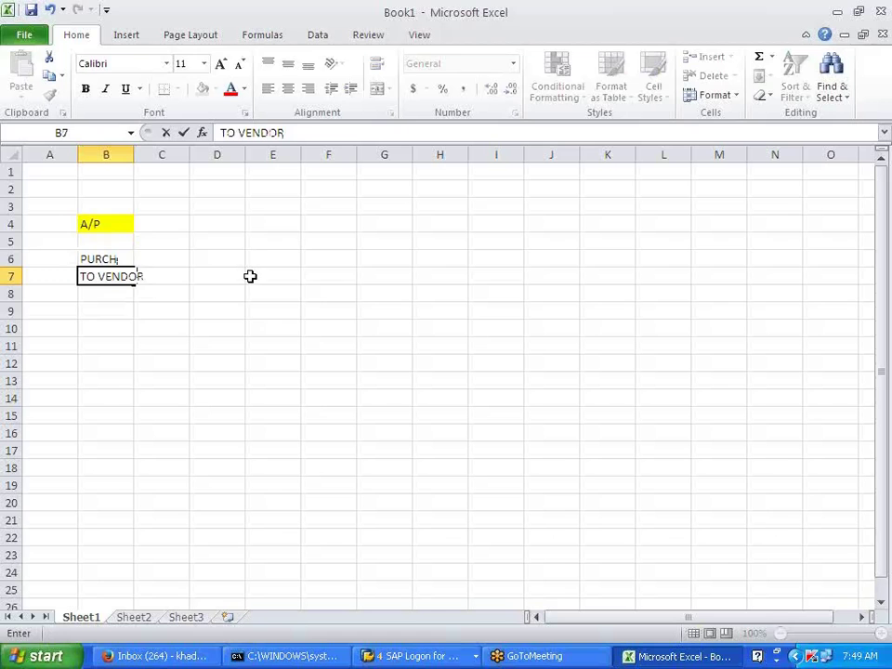
pyautogui.click(320, 238)
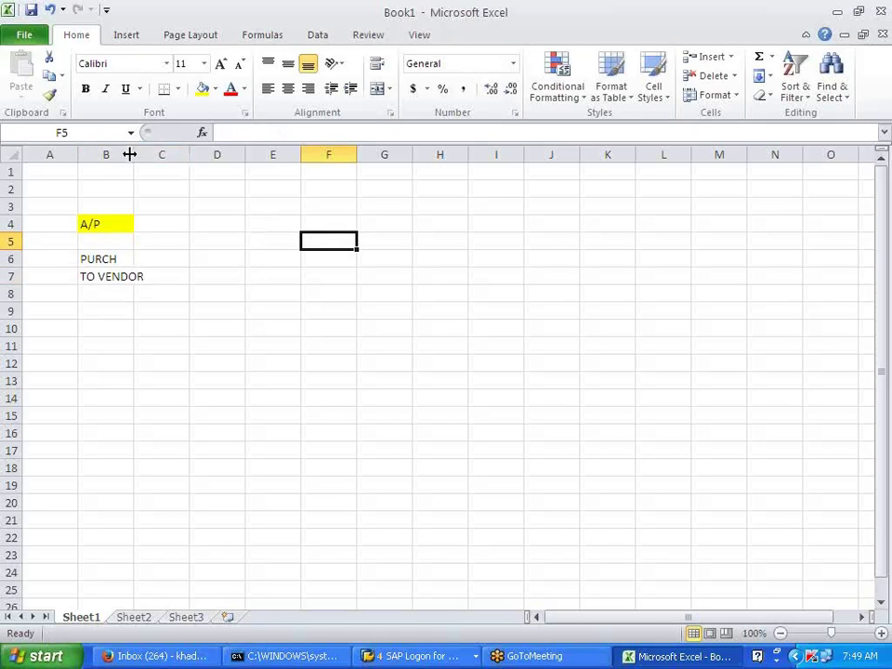
pyautogui.moveTo(134, 155); pyautogui.dragTo(159, 154)
pyautogui.click(118, 257)
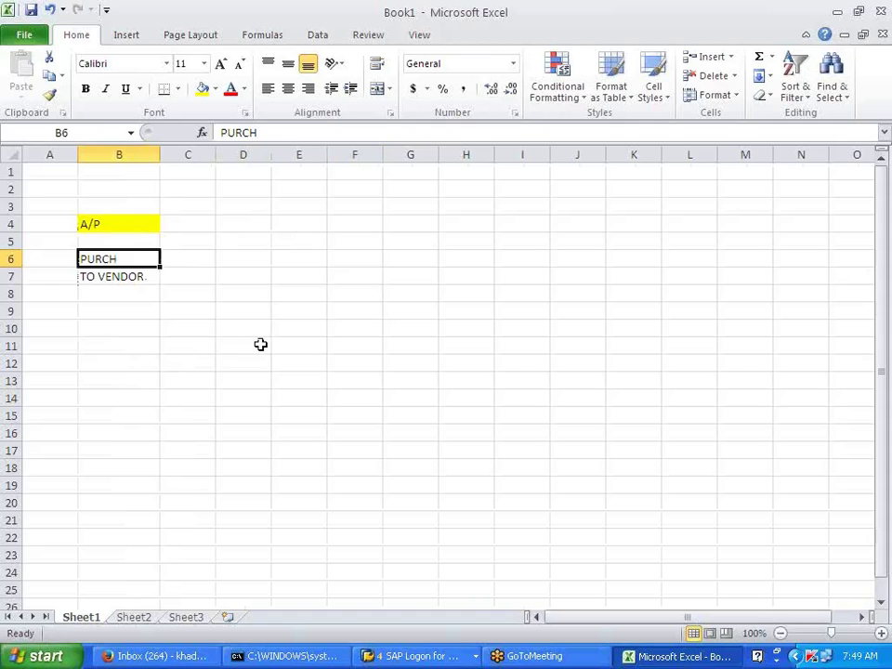
# Classify the PURCH line by entering EXPS in cell C6 and GL in cell D6.
pyautogui.click(203, 262)
pyautogui.write('EX')
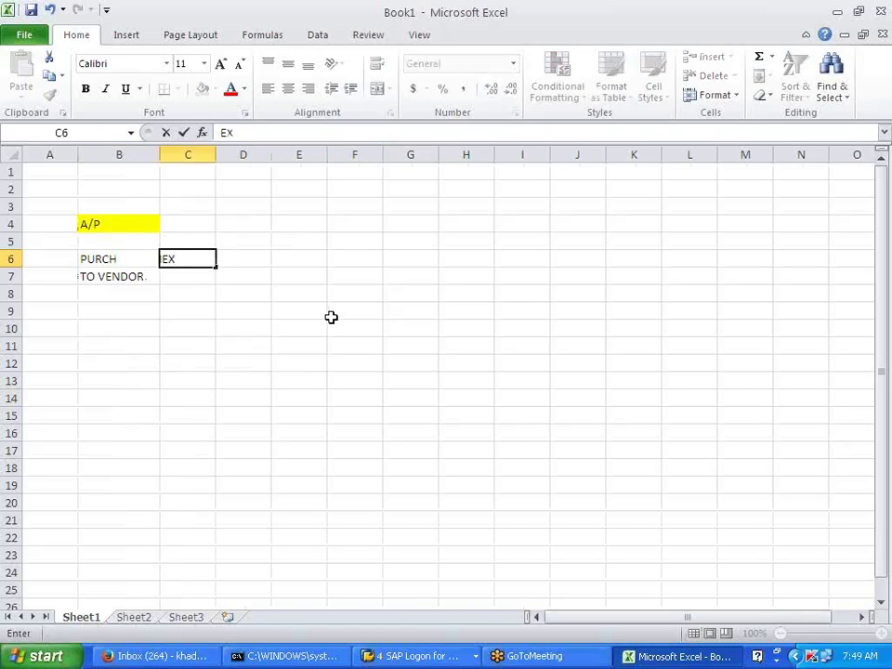
pyautogui.write('PS')
pyautogui.click(288, 327)
pyautogui.click(135, 278)
pyautogui.click(179, 275)
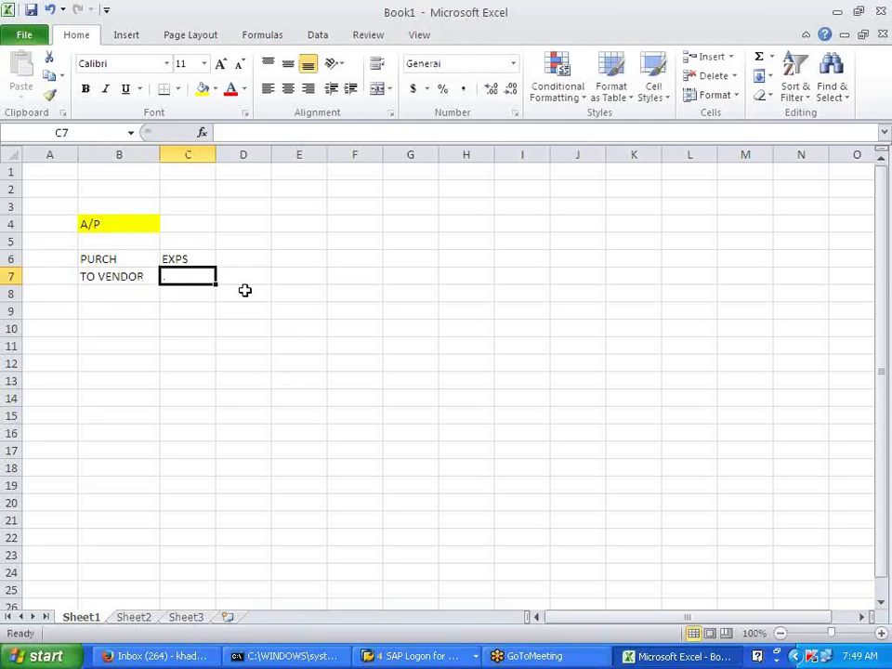
pyautogui.click(96, 259)
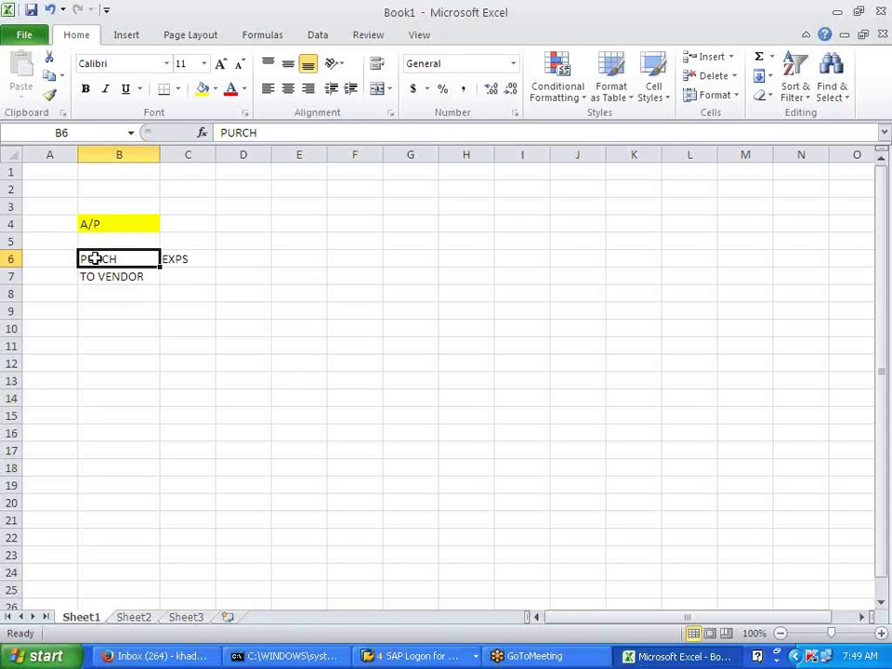
pyautogui.click(234, 262)
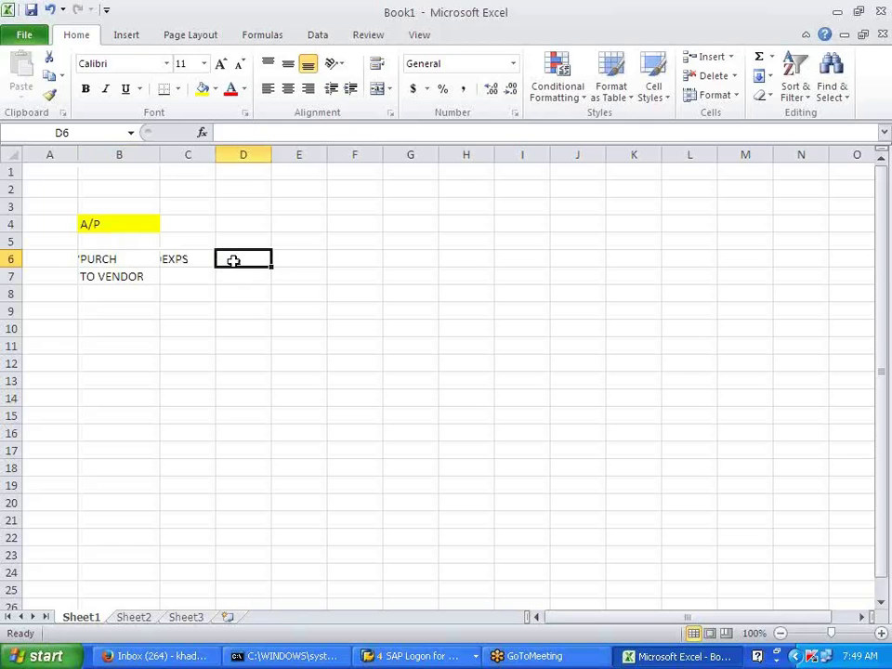
pyautogui.write('GL')
pyautogui.click(231, 308)
# Classify the TO VENDOR line by entering A/P in cell C7 and GL in cell D7.
pyautogui.click(180, 272)
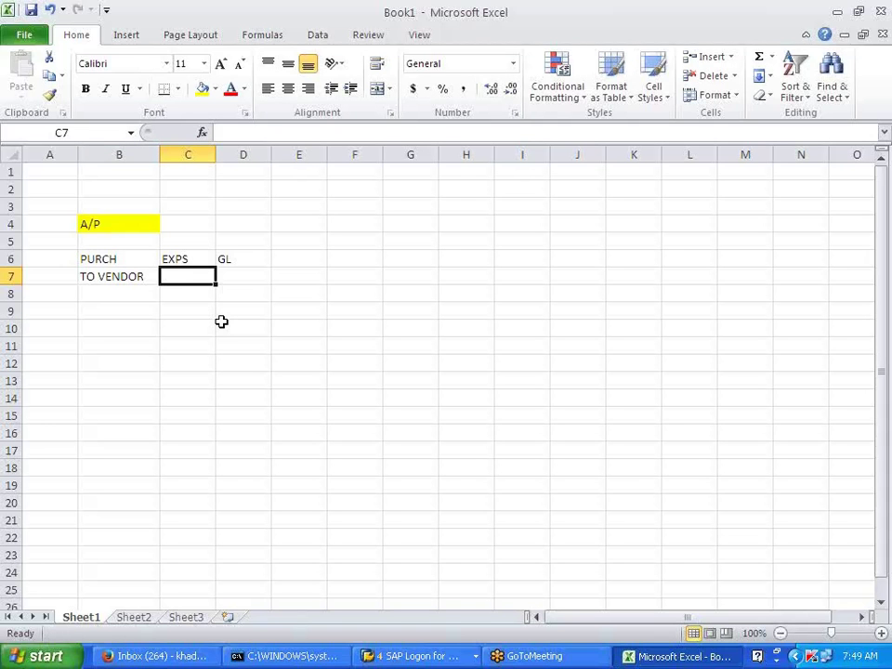
pyautogui.write('A/P')
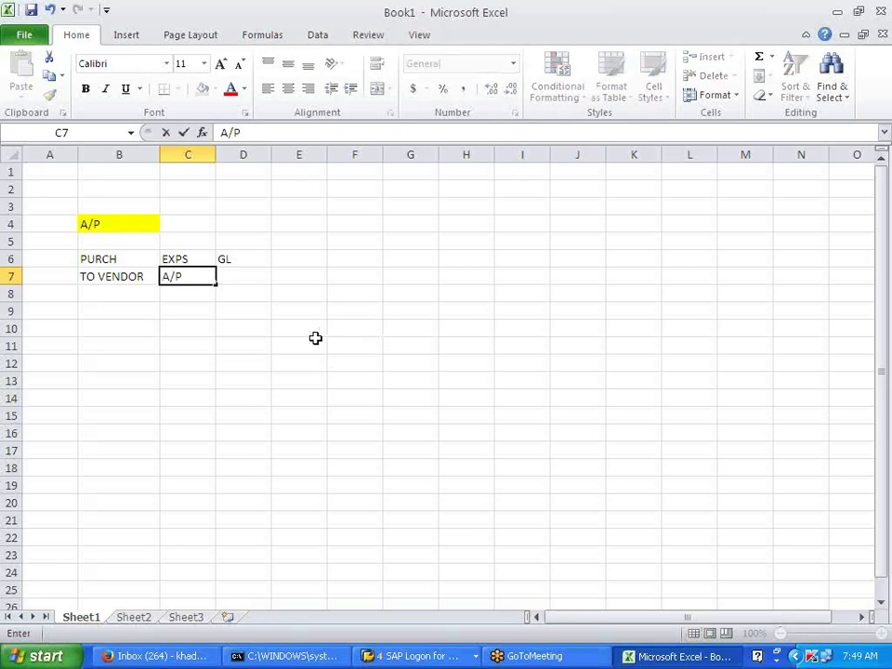
pyautogui.press('Tab')
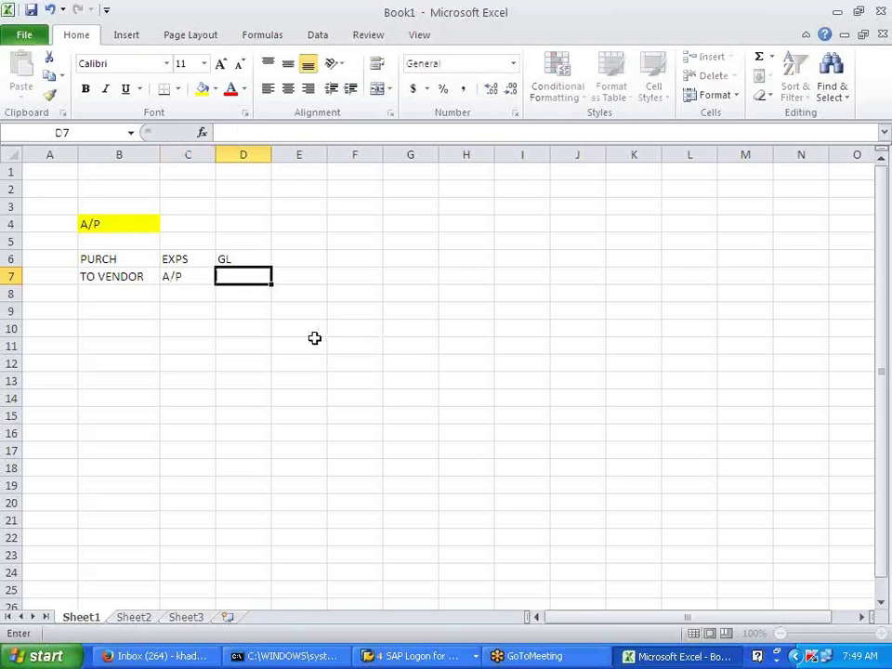
pyautogui.write('GL')
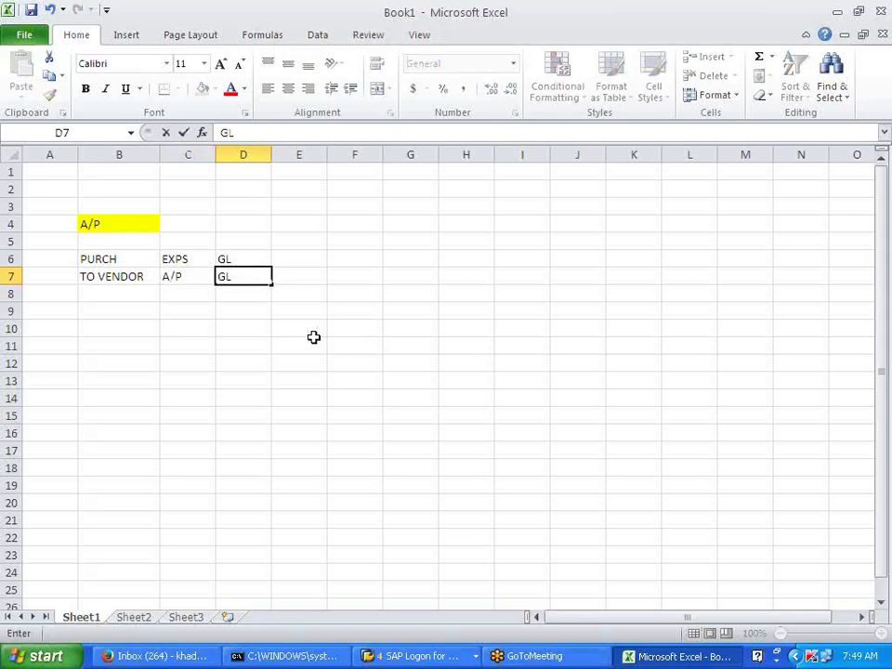
pyautogui.click(314, 340)
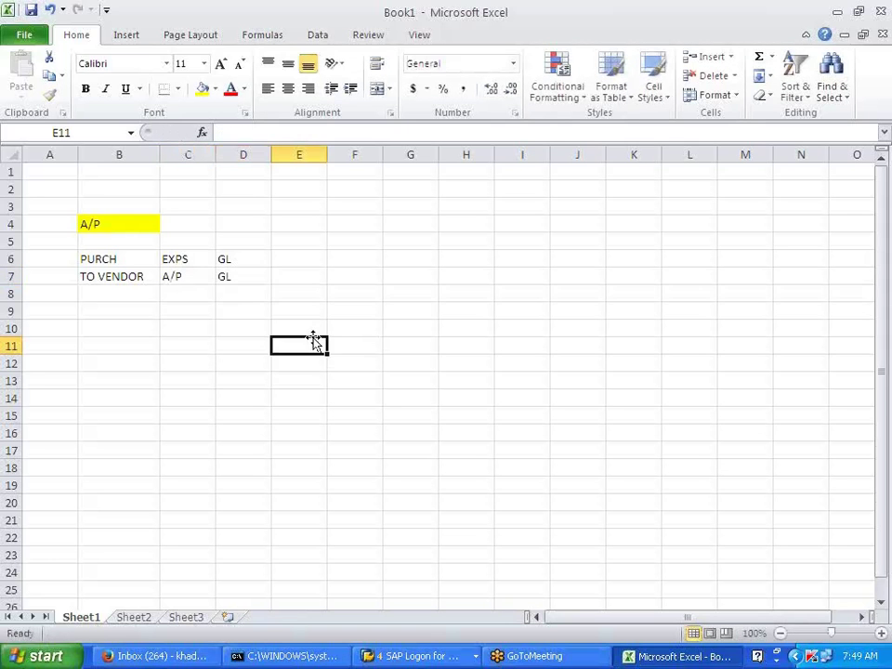
pyautogui.click(124, 278)
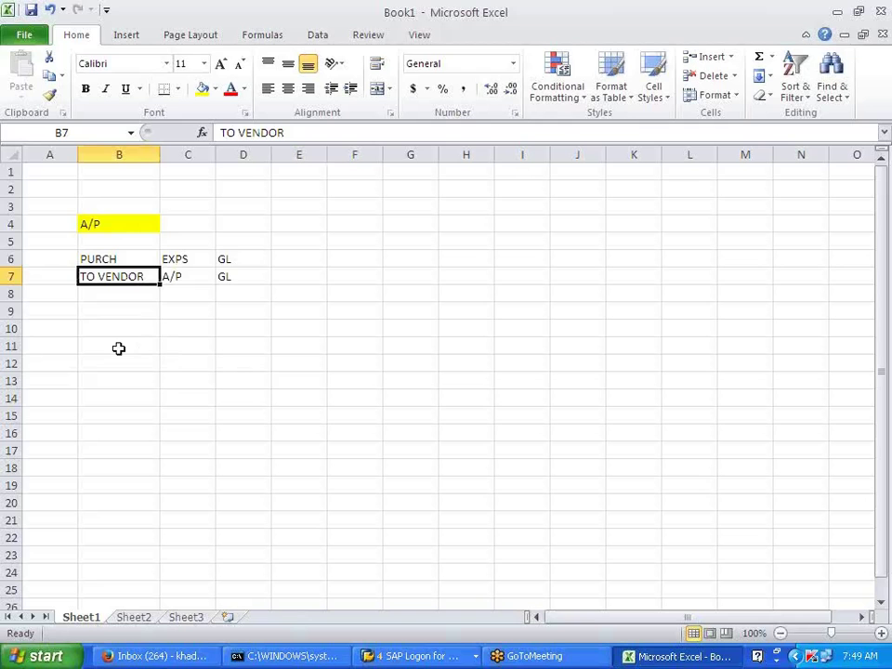
pyautogui.moveTo(100, 346); pyautogui.dragTo(242, 345)
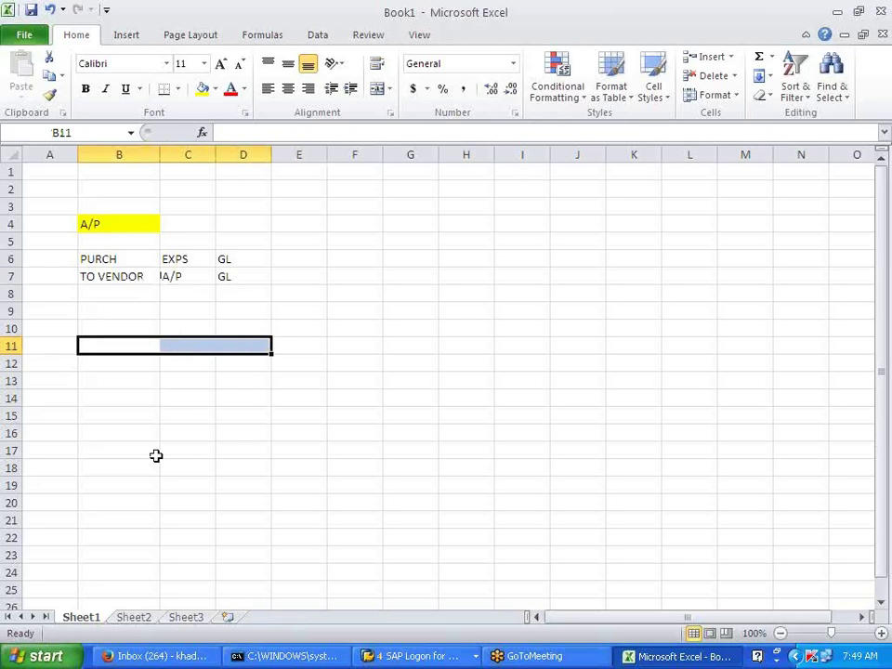
pyautogui.click(186, 429)
pyautogui.moveTo(105, 350); pyautogui.dragTo(237, 346)
pyautogui.click(182, 279)
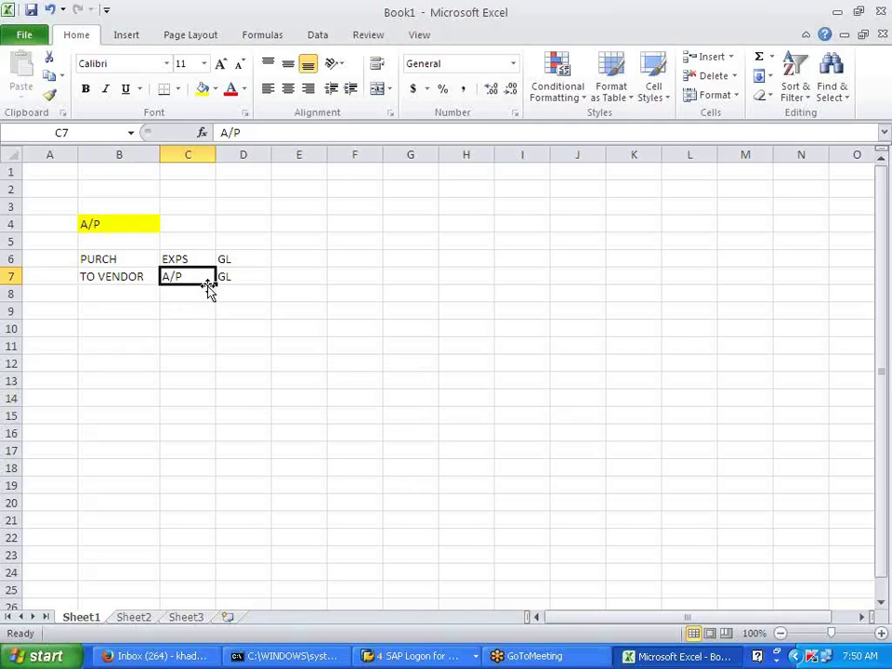
pyautogui.click(358, 346)
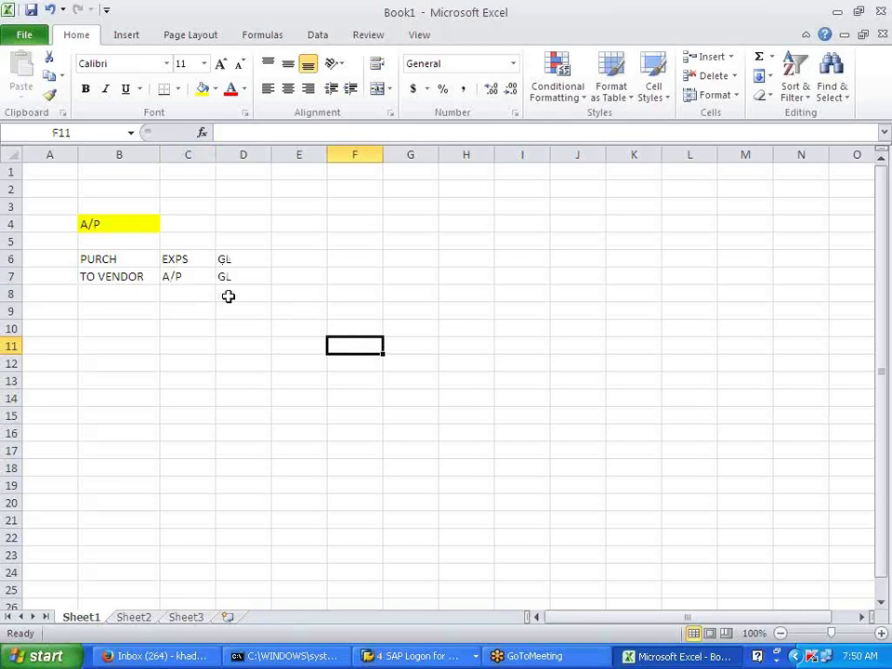
pyautogui.click(190, 280)
pyautogui.click(223, 278)
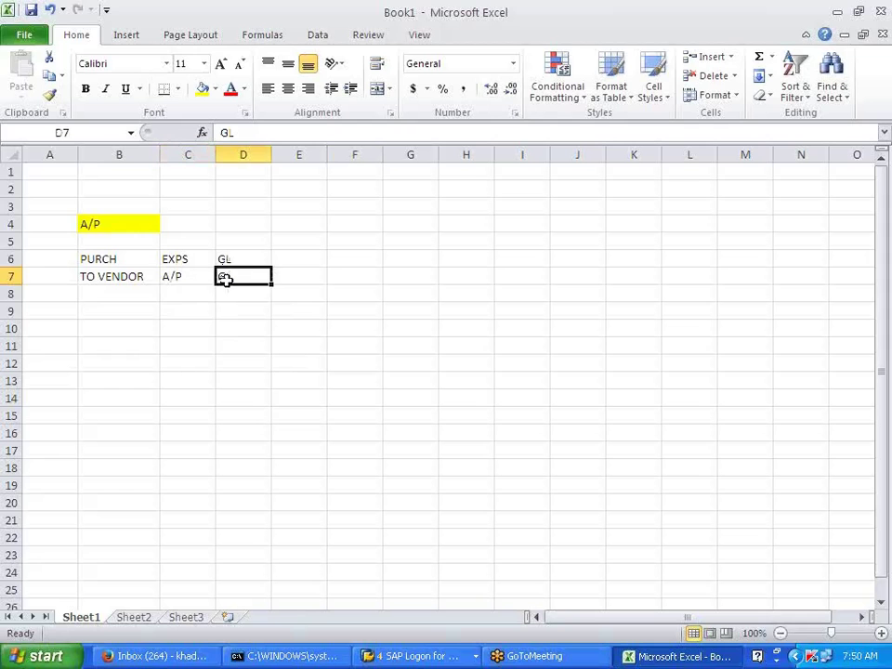
# Enter CURRENT LIAB in cell E7 and widen column E slightly.
pyautogui.click(291, 278)
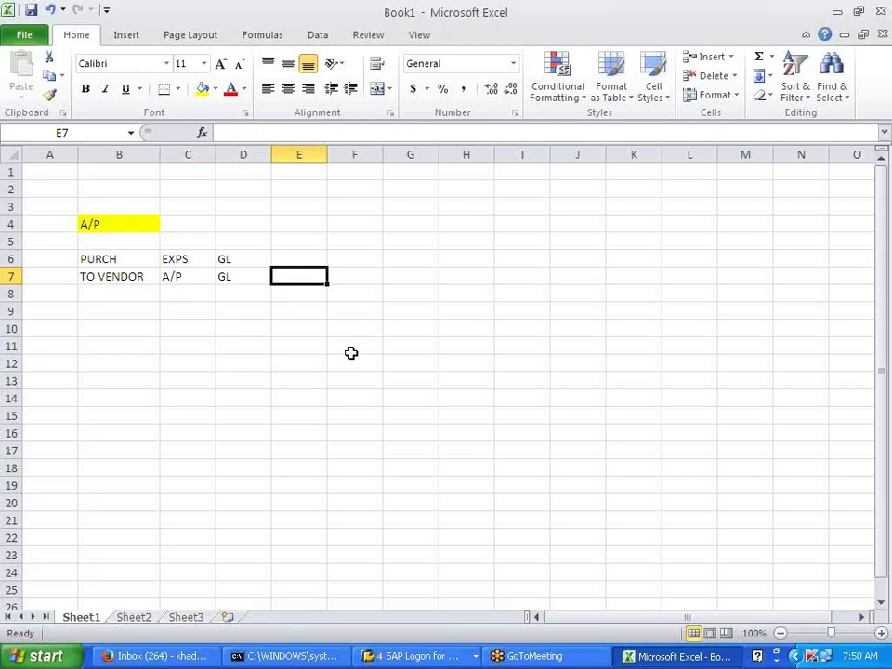
pyautogui.write('C')
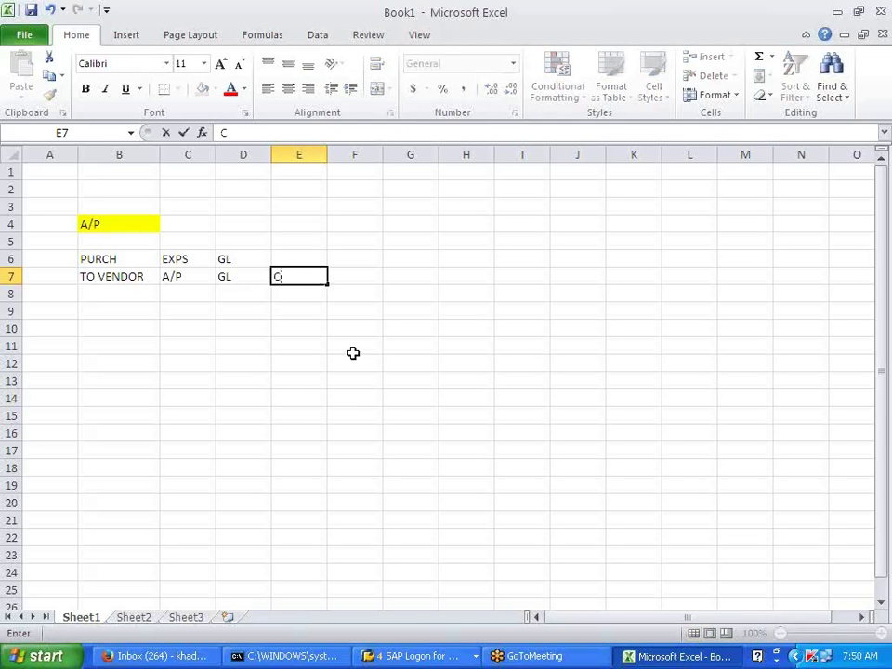
pyautogui.write('URREN')
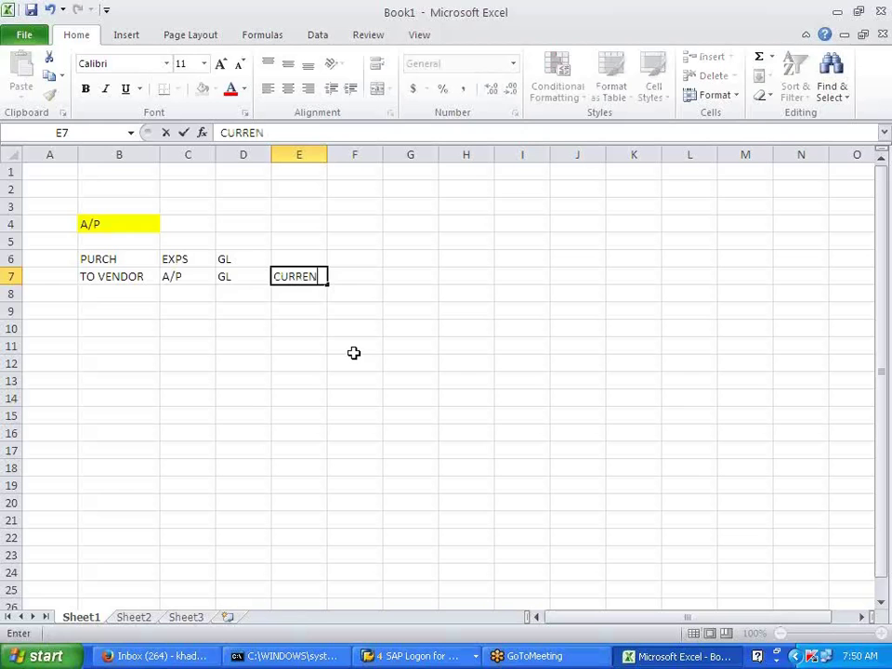
pyautogui.write('T LIAB')
pyautogui.click(353, 353)
pyautogui.moveTo(329, 155); pyautogui.dragTo(332, 155)
# Move the CURRENT LIAB text from cell E7 to cell C8, under the A/P classification.
pyautogui.click(305, 279)
pyautogui.hotkey('ctrl', 'c')
pyautogui.click(183, 291)
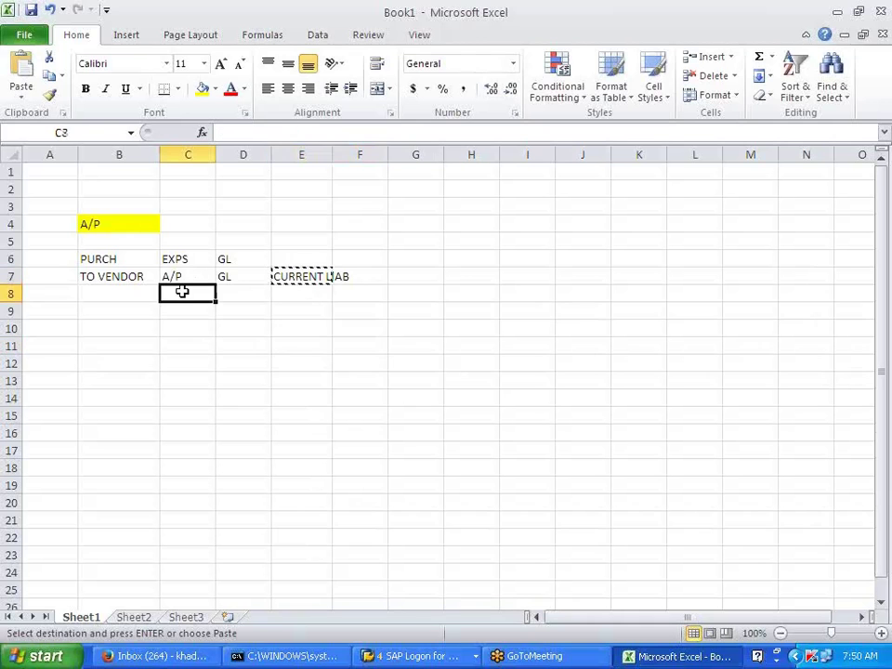
pyautogui.hotkey('ctrl', 'v')
pyautogui.click(253, 359)
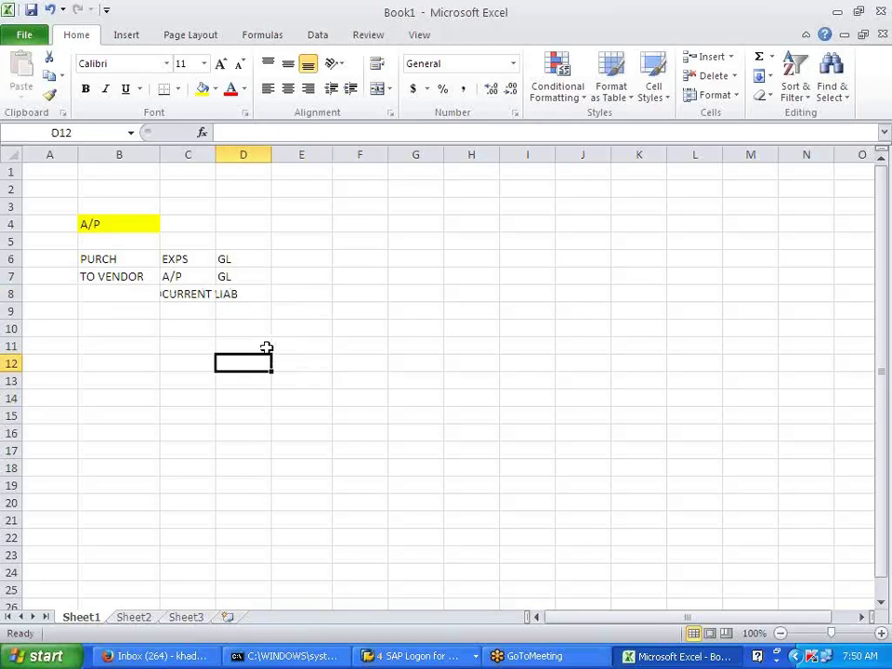
pyautogui.click(103, 261)
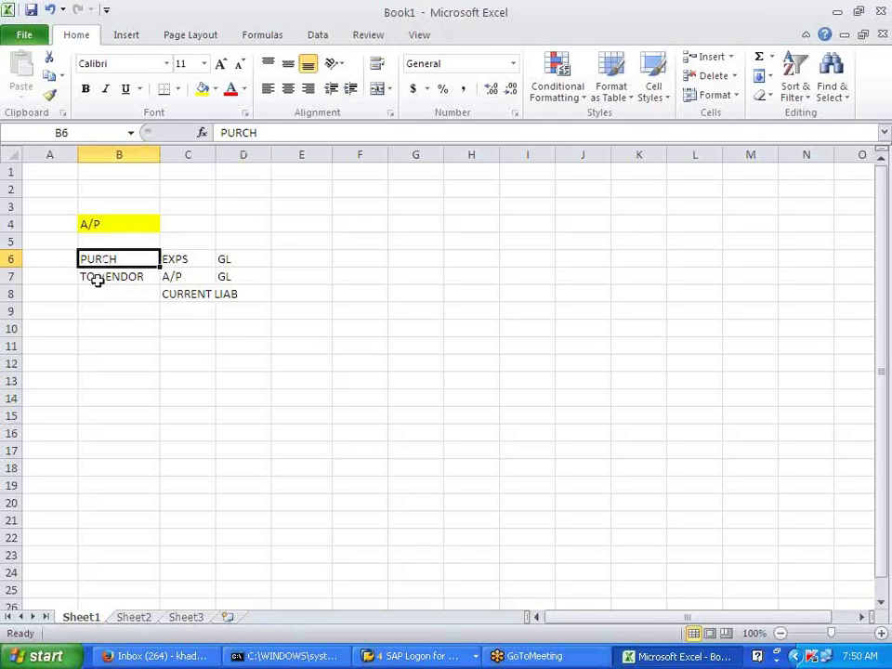
pyautogui.click(97, 279)
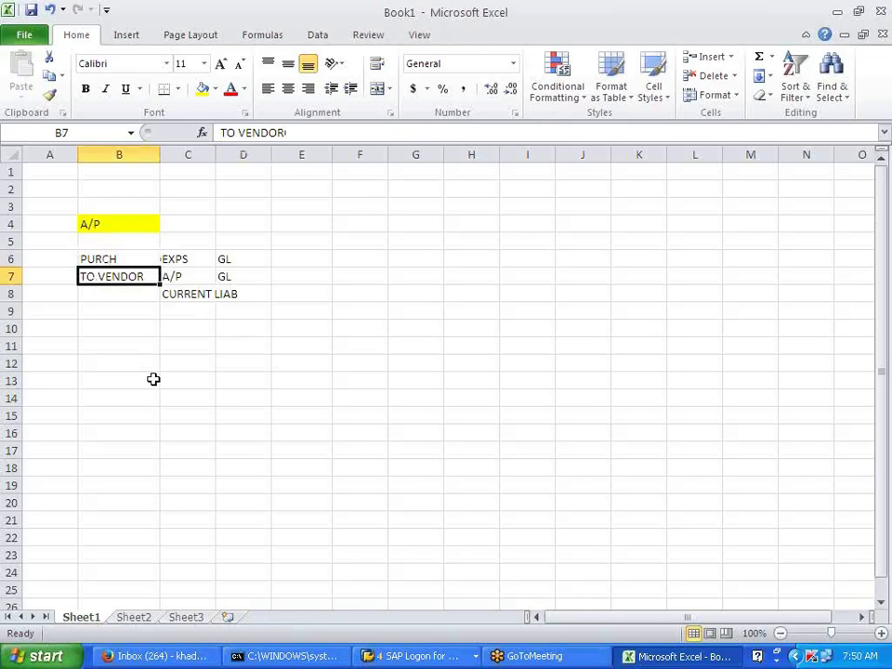
pyautogui.click(119, 260)
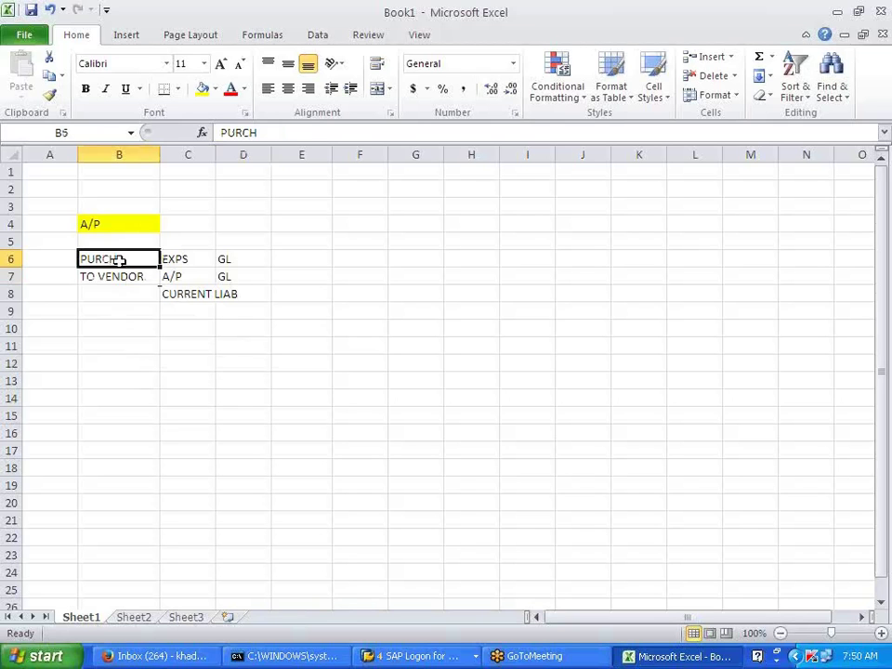
pyautogui.click(120, 278)
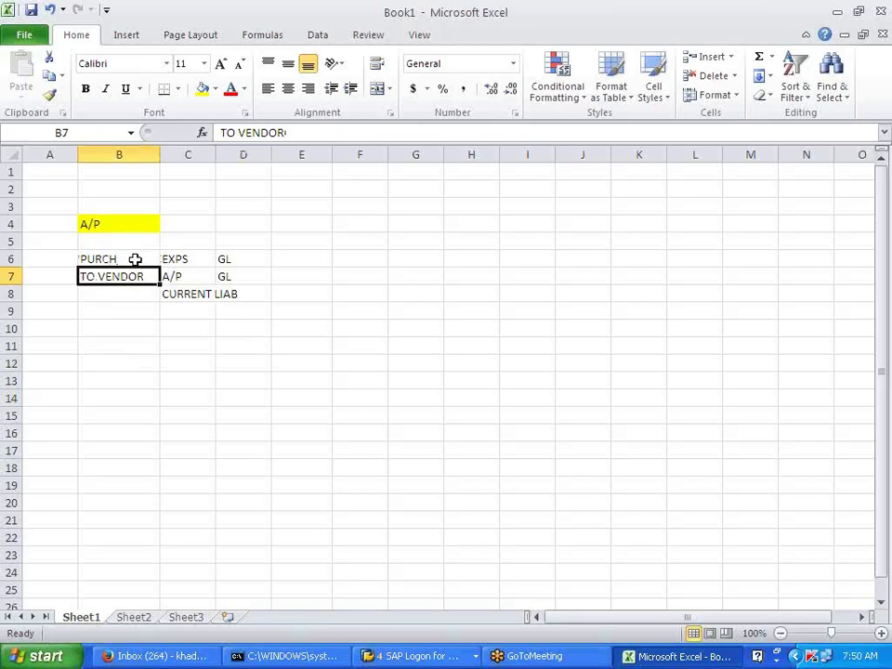
pyautogui.click(205, 276)
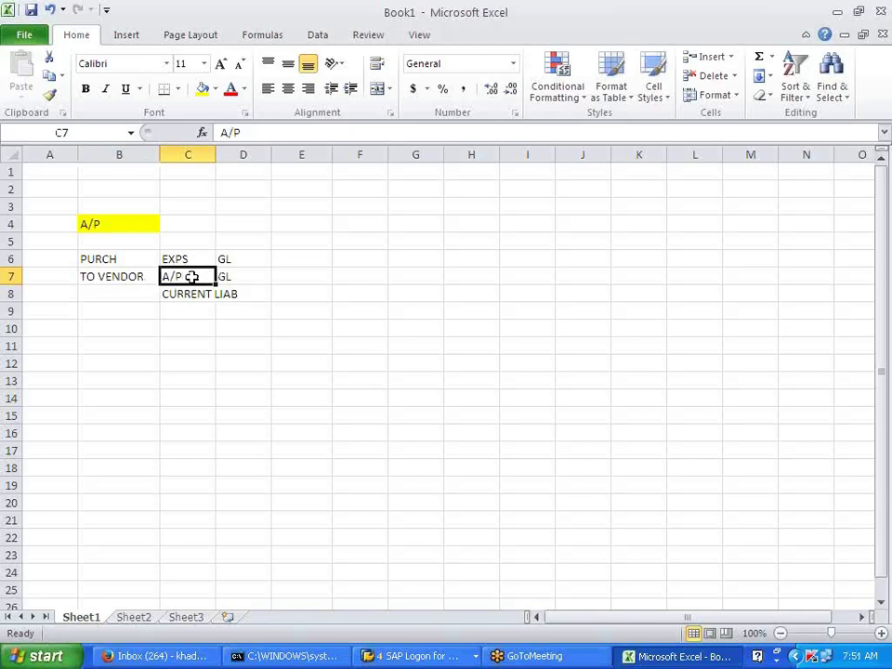
pyautogui.moveTo(191, 276); pyautogui.dragTo(230, 276)
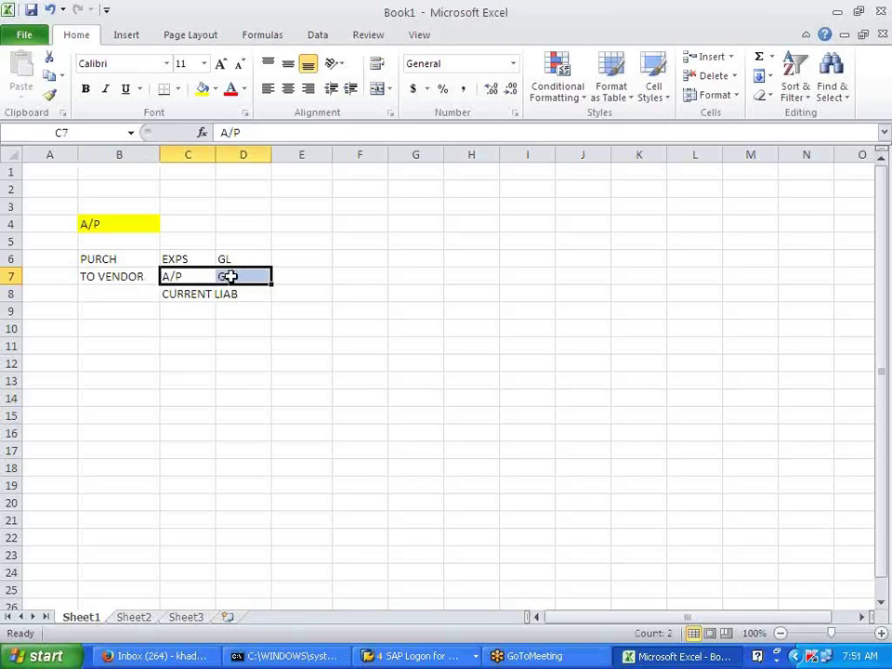
# Label the TO VENDOR line's ledger account by entering RECONCILIATION A/C in cell E7.
pyautogui.click(284, 277)
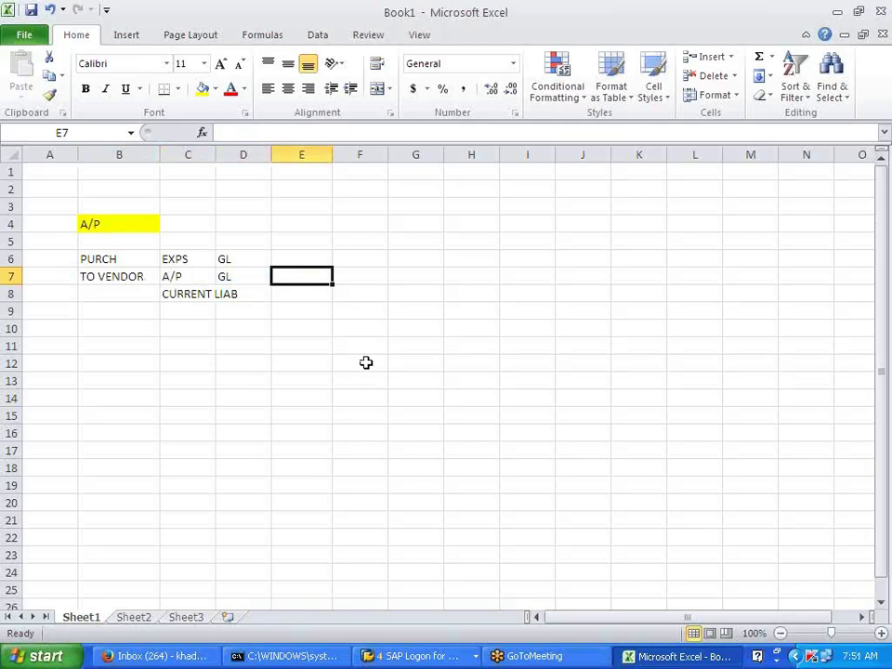
pyautogui.write('RECONCILAI')
pyautogui.press('BackSpace')
pyautogui.press('BackSpace')
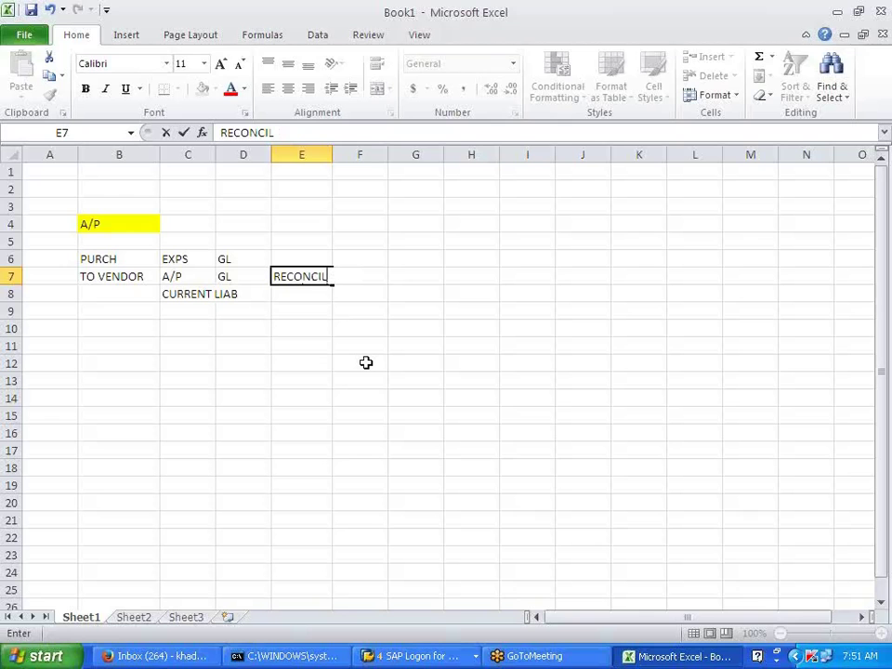
pyautogui.write('IATION A/C')
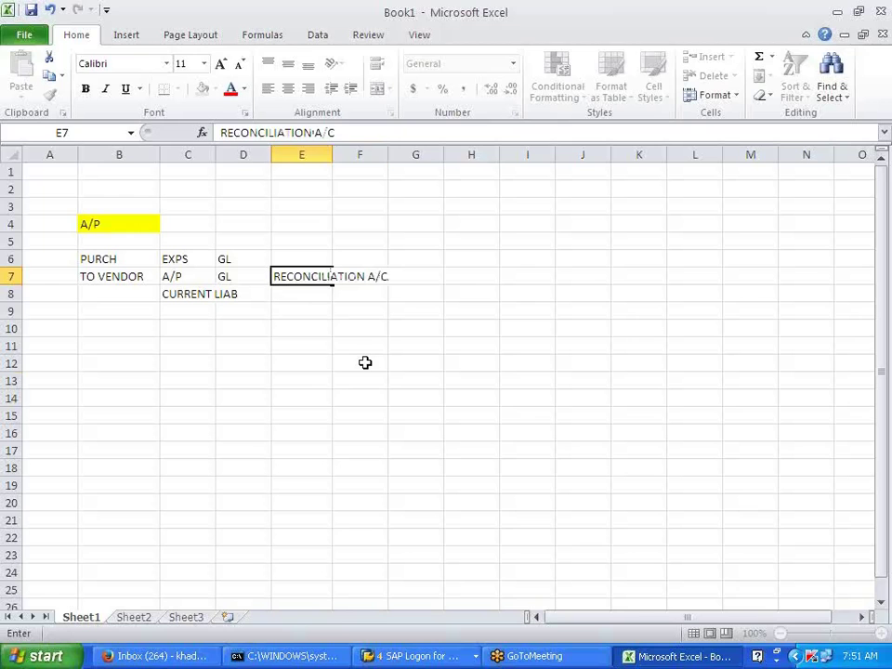
pyautogui.click(365, 362)
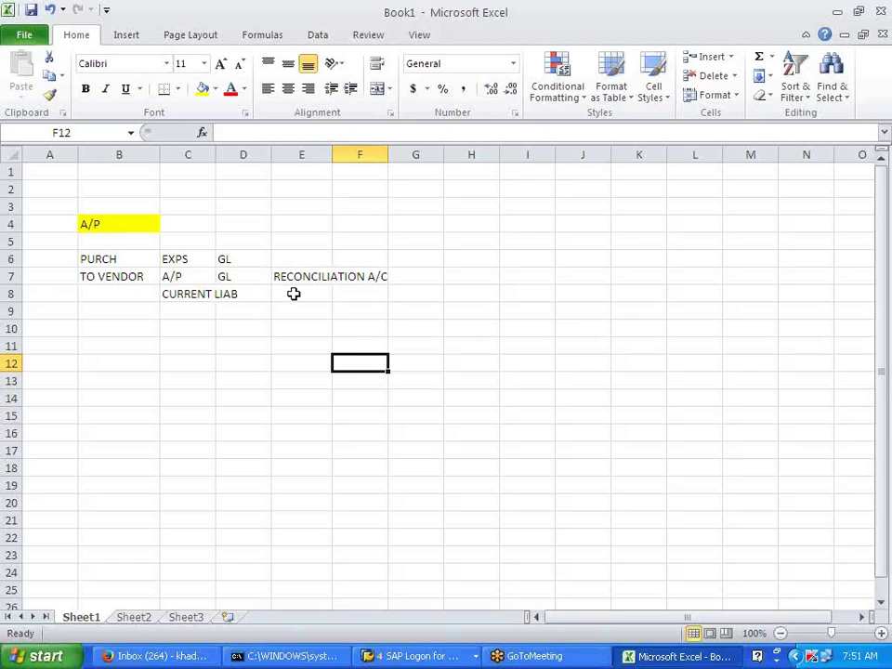
pyautogui.click(417, 333)
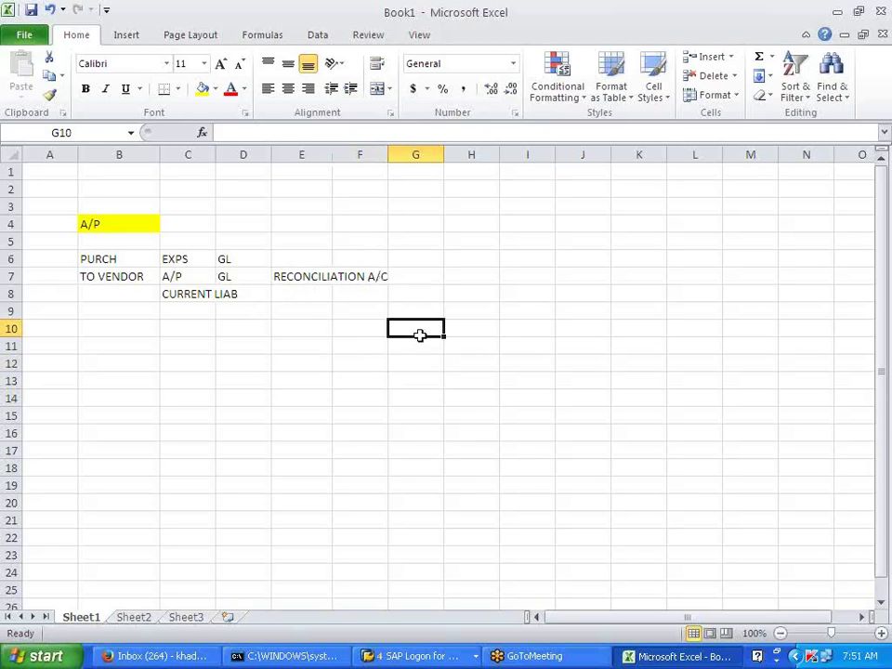
pyautogui.click(451, 381)
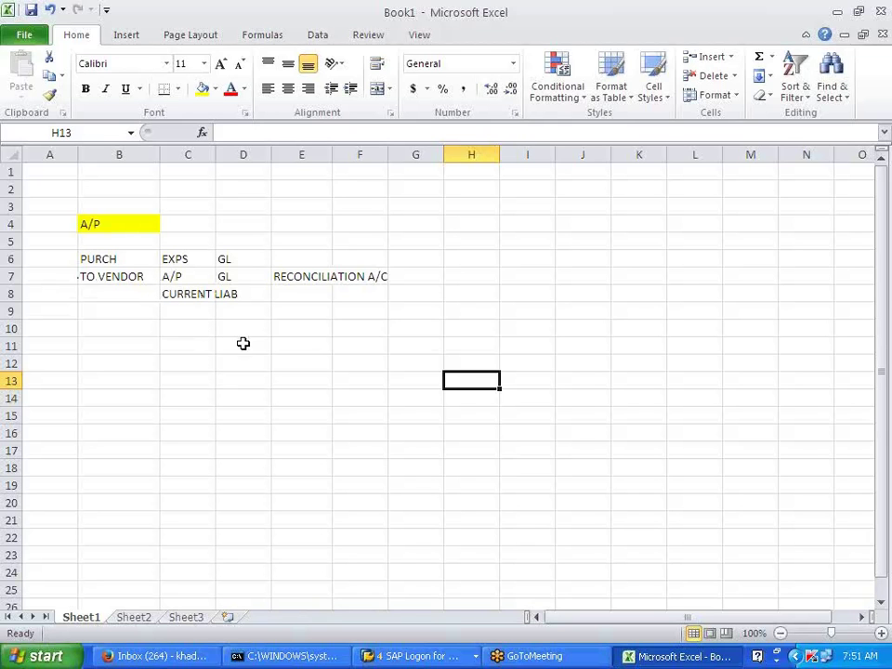
pyautogui.click(193, 277)
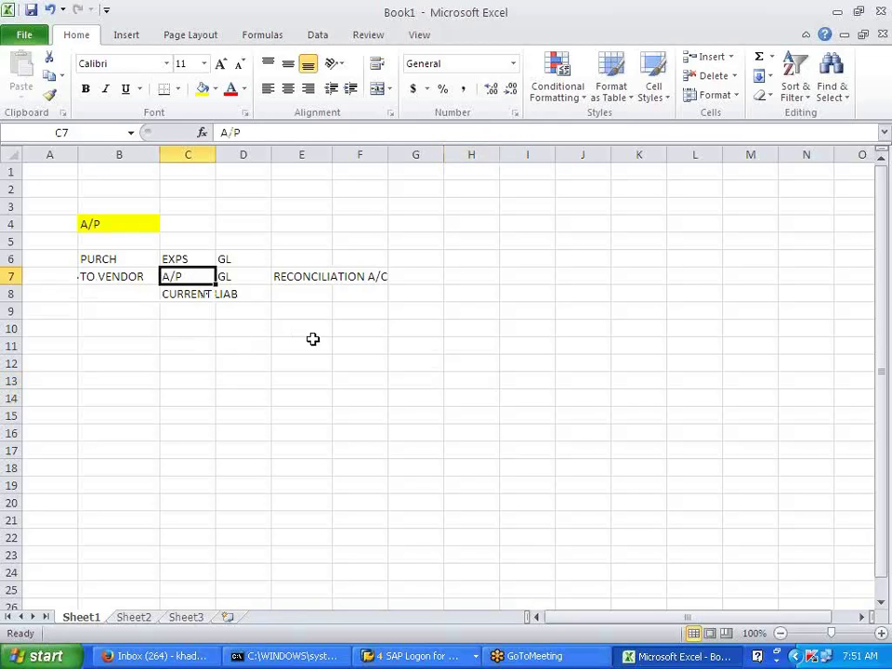
pyautogui.click(114, 279)
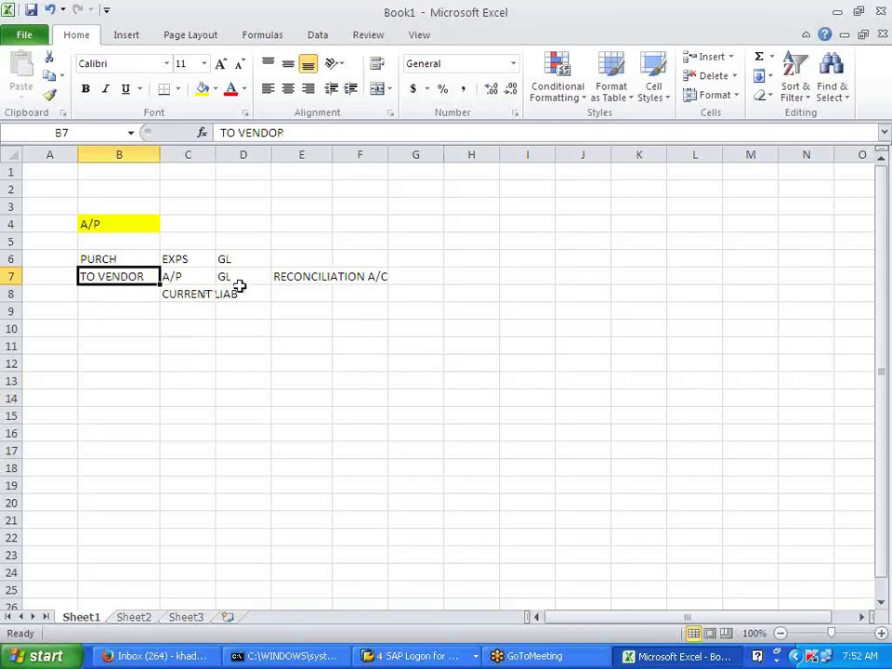
pyautogui.click(183, 286)
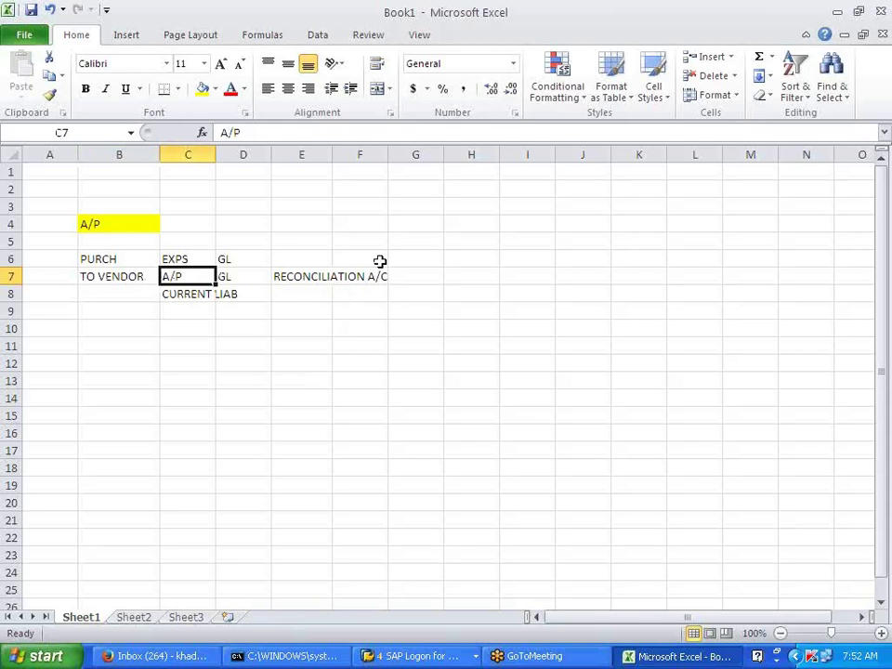
# Enter the note UPDATED AUTOMATICALLY in cell E10, below the reconciliation account label.
pyautogui.click(311, 331)
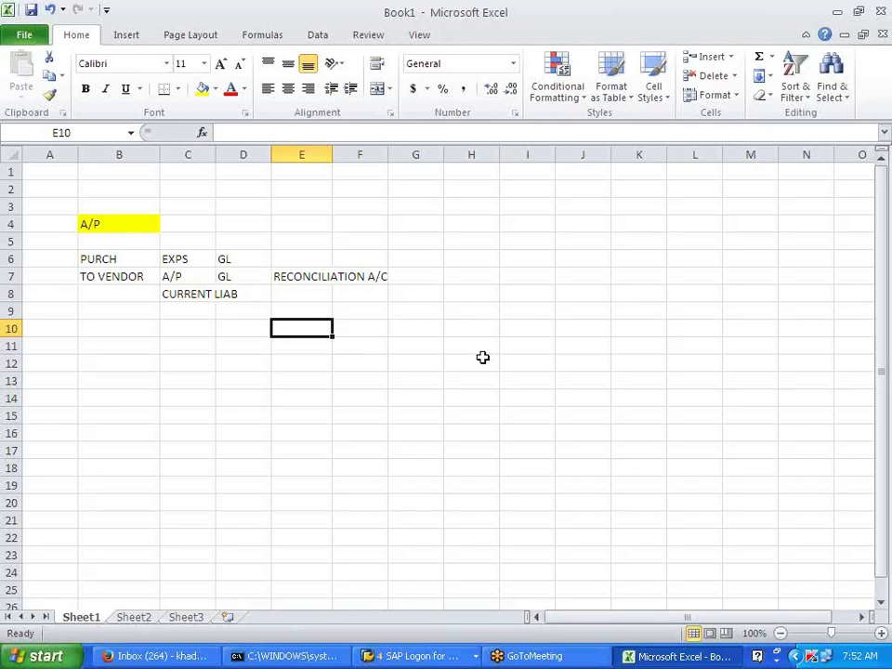
pyautogui.write('POST')
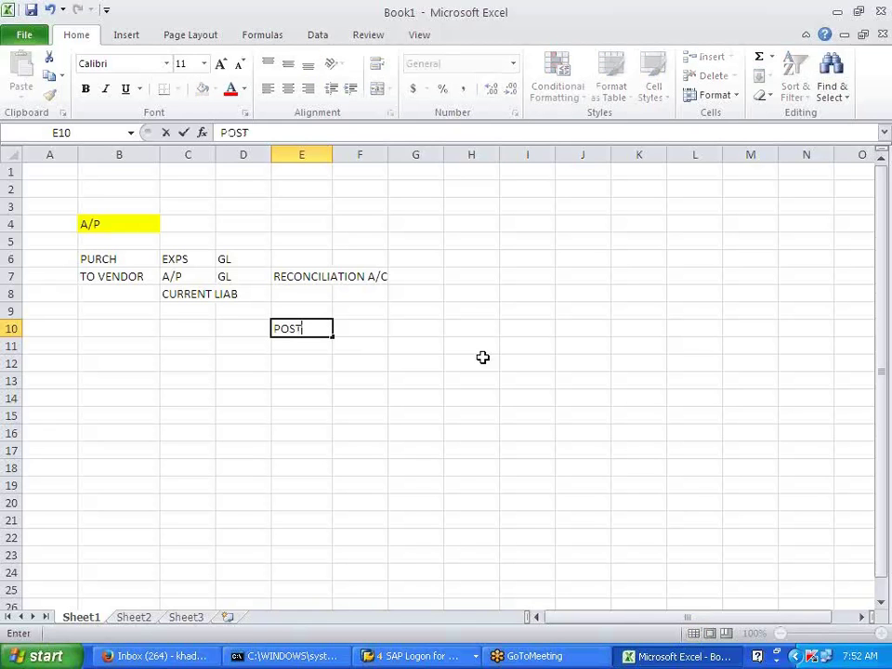
pyautogui.press('BackSpace')
pyautogui.press('BackSpace')
pyautogui.press('BackSpace')
pyautogui.press('BackSpace')
pyautogui.write('UPDATED')
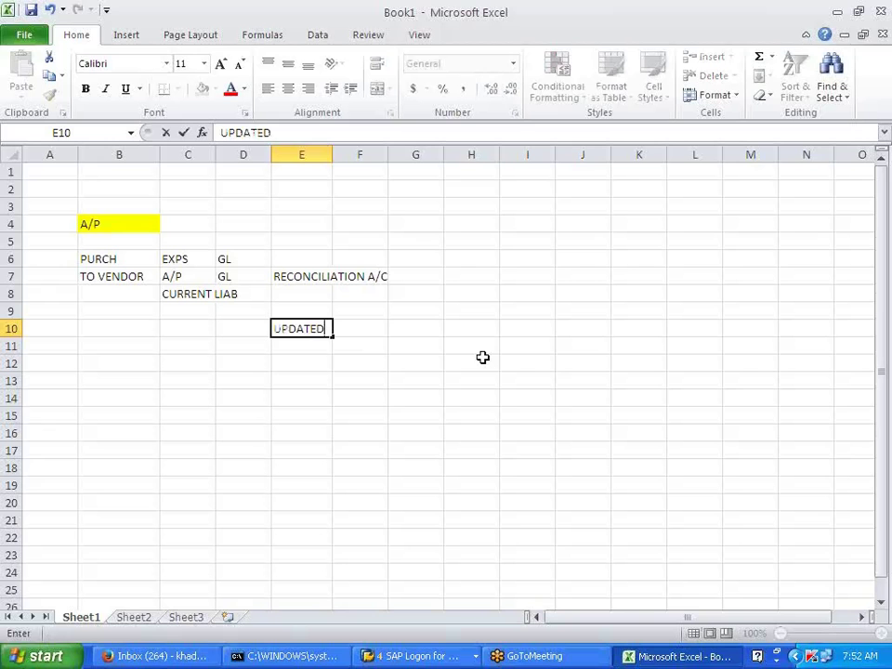
pyautogui.write(' AUTO')
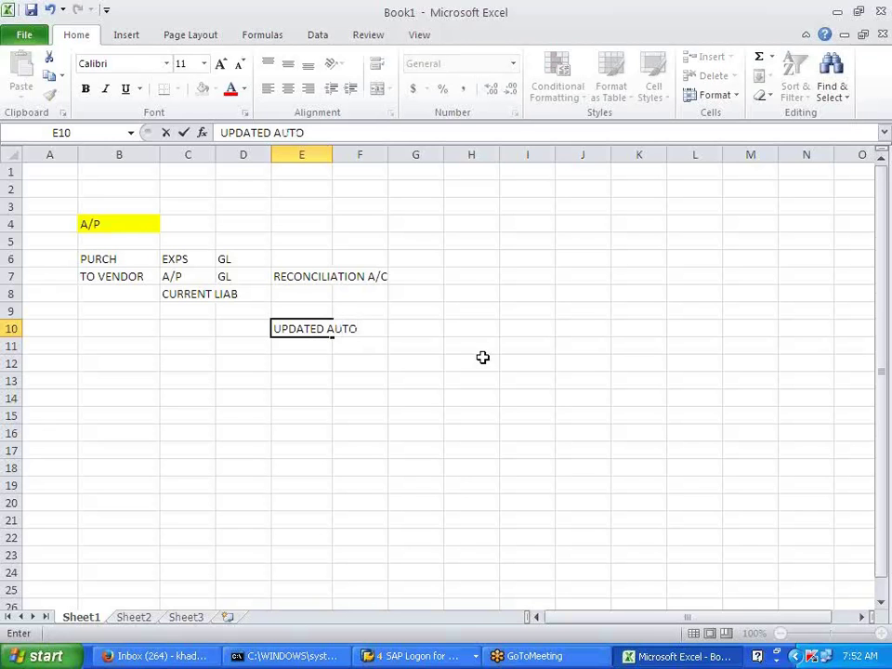
pyautogui.write('MATCCALLY')
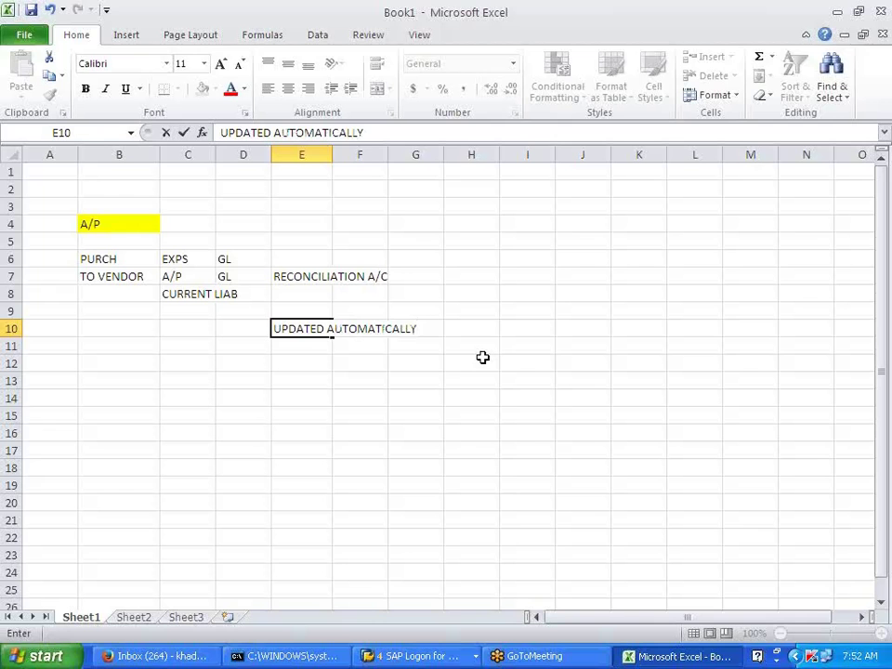
pyautogui.click(482, 357)
# Enter the note CANNOT BE CREATED AS OPEN ITEM in cell E11.
pyautogui.click(307, 345)
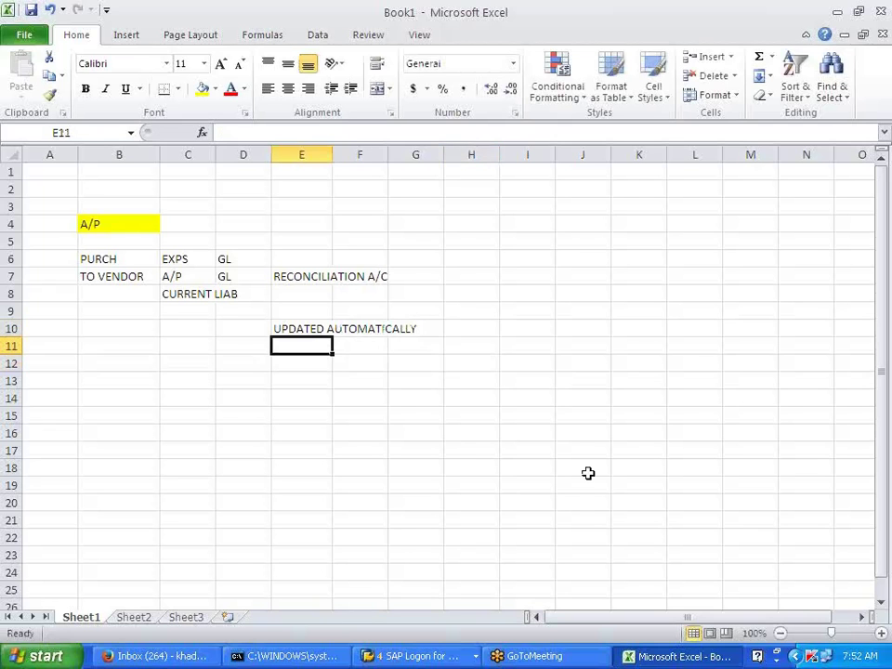
pyautogui.write('CANN')
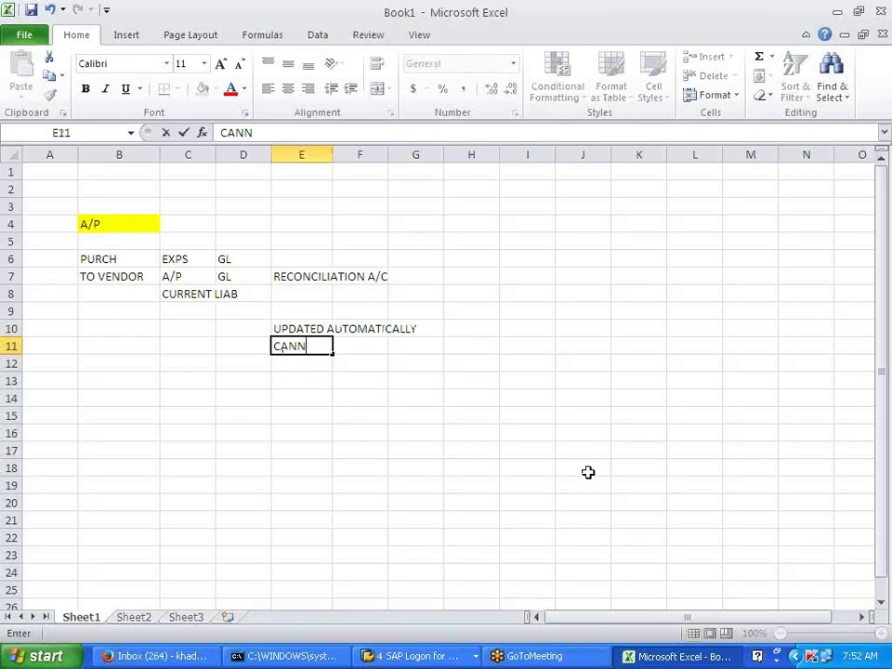
pyautogui.write('OT BE CREATD')
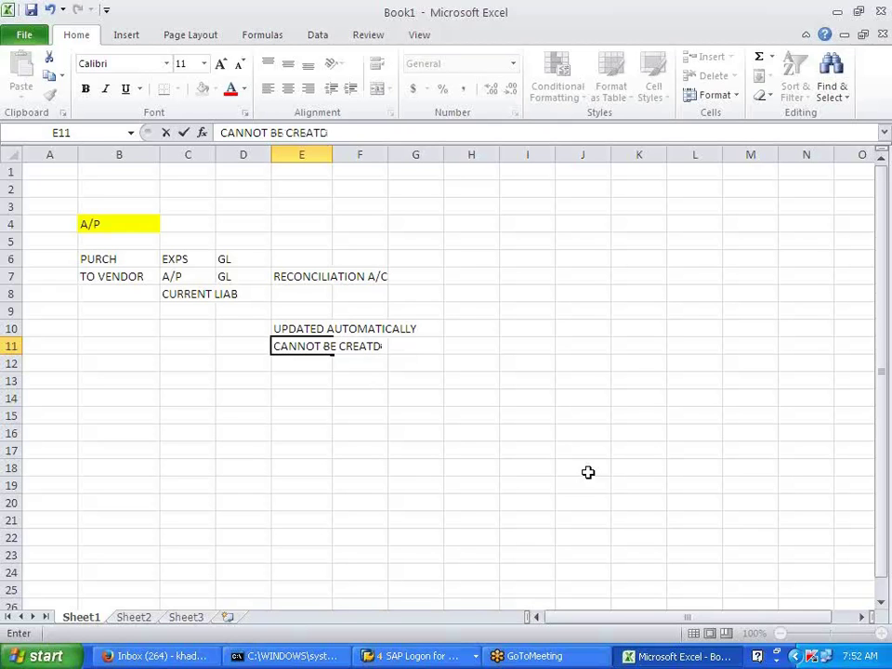
pyautogui.press('BackSpace')
pyautogui.write('ED AS OPEN I')
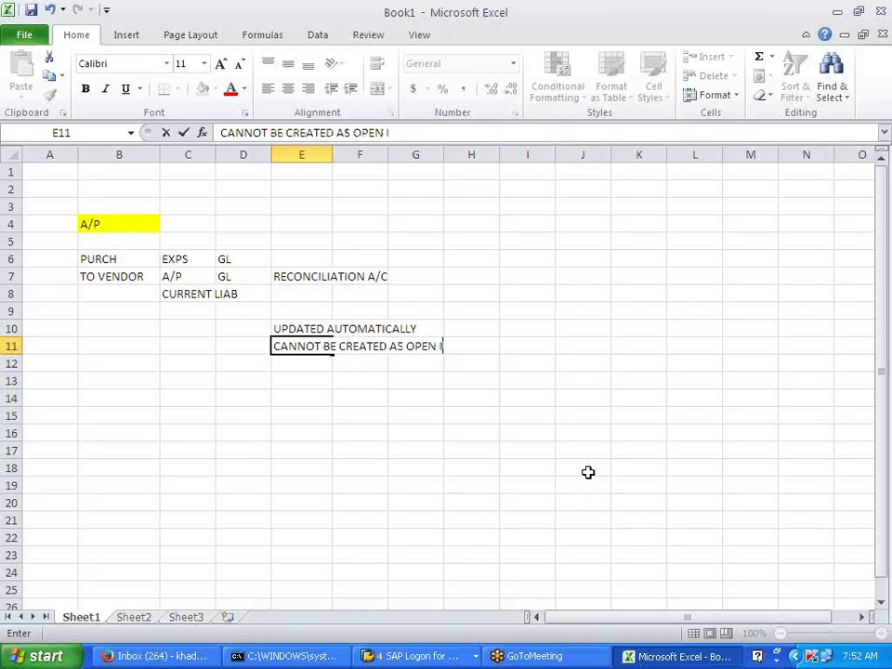
pyautogui.write('TEM')
pyautogui.click(442, 432)
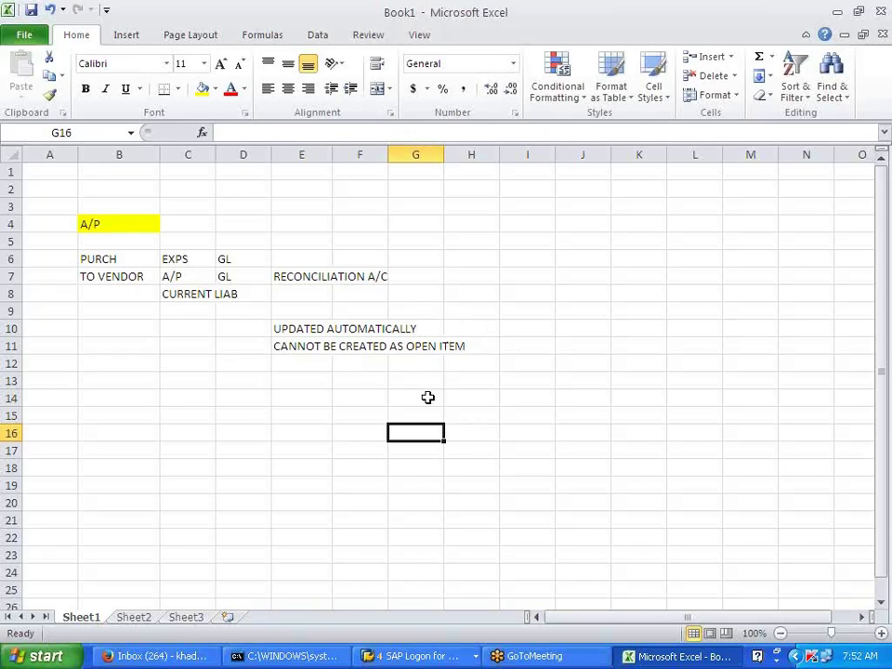
pyautogui.click(174, 278)
pyautogui.click(367, 351)
pyautogui.click(406, 440)
pyautogui.click(120, 276)
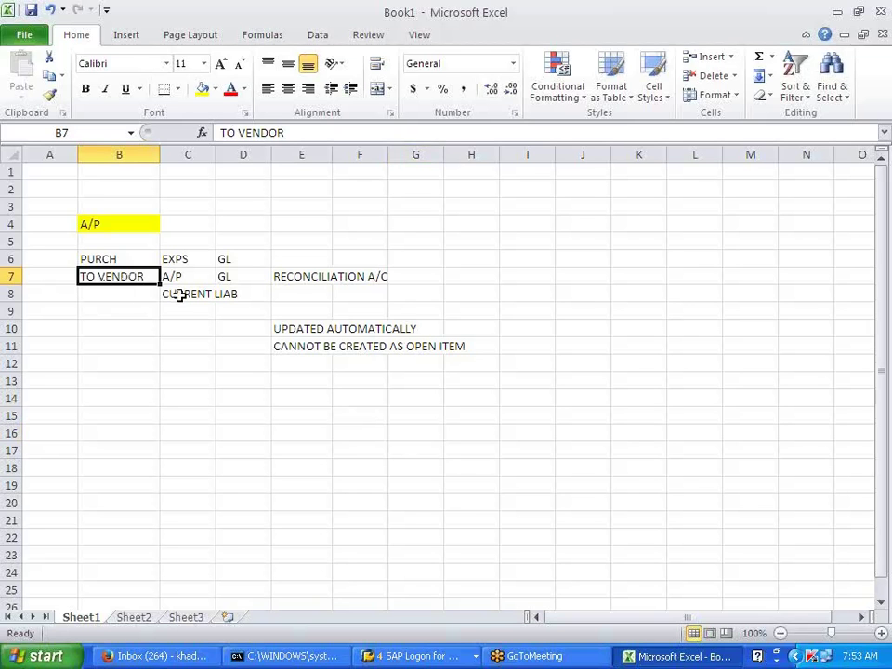
pyautogui.click(188, 275)
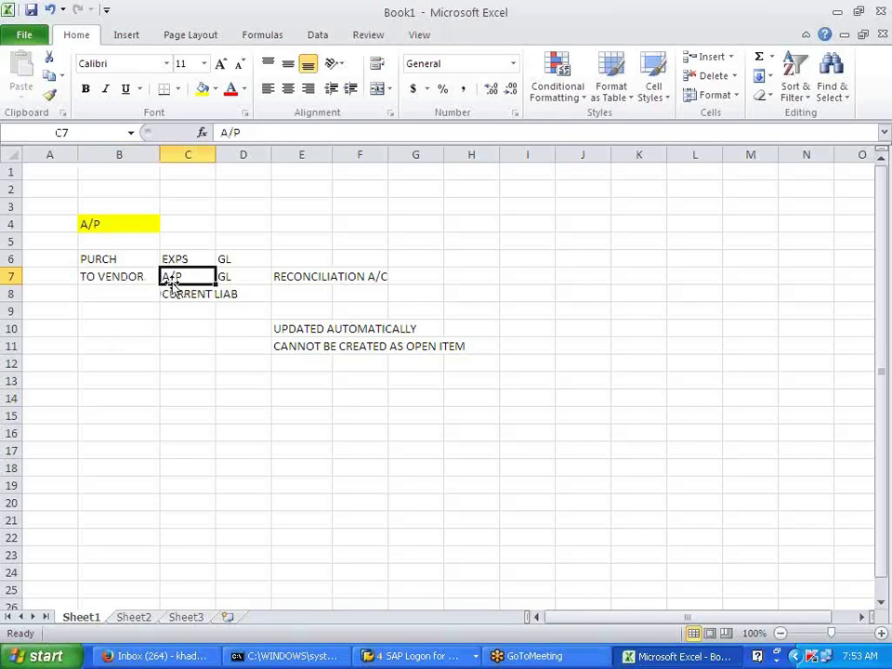
# Enter the note CANNOT POST DIRECTLY TO A/P (RECON) in cell E12, below the other reconciliation account notes.
pyautogui.click(286, 366)
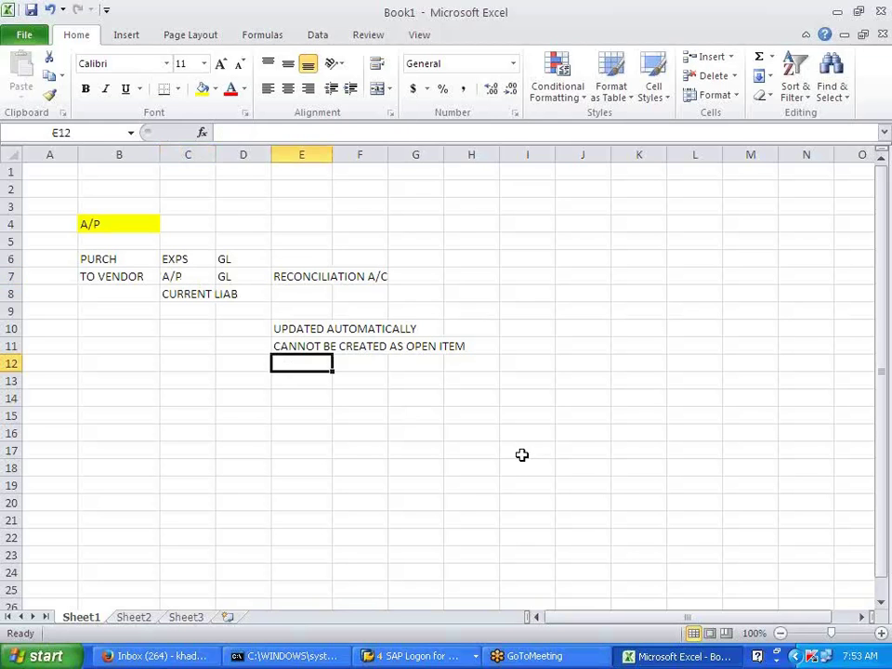
pyautogui.write('CANNOT POST DIRE')
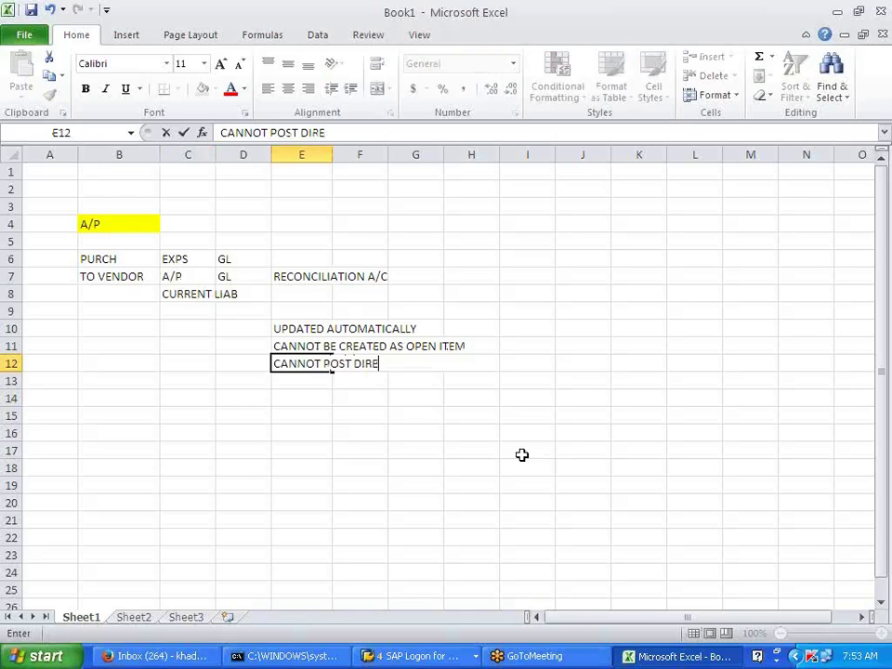
pyautogui.write('CTLY TO A/P')
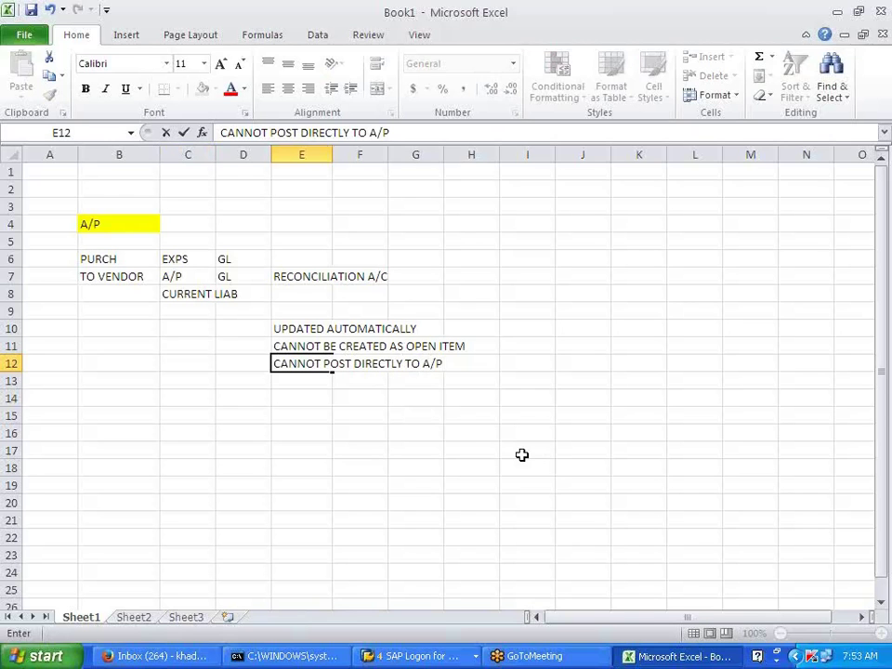
pyautogui.write(' (REOCN')
pyautogui.press('BackSpace')
pyautogui.press('BackSpace')
pyautogui.press('BackSpace')
pyautogui.write('CON')
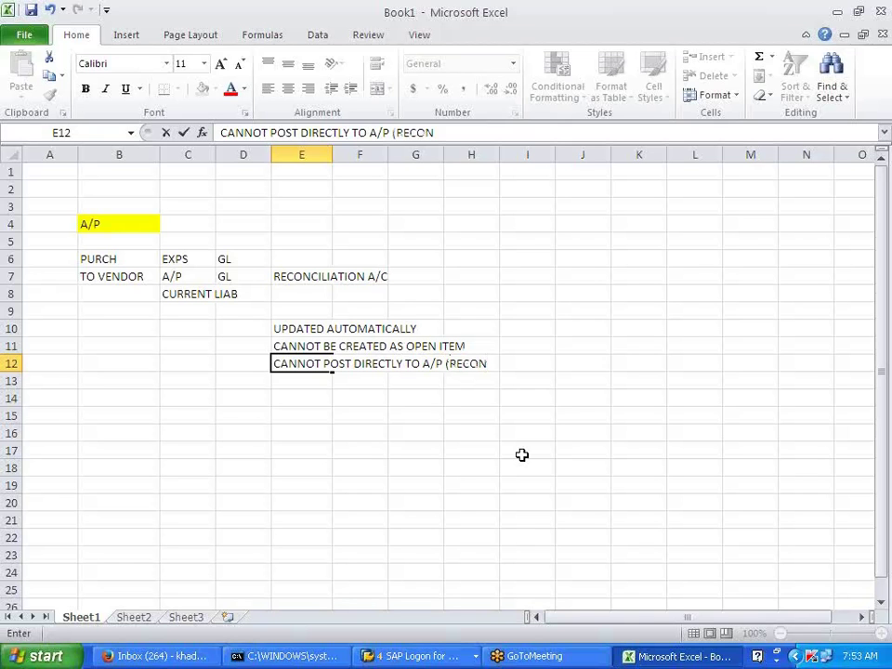
pyautogui.write(')')
pyautogui.click(521, 454)
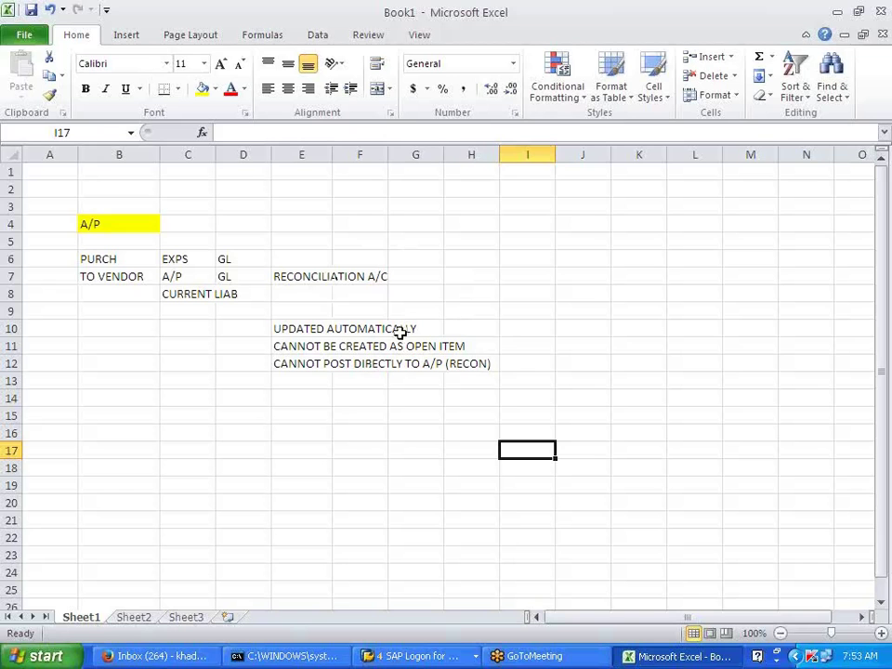
# Start a receivables block with the heading A/R in cell M4, CUSTOMER in M6 and TO SALES in M7.
pyautogui.click(730, 228)
pyautogui.write('A/R')
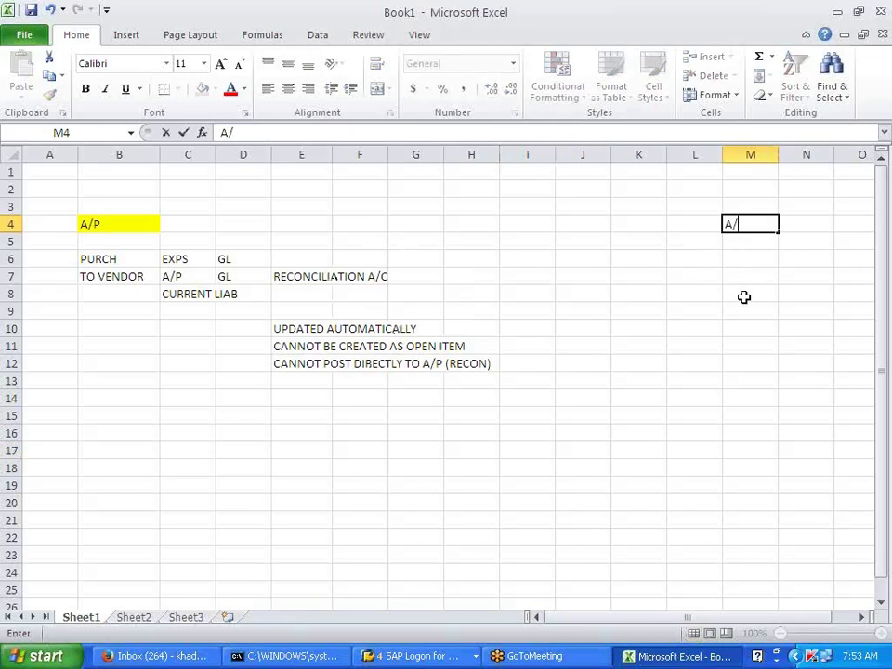
pyautogui.click(744, 298)
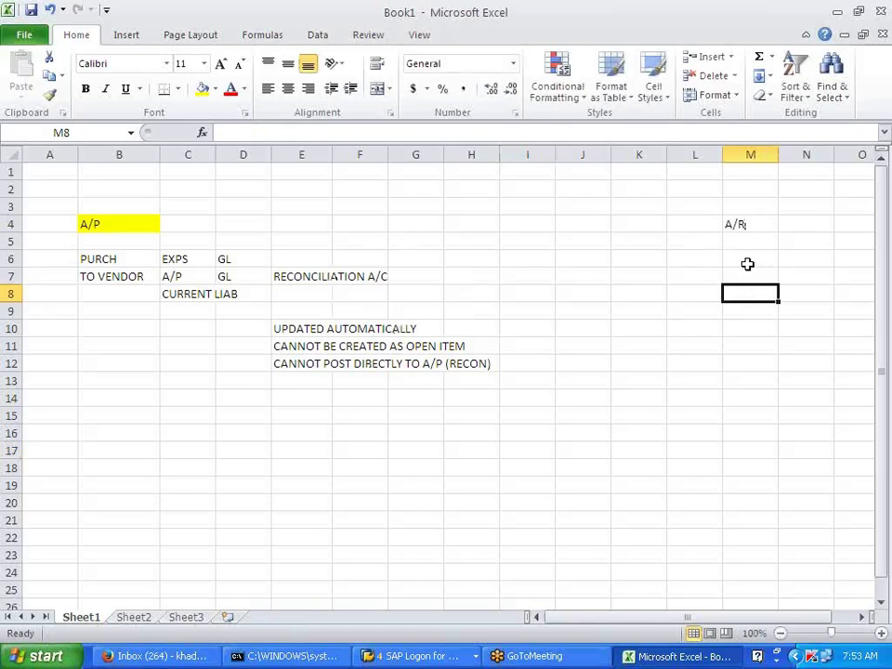
pyautogui.click(744, 262)
pyautogui.write('CU')
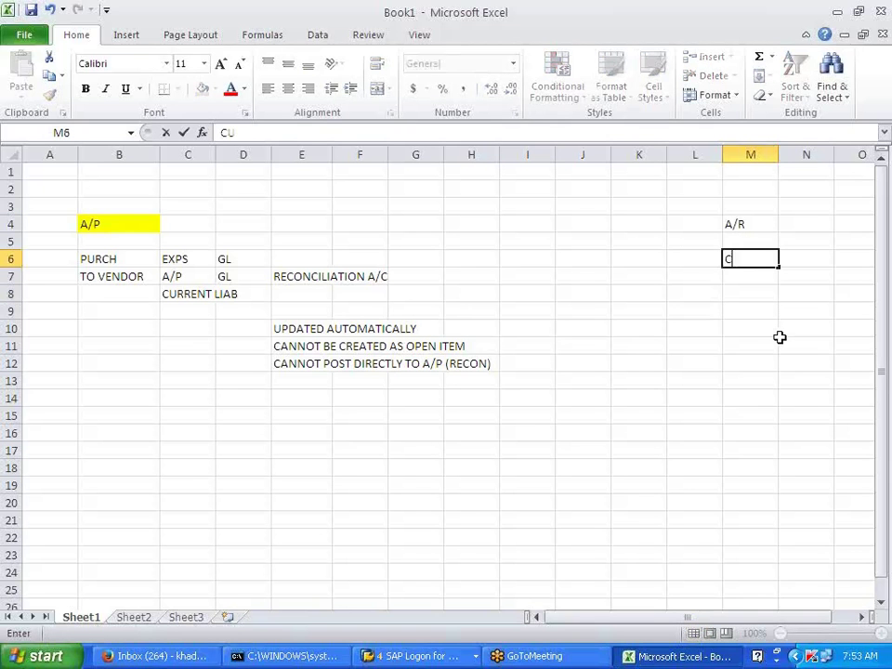
pyautogui.write('STOMER')
pyautogui.press('Return')
pyautogui.write('TO SALES')
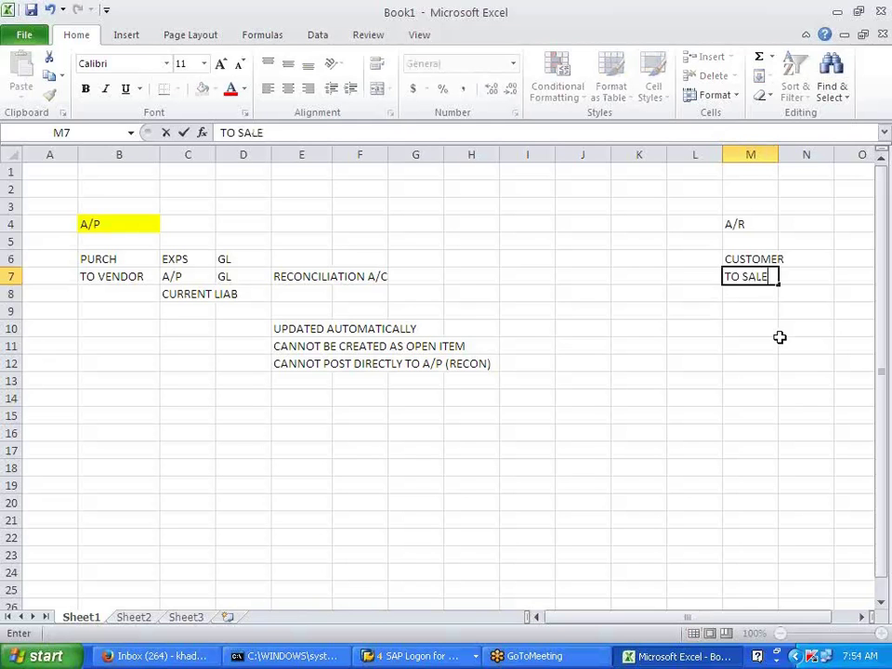
# Widen column M so that it fits the CUSTOMER text.
pyautogui.click(842, 288)
pyautogui.moveTo(777, 211); pyautogui.dragTo(794, 189)
pyautogui.moveTo(771, 363); pyautogui.dragTo(772, 381)
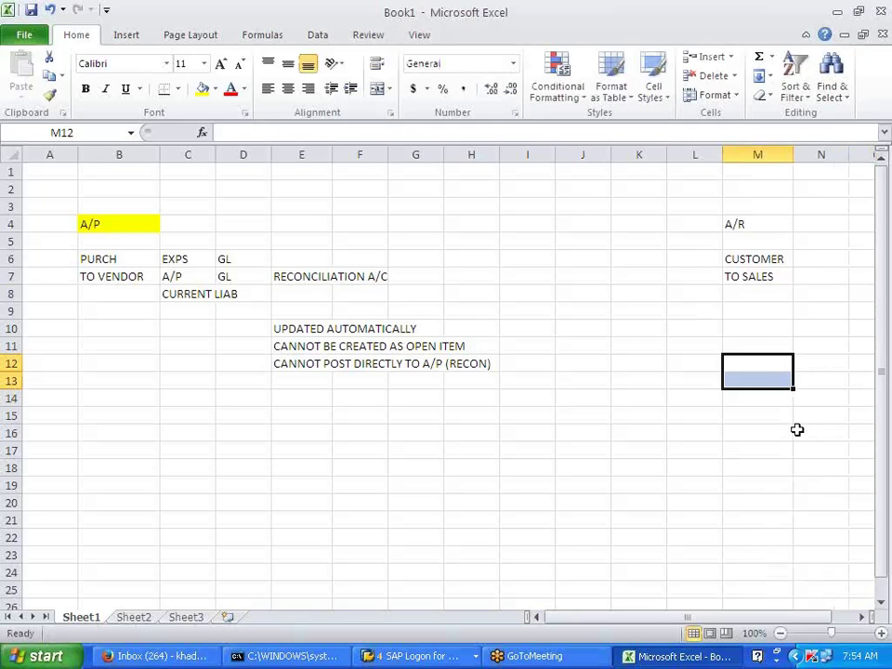
pyautogui.click(787, 382)
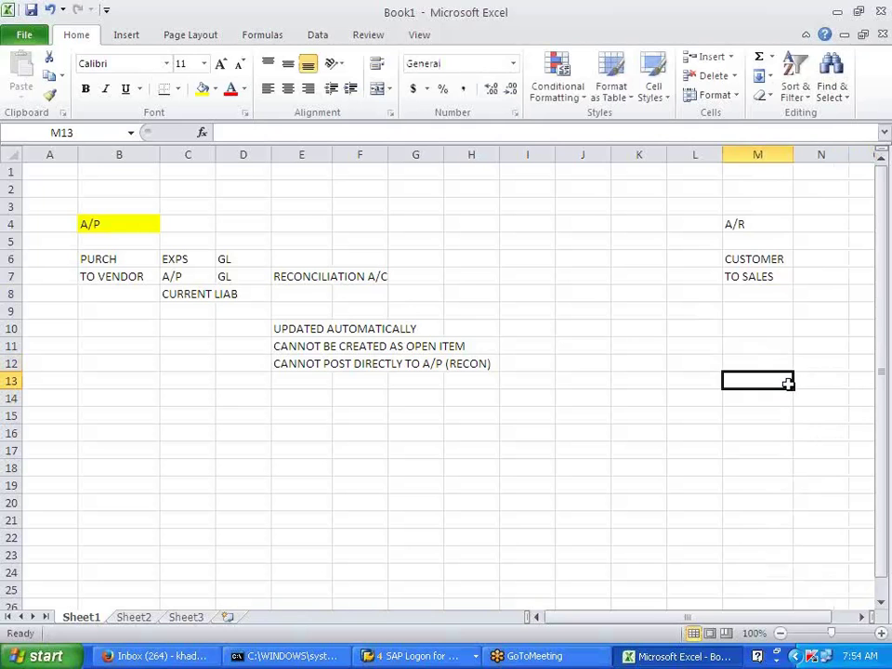
# Classify the receivables lines by entering A/R in cell N6 and INCOME - GL in cell N7.
pyautogui.click(803, 261)
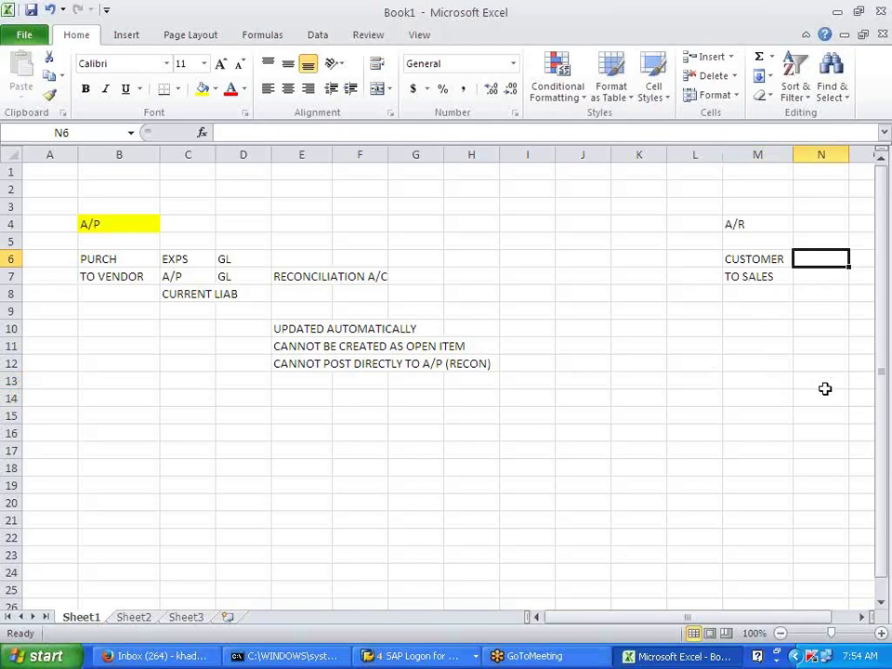
pyautogui.write('A/R')
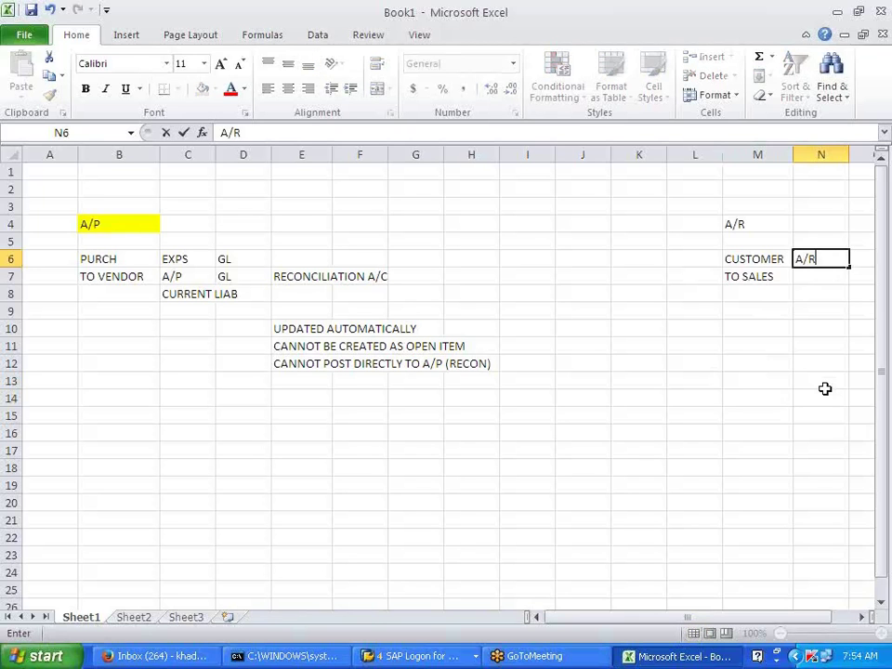
pyautogui.press('Return')
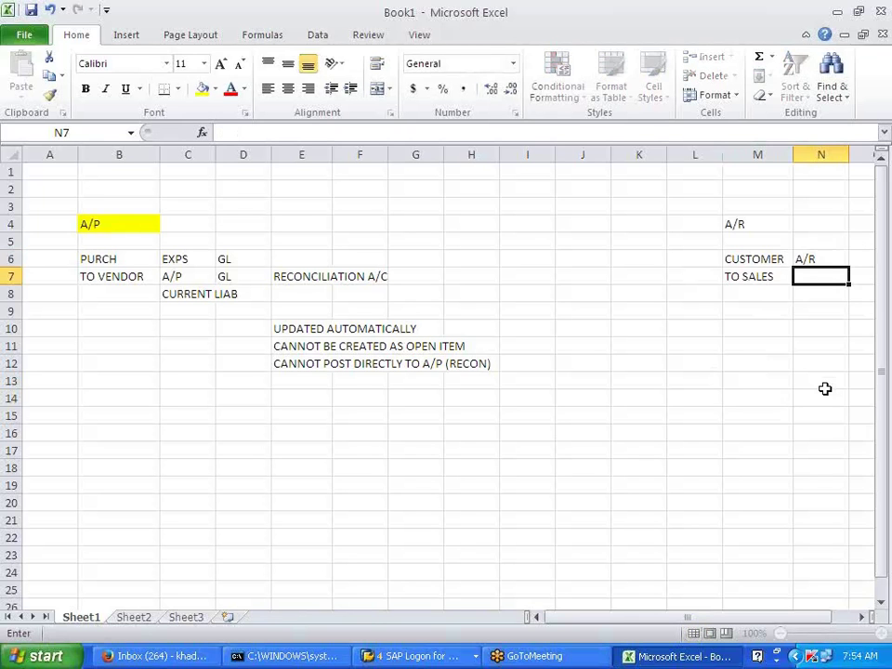
pyautogui.write('INCOME')
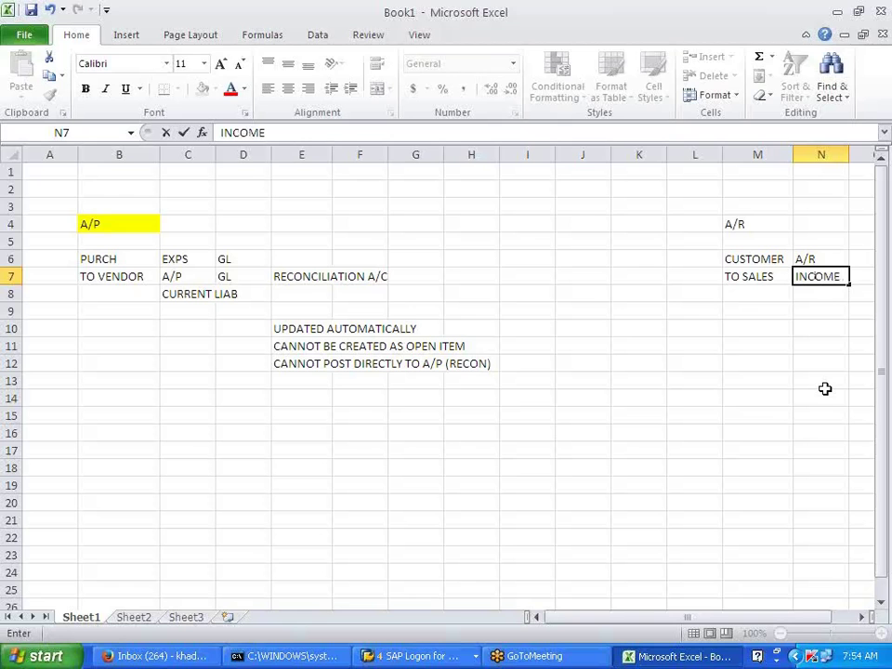
pyautogui.write(' - GL')
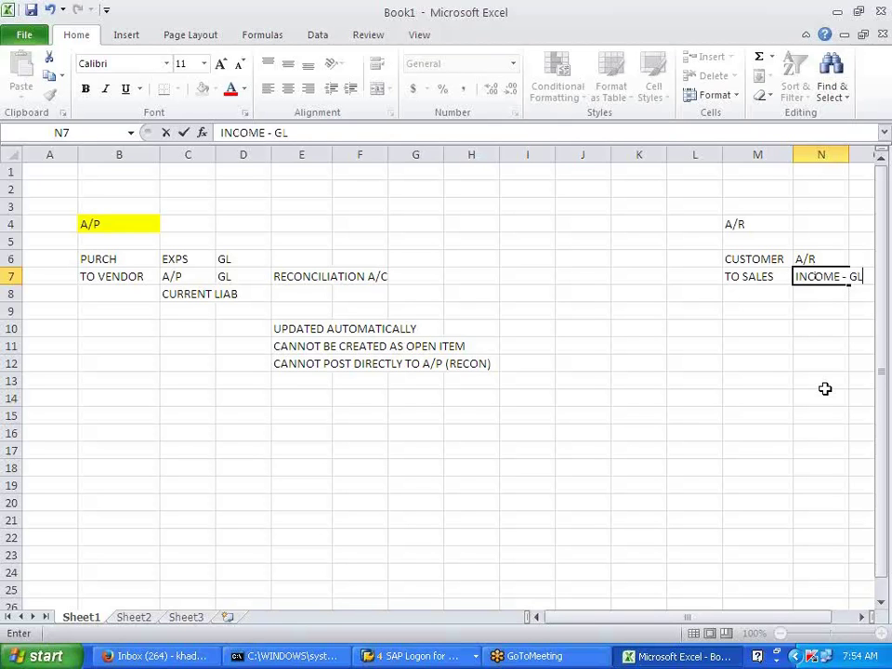
# Extend the customer line's classification in cell N6 to read A/R - CURRENT ASSET.
pyautogui.click(861, 621)
pyautogui.click(861, 620)
pyautogui.doubleClick(692, 258)
pyautogui.write('- C')
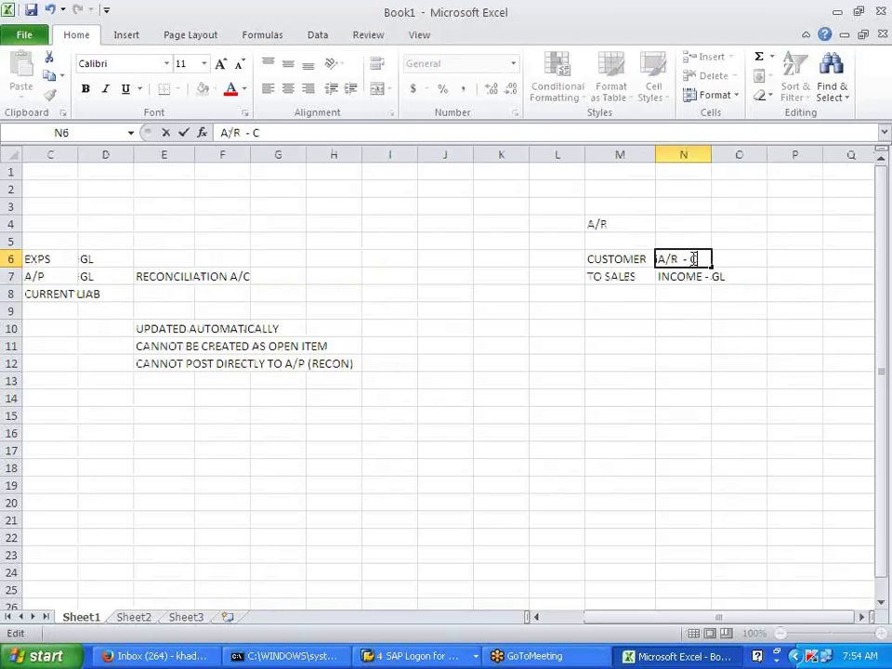
pyautogui.write('URRENT ASSET')
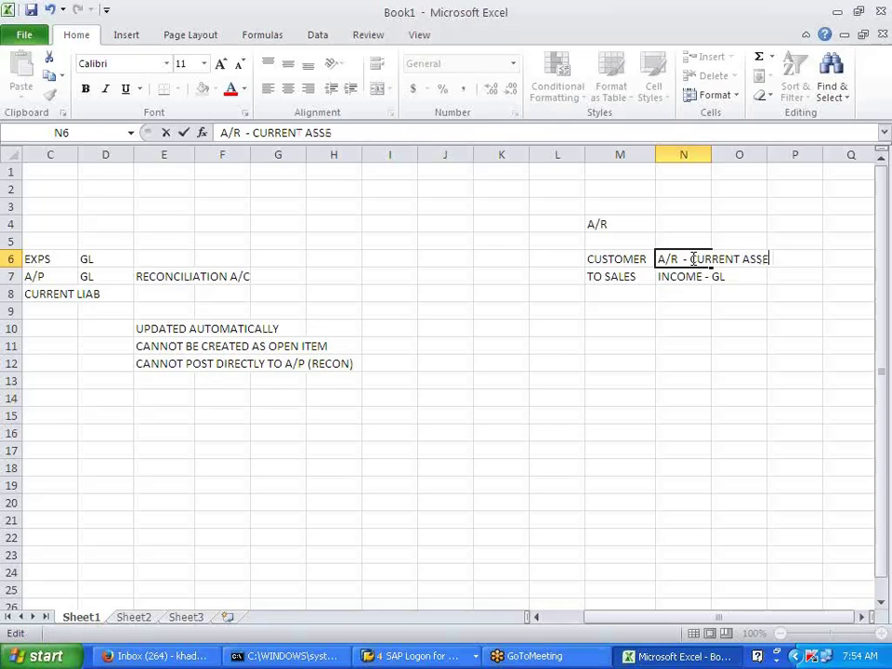
pyautogui.click(682, 370)
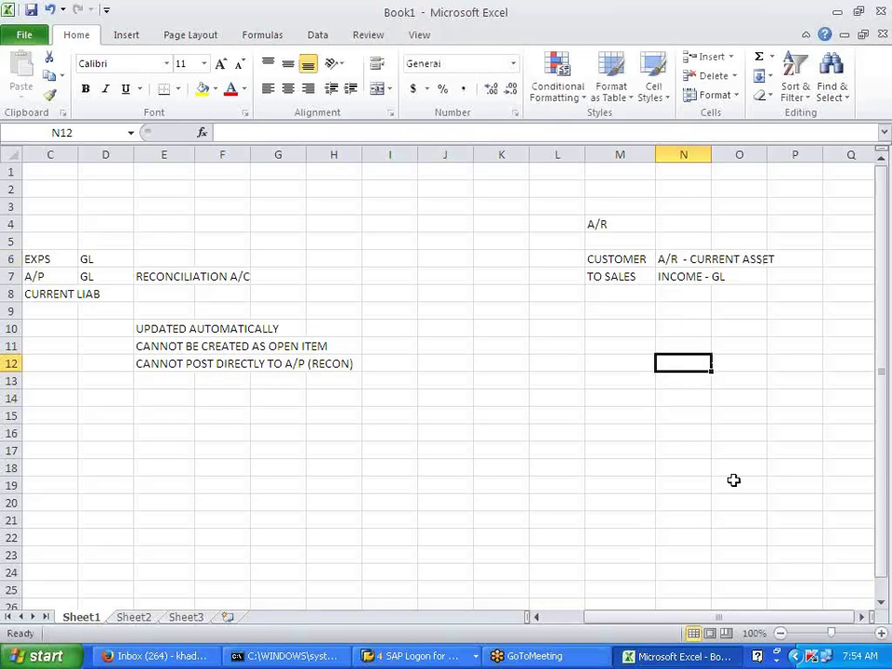
# Append - REOCN to the customer line's A/R - CURRENT ASSET classification in cell N6.
pyautogui.click(623, 259)
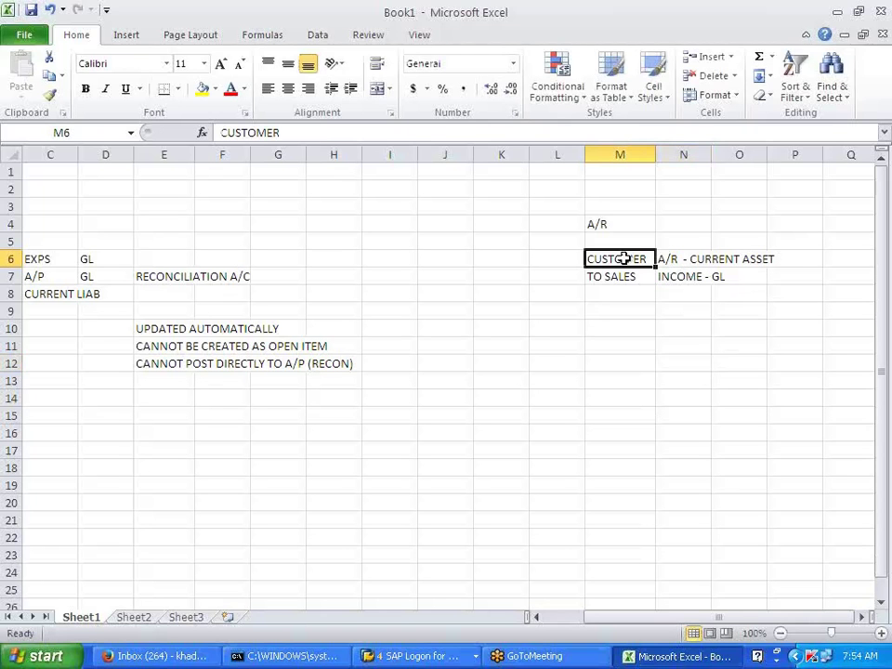
pyautogui.click(776, 260)
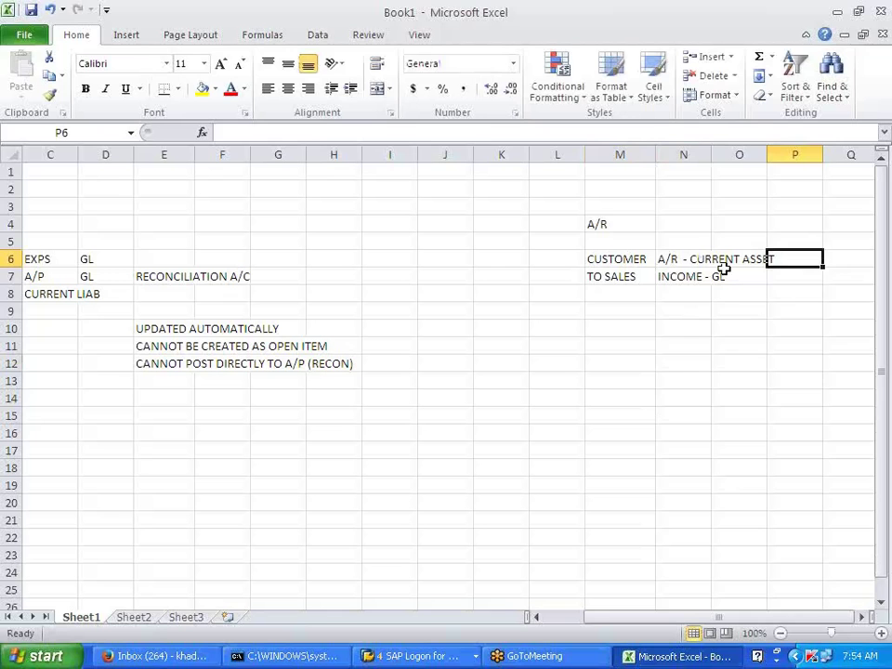
pyautogui.doubleClick(669, 259)
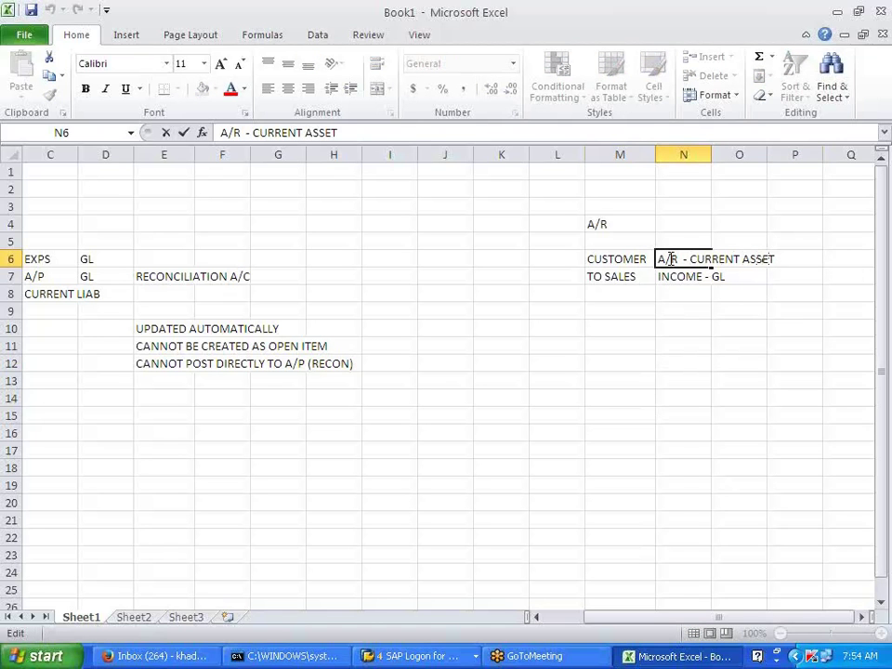
pyautogui.write('- REOCN')
pyautogui.click(683, 447)
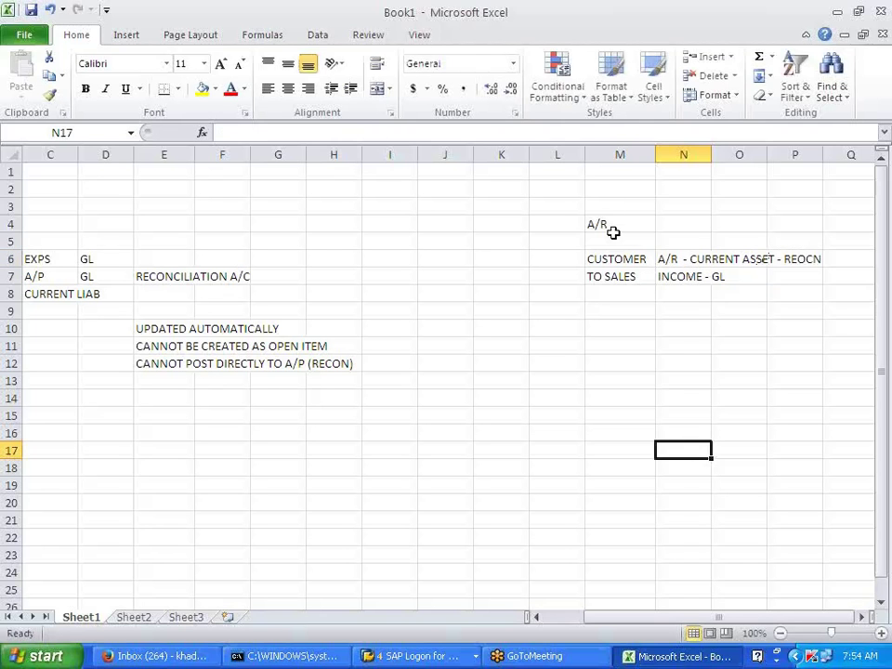
# Move the whole A/R block from M4:O7 so that it starts in cell K4.
pyautogui.moveTo(598, 227); pyautogui.dragTo(767, 283)
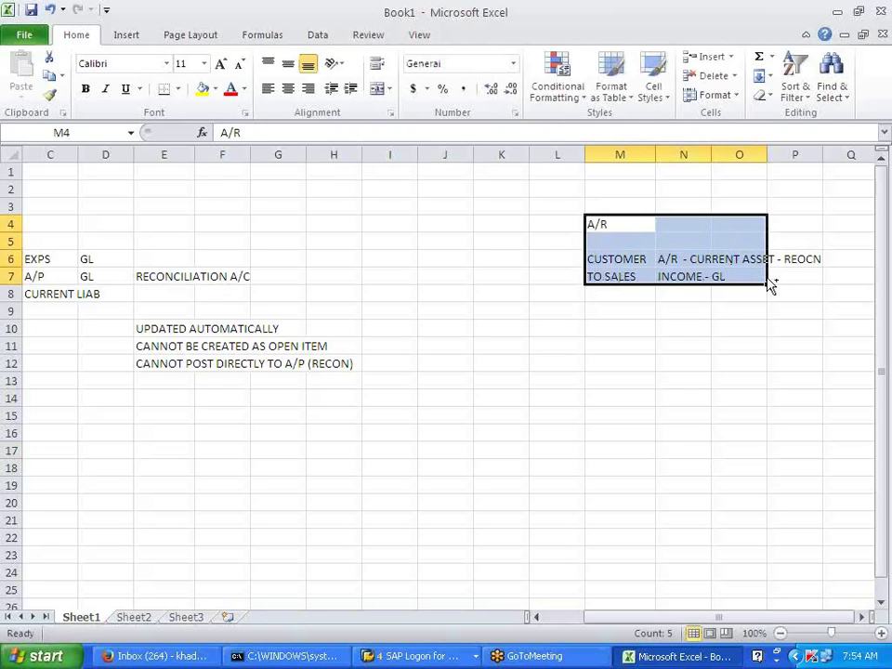
pyautogui.hotkey('ctrl', 'c')
pyautogui.click(477, 226)
pyautogui.press('Return')
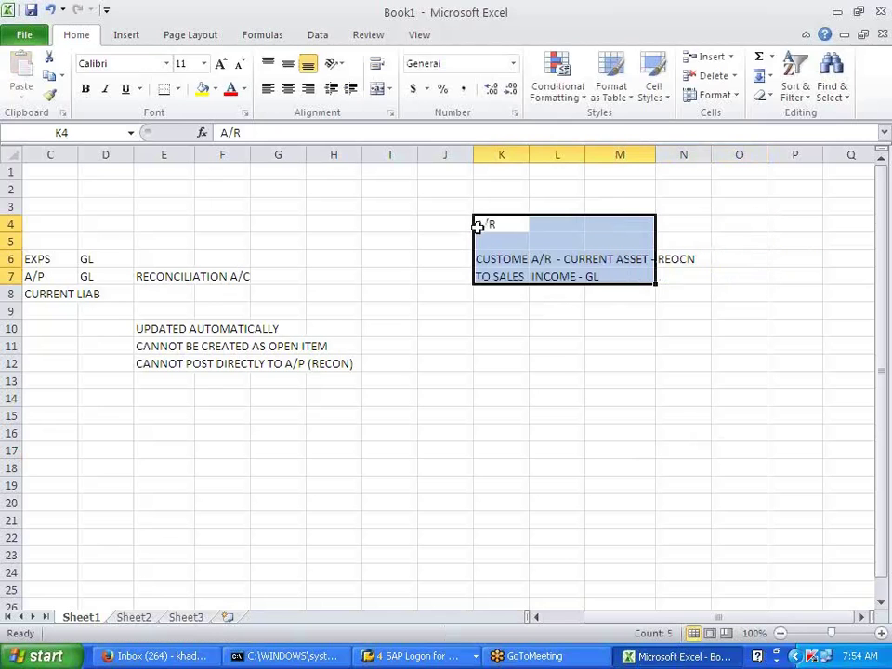
# Correct the misspelled REOCN to RECON in cell L6 of the A/R block.
pyautogui.moveTo(651, 617); pyautogui.dragTo(617, 618)
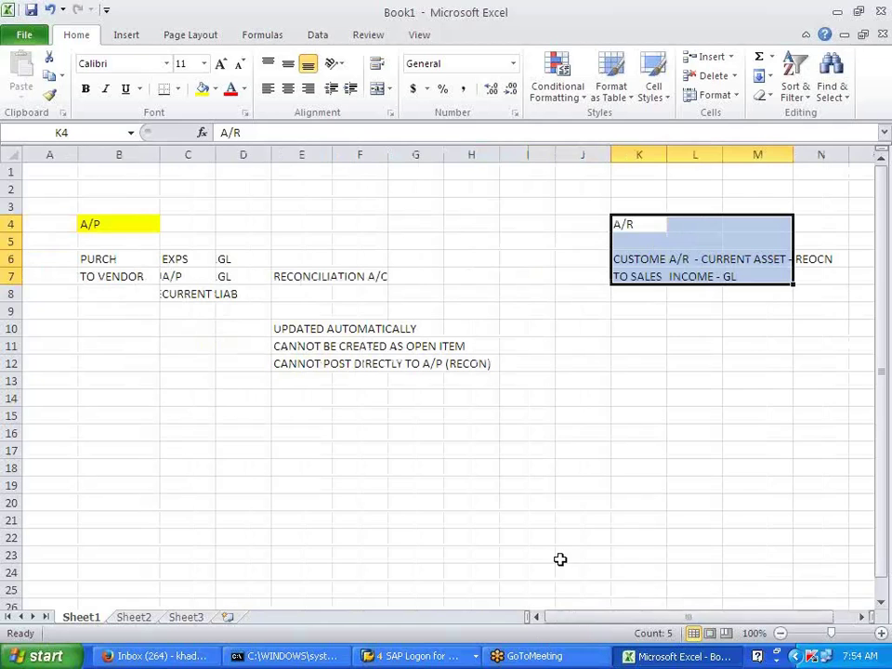
pyautogui.click(706, 259)
pyautogui.doubleClick(706, 260)
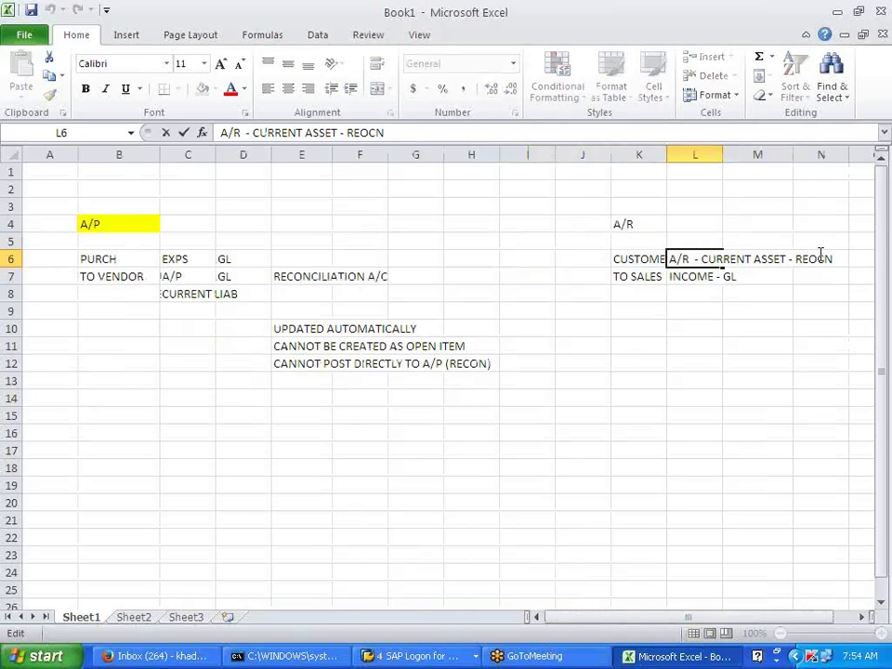
pyautogui.press('BackSpace')
pyautogui.press('BackSpace')
pyautogui.press('BackSpace')
pyautogui.write('CON')
pyautogui.click(734, 450)
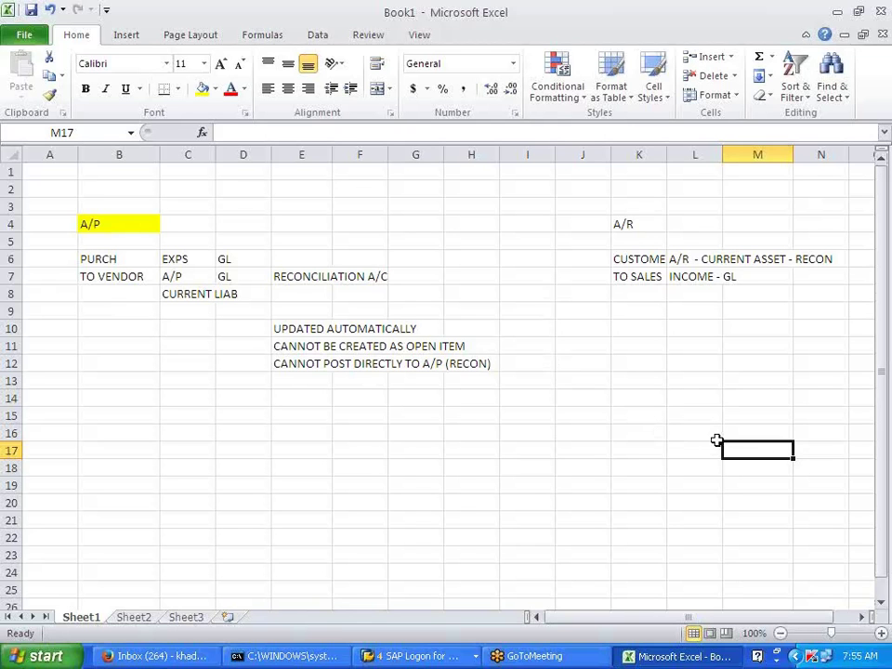
pyautogui.click(326, 281)
pyautogui.click(318, 391)
pyautogui.click(199, 276)
pyautogui.click(683, 261)
# Enter the note MAINTAINED IN RESPECTIVE MASTER DATA in cell E8, directly under the RECONCILIATION A/C label.
pyautogui.click(311, 296)
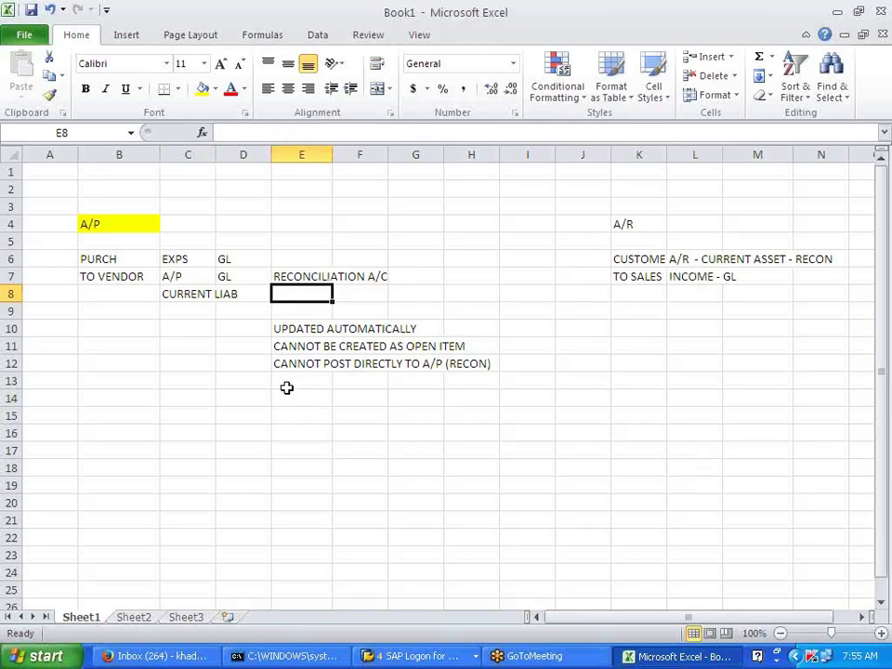
pyautogui.write('MAINATNED')
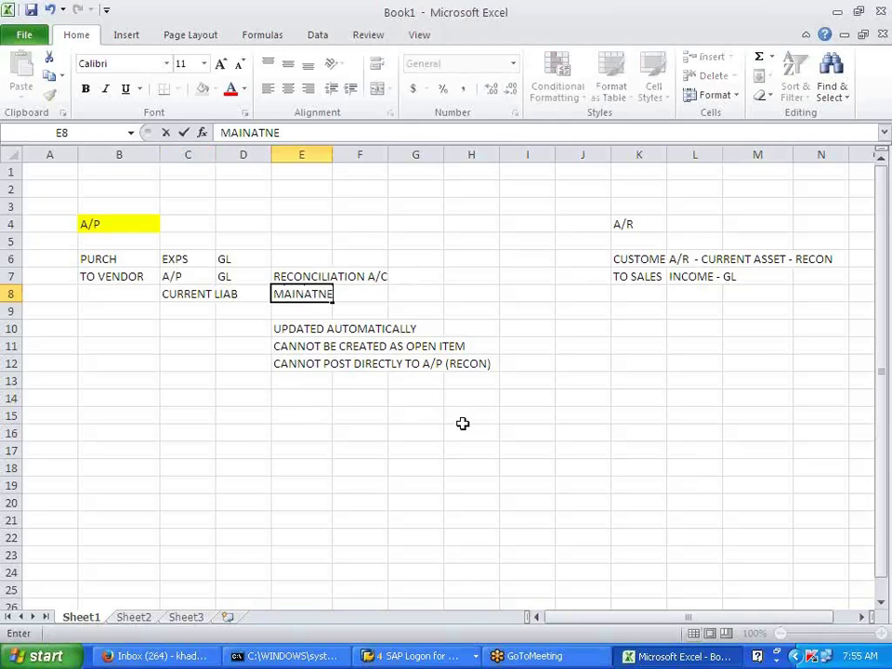
pyautogui.press('BackSpace')
pyautogui.press('BackSpace')
pyautogui.press('BackSpace')
pyautogui.write('TAINED ')
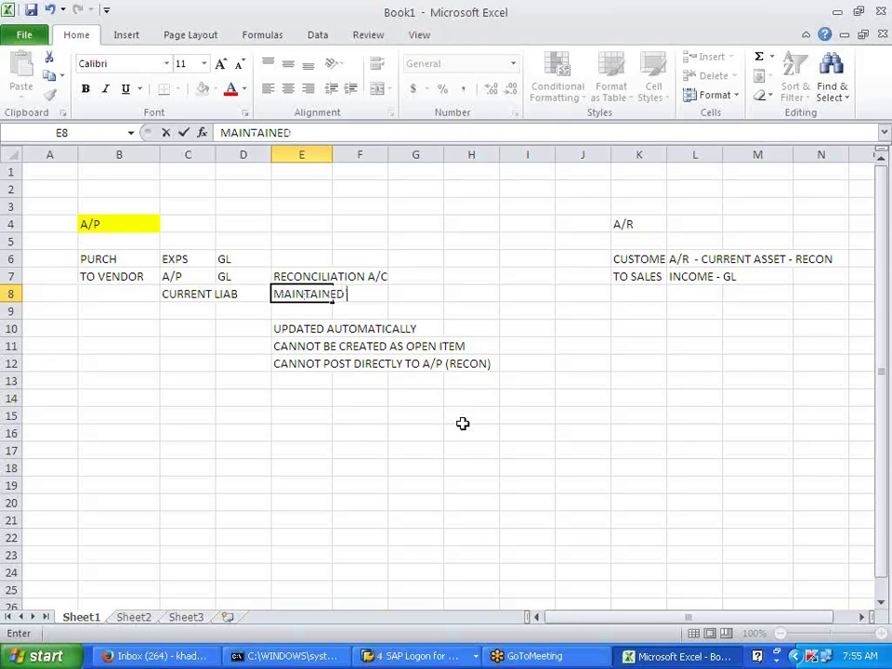
pyautogui.write('IN RESPECTIVE ')
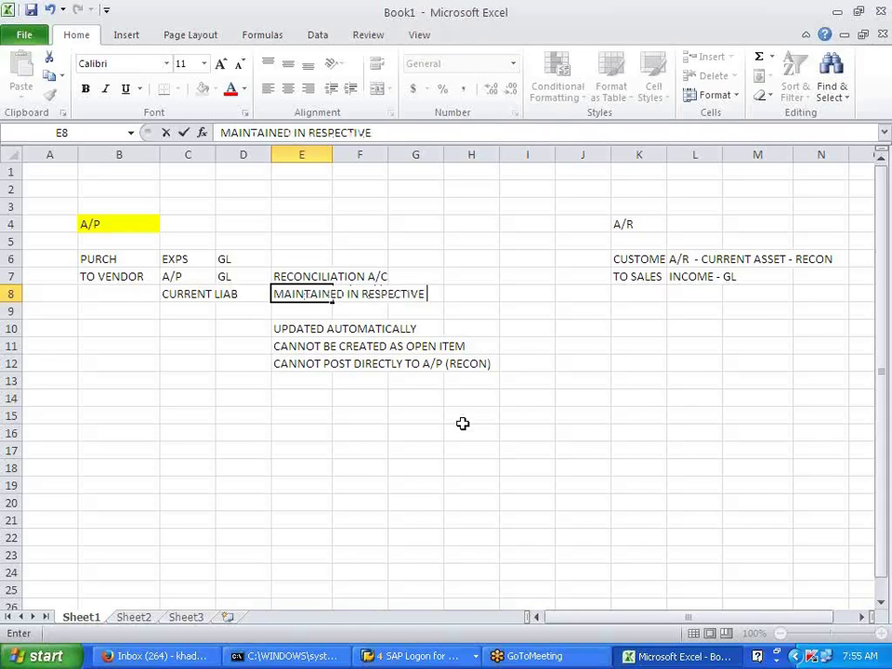
pyautogui.write('MASTER DA')
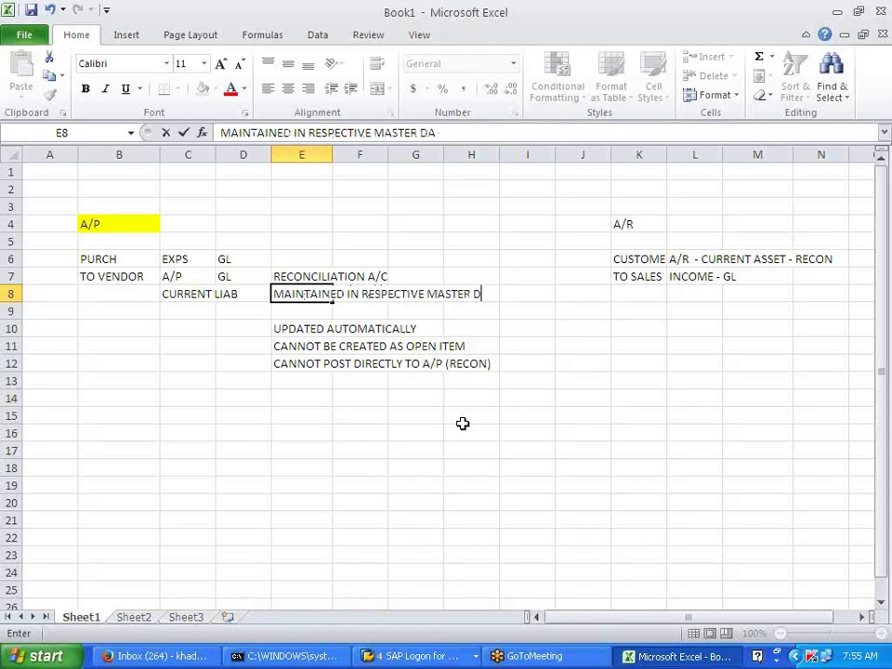
pyautogui.write('TA')
pyautogui.click(552, 414)
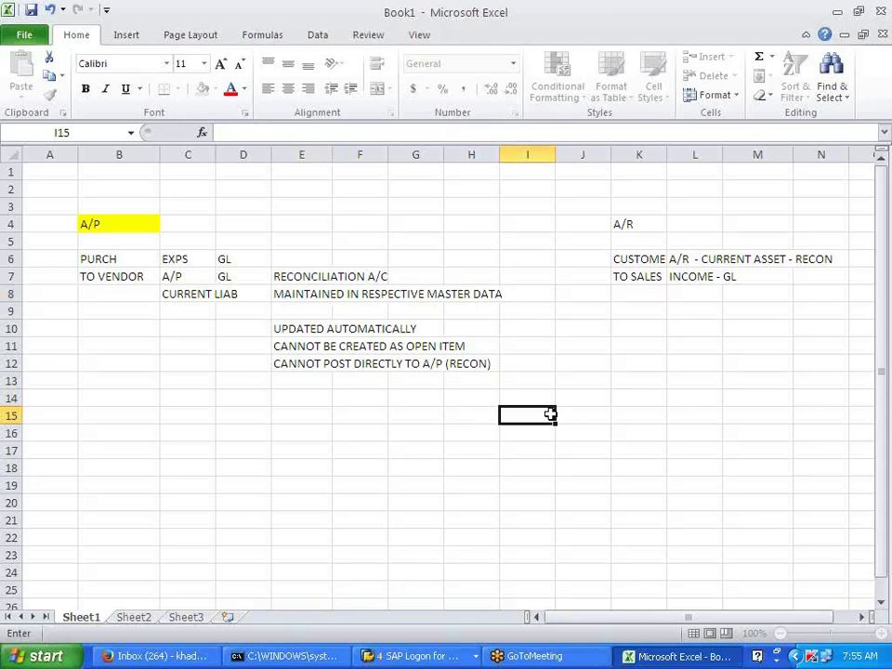
pyautogui.click(744, 508)
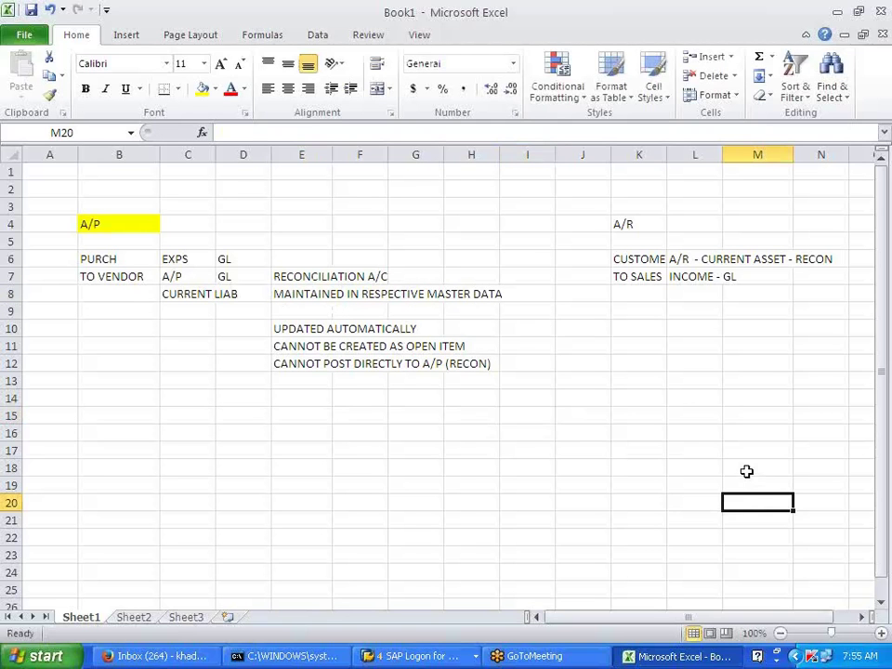
# Enter the heading PRE - REQUISTE FOR VENDOR MASTER in cell B14.
pyautogui.click(105, 403)
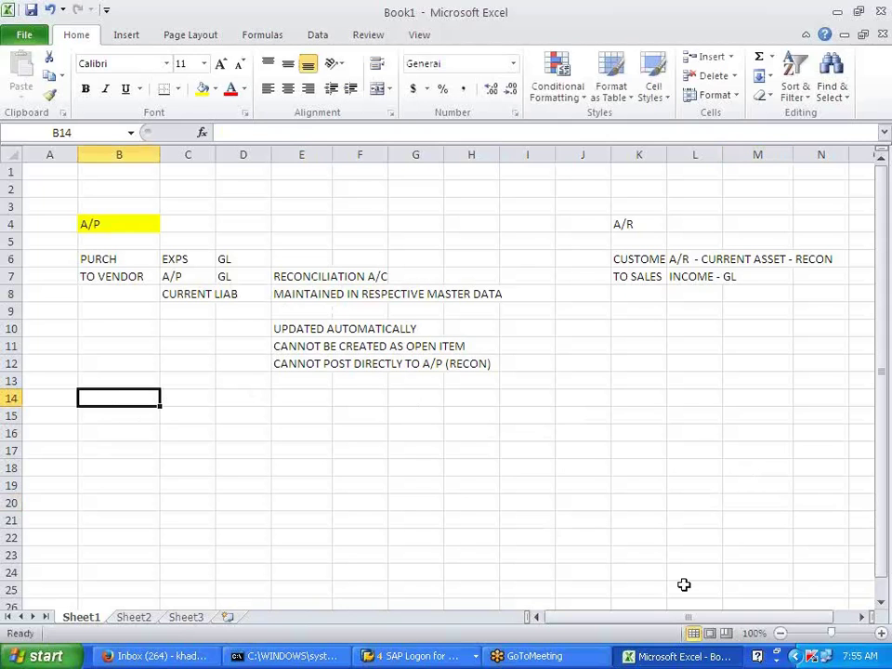
pyautogui.write('P')
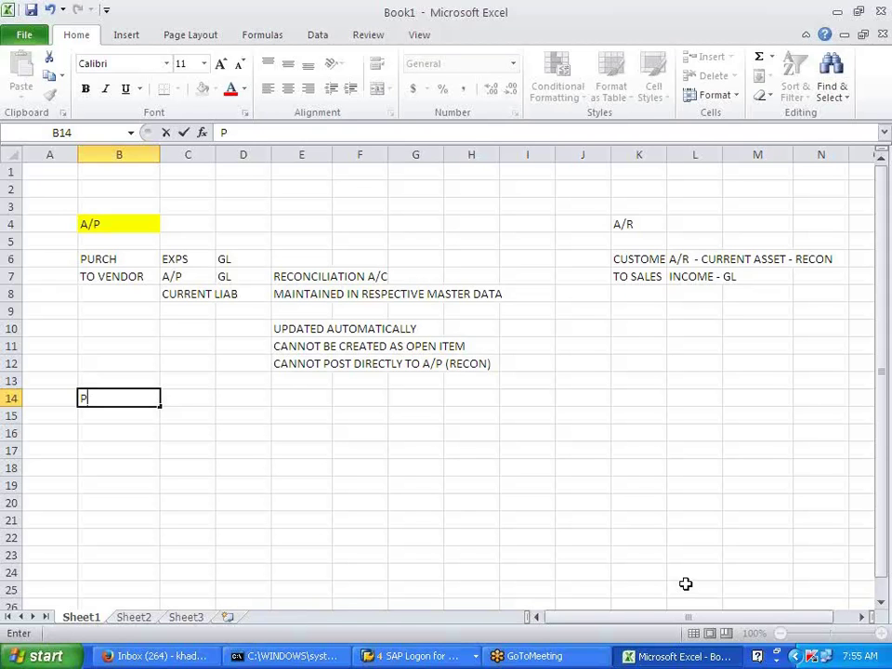
pyautogui.write('E')
pyautogui.press('BackSpace')
pyautogui.write('RE - REQ')
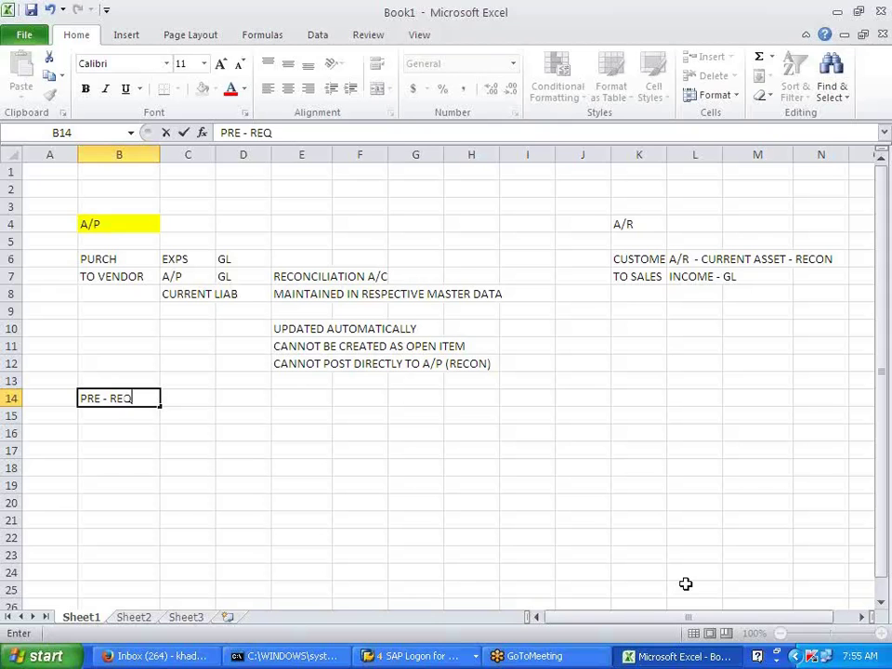
pyautogui.write('UISTE FO')
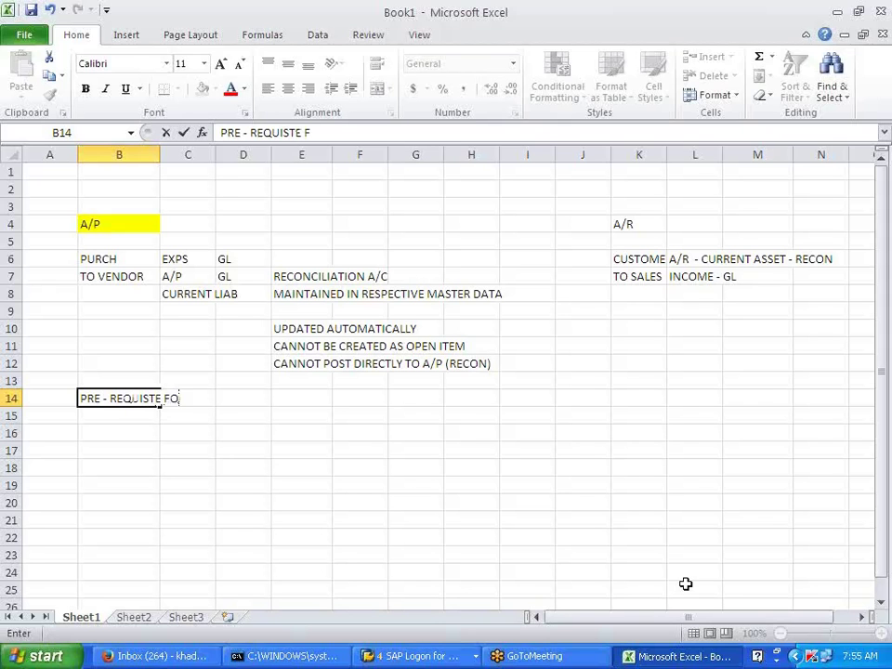
pyautogui.write('R VENDOR MASTER')
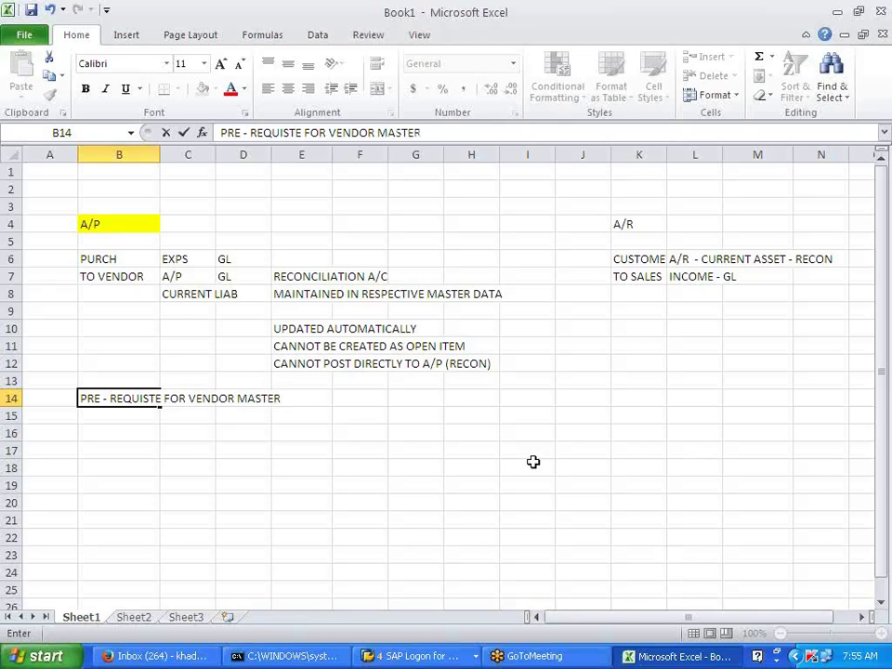
pyautogui.press('Return')
pyautogui.press('Return')
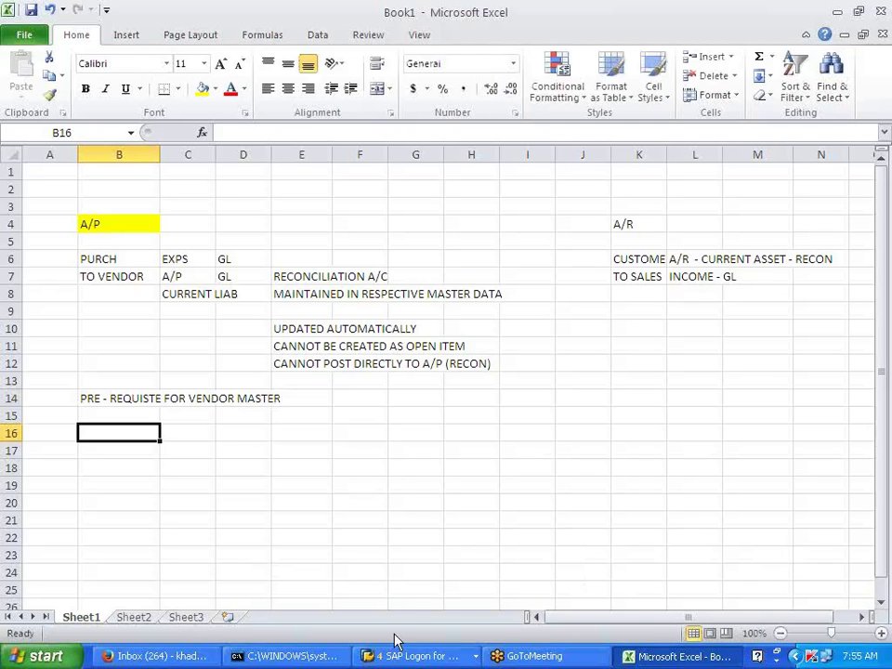
# Switch to the SAP session with the G/L account document and open the Customizing Implementation Guide using /NSPRO.
pyautogui.click(423, 656)
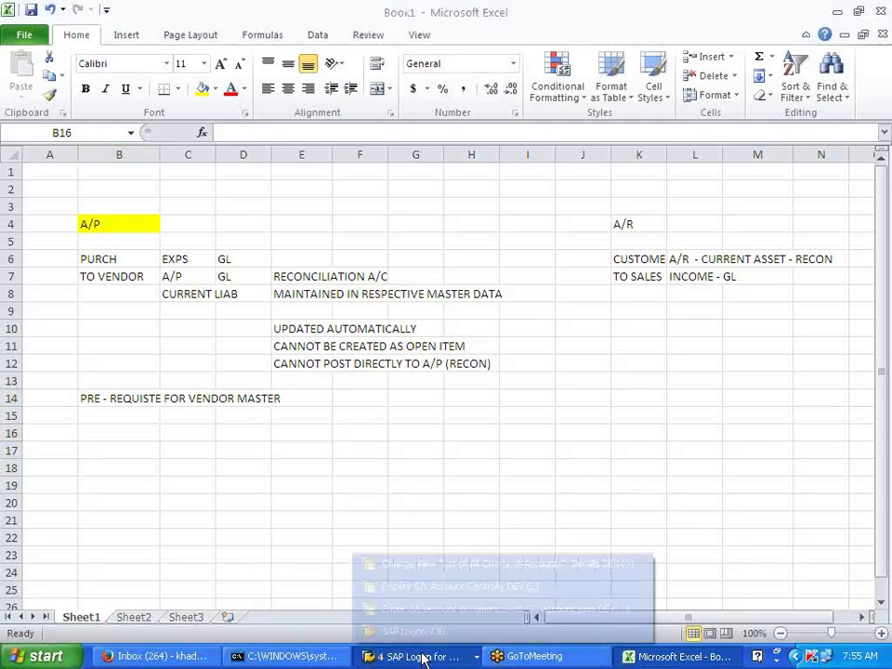
pyautogui.click(492, 604)
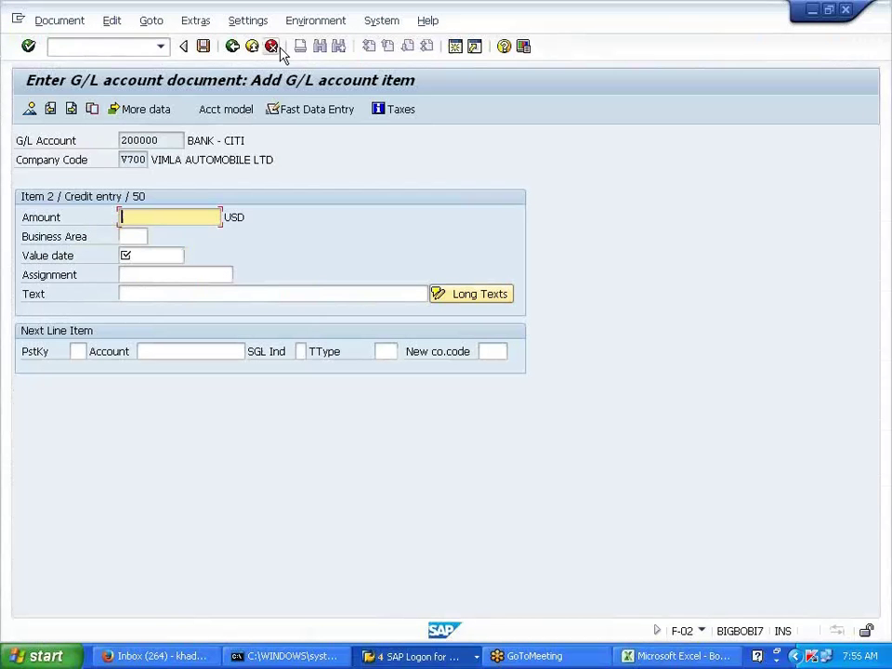
pyautogui.click(143, 48)
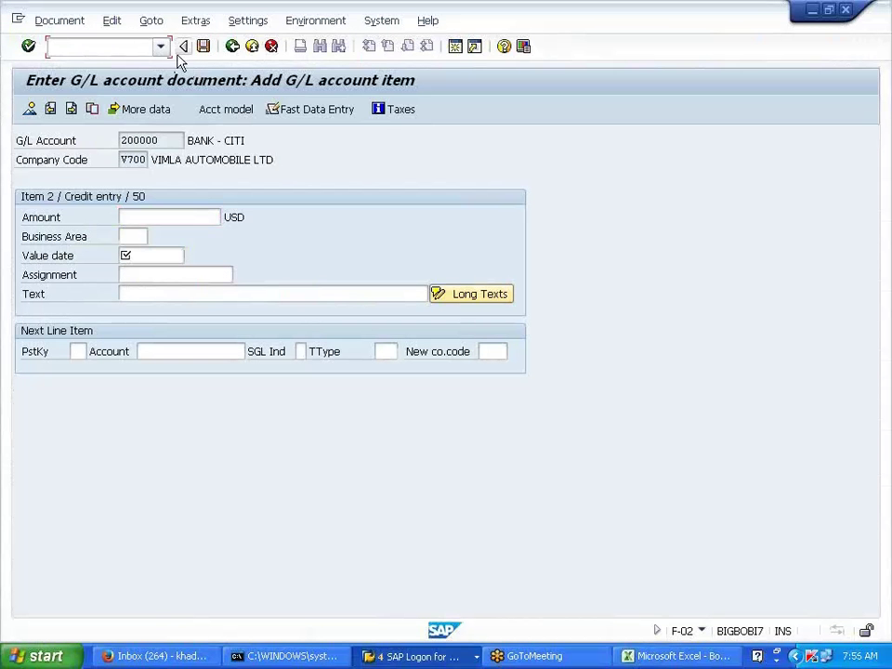
pyautogui.write('/NSPRO')
pyautogui.press('Return')
pyautogui.click(116, 113)
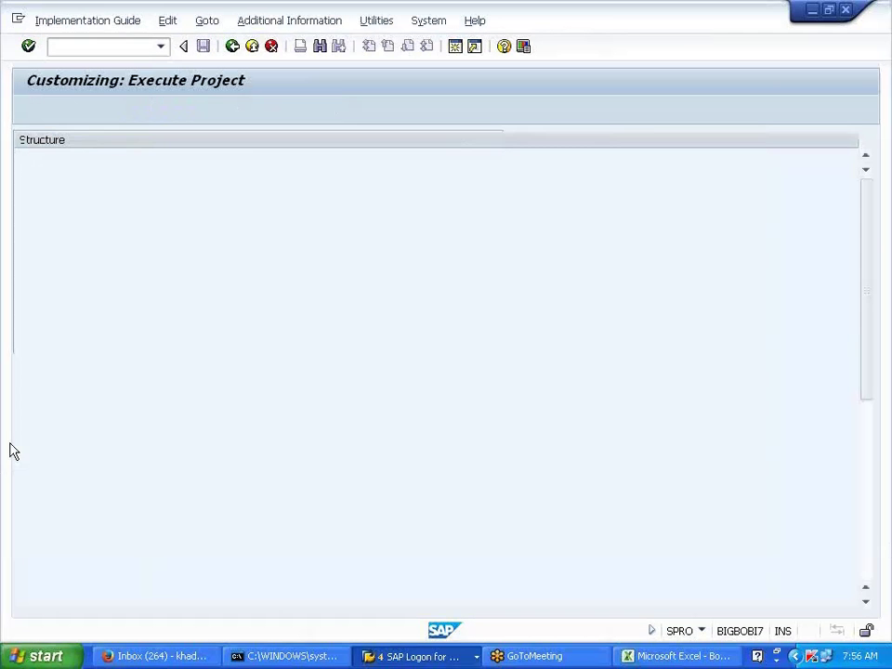
# Expand Financial Accounting, Accounts Receivable and Accounts Payable, Vendor Accounts, Master Data, down to Preparations for Creating Vendor Master Data.
pyautogui.click(42, 345)
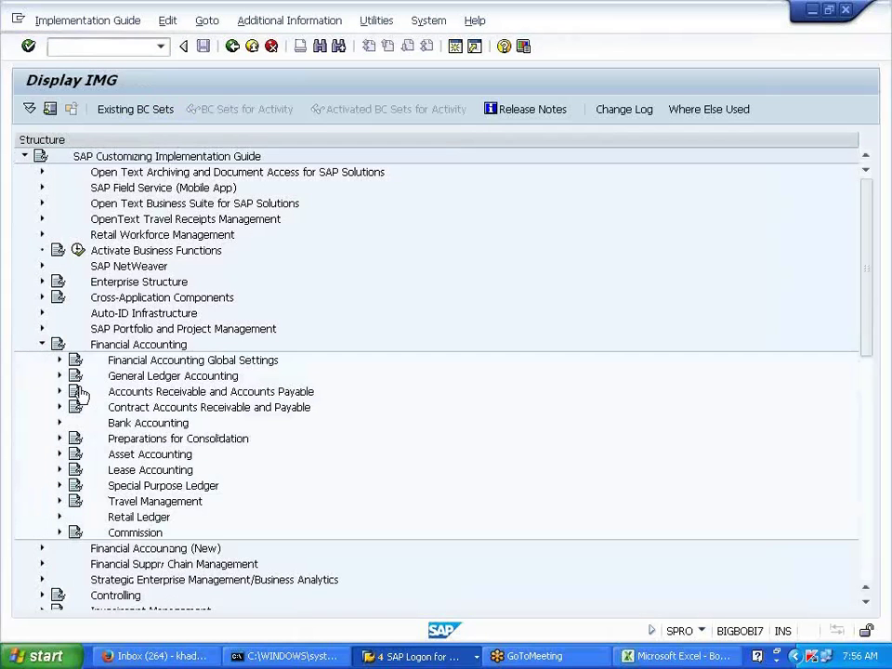
pyautogui.click(60, 392)
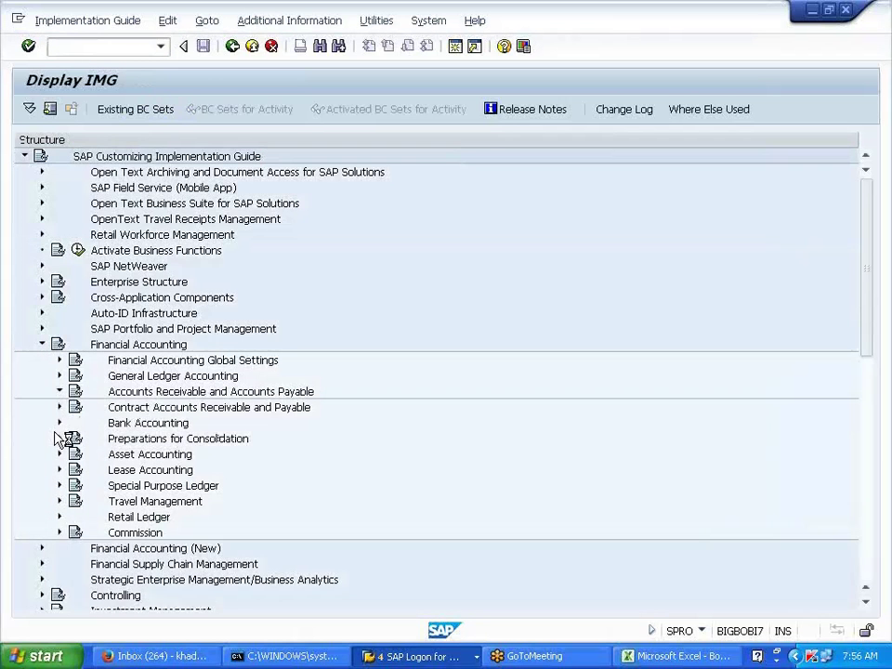
pyautogui.click(78, 422)
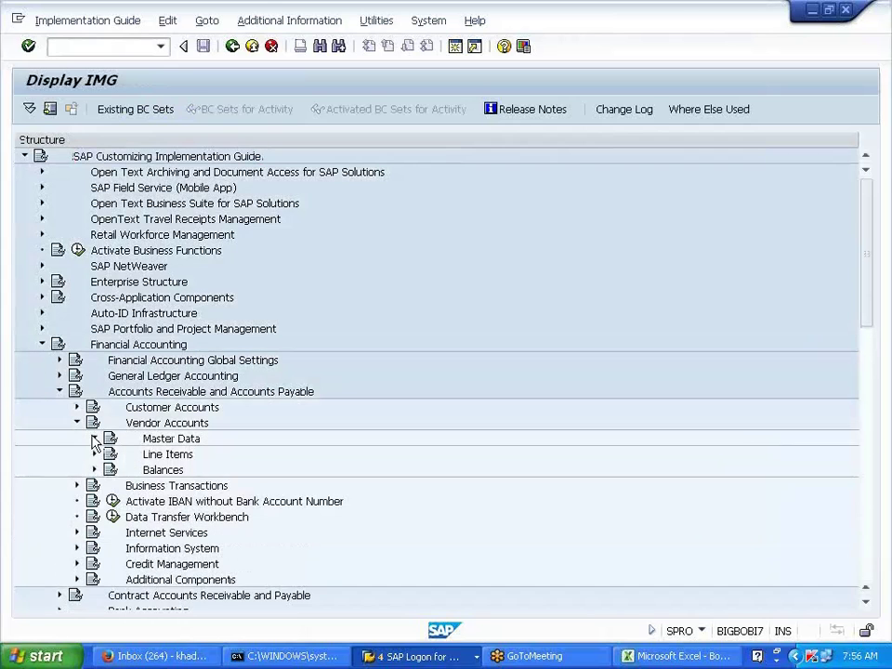
pyautogui.click(112, 454)
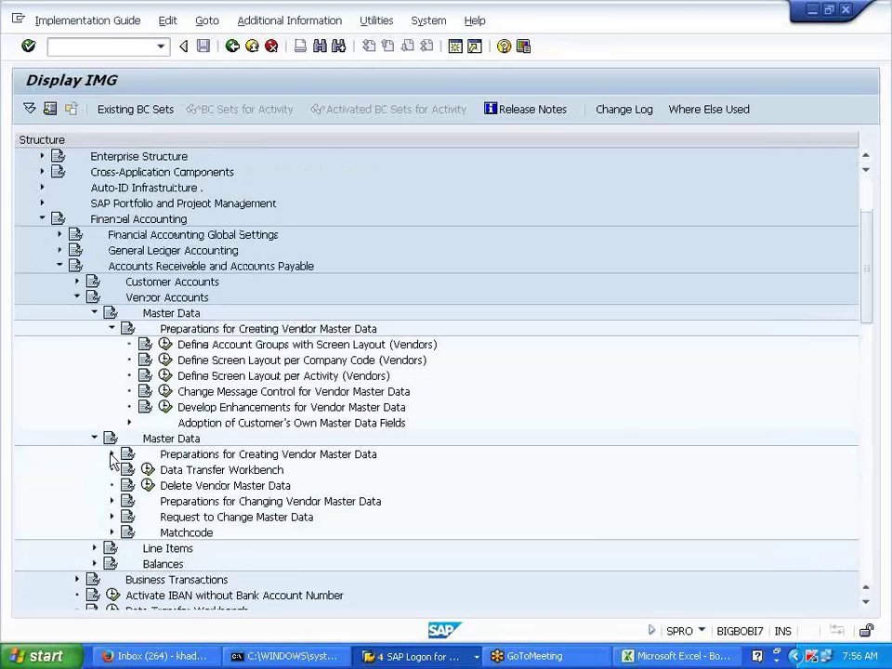
# Copy the activity name Define Account Groups with Screen Layout (Vendors) from SAP into cell B16 of the Excel worksheet.
pyautogui.click(212, 344)
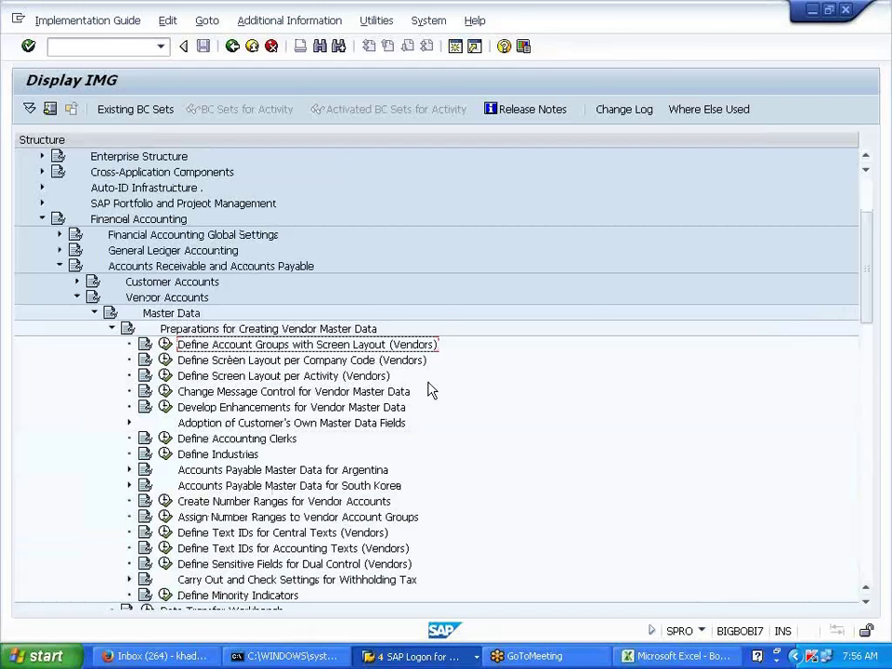
pyautogui.hotkey('alt', 'Tab')
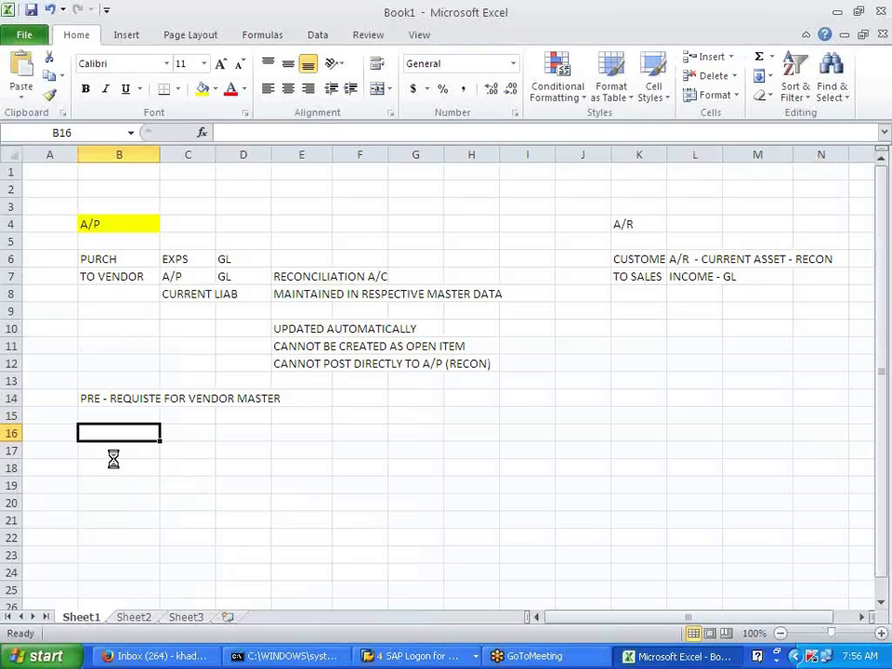
pyautogui.write('Define Account Groups with Screen Layout (Vendors)')
pyautogui.click(234, 496)
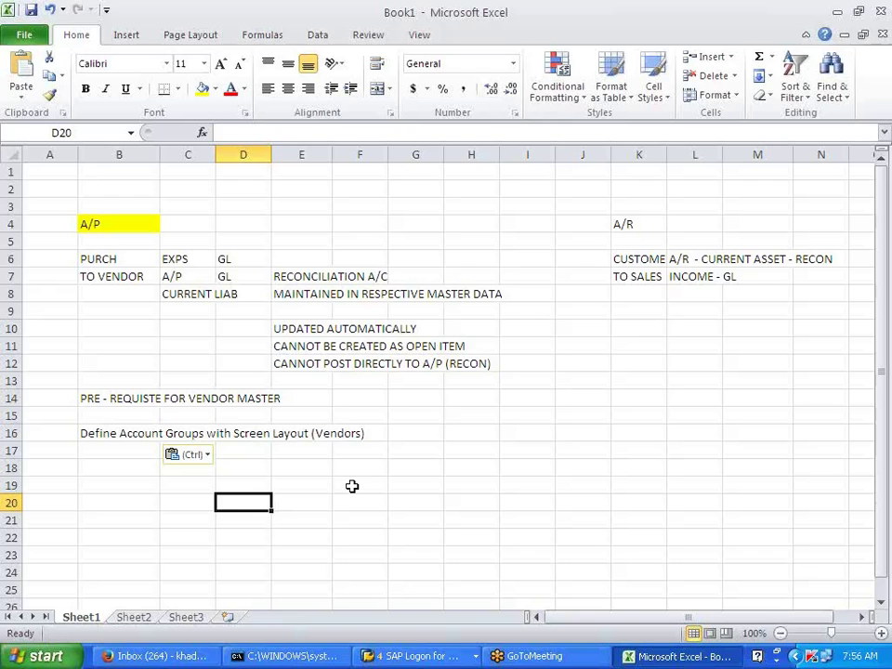
pyautogui.click(349, 485)
# In SAP, add a vendor account group A400 with the meaning LOCAL VENDOR -- A400.
pyautogui.hotkey('alt', 'Tab')
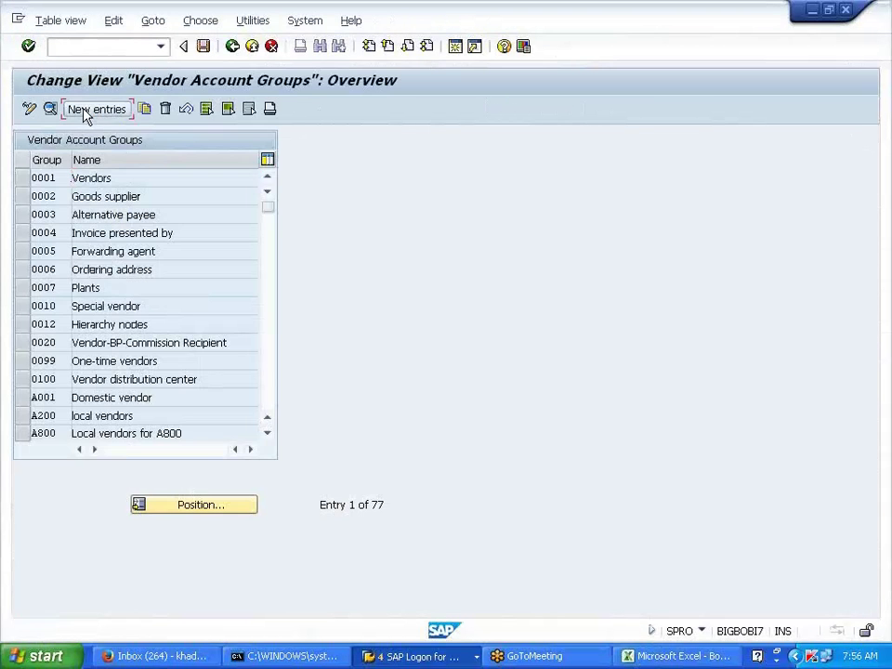
pyautogui.click(85, 109)
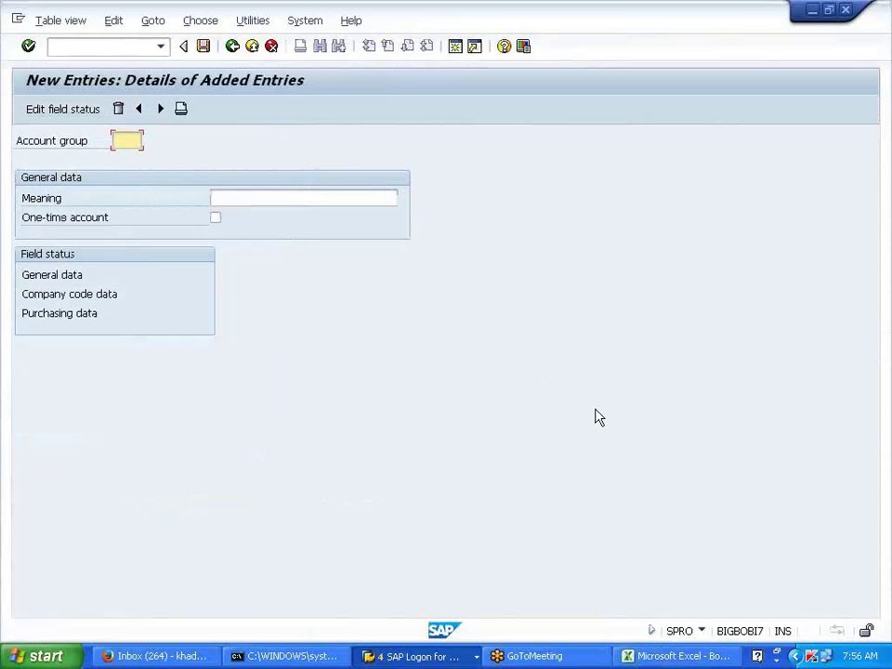
pyautogui.write('A400')
pyautogui.press('Tab')
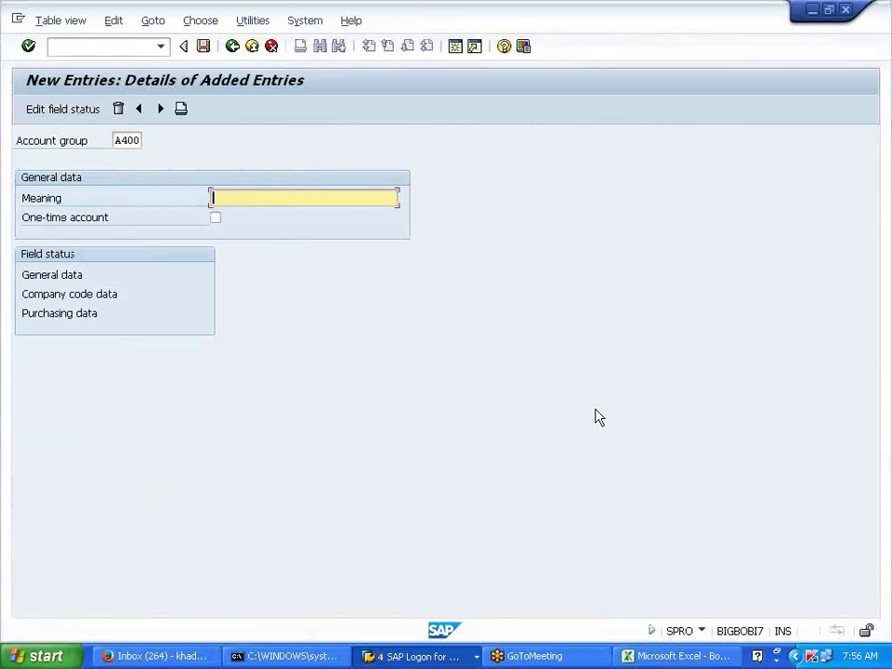
pyautogui.hotkey('shift', 'Tab')
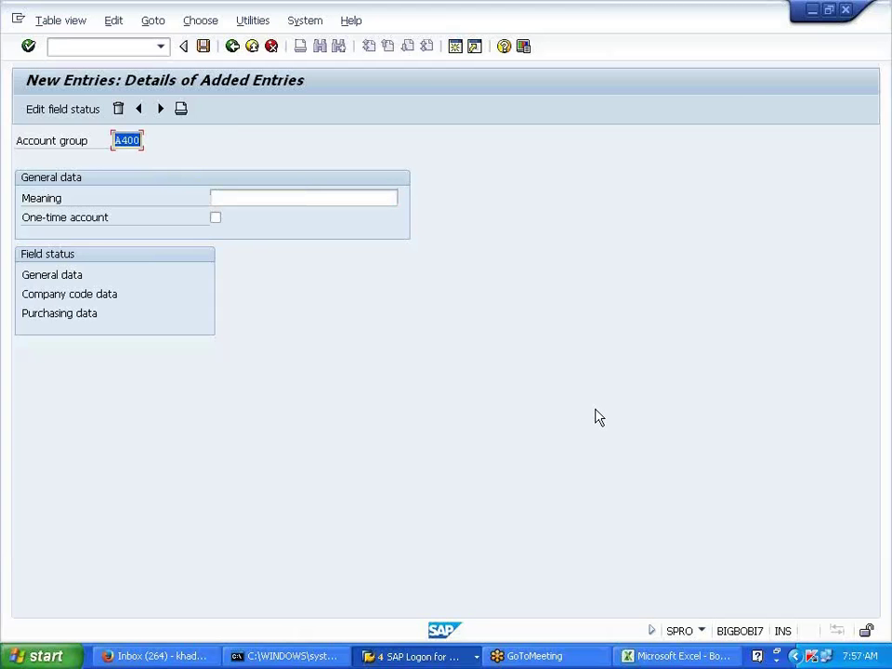
pyautogui.press('Tab')
pyautogui.write('LOCAL VENDOR -- A400')
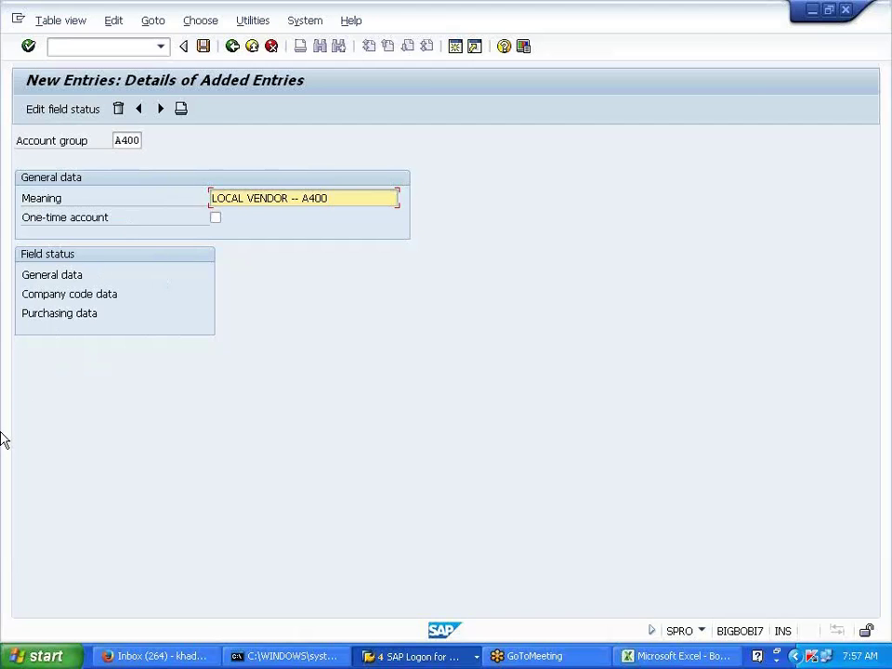
# Make Reconciliation account a required entry in the account management fields of A400's company code data, and return to the group's details.
pyautogui.click(77, 299)
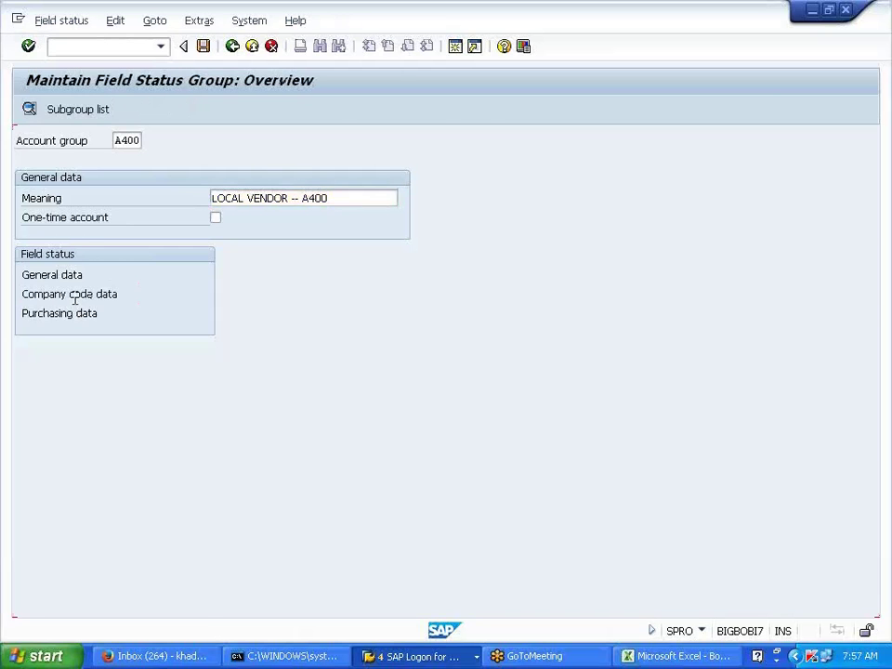
pyautogui.doubleClick(88, 260)
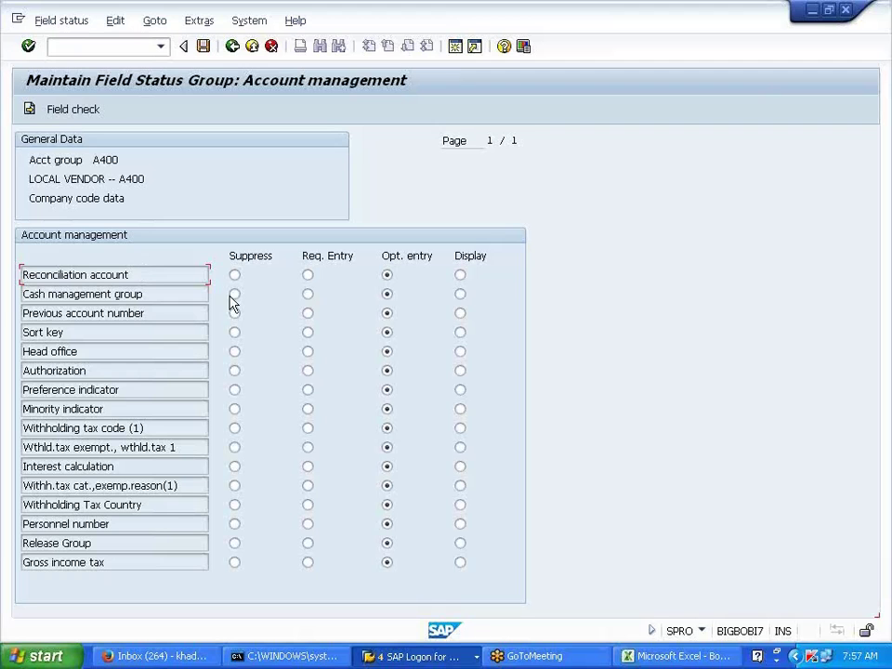
pyautogui.click(308, 275)
pyautogui.click(232, 46)
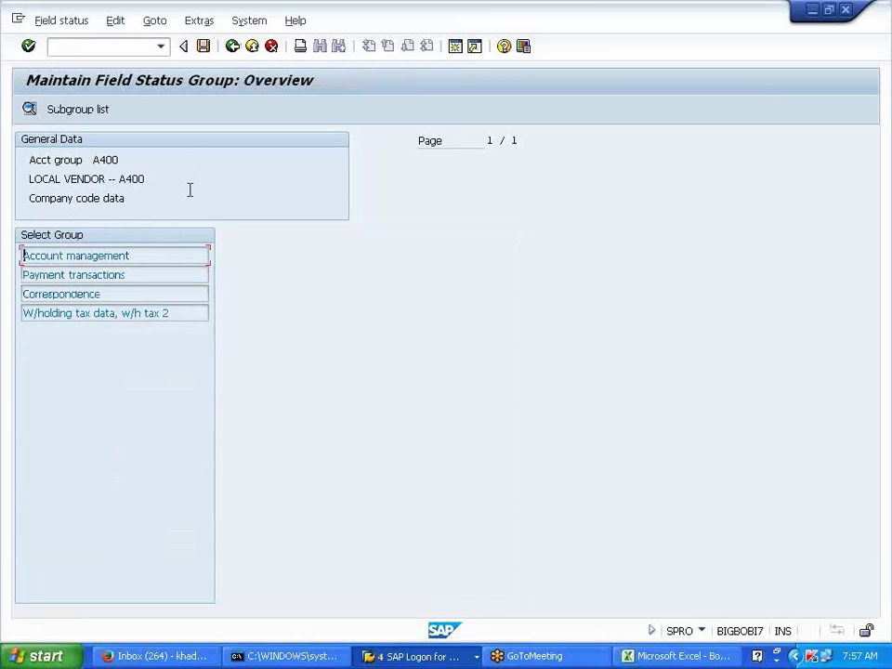
pyautogui.click(232, 46)
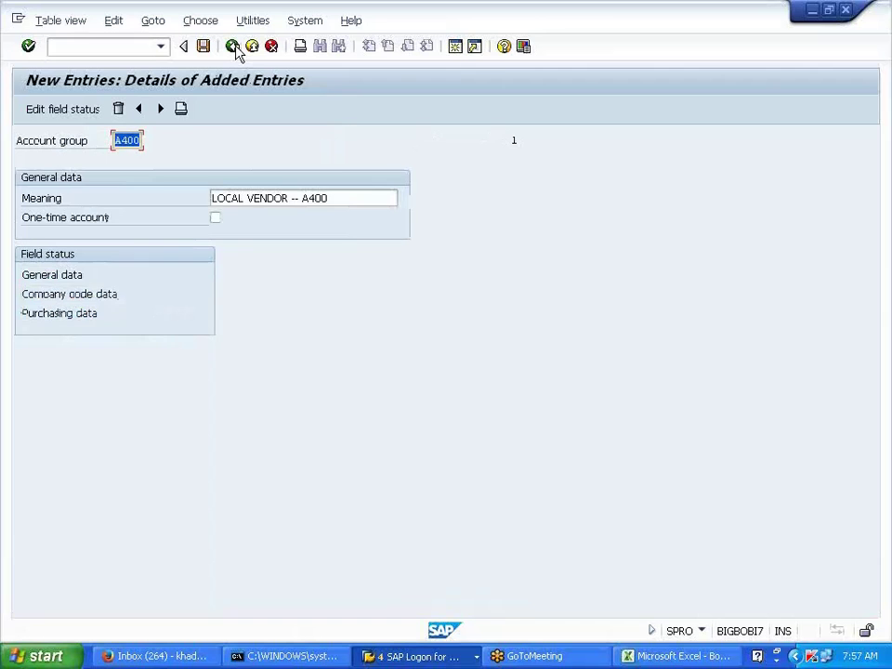
pyautogui.click(27, 277)
pyautogui.moveTo(61, 303); pyautogui.dragTo(117, 299)
pyautogui.click(57, 321)
pyautogui.moveTo(54, 316); pyautogui.dragTo(124, 312)
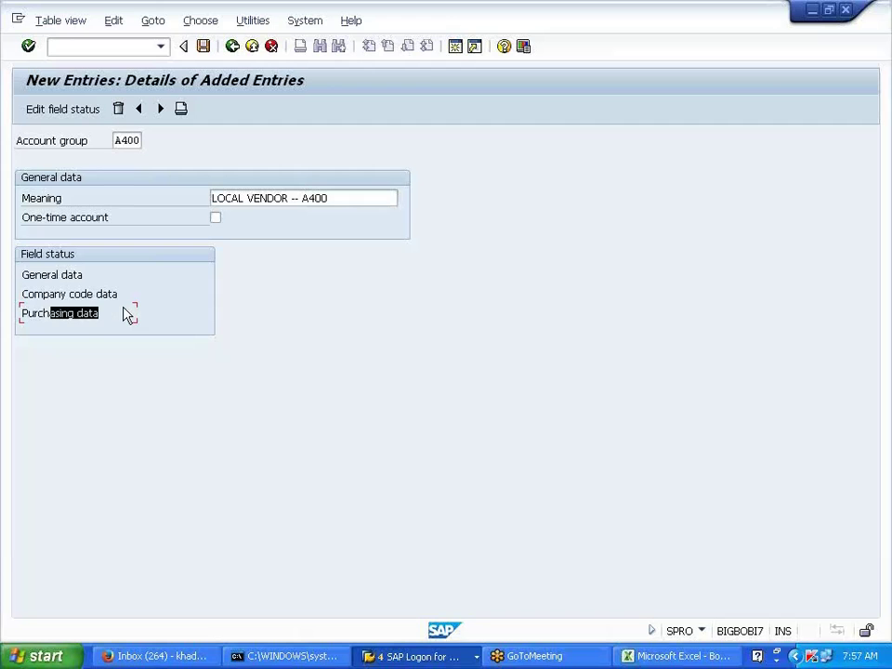
pyautogui.click(124, 312)
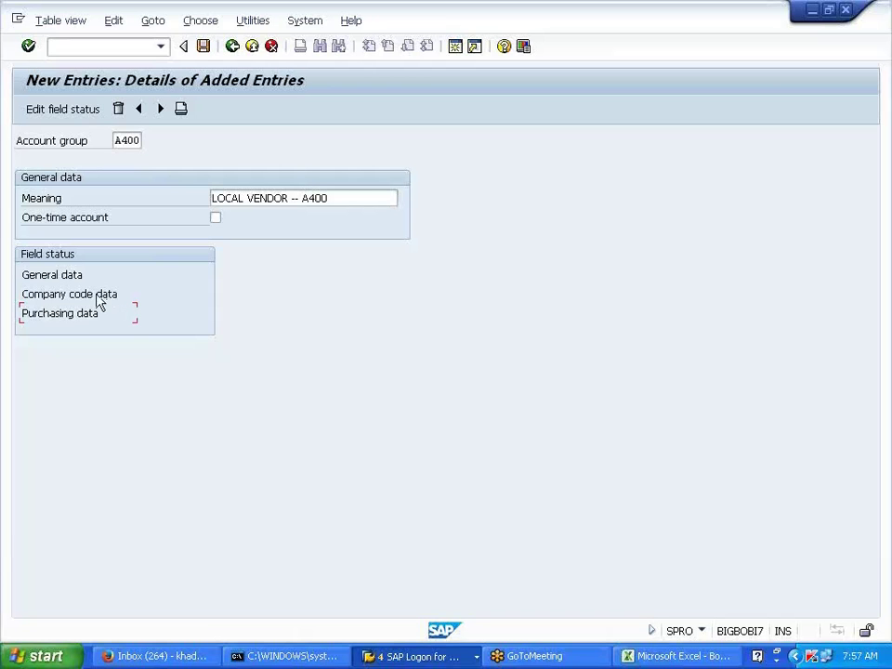
# Save account group A400 under the proposed customizing request and return to the implementation guide.
pyautogui.click(204, 47)
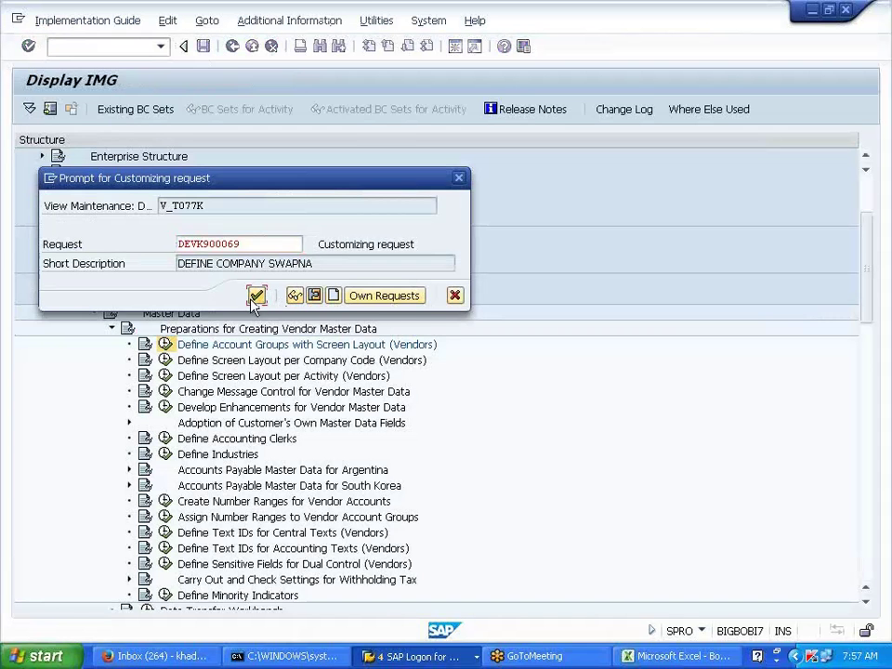
pyautogui.click(255, 297)
pyautogui.click(233, 46)
pyautogui.click(232, 46)
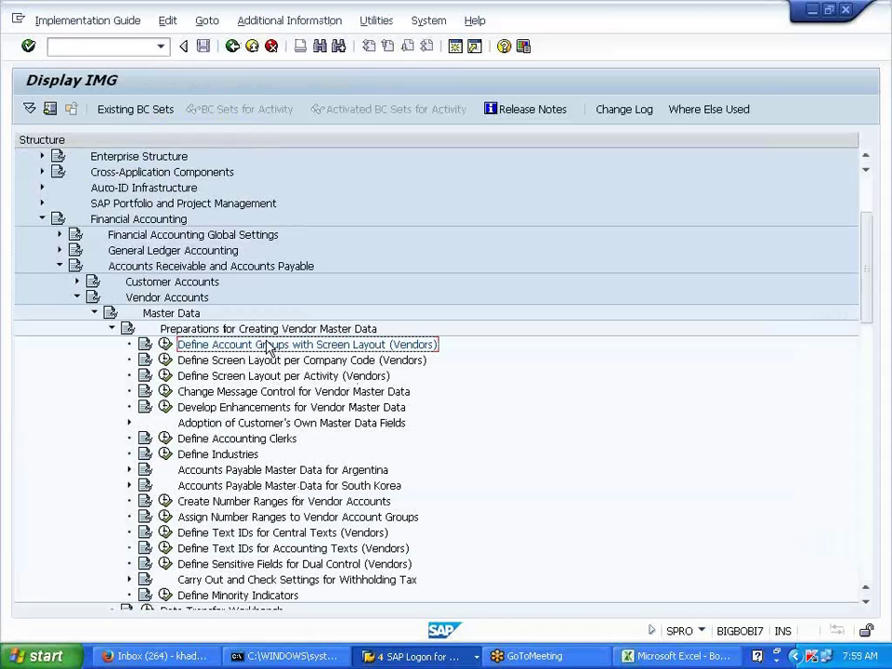
# Look at the Assign Number Ranges to Vendor Account Groups overview and return to the implementation guide.
pyautogui.click(253, 506)
pyautogui.click(254, 519)
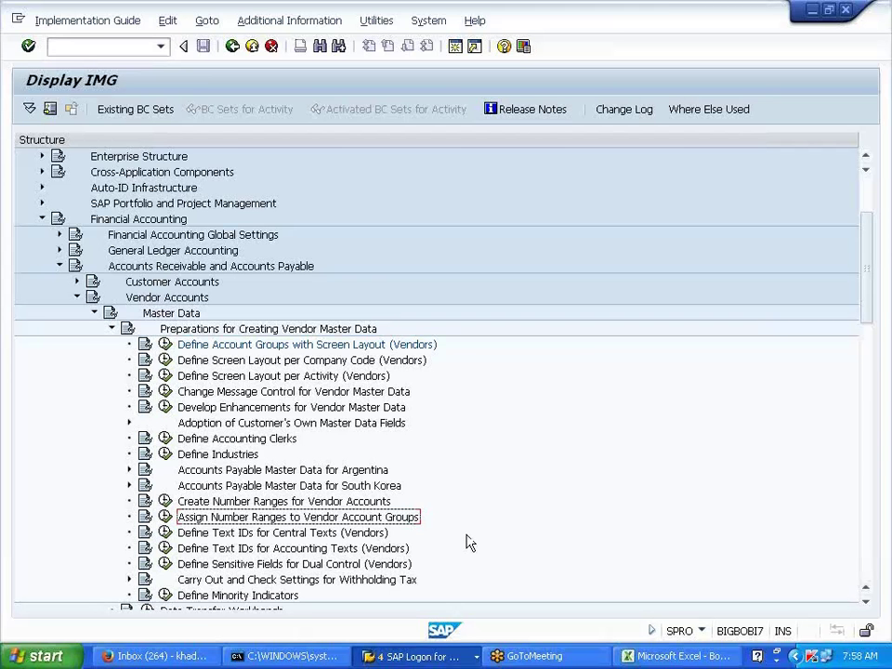
pyautogui.click(278, 502)
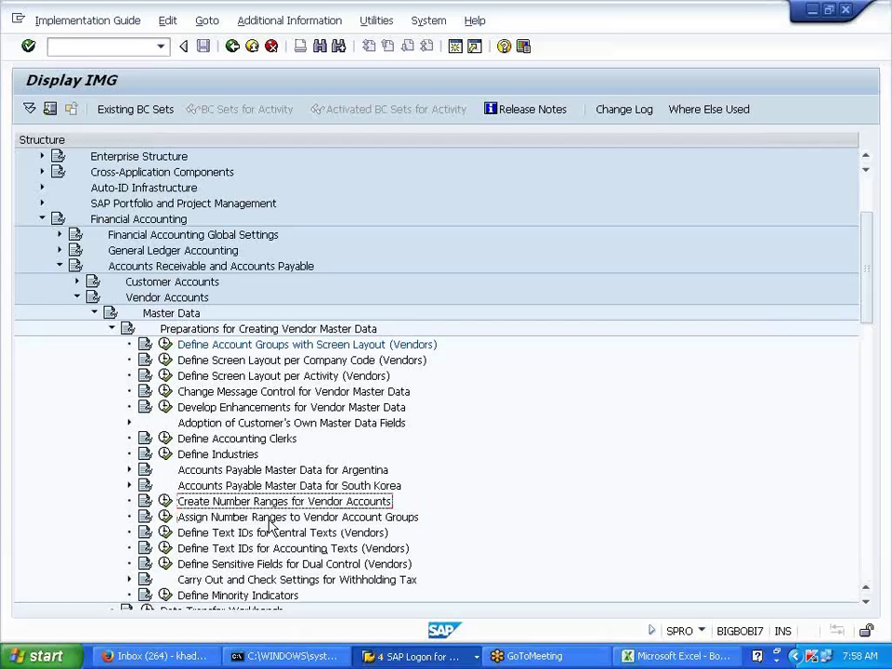
pyautogui.click(269, 518)
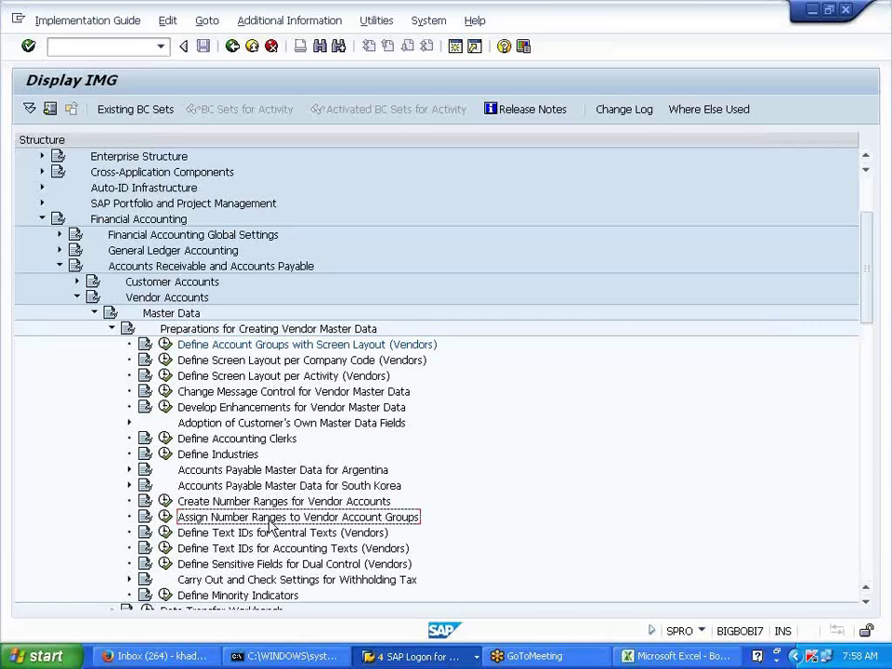
pyautogui.click(165, 518)
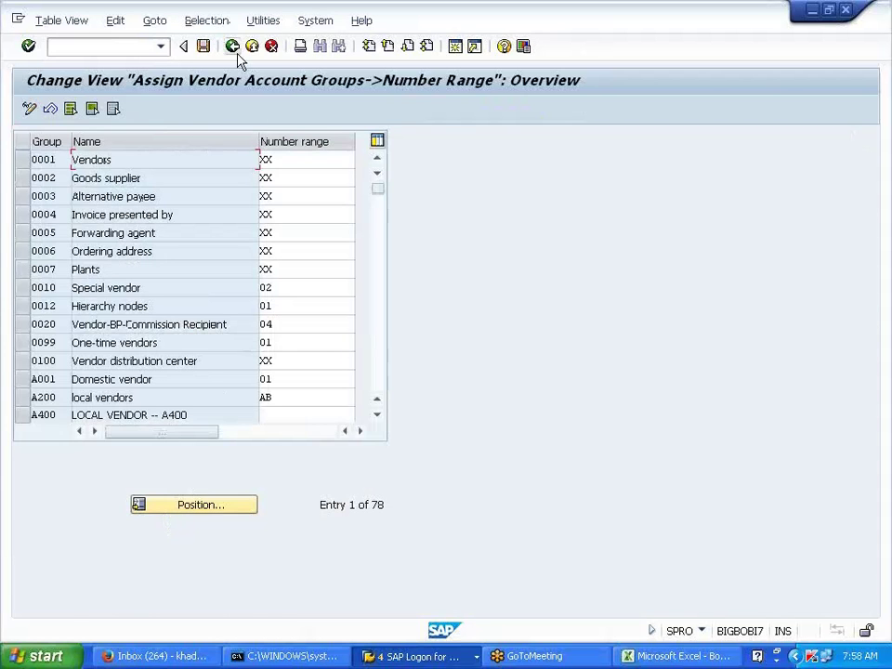
pyautogui.click(233, 46)
# Look at the existing vendor number range intervals under Create Number Ranges for Vendor Accounts and return to the implementation guide.
pyautogui.click(165, 501)
pyautogui.click(185, 184)
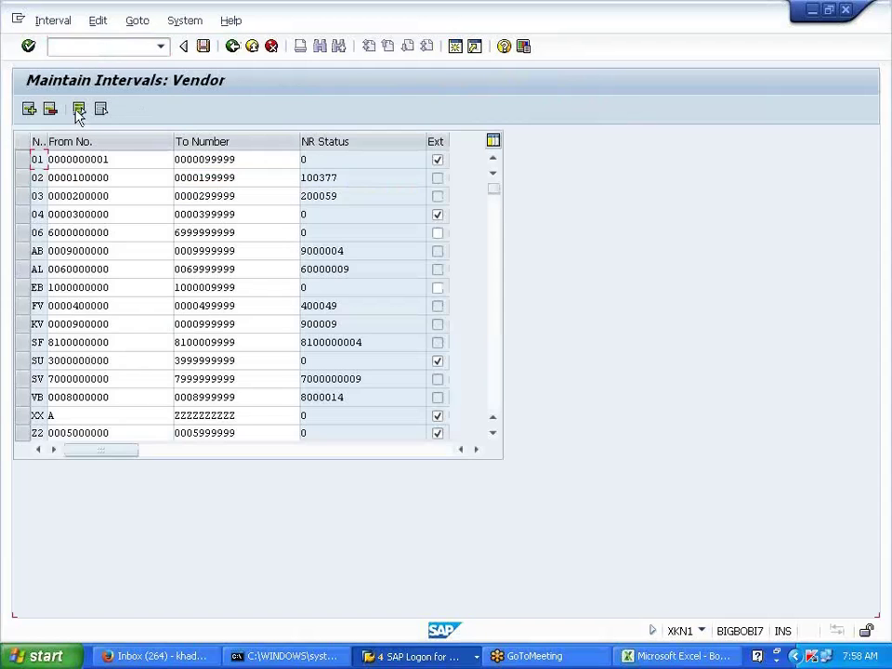
pyautogui.click(233, 49)
pyautogui.click(233, 47)
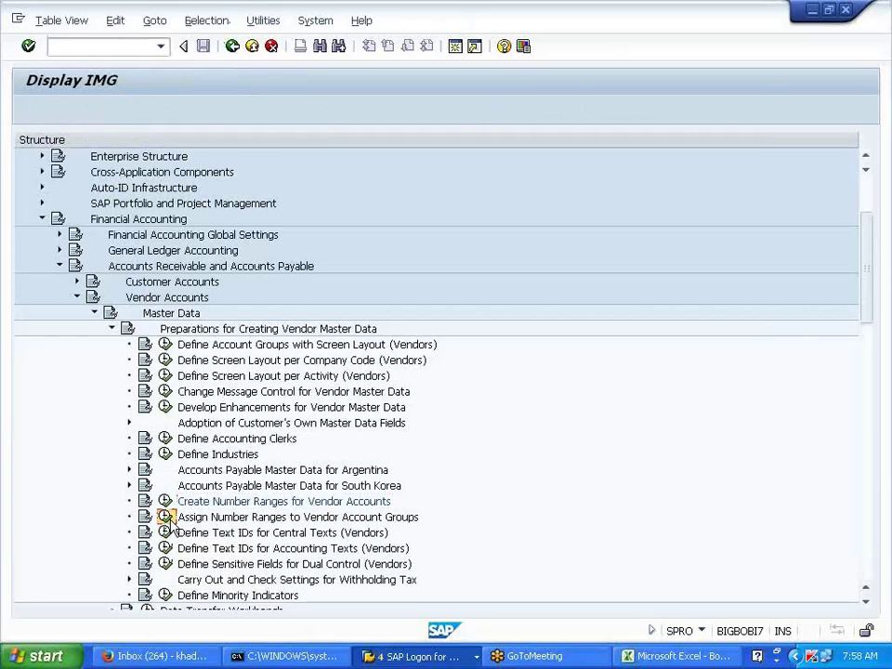
# Assign number range FV to vendor account group A400 under Assign Number Ranges to Vendor Account Groups.
pyautogui.click(167, 519)
pyautogui.scroll(-2, 278, 325)
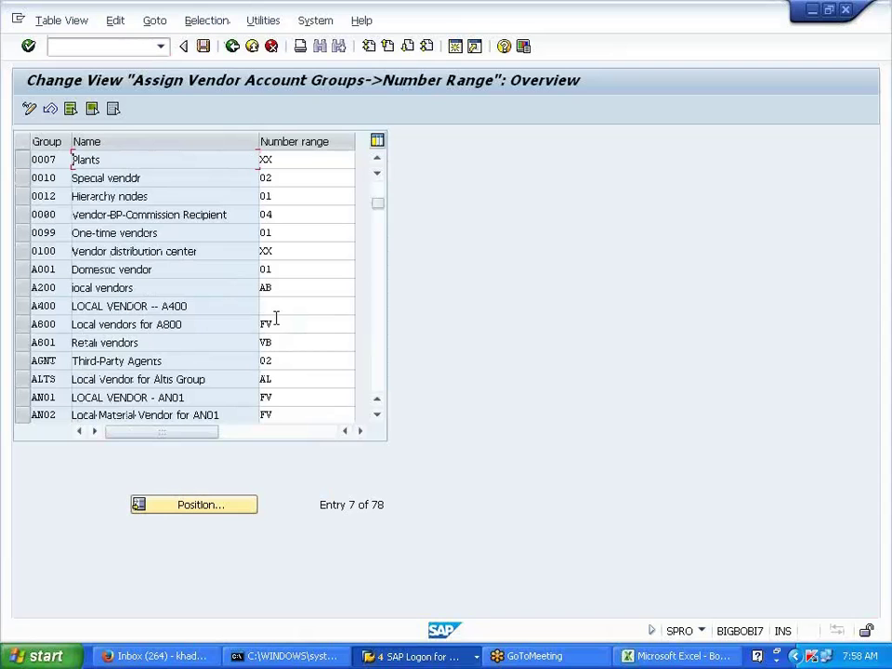
pyautogui.click(275, 323)
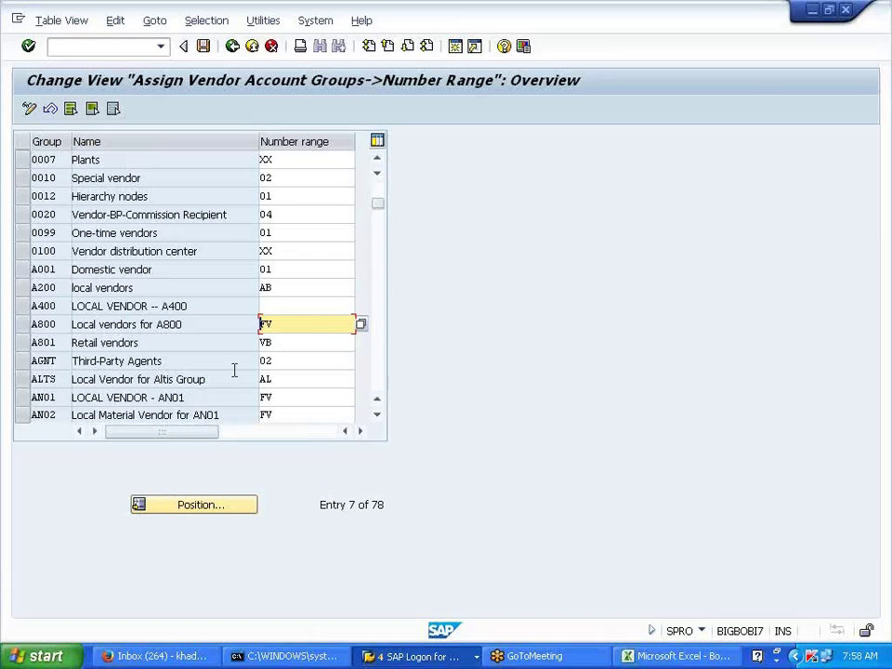
pyautogui.click(272, 307)
pyautogui.write('FV')
pyautogui.doubleClick(261, 305)
pyautogui.click(261, 306)
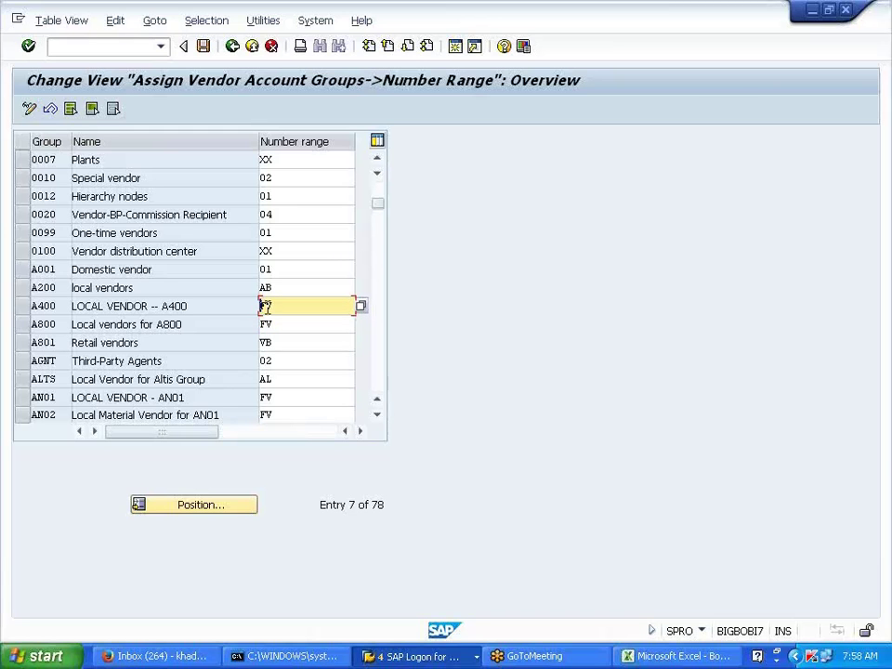
# Save the number range assignment under the proposed customizing request and return to the implementation guide.
pyautogui.click(202, 46)
pyautogui.click(257, 295)
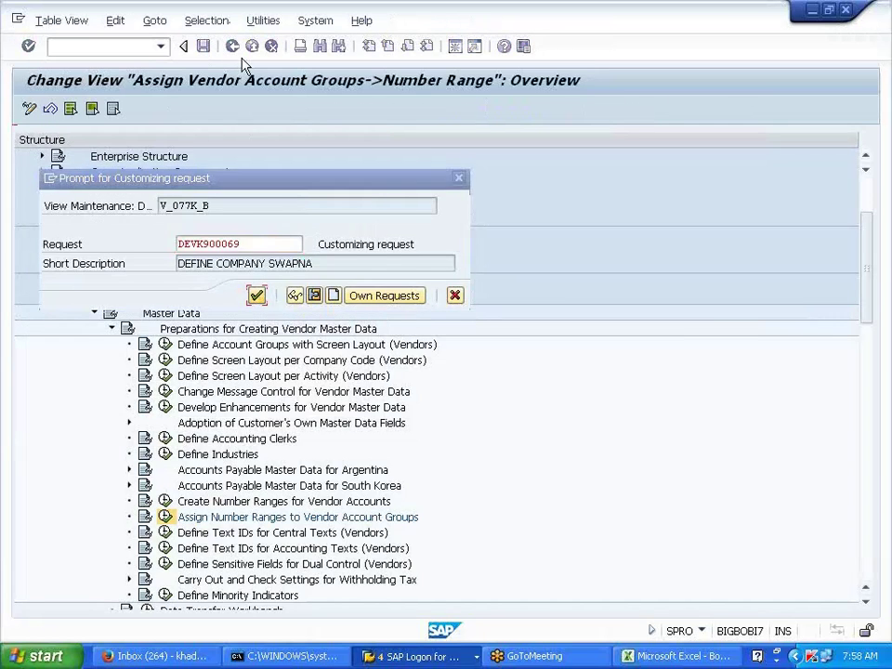
pyautogui.click(232, 45)
# Copy the activity names Create Number Ranges for Vendor Accounts and Assign Number Ranges to Vendor Account Groups into cells B18 and B19 of the Excel worksheet.
pyautogui.click(295, 502)
pyautogui.hotkey('alt', 'Tab')
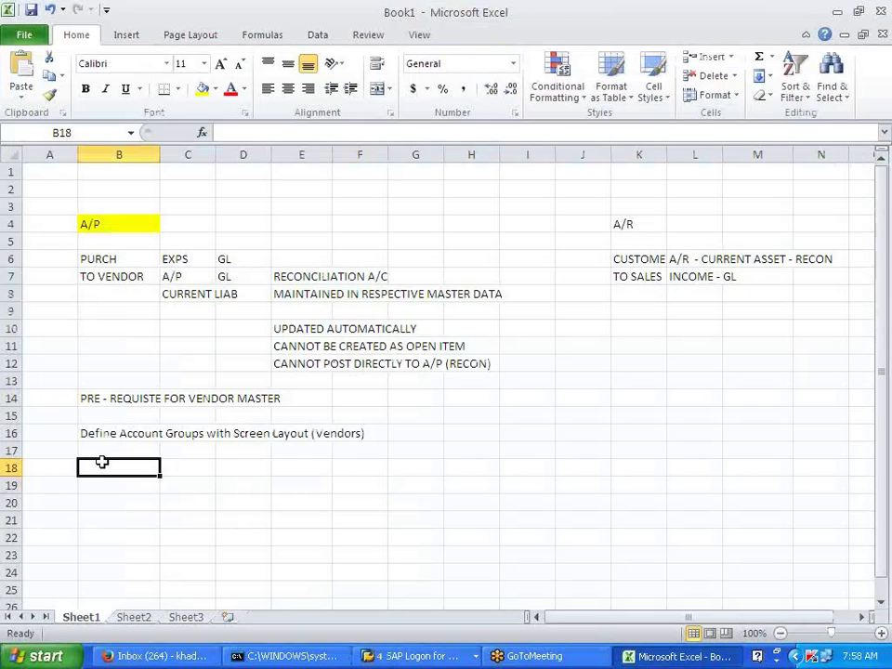
pyautogui.write('Create Number Ranges for Vendor Accounts')
pyautogui.hotkey('alt', 'Tab')
pyautogui.click(213, 518)
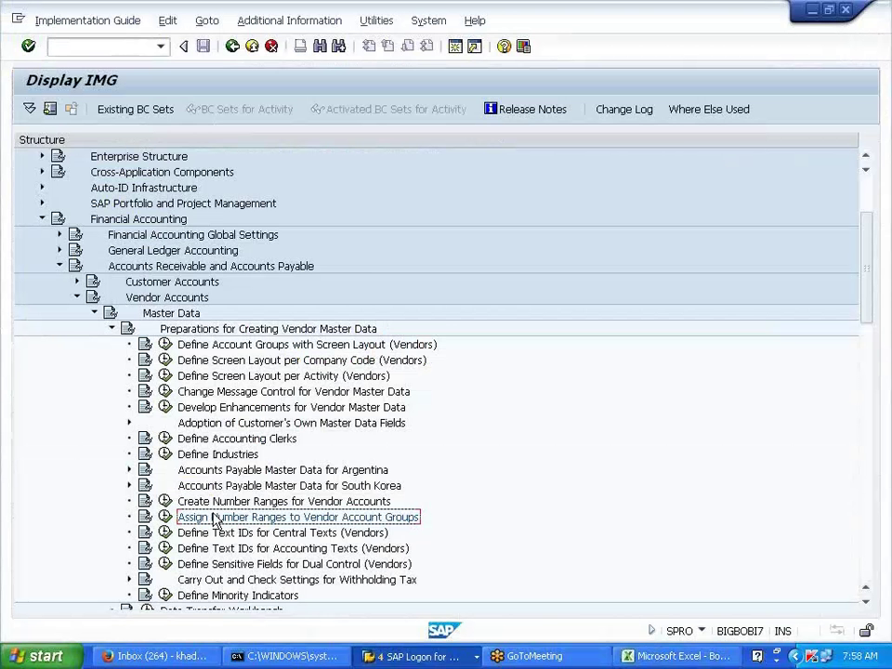
pyautogui.hotkey('alt', 'Tab')
pyautogui.click(130, 487)
pyautogui.write('Assign Number Ranges to Vendor Account Groups')
pyautogui.click(269, 553)
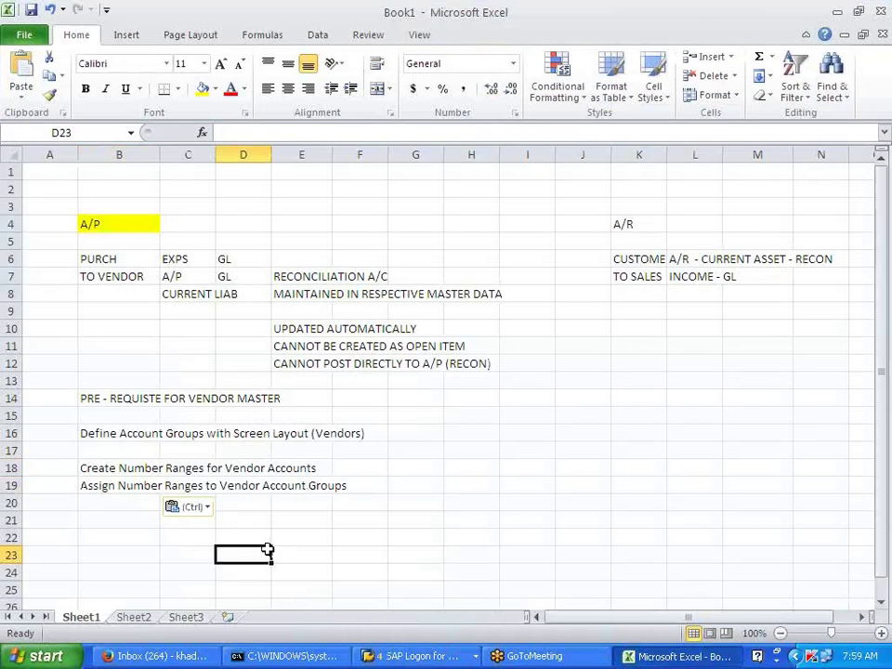
# Save the workbook on the Desktop as AR AP - A400.
pyautogui.hotkey('ctrl', 's')
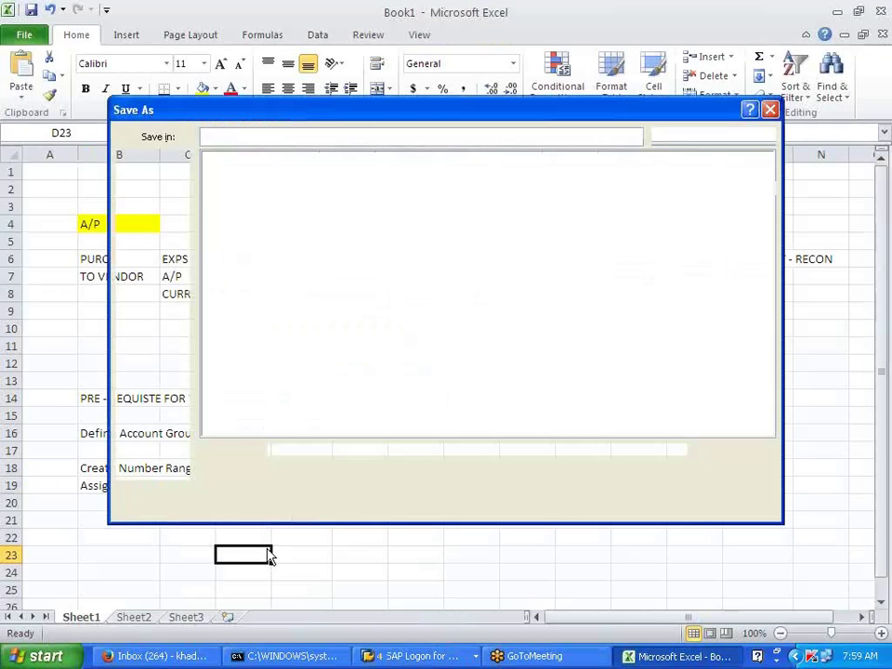
pyautogui.write('AR AP')
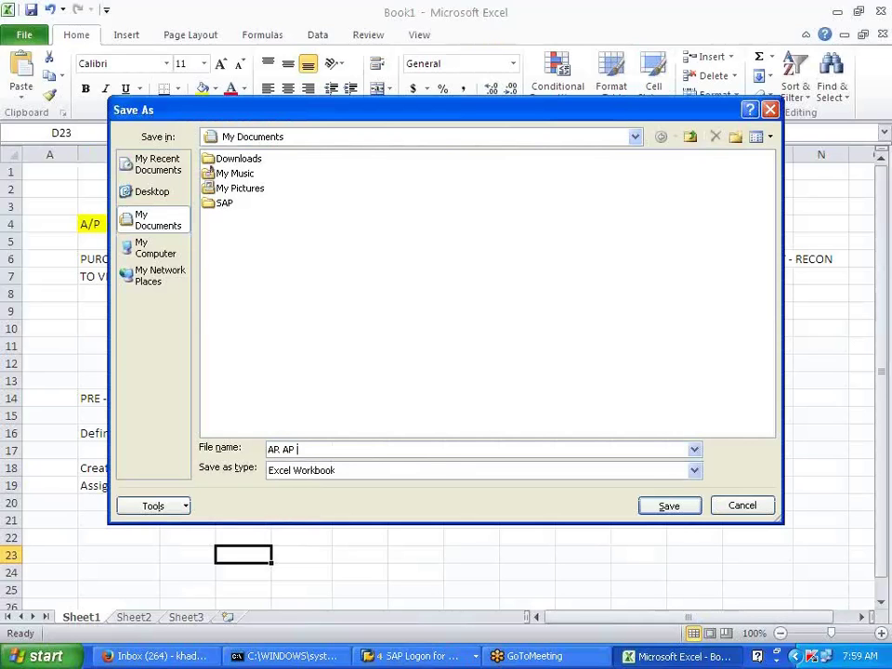
pyautogui.write(' - A400')
pyautogui.click(152, 191)
pyautogui.click(669, 506)
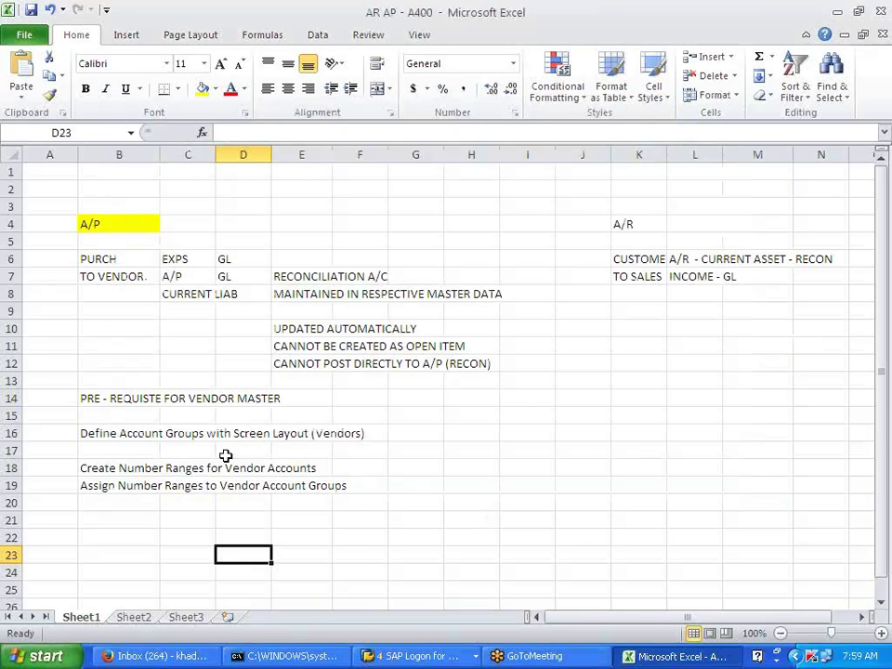
# Open a new SAP session, expand its menu to the Master Records of Accounts Payable in Financial Accounting, and return to the Excel workbook.
pyautogui.hotkey('alt', 'Tab')
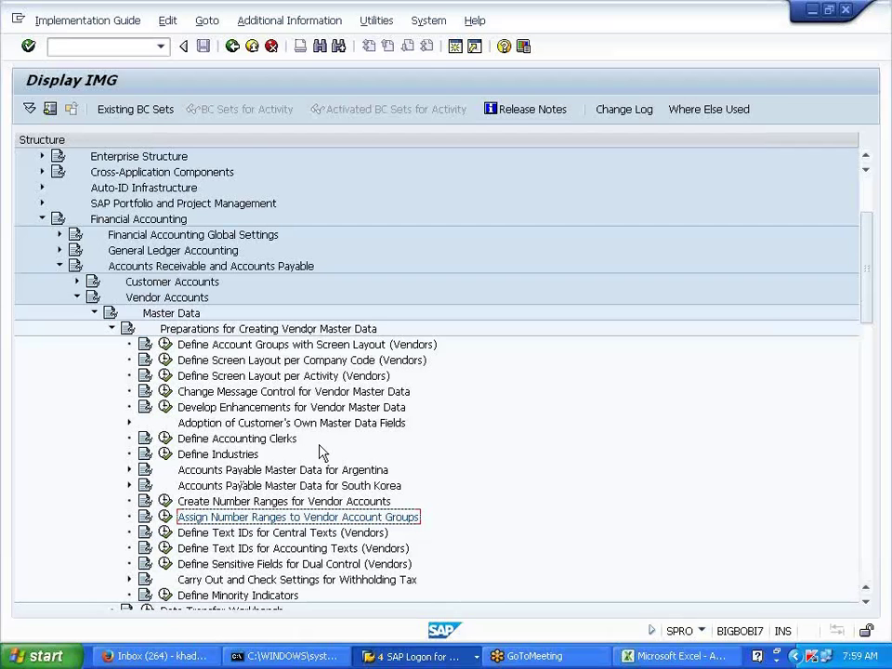
pyautogui.scroll(-2, 323, 453)
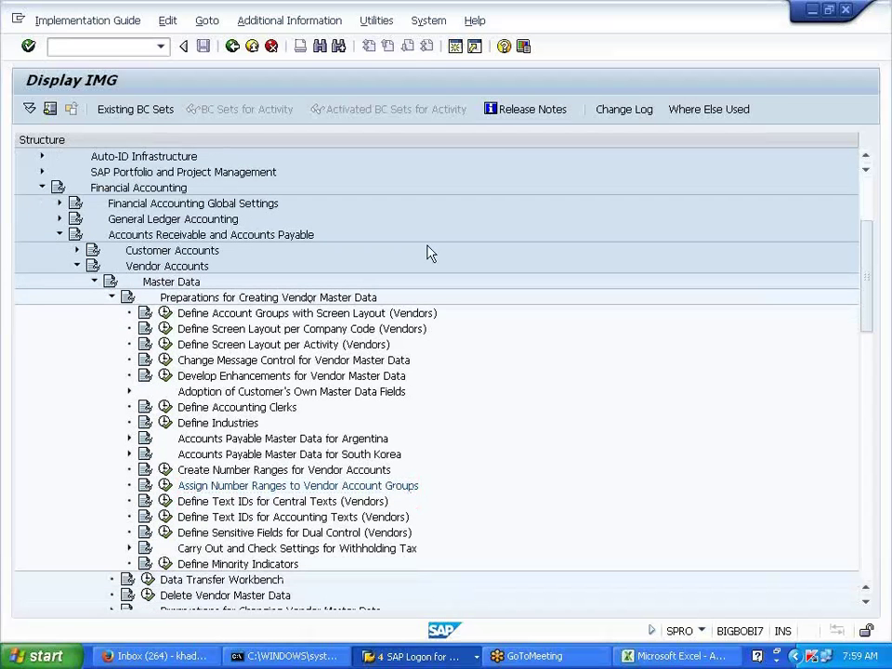
pyautogui.press('F3')
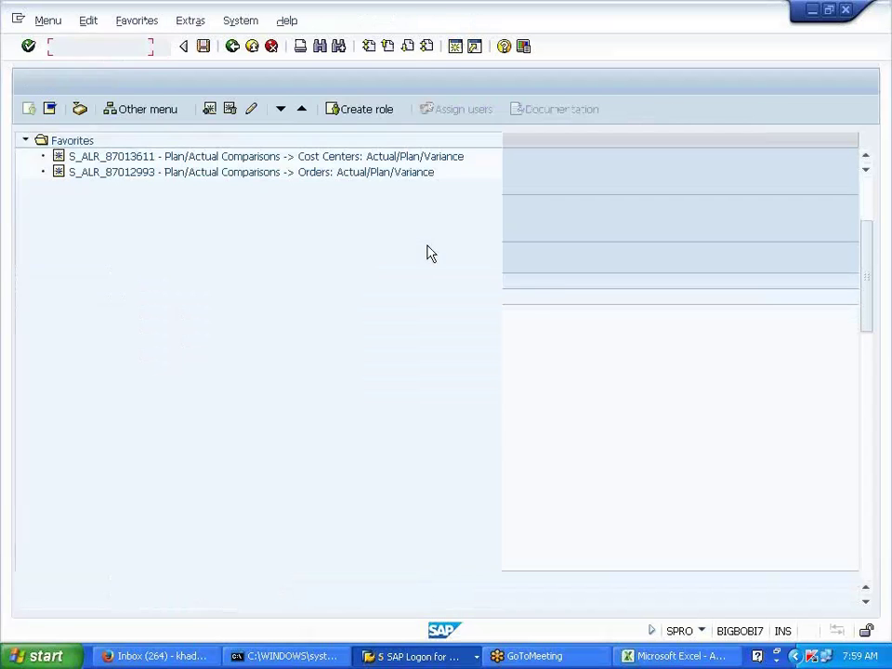
pyautogui.click(42, 265)
pyautogui.click(61, 283)
pyautogui.click(78, 328)
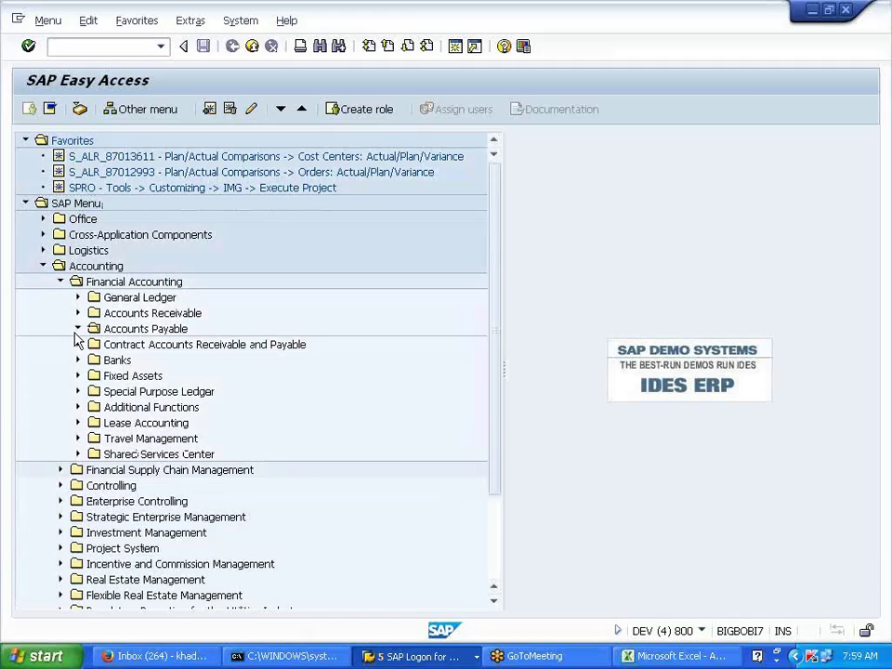
pyautogui.click(95, 391)
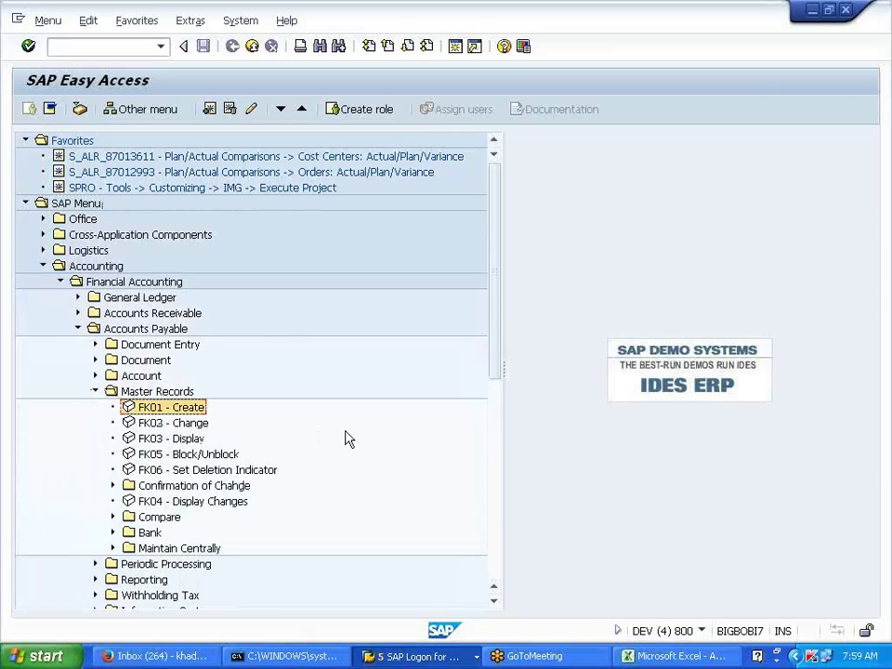
pyautogui.hotkey('alt', 'Tab')
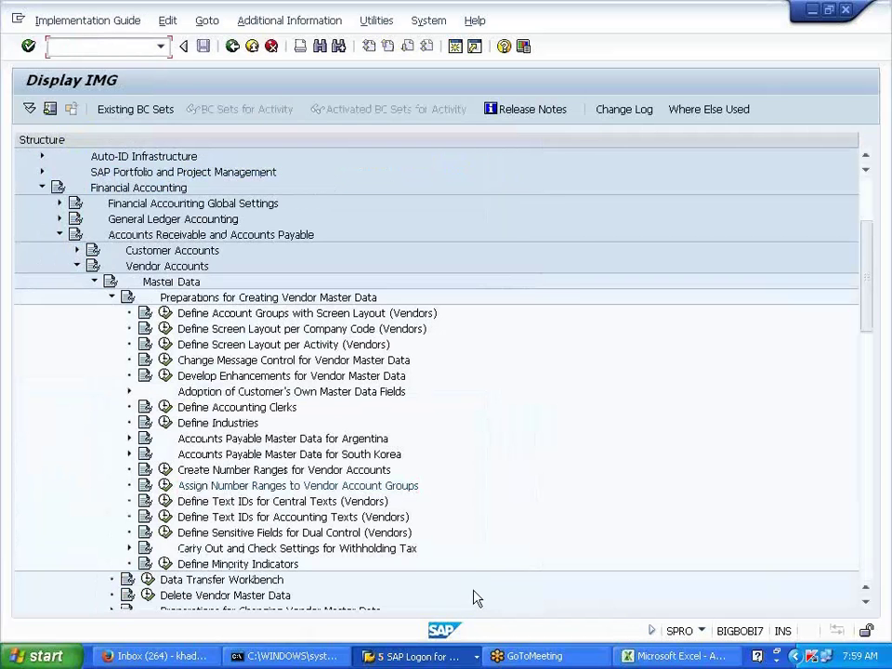
pyautogui.click(677, 655)
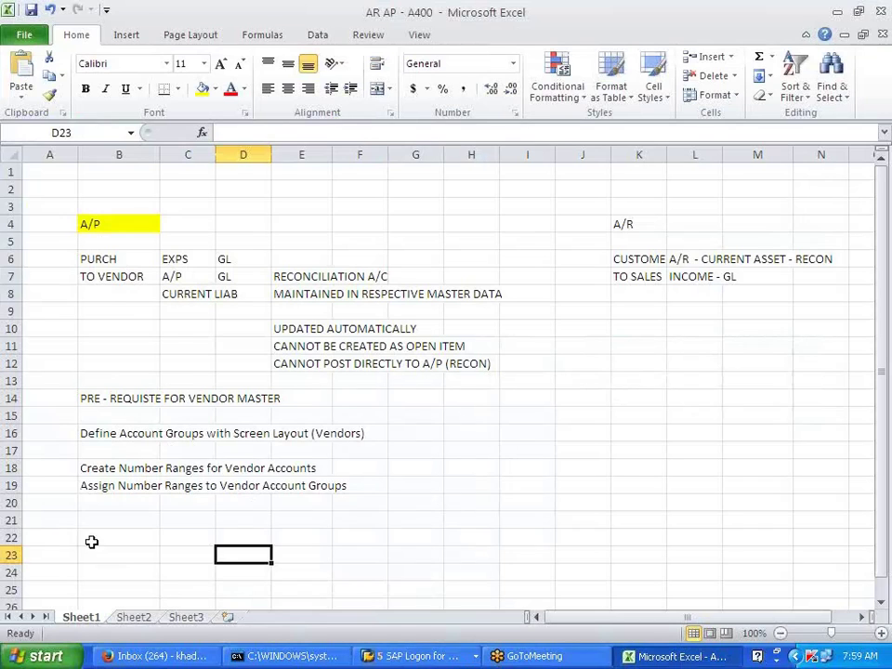
pyautogui.write('VENDOR')
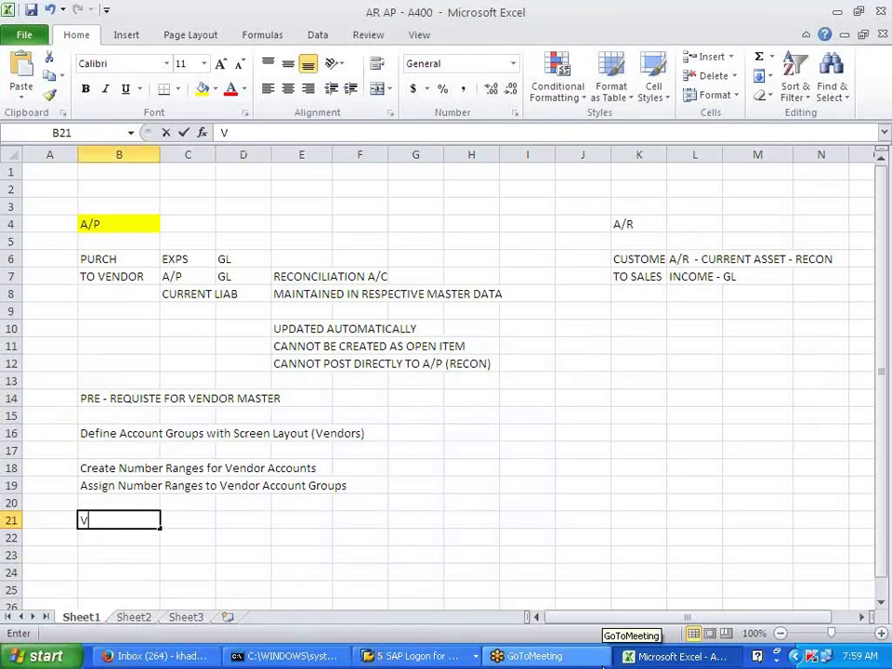
pyautogui.press('BackSpace')
pyautogui.press('BackSpace')
pyautogui.press('BackSpace')
pyautogui.press('BackSpace')
pyautogui.press('BackSpace')
pyautogui.press('BackSpace')
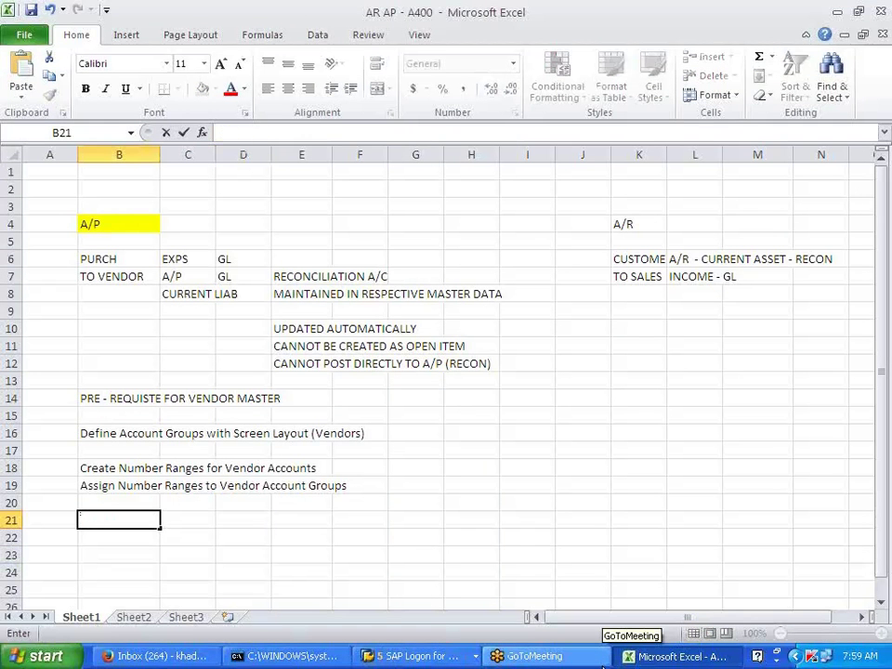
# Enter the heading VENDOR MASTER in cell B22.
pyautogui.press('Return')
pyautogui.write('VENDOR')
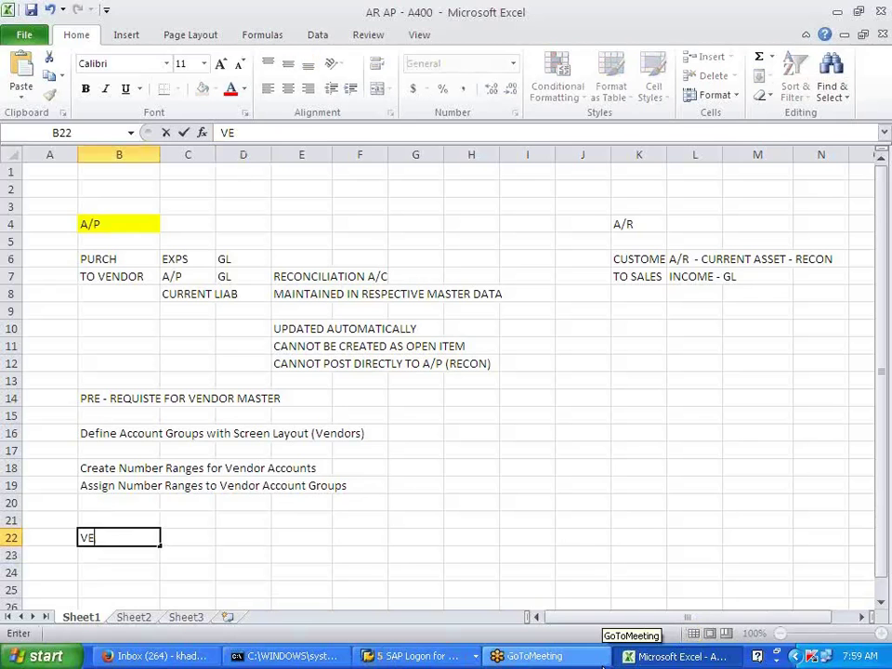
pyautogui.write('STER')
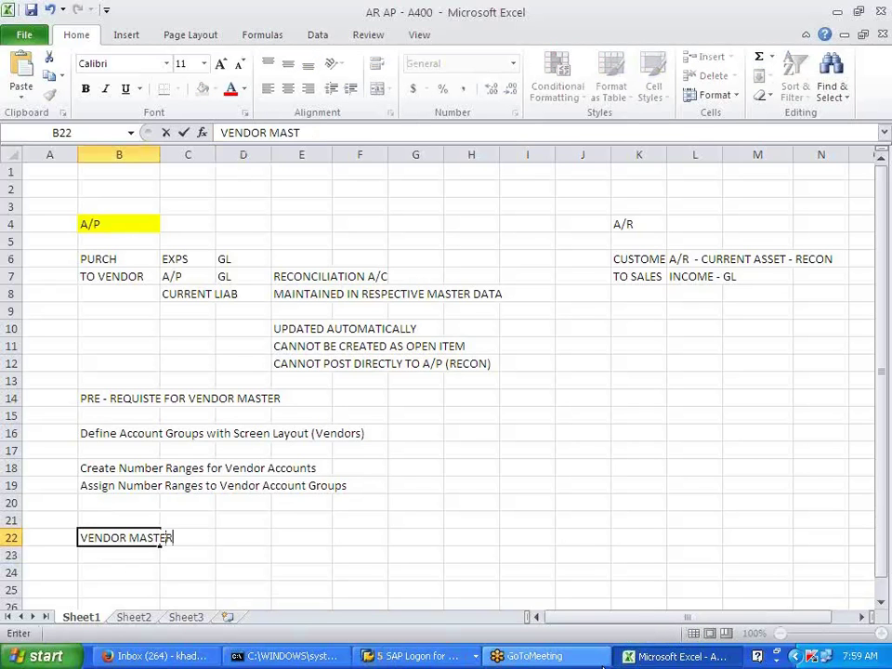
pyautogui.press('Return')
pyautogui.press('Return')
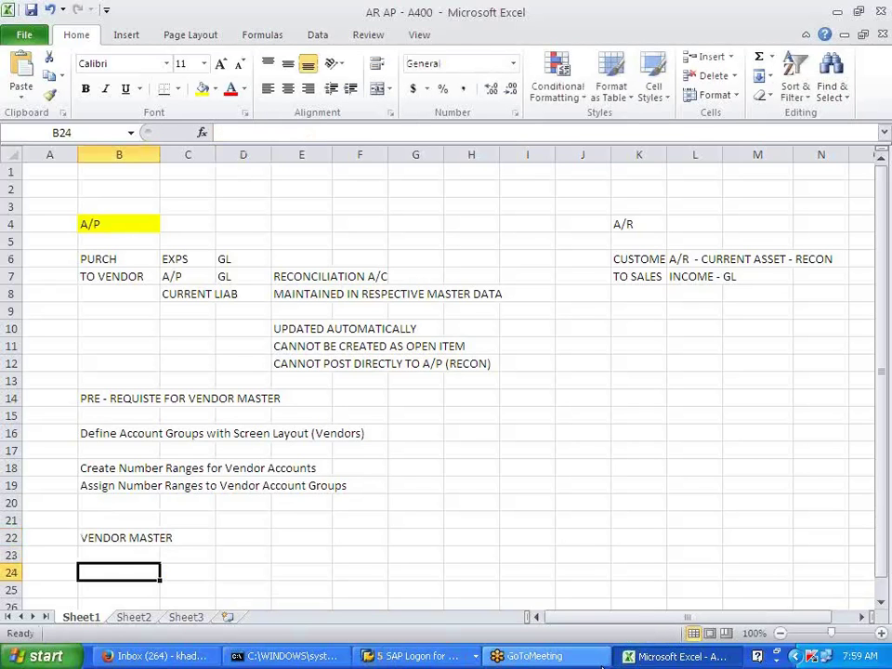
# List the vendor master sections GENERAL DATA, COMP CODE and PURCH DATA in cells B24, B26 and B28.
pyautogui.scroll(-1, 602, 666)
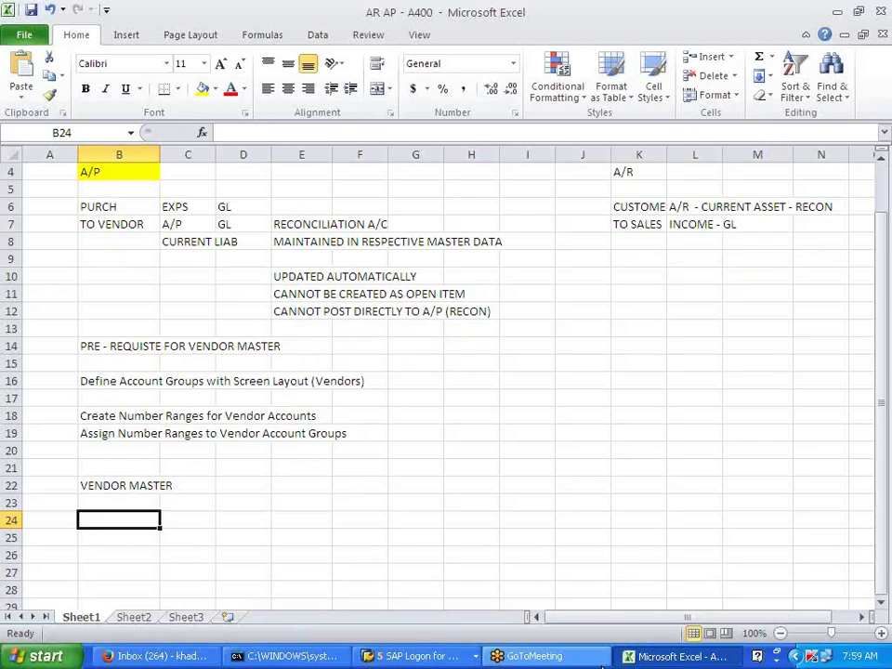
pyautogui.scroll(-1, 356, 520)
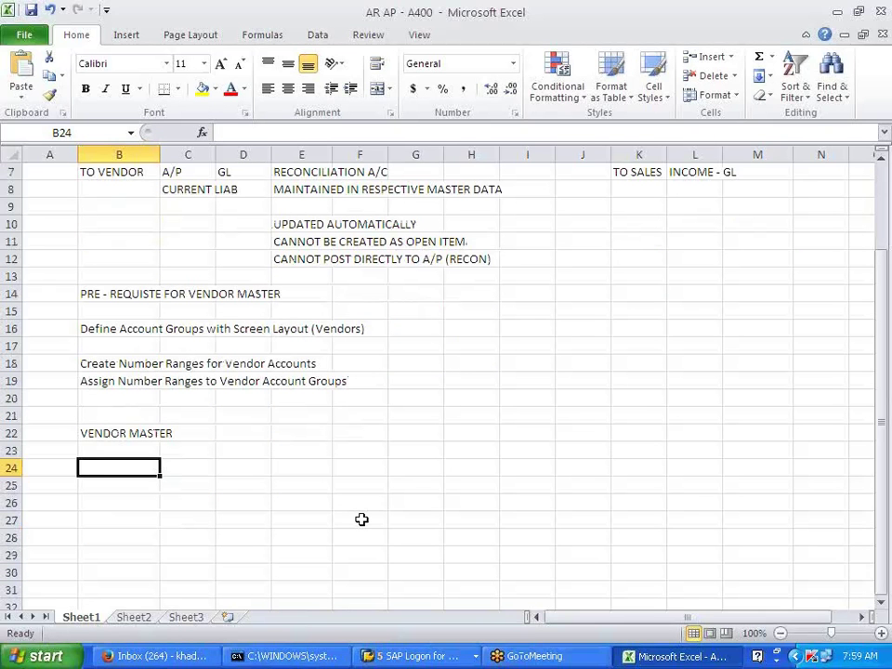
pyautogui.write('GENERAL DATA')
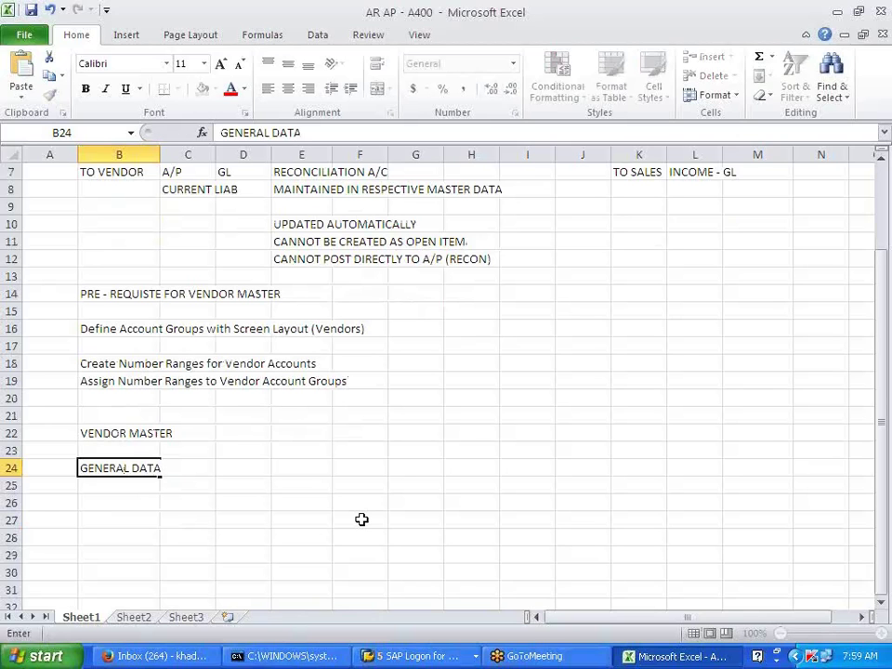
pyautogui.press('Return')
pyautogui.press('Return')
pyautogui.write('COMP CODE')
pyautogui.press('Return')
pyautogui.press('Return')
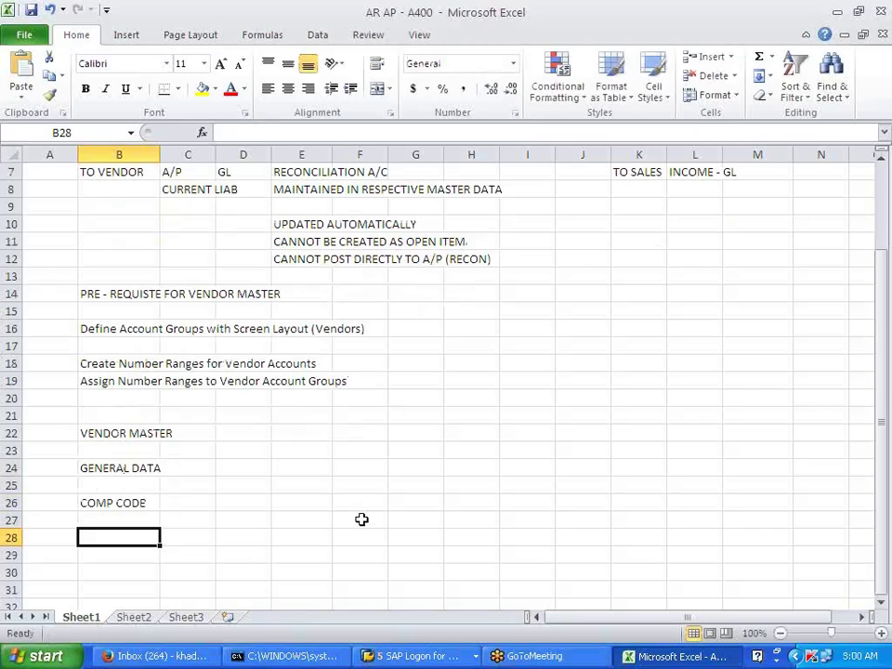
pyautogui.write('PURCH DATA')
pyautogui.click(361, 519)
# Add the note FI -MM INTEGRATION beside PURCH DATA in cell C28.
pyautogui.moveTo(121, 469); pyautogui.dragTo(152, 509)
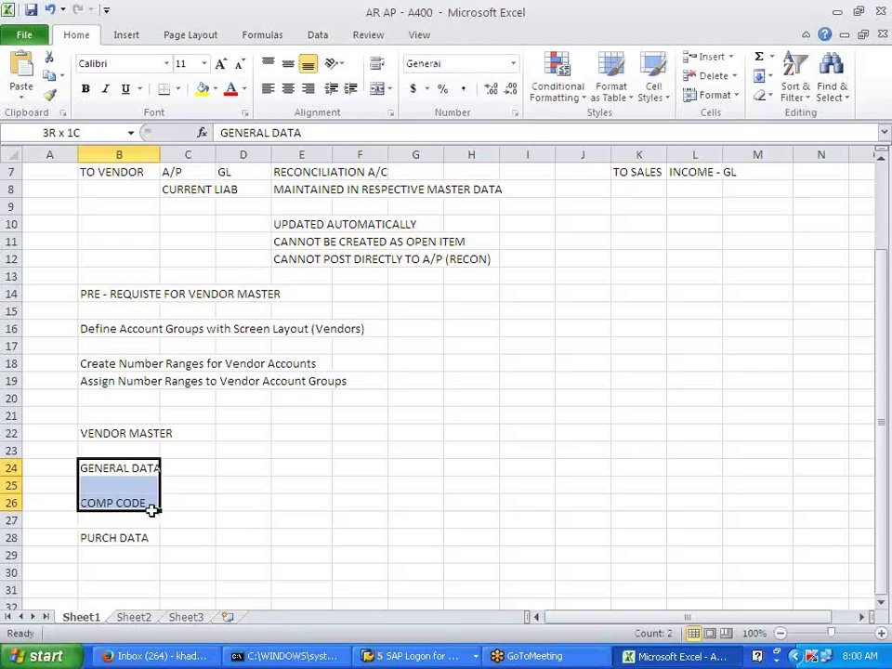
pyautogui.click(141, 535)
pyautogui.click(191, 542)
pyautogui.write('FI -MM INTEG')
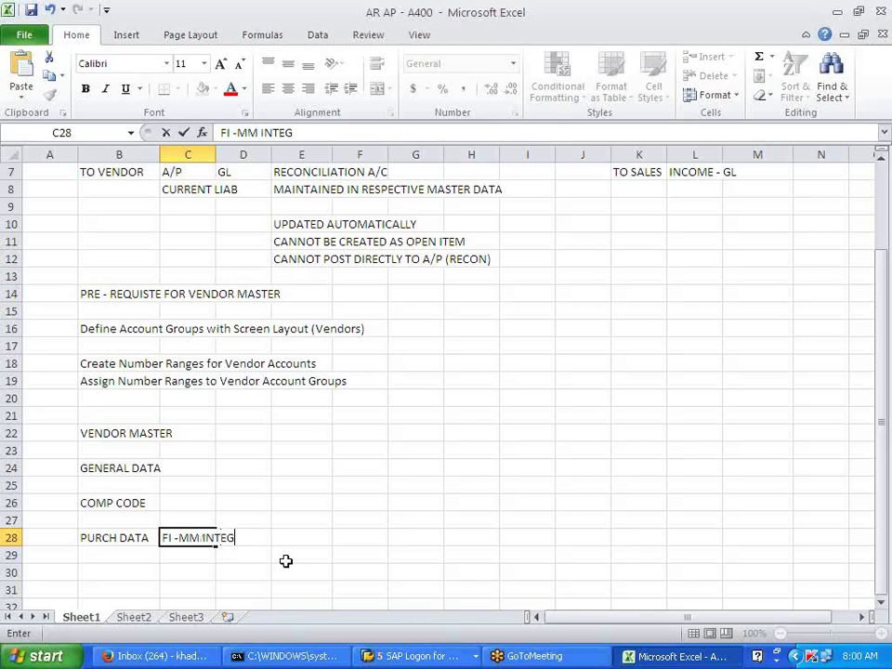
pyautogui.write('RATION')
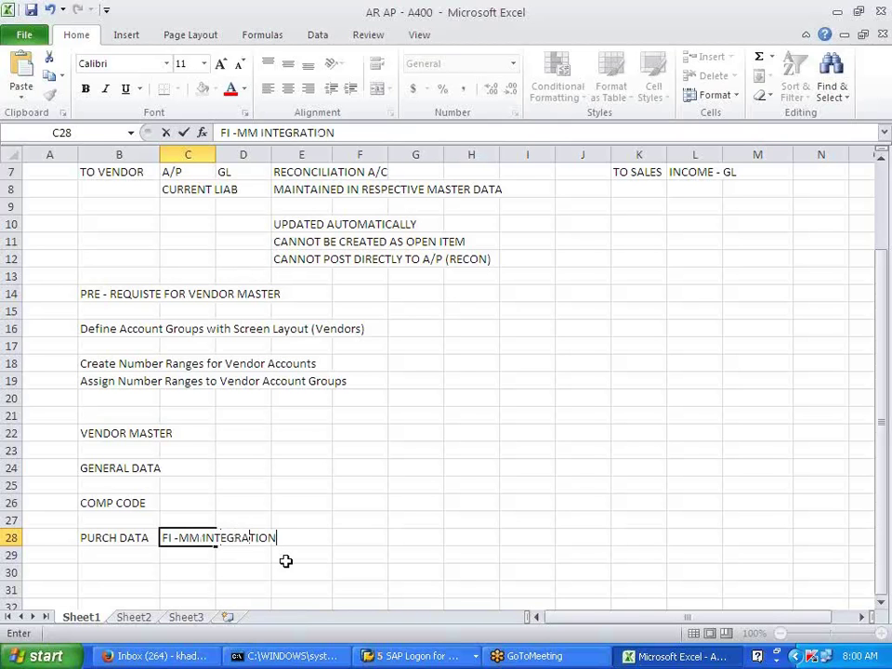
pyautogui.click(289, 560)
pyautogui.click(206, 485)
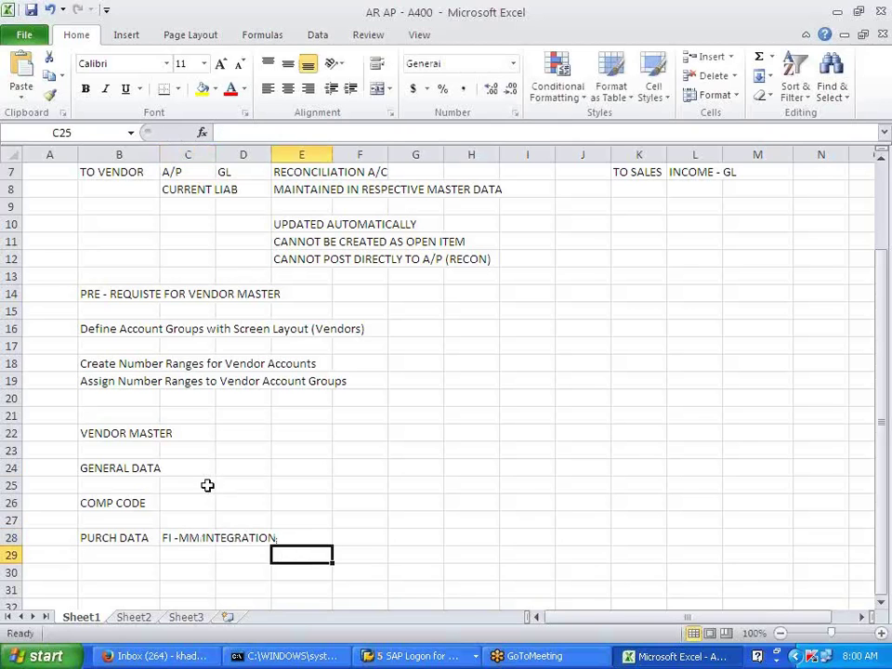
pyautogui.moveTo(149, 467); pyautogui.dragTo(149, 503)
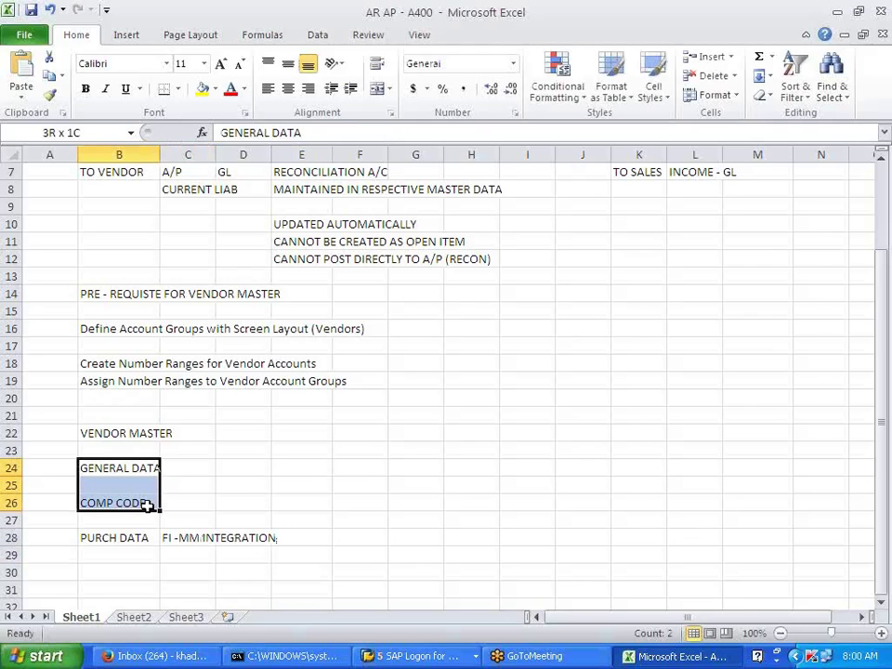
pyautogui.click(143, 467)
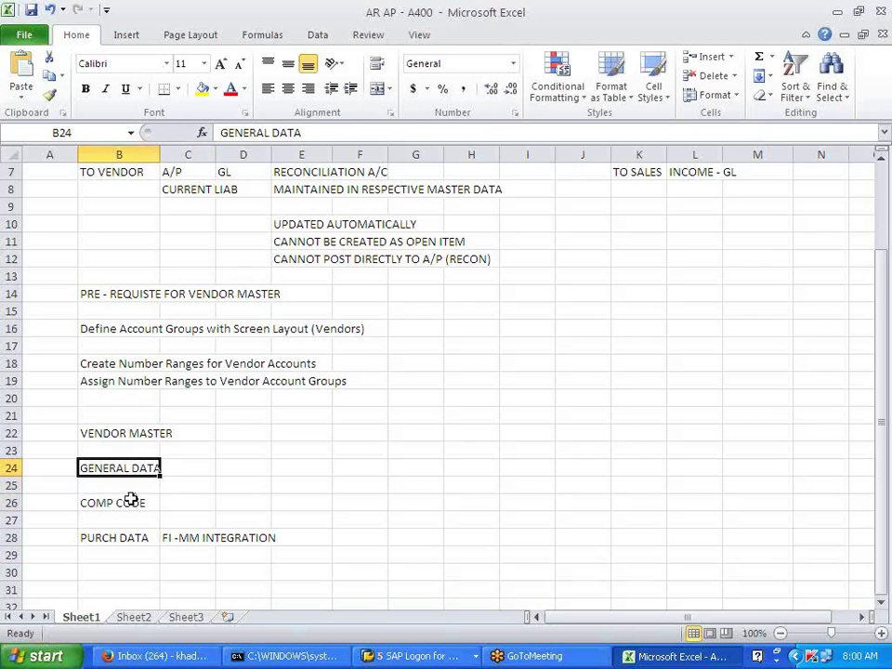
pyautogui.click(128, 503)
pyautogui.click(184, 486)
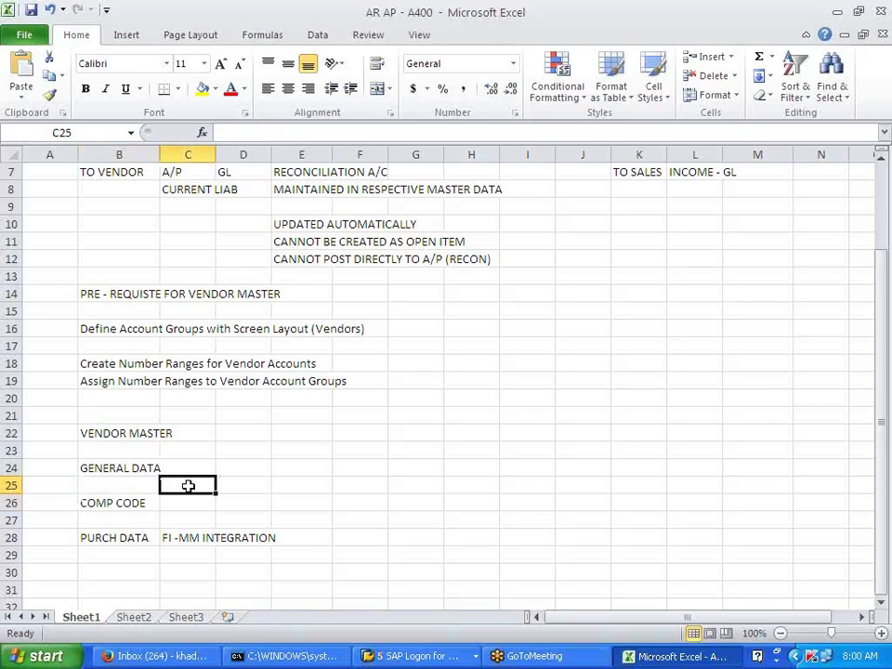
# Enter the note VENDOR MASTER AT FI LEVEL --FK01 - Create in cell C25.
pyautogui.write('VEN')
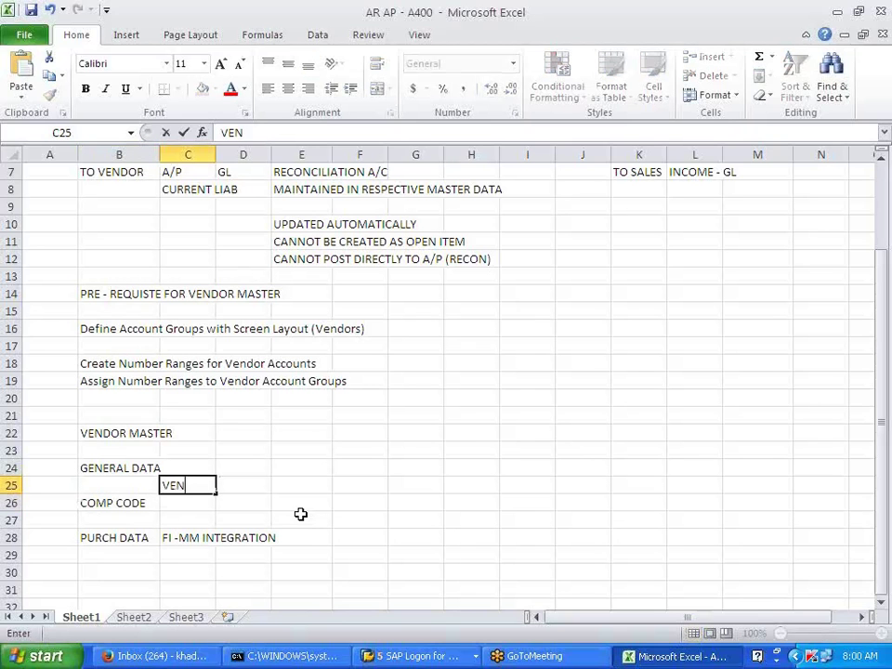
pyautogui.write('DOR MASTER ')
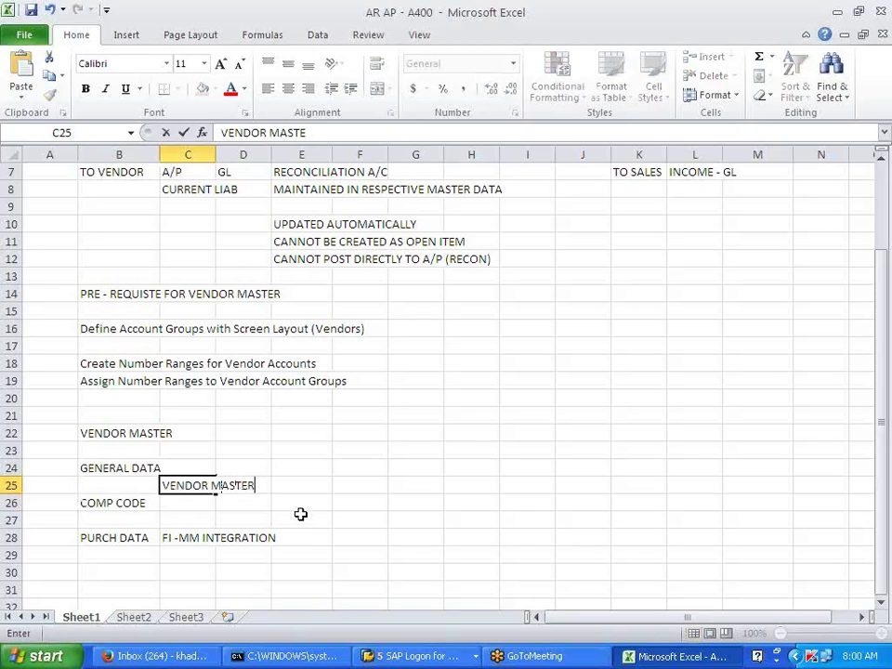
pyautogui.write('AT FI LEVEL')
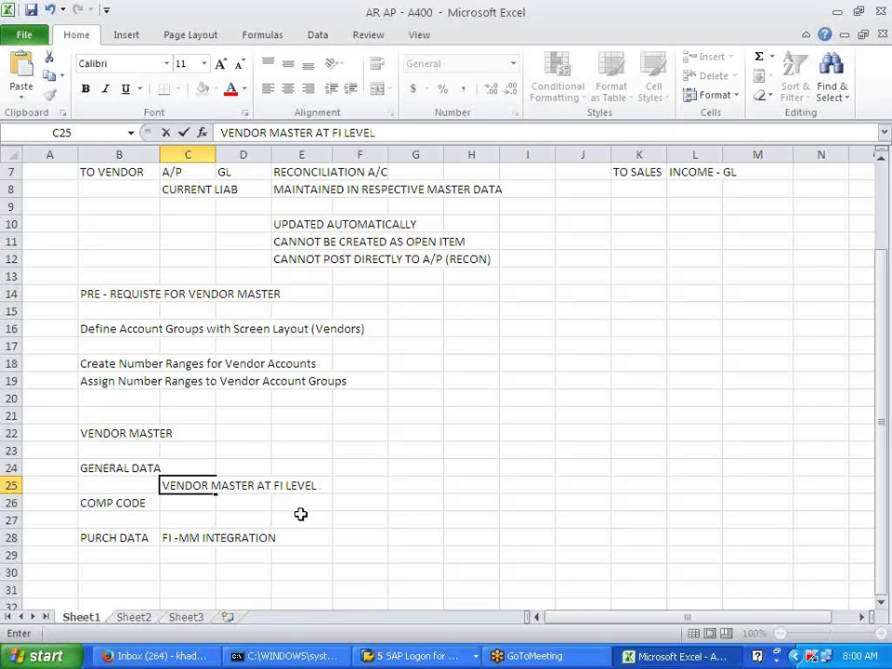
pyautogui.write(' --FK01 - Create')
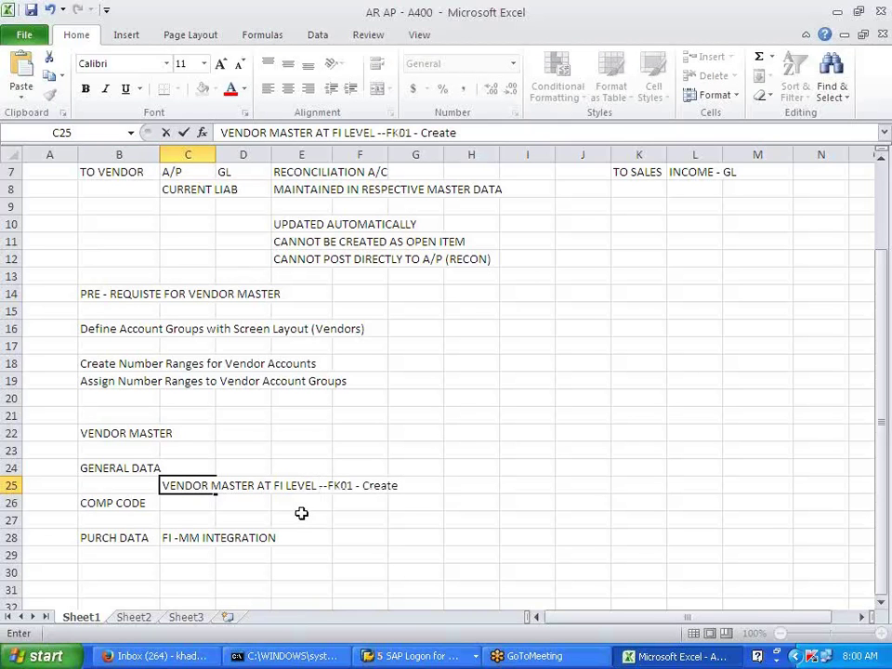
pyautogui.click(360, 537)
pyautogui.click(116, 469)
pyautogui.click(115, 506)
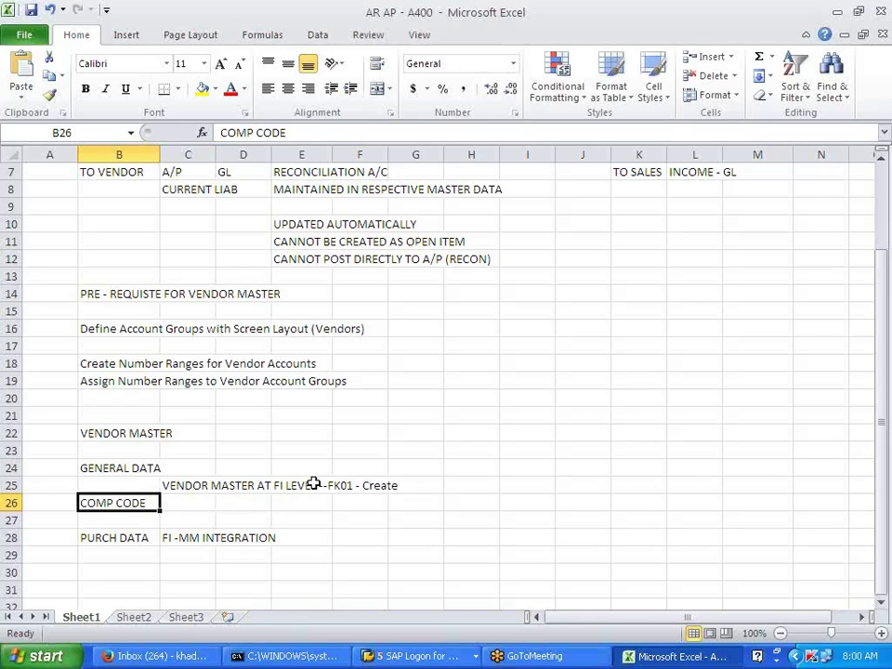
pyautogui.click(316, 514)
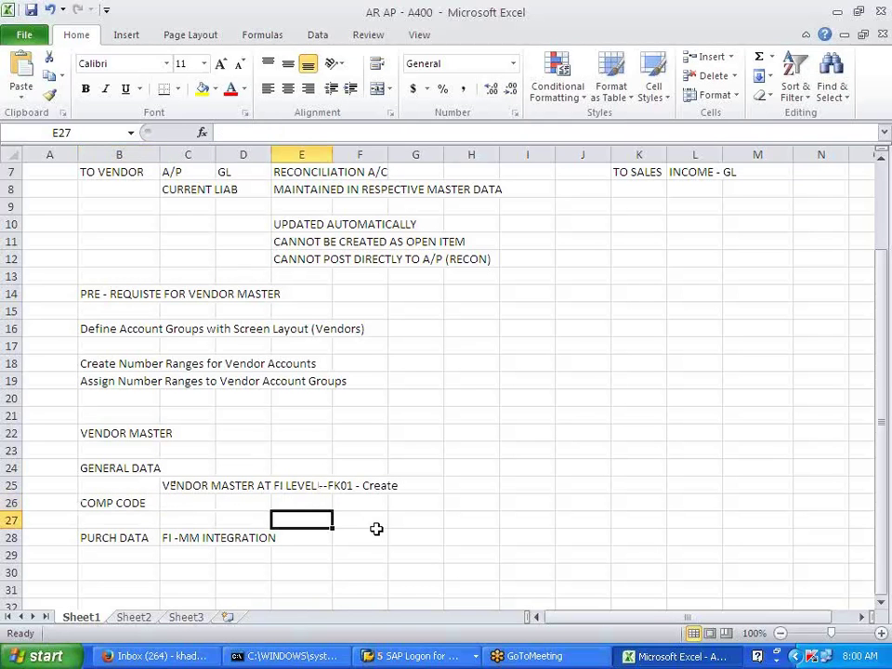
# Switch to the SAP session, start vendor creation, and proceed to the address data with company code A400 and account group A400.
pyautogui.hotkey('alt', 'Tab')
pyautogui.doubleClick(196, 408)
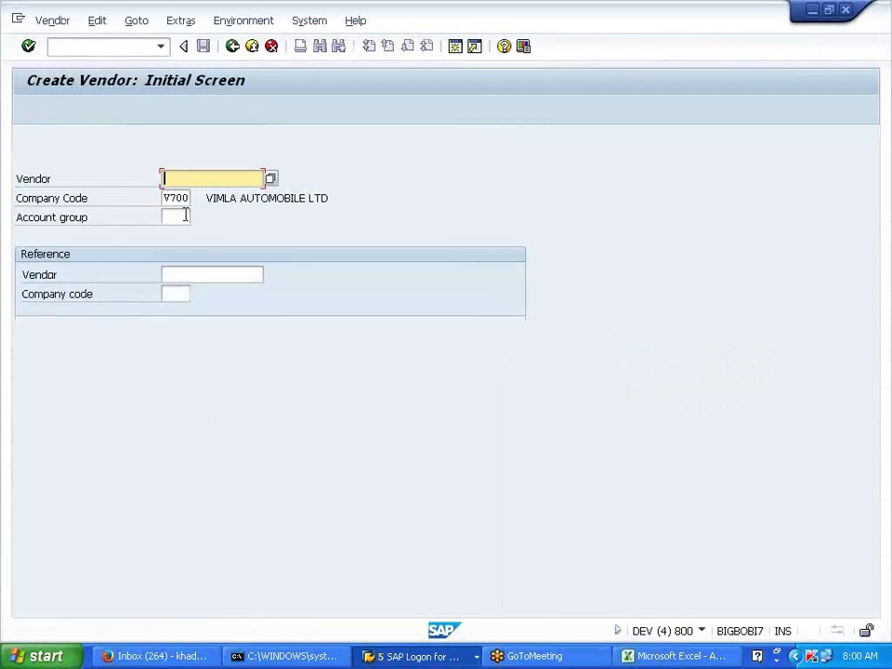
pyautogui.click(185, 215)
pyautogui.hotkey('shift', 'Tab')
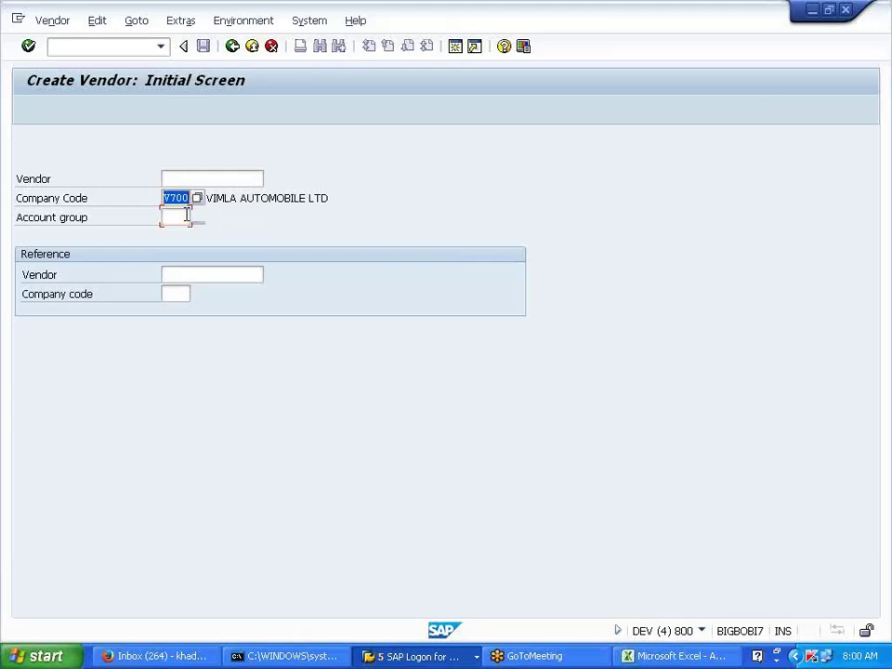
pyautogui.write('A400')
pyautogui.press('Tab')
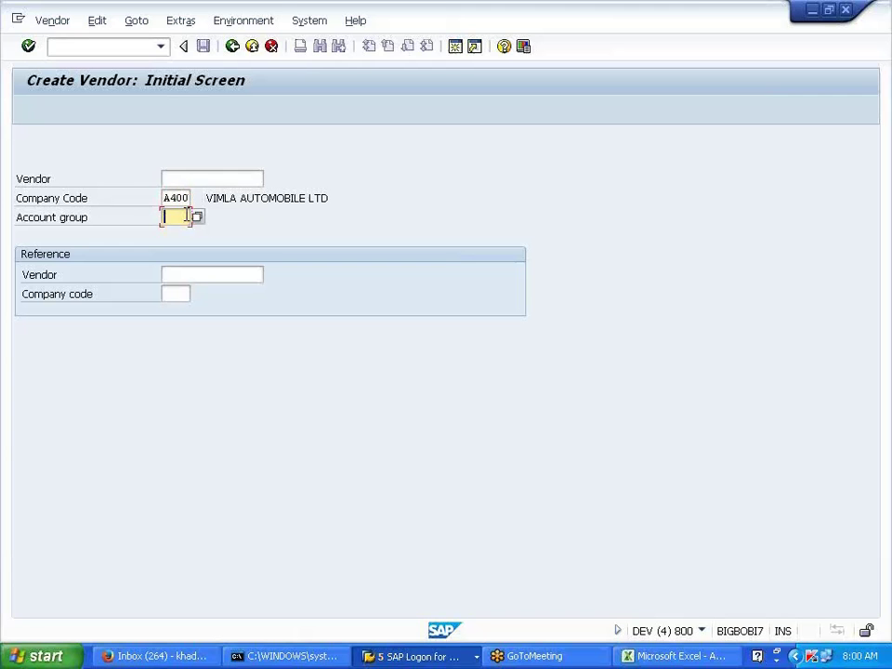
pyautogui.write('A400')
pyautogui.press('Return')
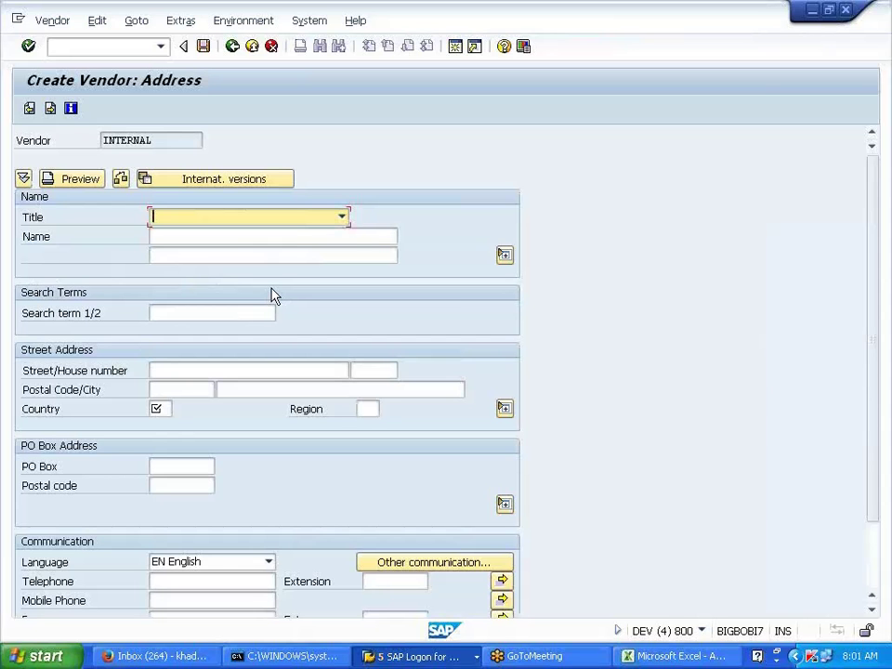
# Set the new vendor's title to Mr. and enter the vendor's name.
pyautogui.click(342, 218)
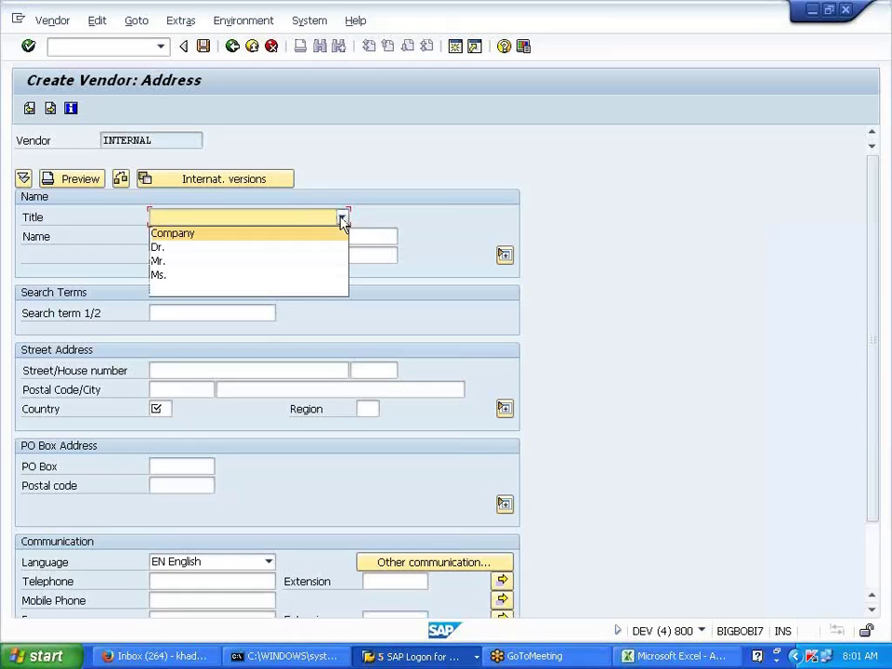
pyautogui.click(268, 264)
pyautogui.click(233, 236)
pyautogui.write('ARVIND')
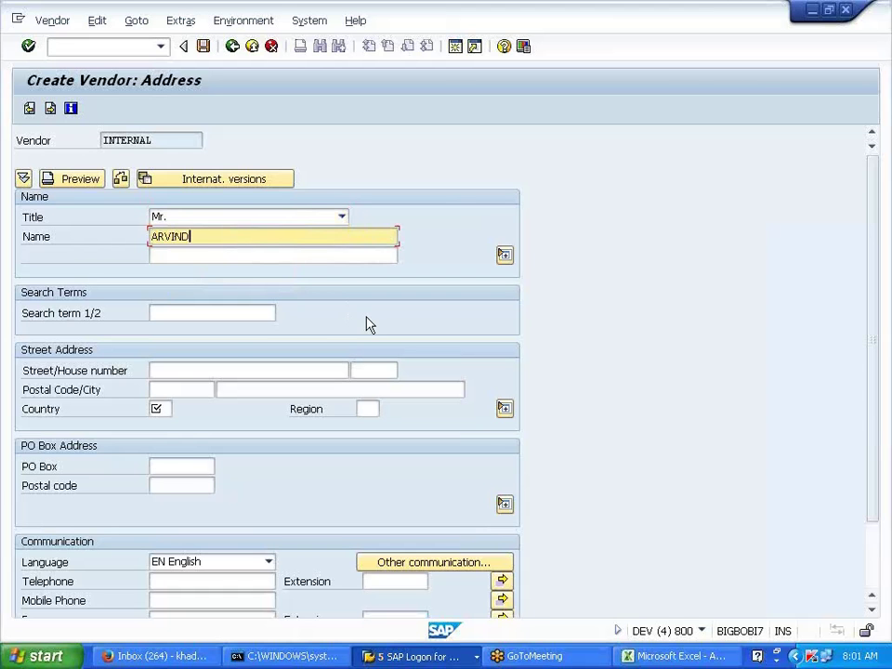
# Fill in the vendor's street, house number, postal code, city, country and region.
pyautogui.click(186, 370)
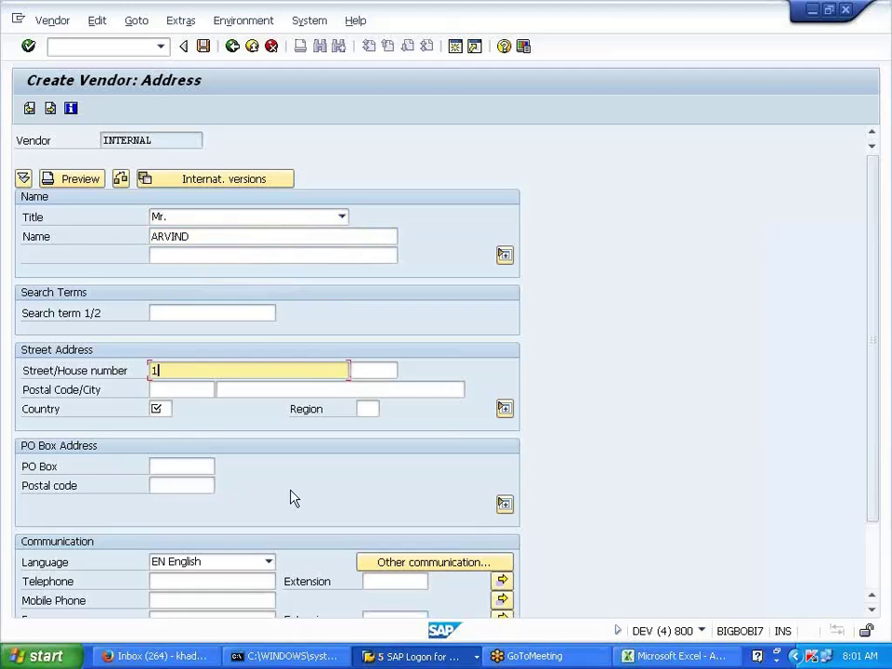
pyautogui.write('16TH STREET')
pyautogui.press('Tab')
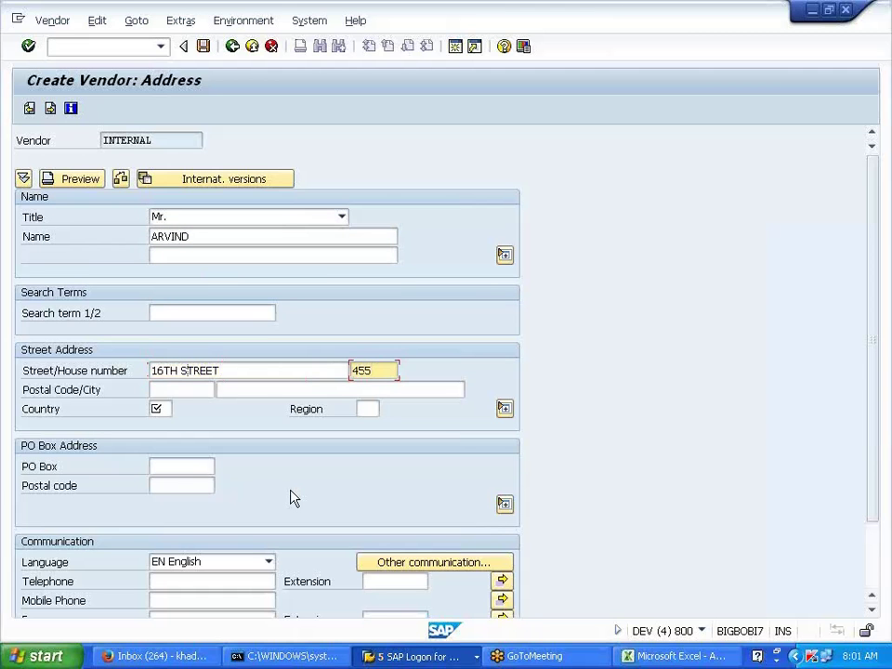
pyautogui.press('Tab')
pyautogui.write('5')
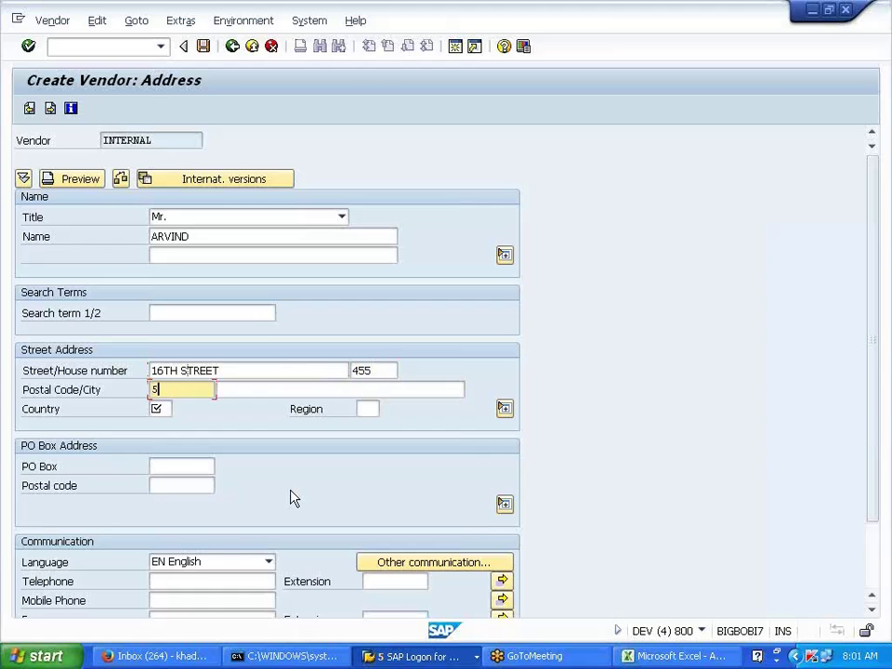
pyautogui.write('0002')
pyautogui.press('Tab')
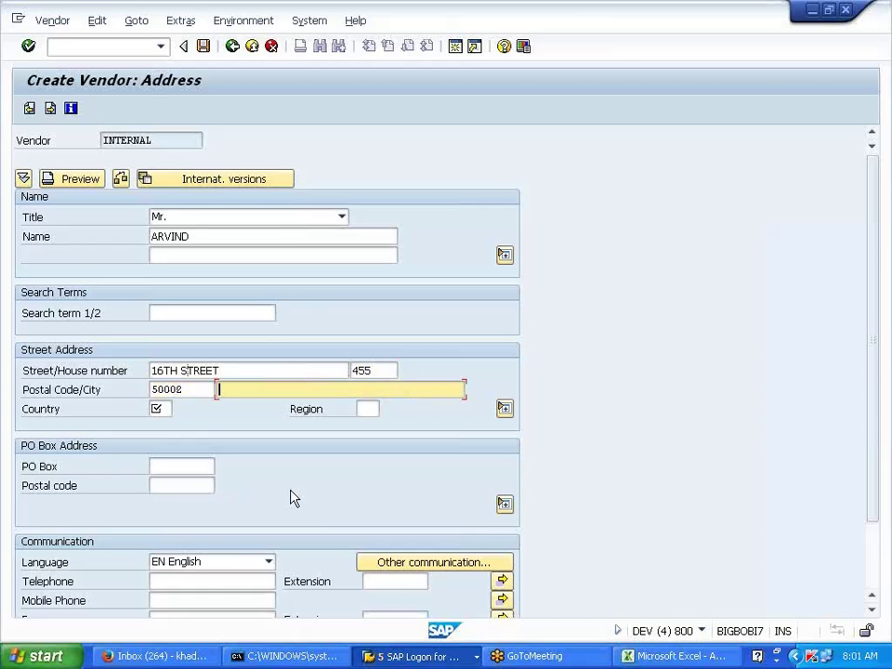
pyautogui.write('NEW YORK')
pyautogui.press('Tab')
pyautogui.write('US')
pyautogui.press('Tab')
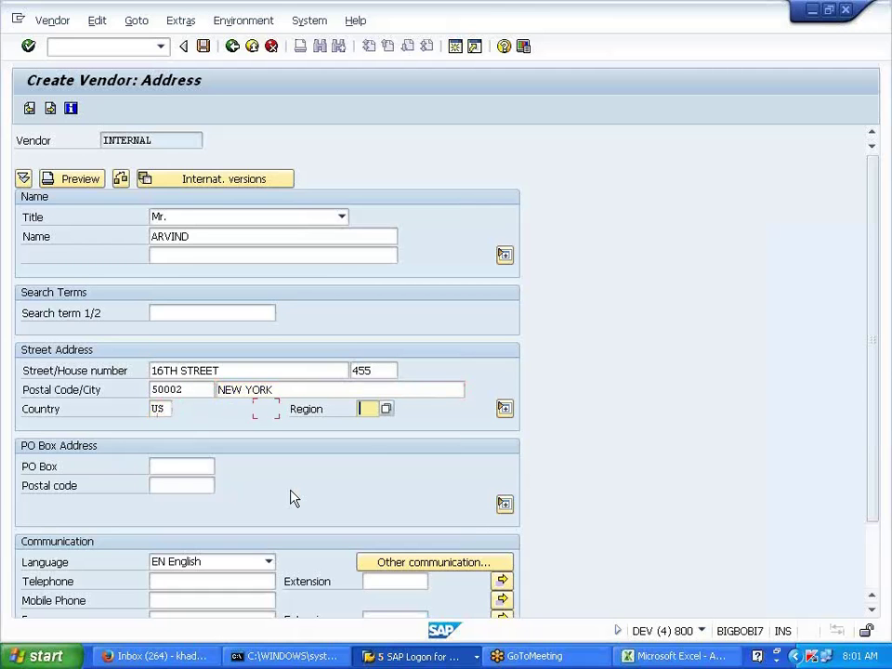
pyautogui.write('NY')
# Advance past the Control, Payment transactions and Contact persons screens to the vendor's company code accounting information.
pyautogui.moveTo(20, 150); pyautogui.dragTo(165, 139)
pyautogui.hotkey('ctrl', 'c')
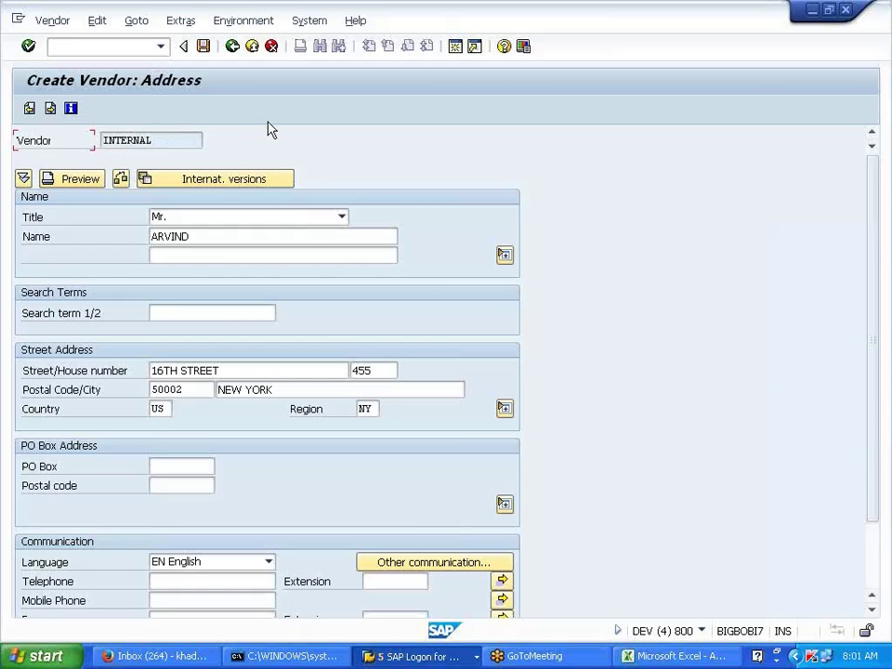
pyautogui.press('Return')
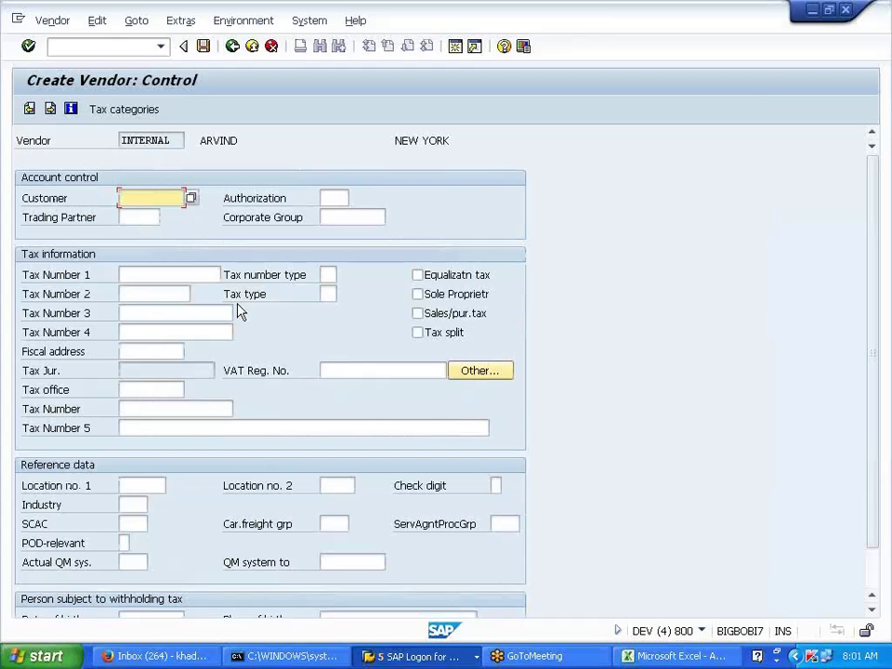
pyautogui.press('Return')
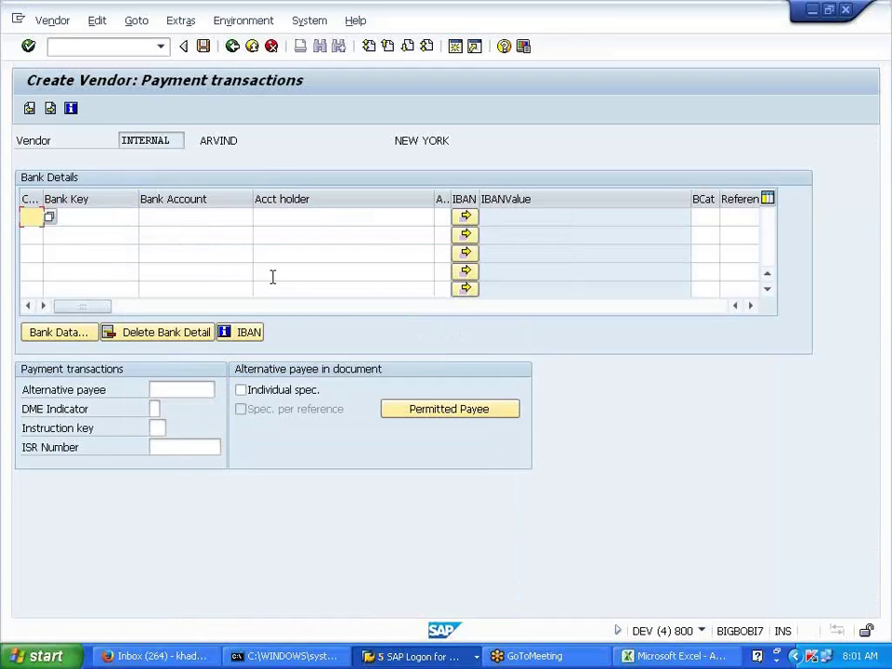
pyautogui.press('Return')
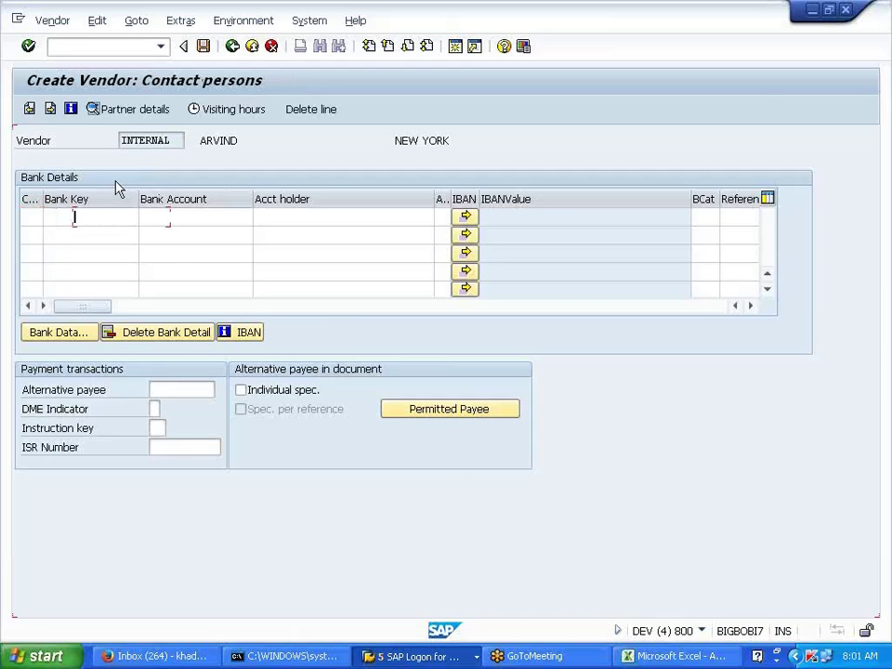
pyautogui.press('Return')
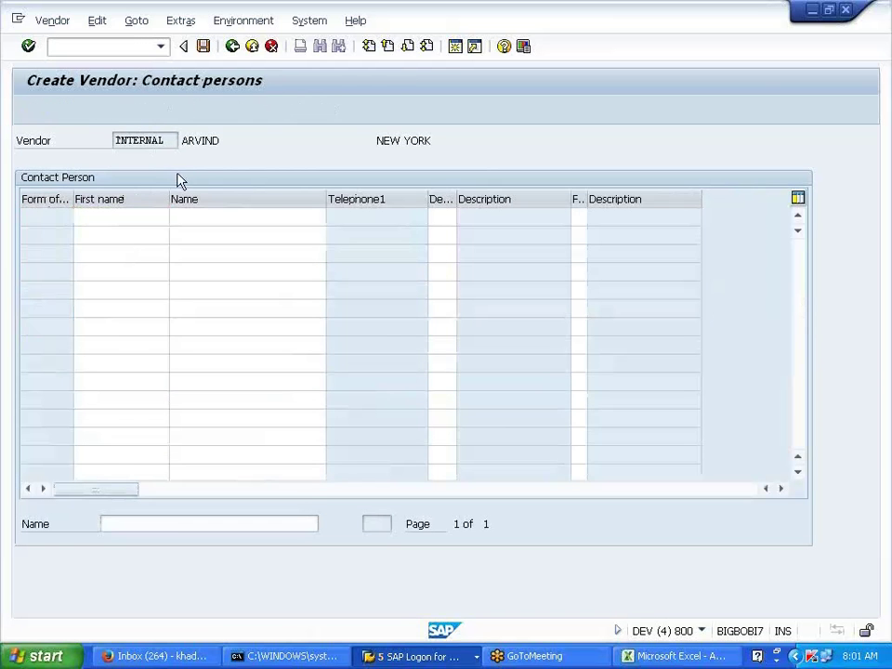
pyautogui.moveTo(19, 169); pyautogui.dragTo(104, 167)
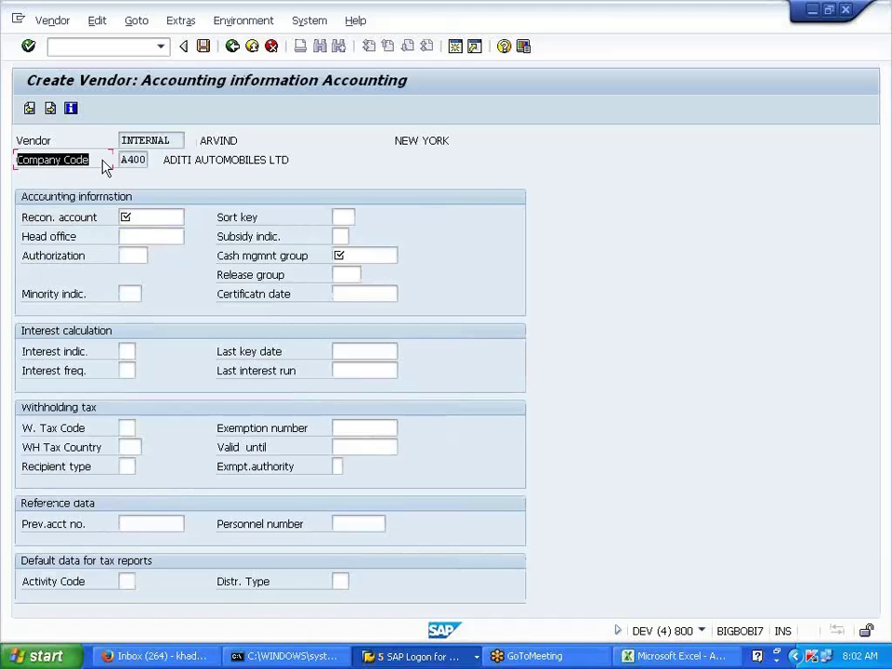
pyautogui.click(103, 166)
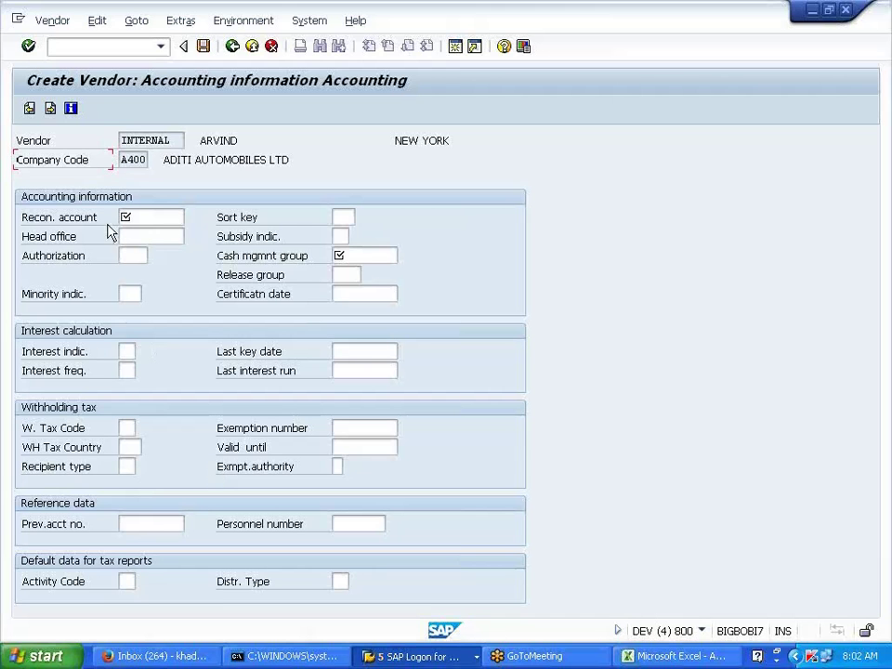
# Look up the possible entries for the vendor's reconciliation account.
pyautogui.click(175, 216)
pyautogui.click(190, 218)
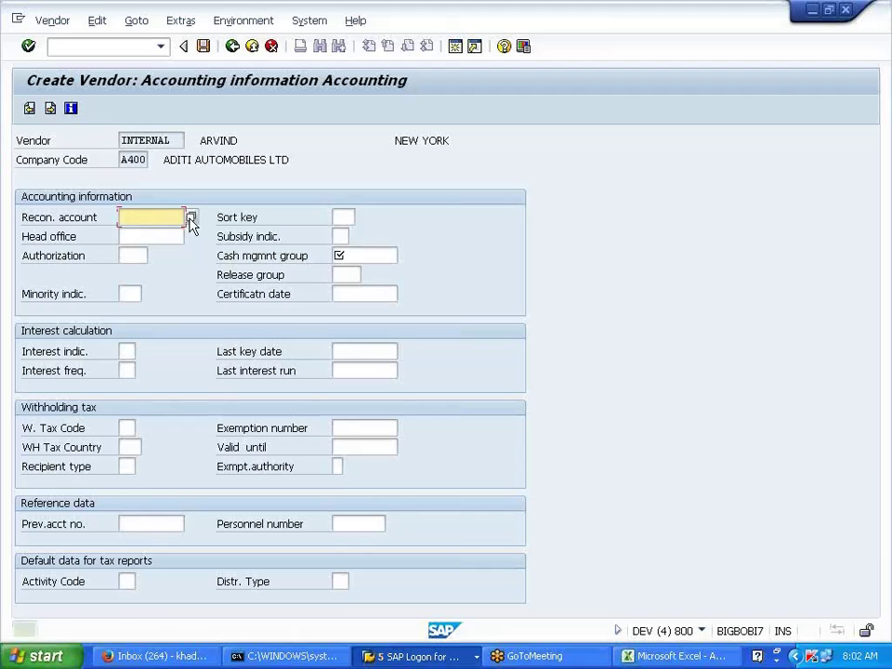
pyautogui.click(191, 218)
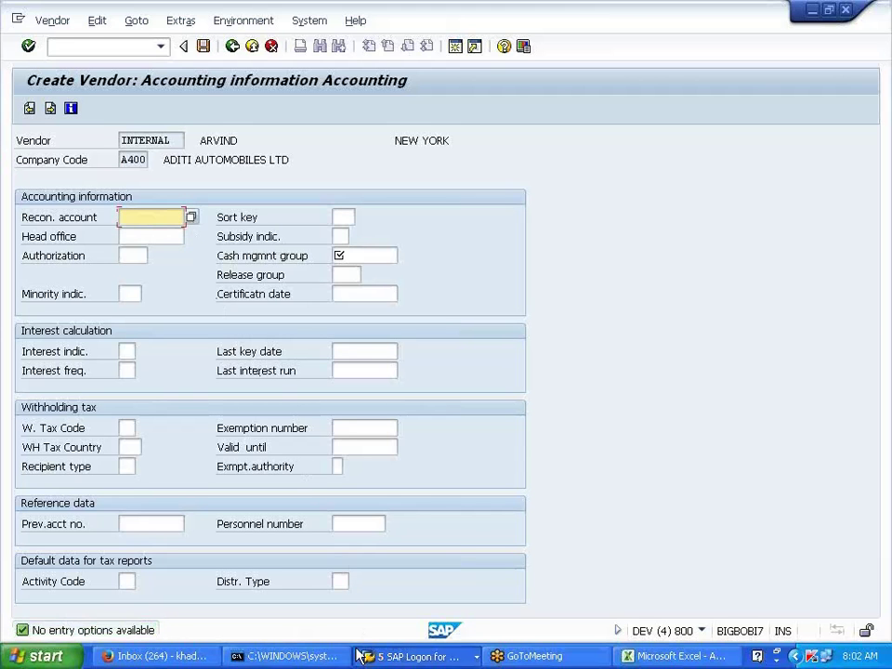
# Switch to the SAP session displaying G/L accounts, restart transaction FS00 there, and slightly narrow the account tree.
pyautogui.click(403, 657)
pyautogui.click(463, 585)
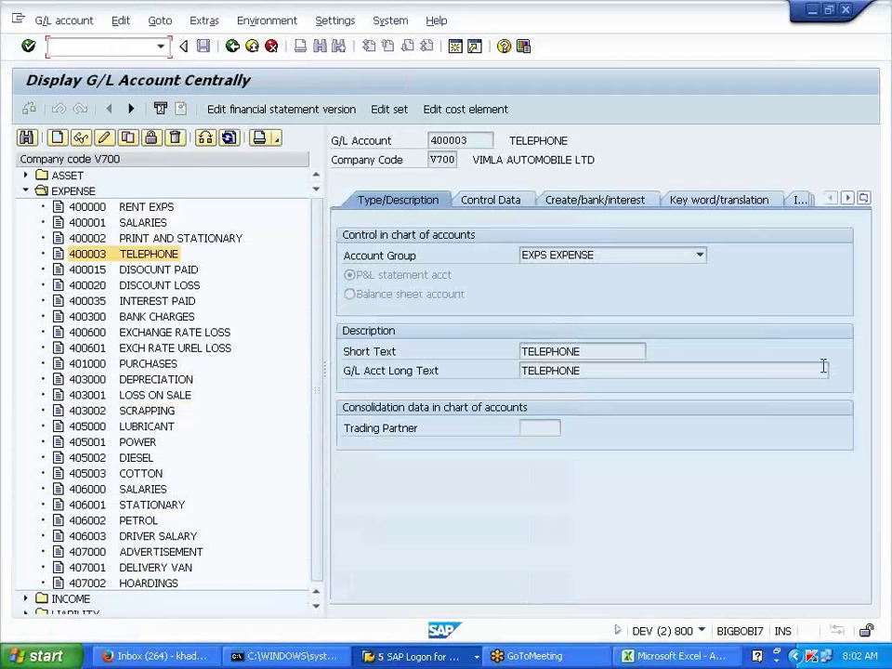
pyautogui.write('/NFS00')
pyautogui.press('Return')
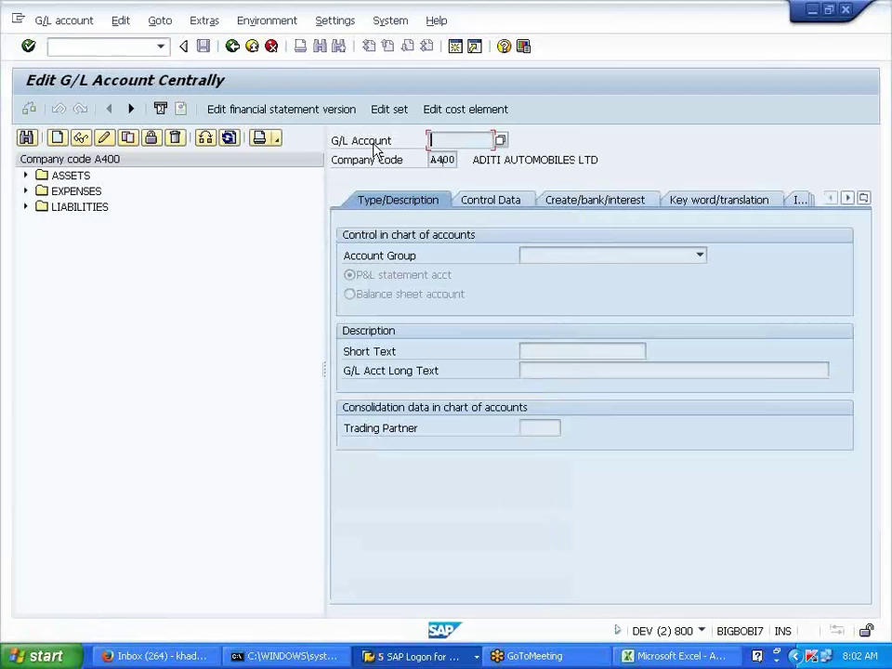
pyautogui.moveTo(325, 264)
pyautogui.mouseDown()
pyautogui.moveTo(291, 263)
pyautogui.moveTo(317, 265)
pyautogui.mouseUp()
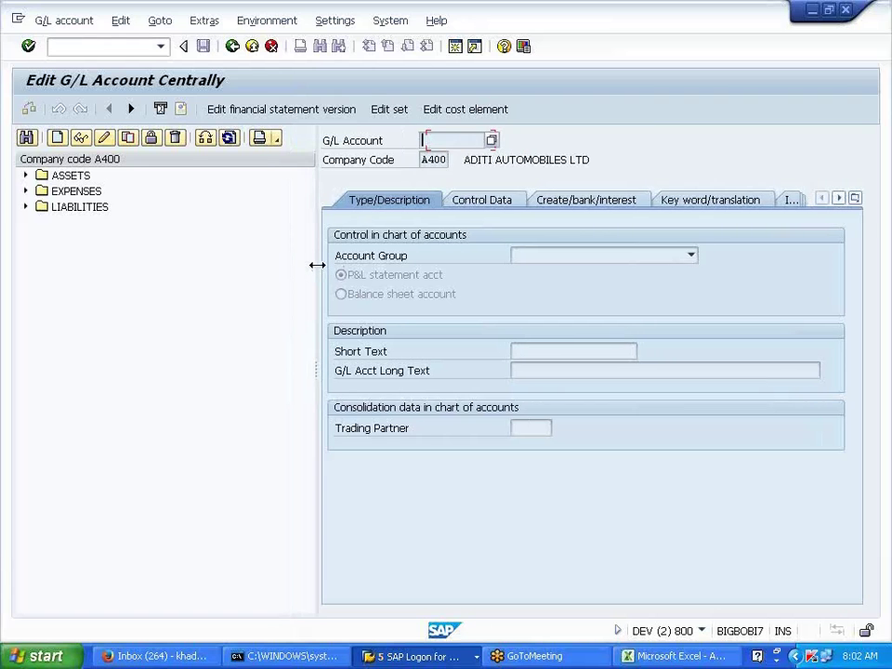
# Set the hierarchy display to Do not display navigation tree and restart transaction FS00.
pyautogui.click(350, 25)
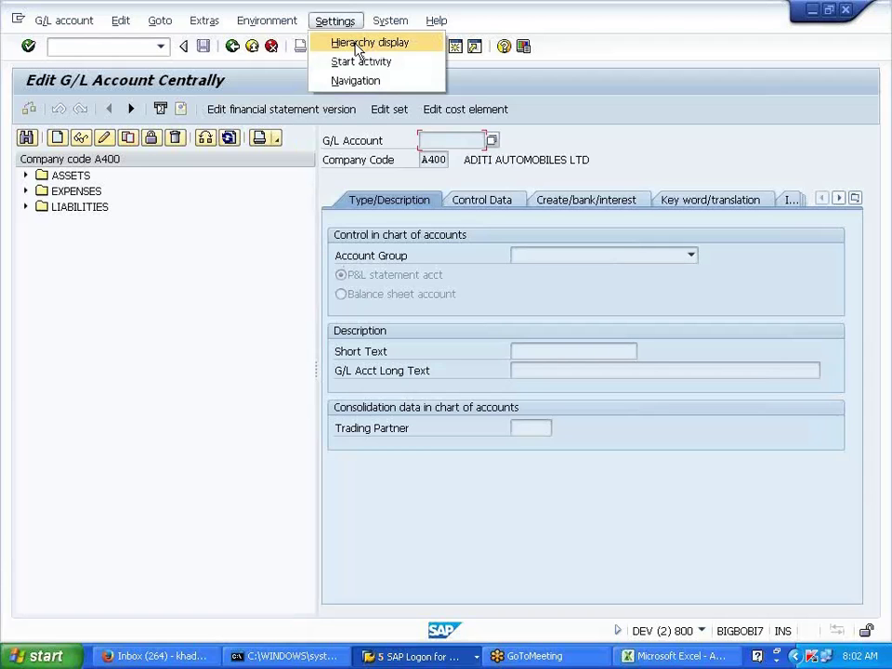
pyautogui.click(355, 44)
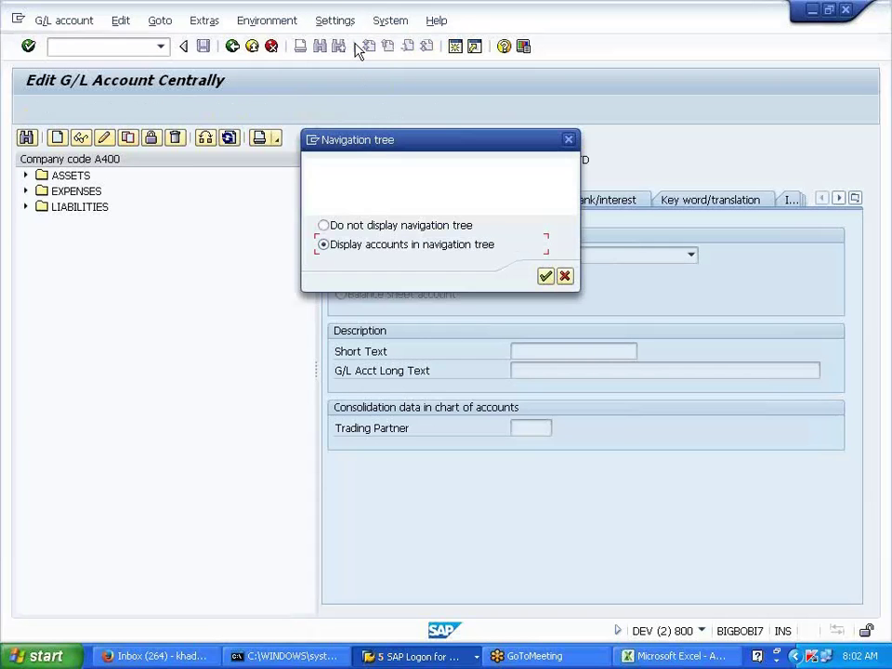
pyautogui.click(429, 227)
pyautogui.click(545, 276)
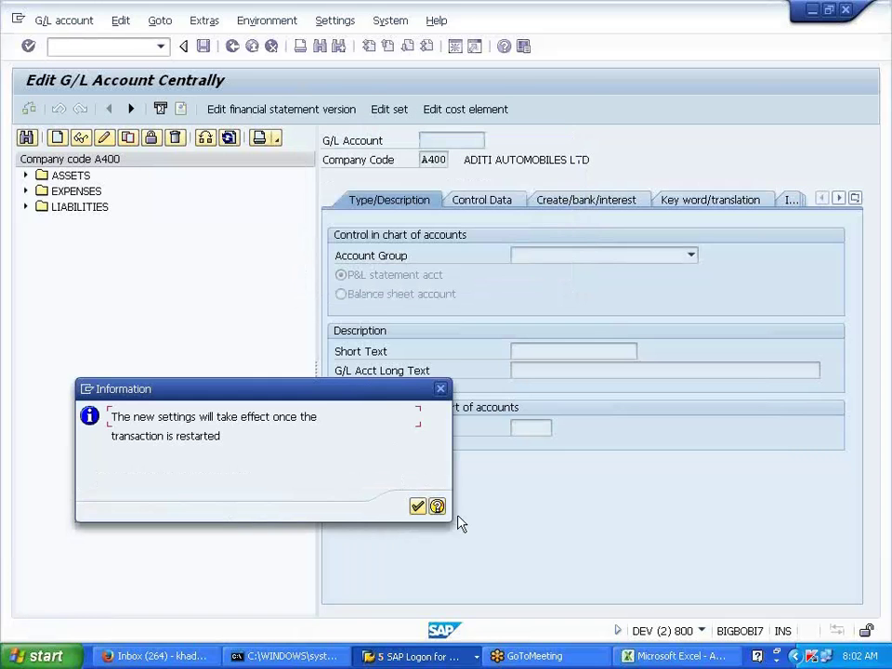
pyautogui.click(418, 506)
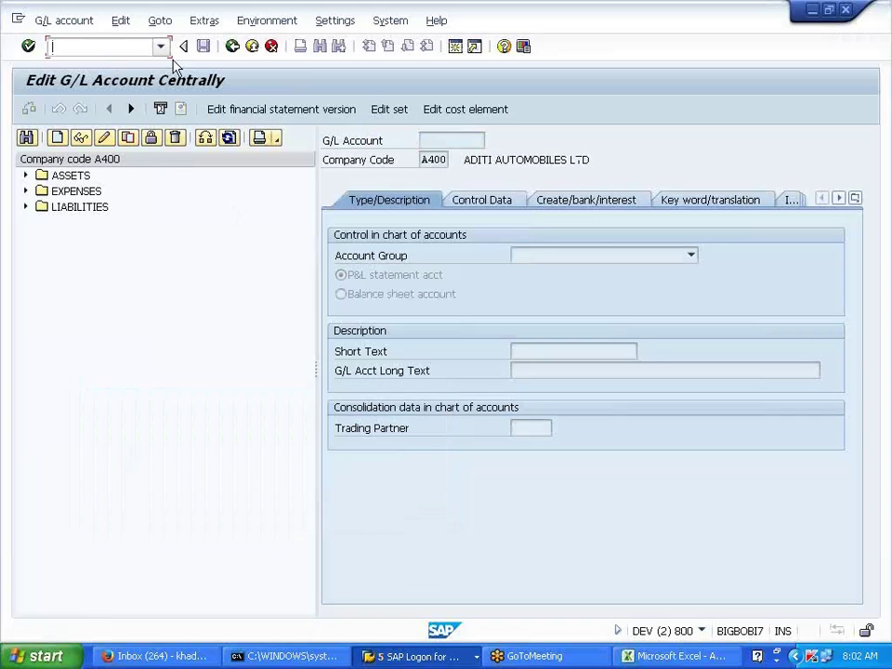
pyautogui.write('/NFS00')
pyautogui.press('Return')
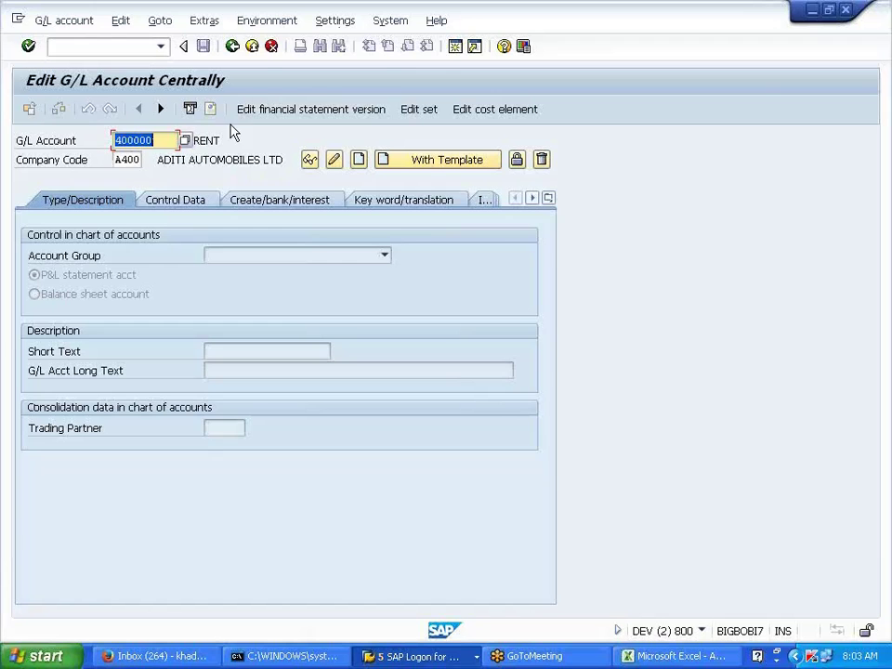
# Set the hierarchy display to Display accounts in navigation tree, check the start activity setting, and restart transaction FS00.
pyautogui.click(325, 22)
pyautogui.click(336, 42)
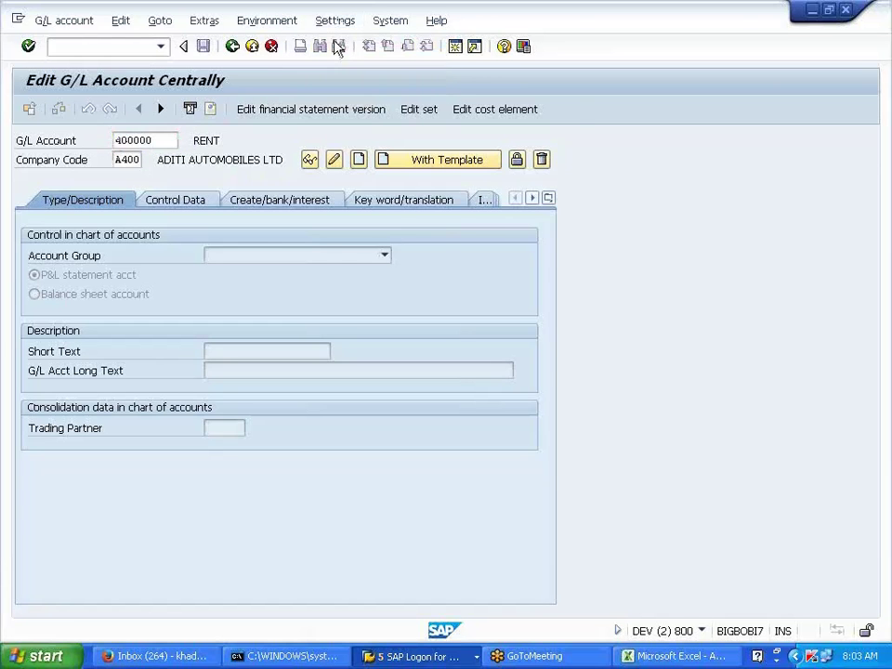
pyautogui.click(409, 245)
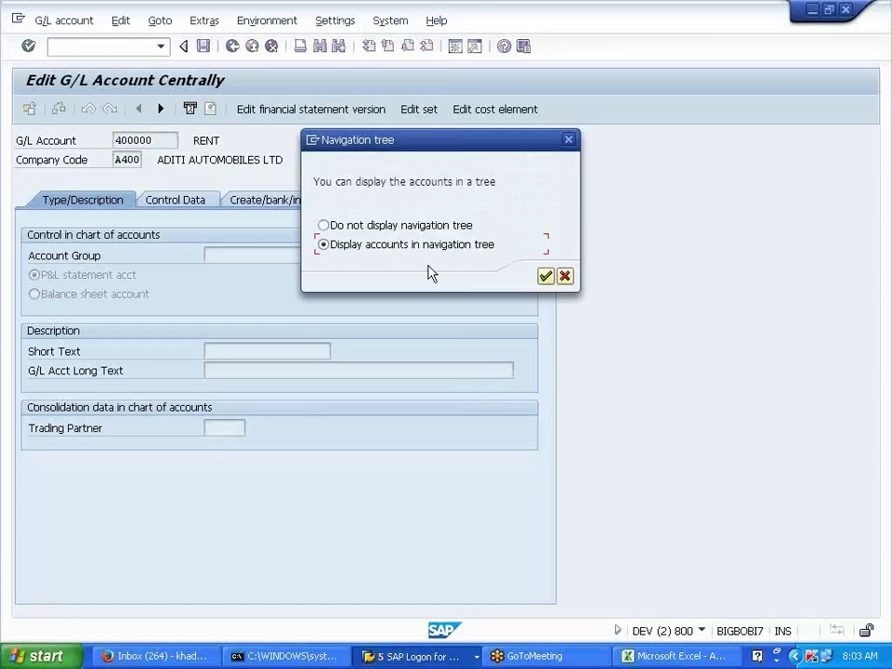
pyautogui.click(546, 277)
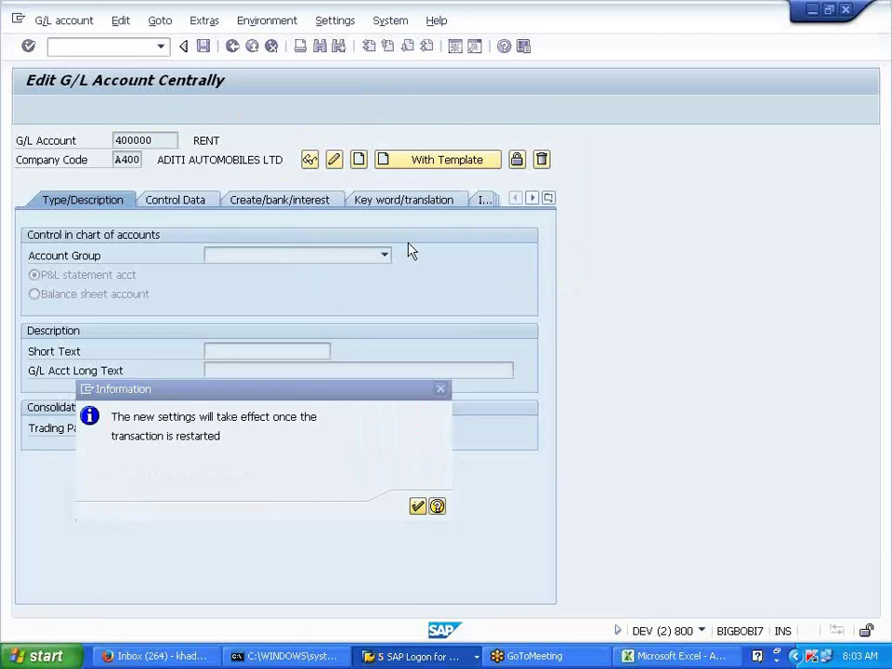
pyautogui.press('Return')
pyautogui.click(329, 21)
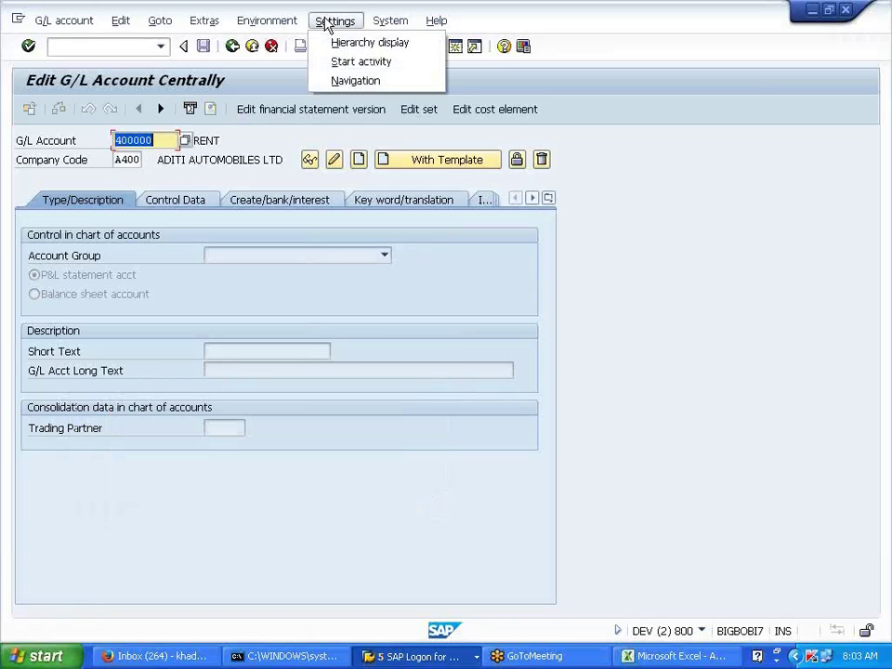
pyautogui.click(343, 61)
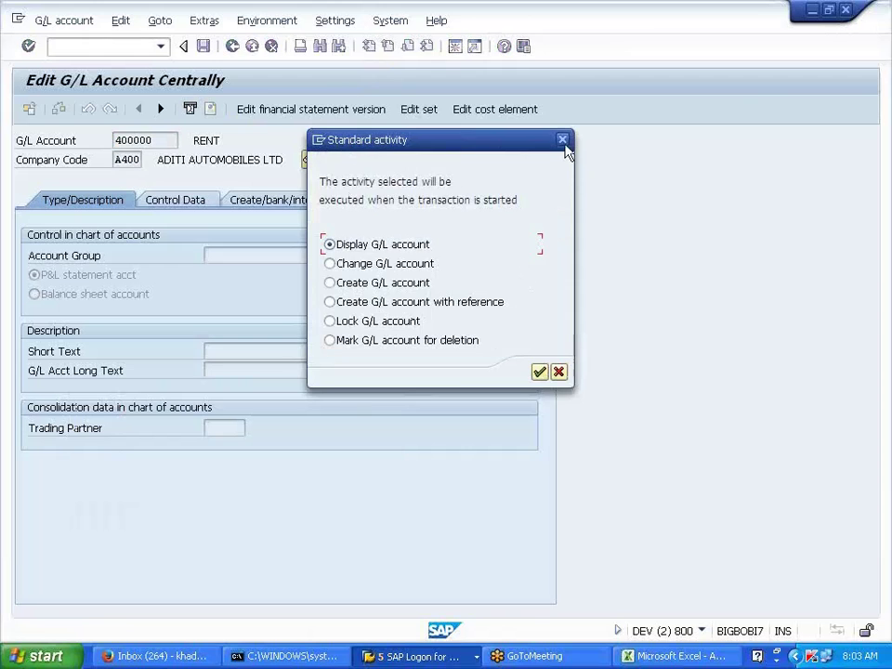
pyautogui.click(562, 140)
pyautogui.click(86, 46)
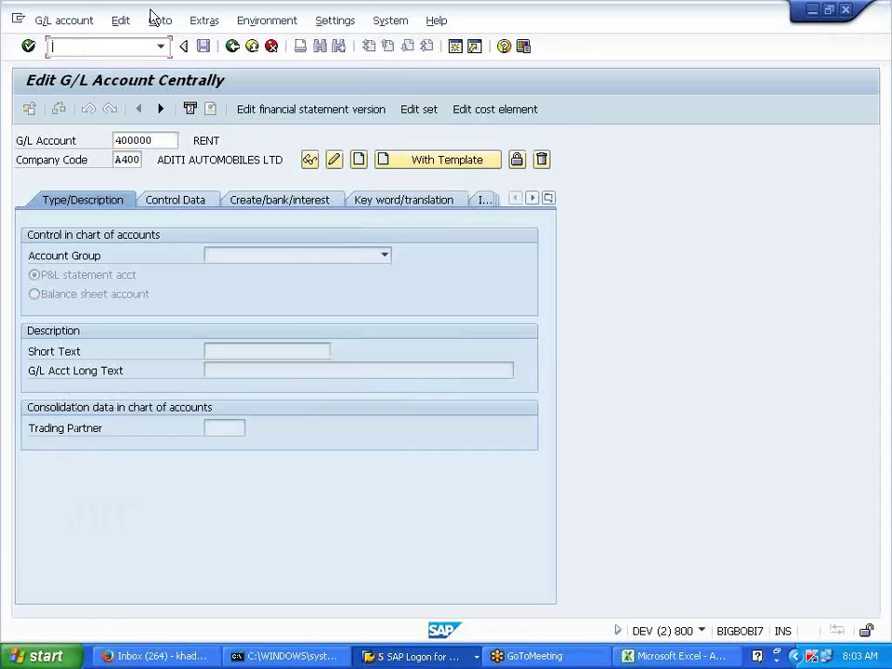
pyautogui.press('Return')
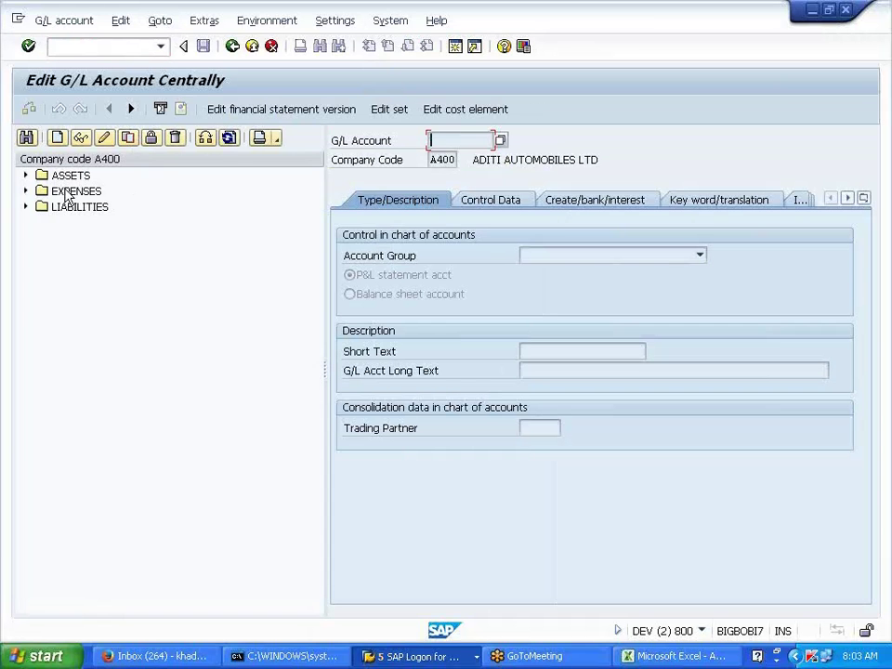
# Expand the ASSETS, EXPENSES and LIABILITIES folders in the account tree and check the tree's company code setting.
pyautogui.click(25, 174)
pyautogui.click(27, 206)
pyautogui.click(25, 268)
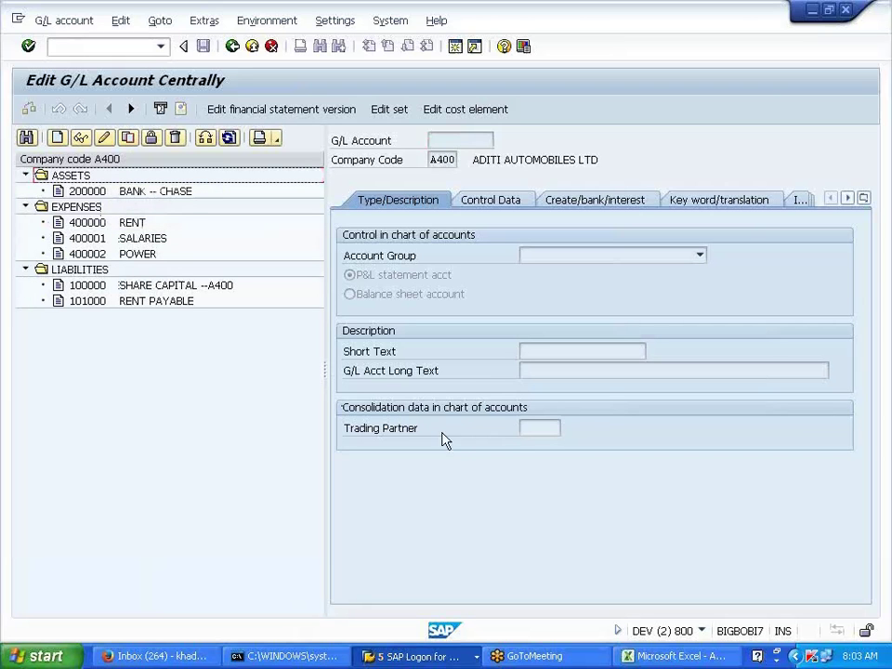
pyautogui.click(431, 140)
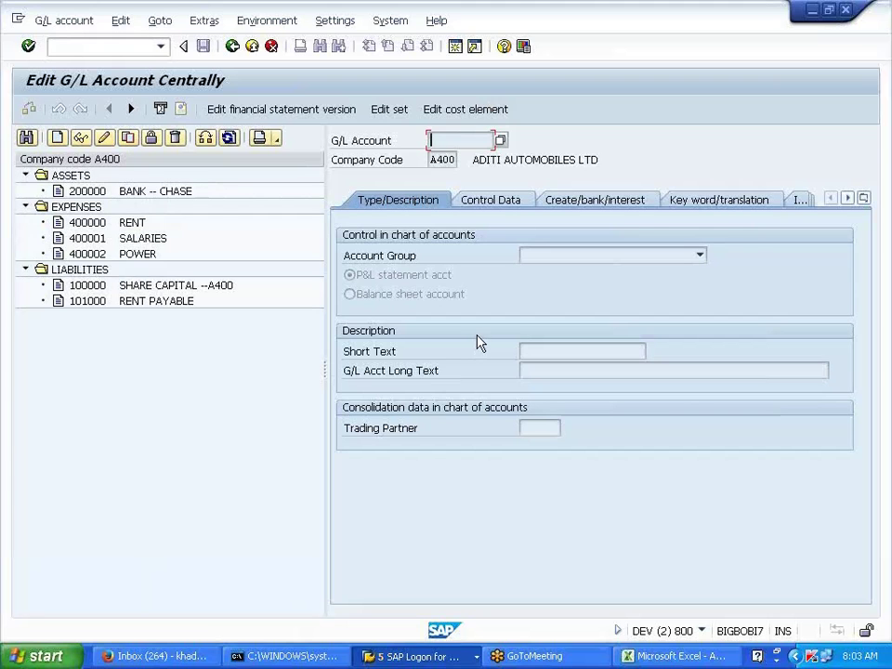
pyautogui.click(206, 138)
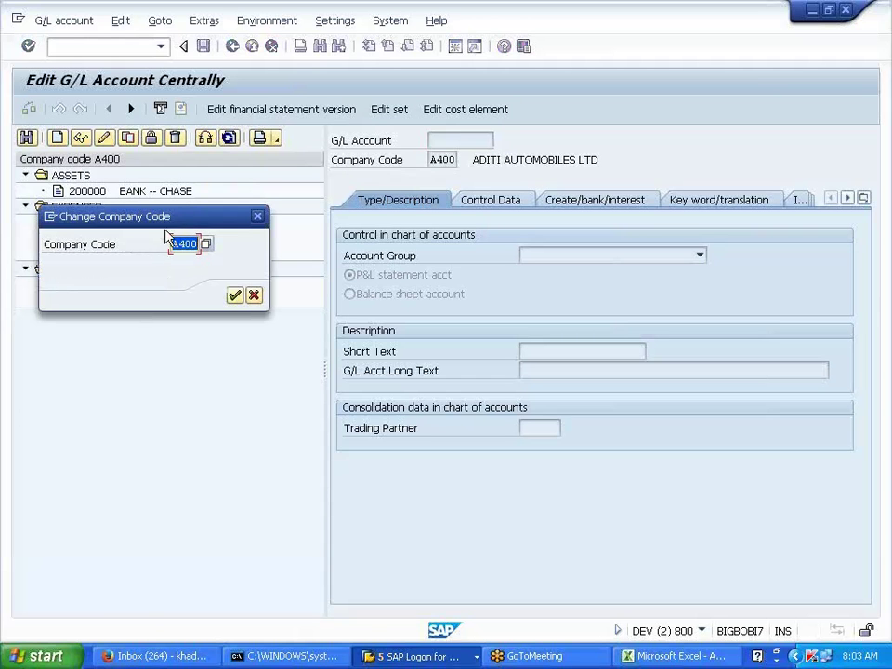
pyautogui.click(257, 216)
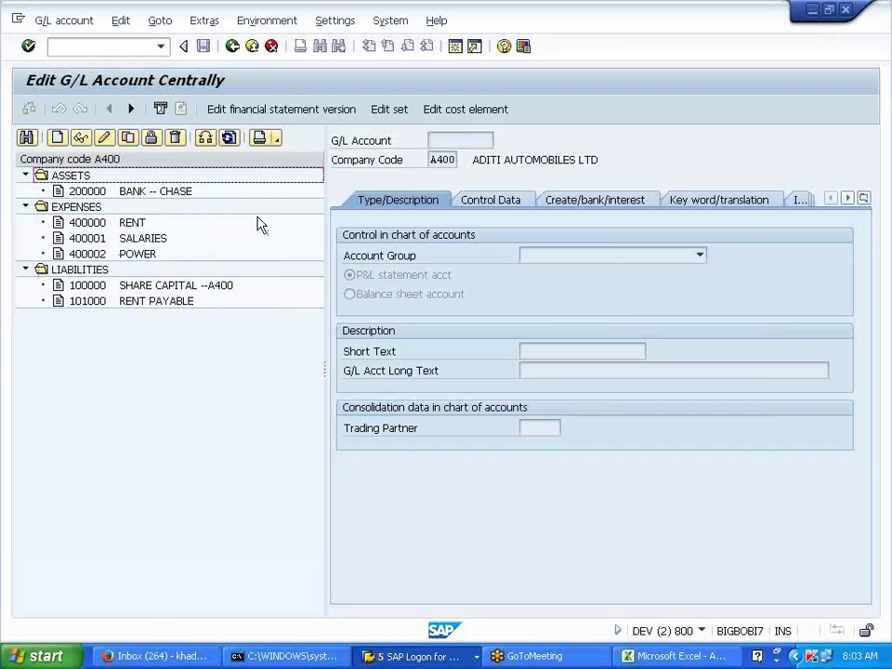
# Start G/L account 100500 in company code A400 as a LIABILITIES balance sheet account with short text ACCOUNTS PAYABLE.
pyautogui.click(91, 307)
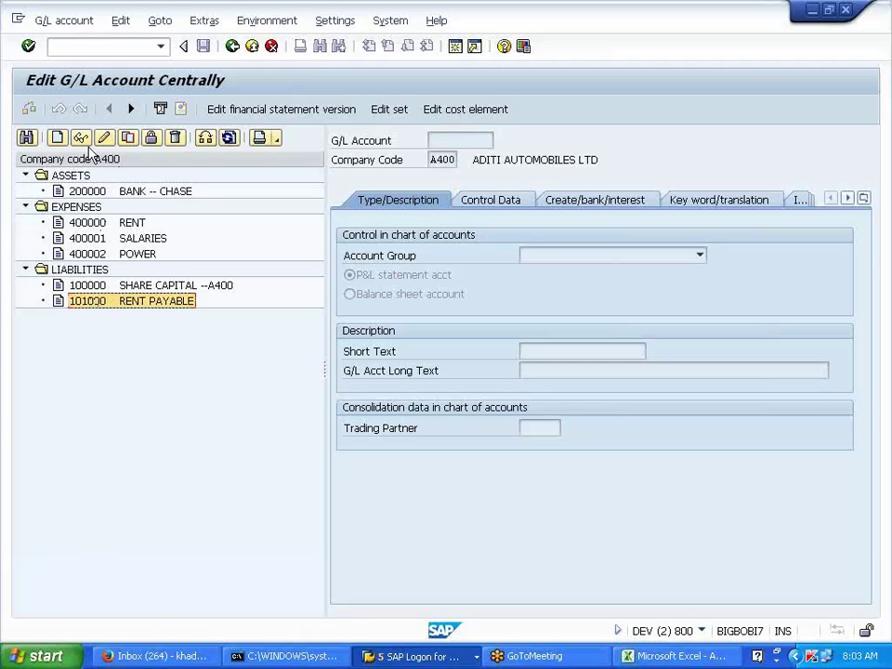
pyautogui.click(58, 138)
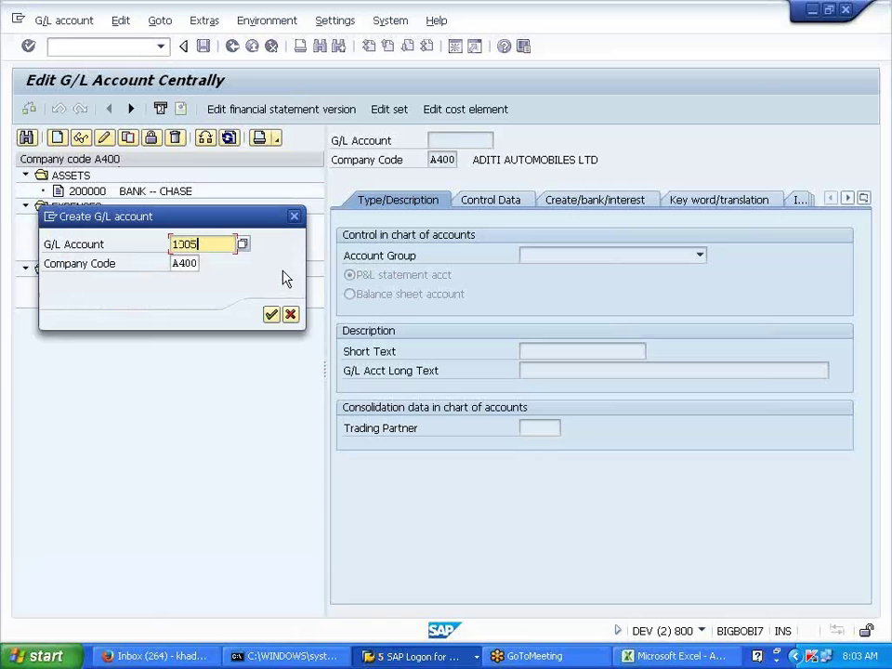
pyautogui.press('Return')
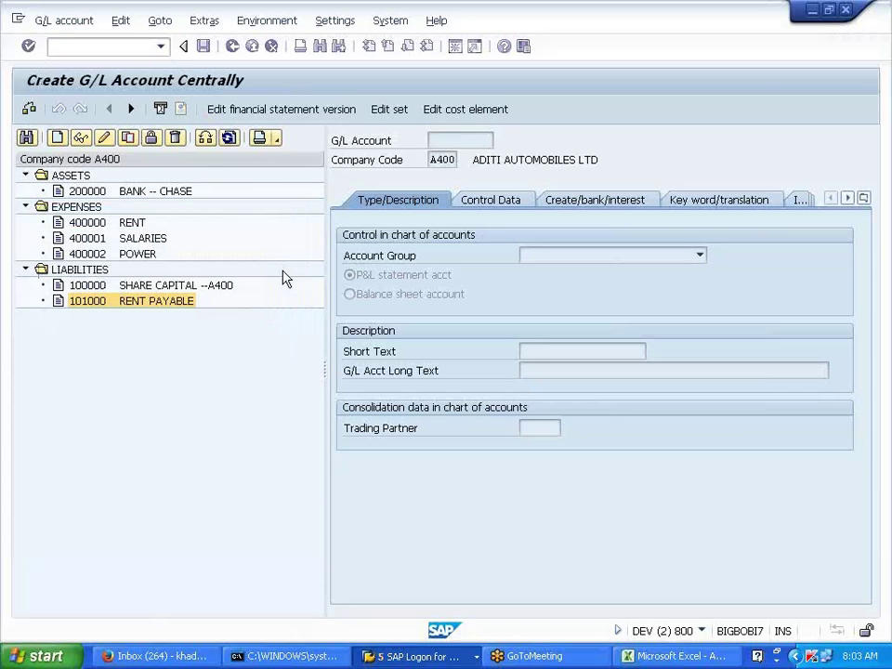
pyautogui.click(699, 256)
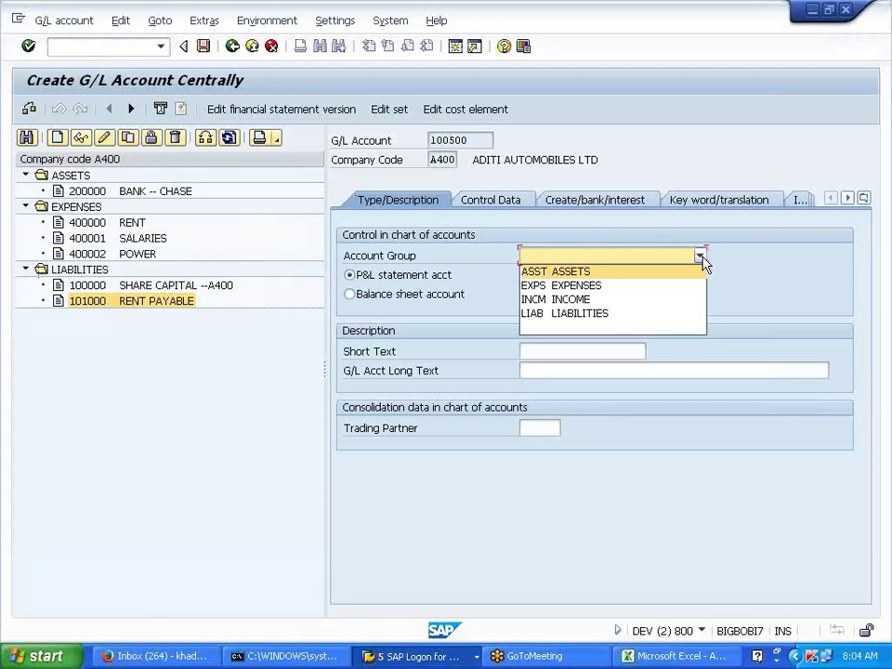
pyautogui.click(613, 313)
pyautogui.click(428, 293)
pyautogui.click(546, 352)
pyautogui.write('ACCOUNTS PAYABLE.')
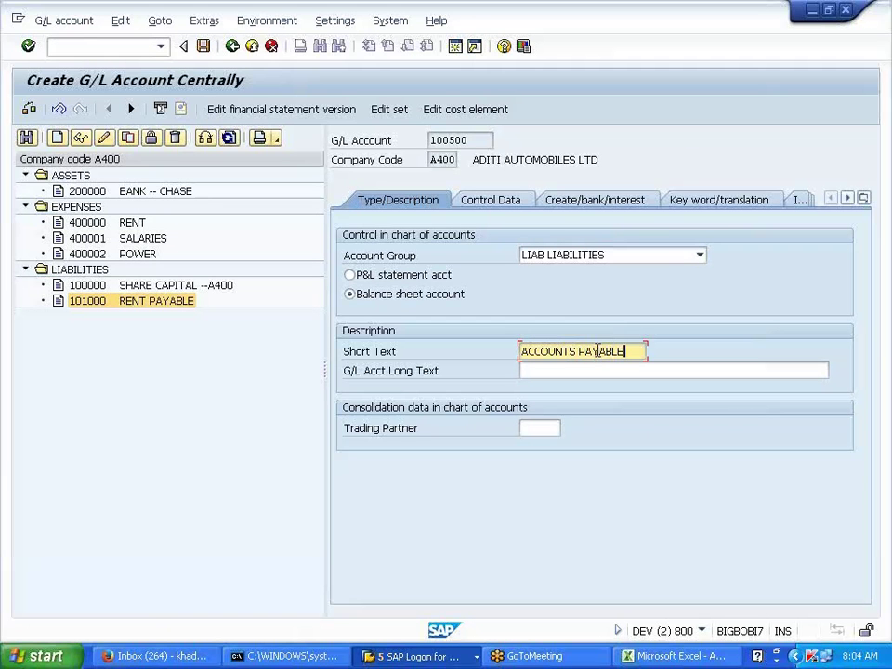
# Make the account a reconciliation account for Vendors, enable open item management and line item display, and set sort key 001.
pyautogui.click(496, 204)
pyautogui.moveTo(348, 375); pyautogui.dragTo(517, 373)
pyautogui.click(668, 371)
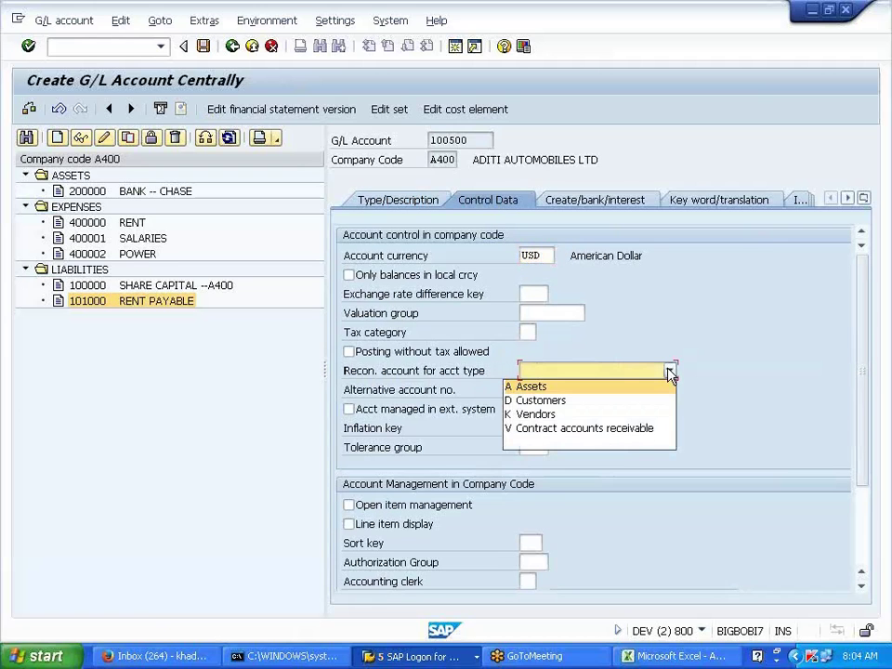
pyautogui.click(643, 418)
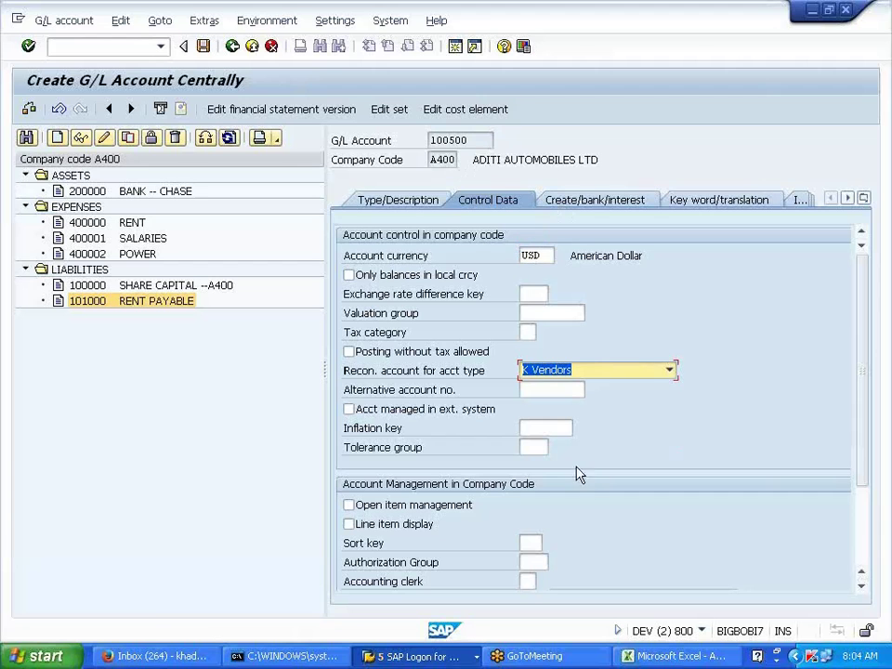
pyautogui.click(408, 504)
pyautogui.click(408, 524)
pyautogui.click(531, 543)
pyautogui.write('001')
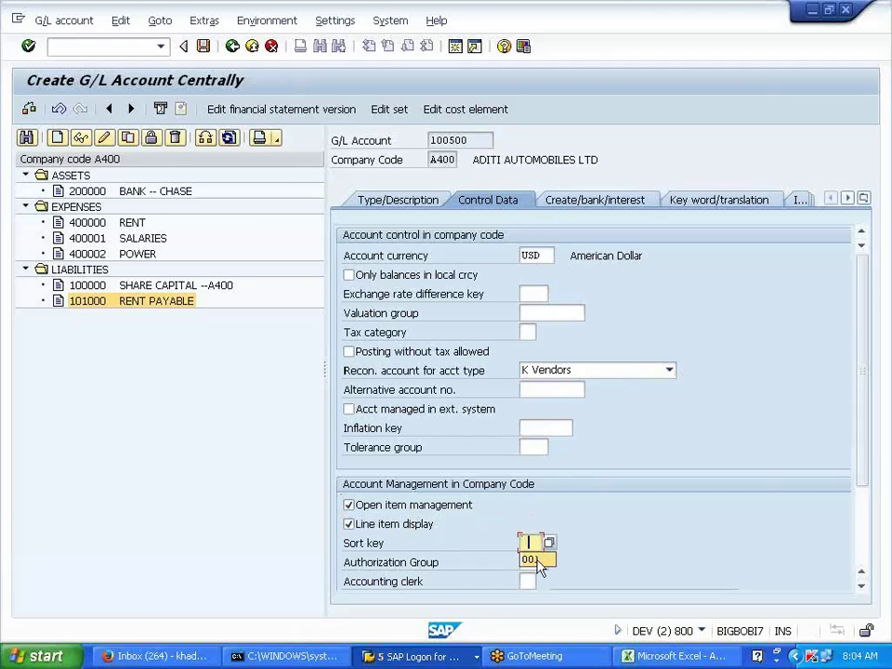
# Choose a field status group from the possible entries for account 100500 and try to save the account.
pyautogui.click(587, 211)
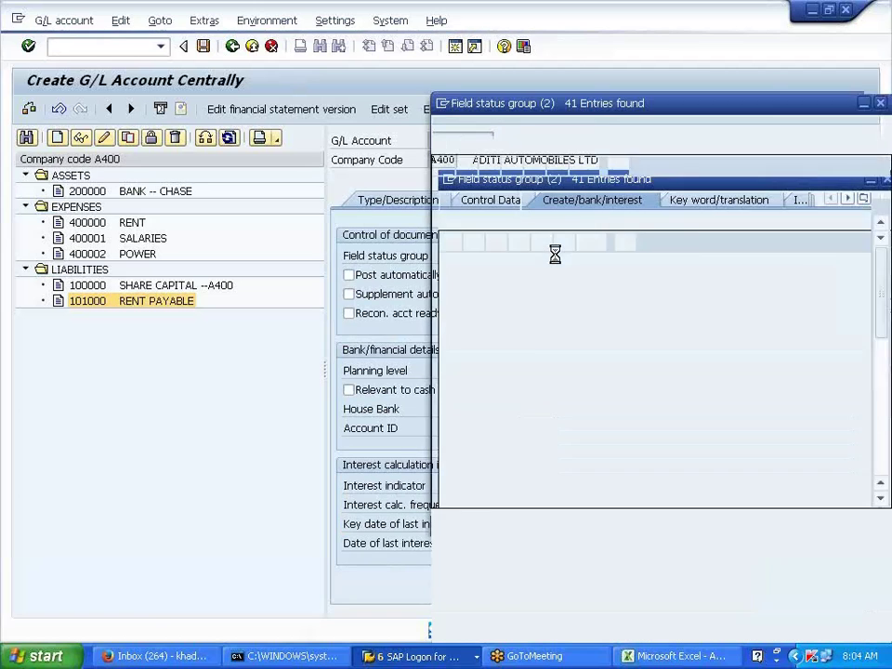
pyautogui.scroll(-4, 490, 491)
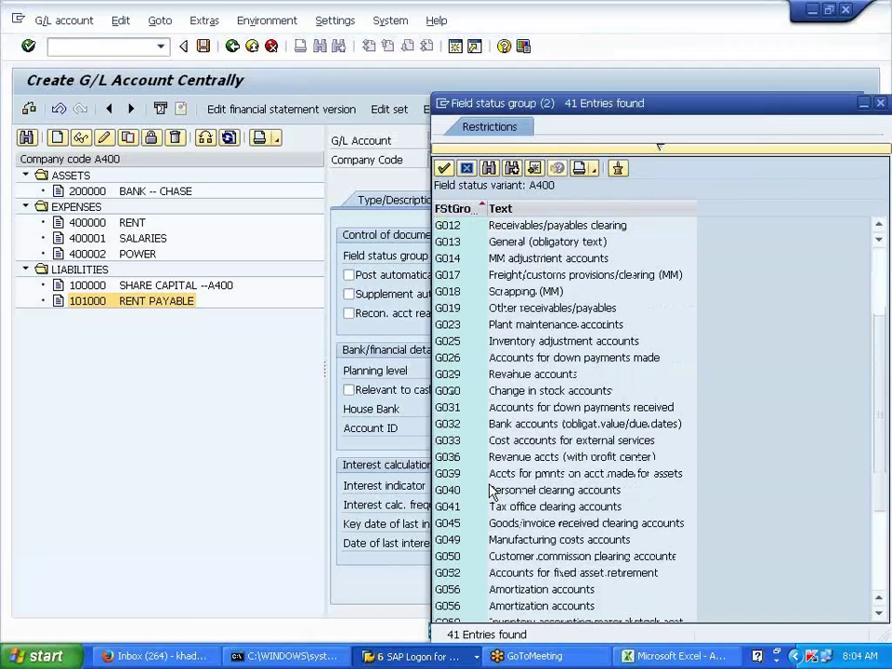
pyautogui.scroll(-1, 491, 492)
pyautogui.scroll(-1, 491, 492)
pyautogui.doubleClick(465, 563)
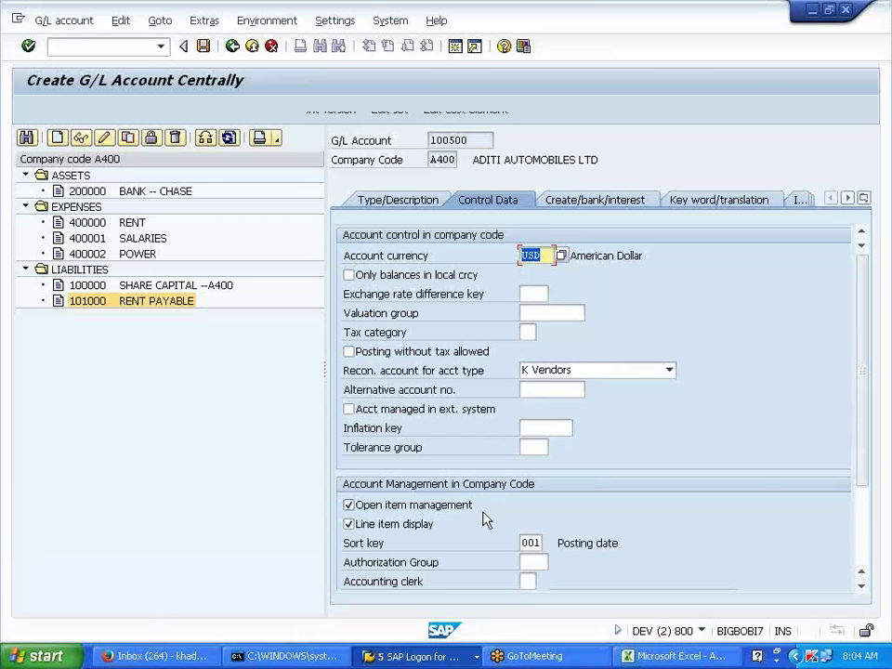
pyautogui.click(204, 48)
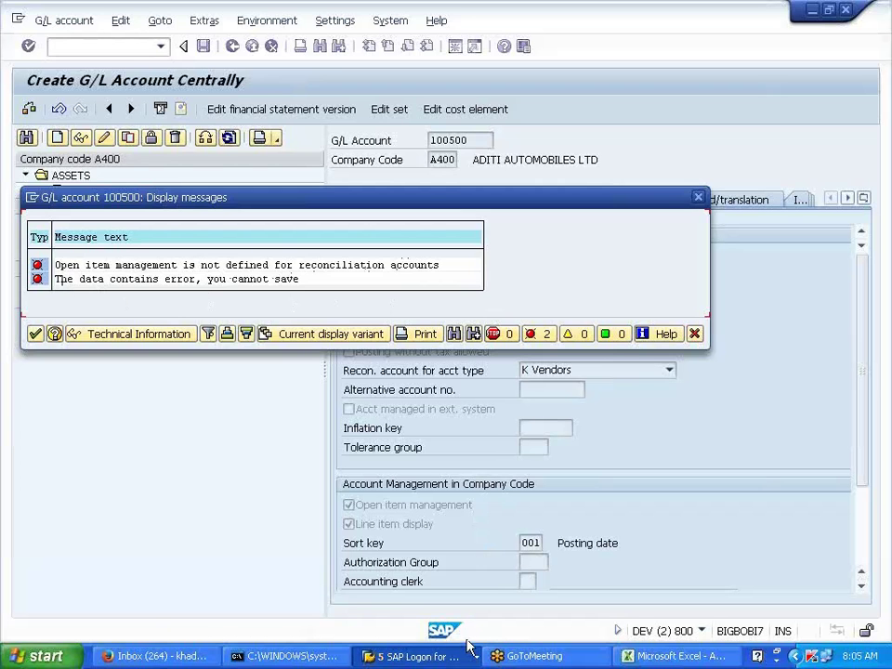
# Switch to the AR AP - A400 workbook in Excel and highlight the note CANNOT BE CREATED AS OPEN ITEM with a fill colour.
pyautogui.click(693, 657)
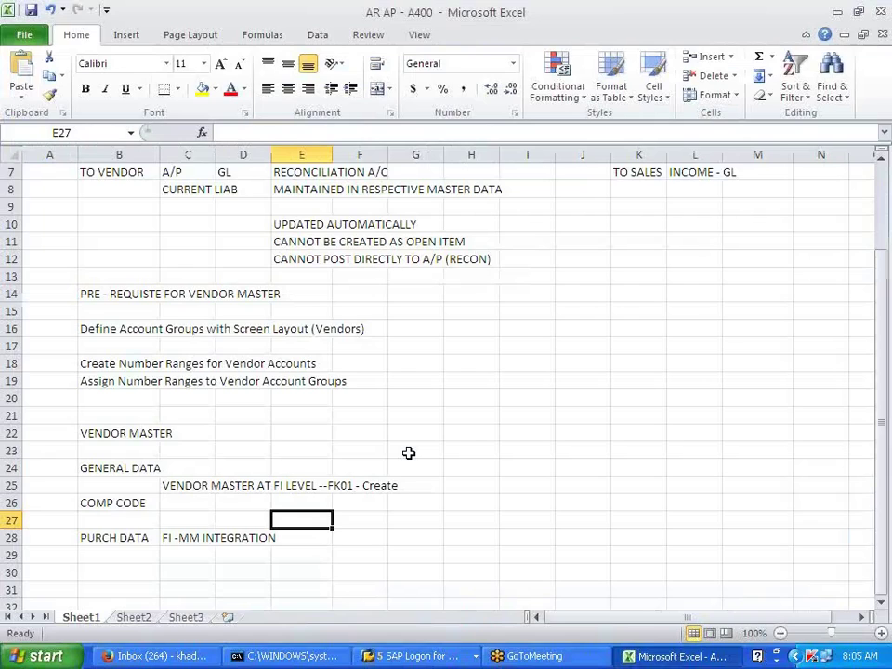
pyautogui.scroll(2, 299, 369)
pyautogui.moveTo(283, 349); pyautogui.dragTo(458, 344)
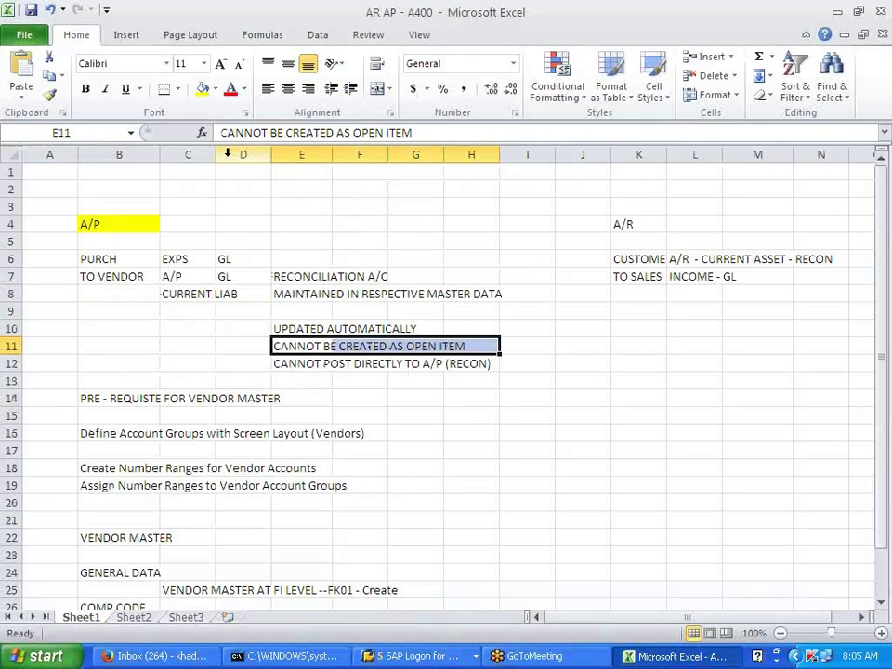
pyautogui.click(201, 88)
pyautogui.click(510, 438)
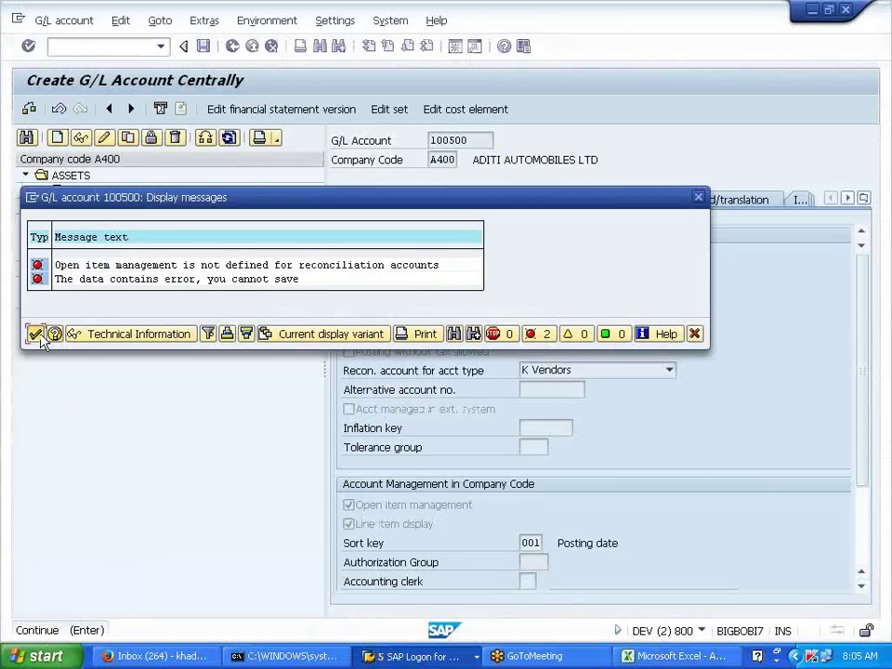
# Back in SAP, dismiss the error messages, turn off open item management for account 100500 and save the account.
pyautogui.click(36, 333)
pyautogui.click(371, 507)
pyautogui.click(201, 45)
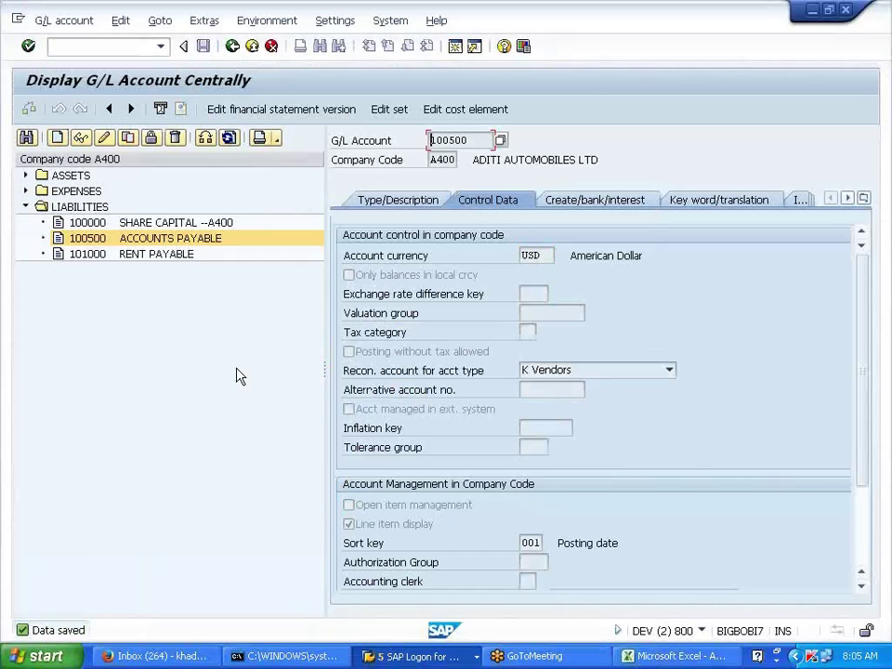
# Switch to the Create Vendor session and choose 100500 ACCOUNTS PAYABLE as the vendor's reconciliation account.
pyautogui.hotkey('alt', 'Tab')
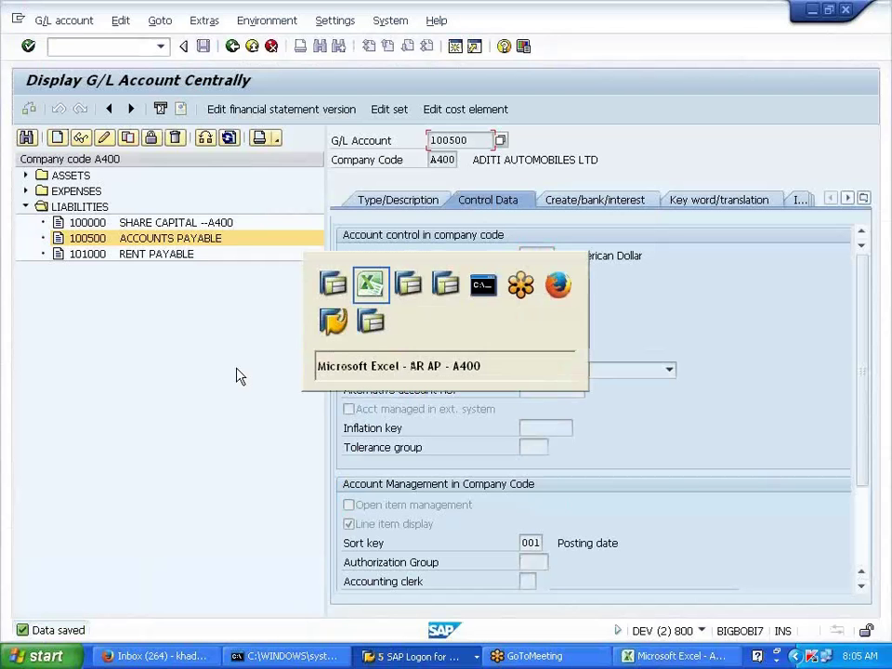
pyautogui.hotkey('alt', 'Tab')
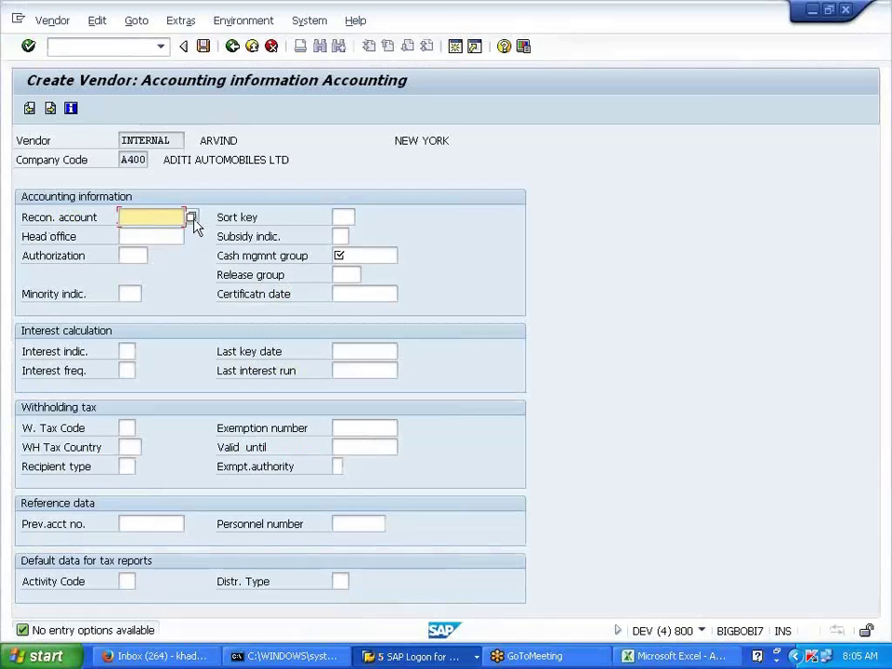
pyautogui.click(194, 222)
pyautogui.click(194, 222)
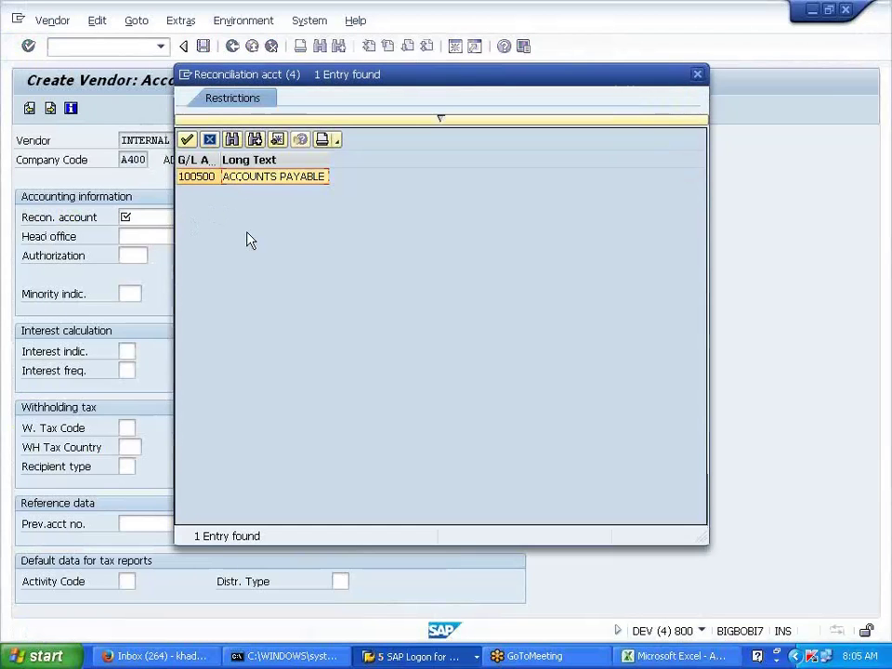
pyautogui.doubleClick(206, 176)
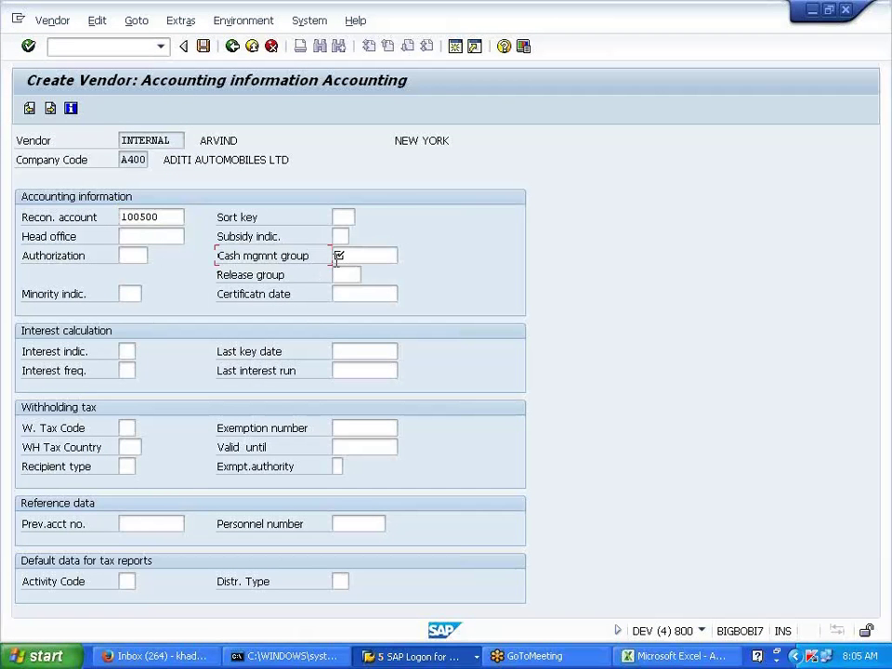
# Set the vendor's cash management group to A1 and save the vendor.
pyautogui.click(346, 258)
pyautogui.click(404, 256)
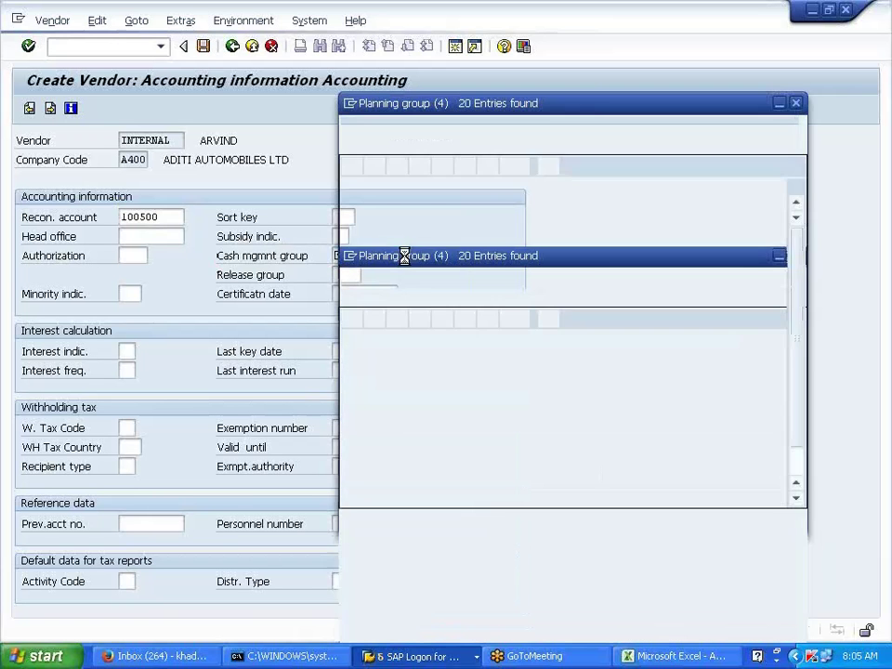
pyautogui.doubleClick(409, 206)
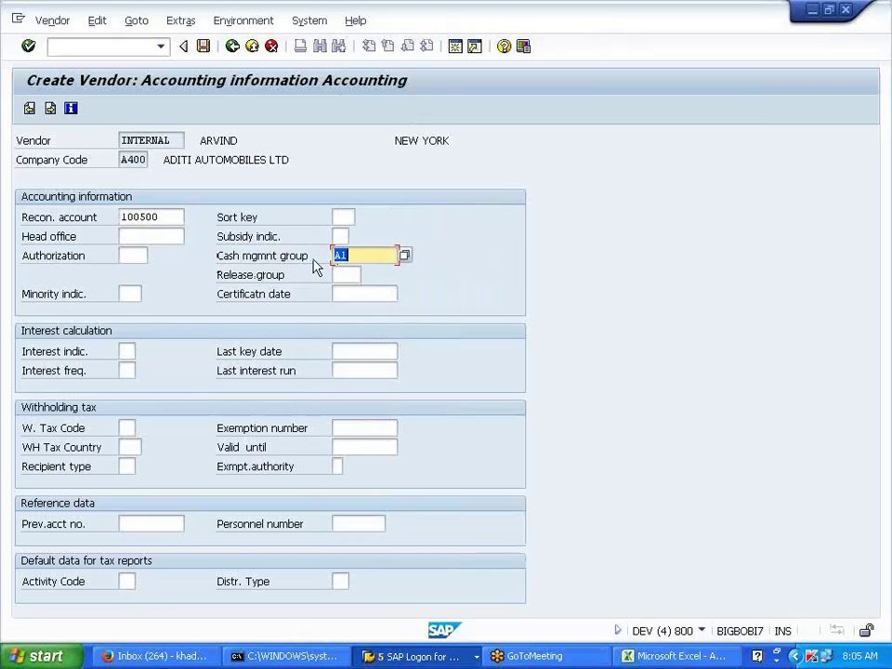
pyautogui.click(204, 46)
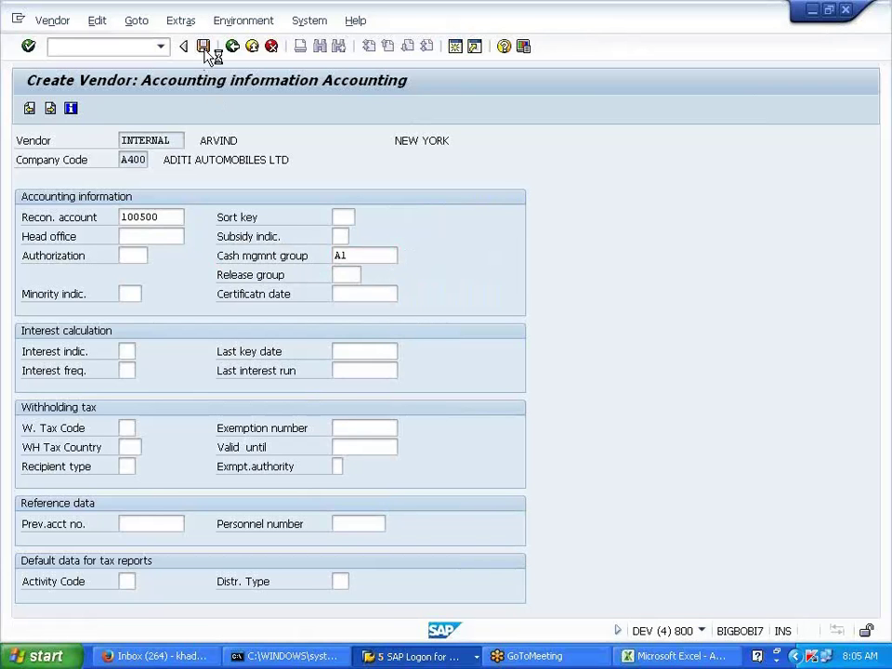
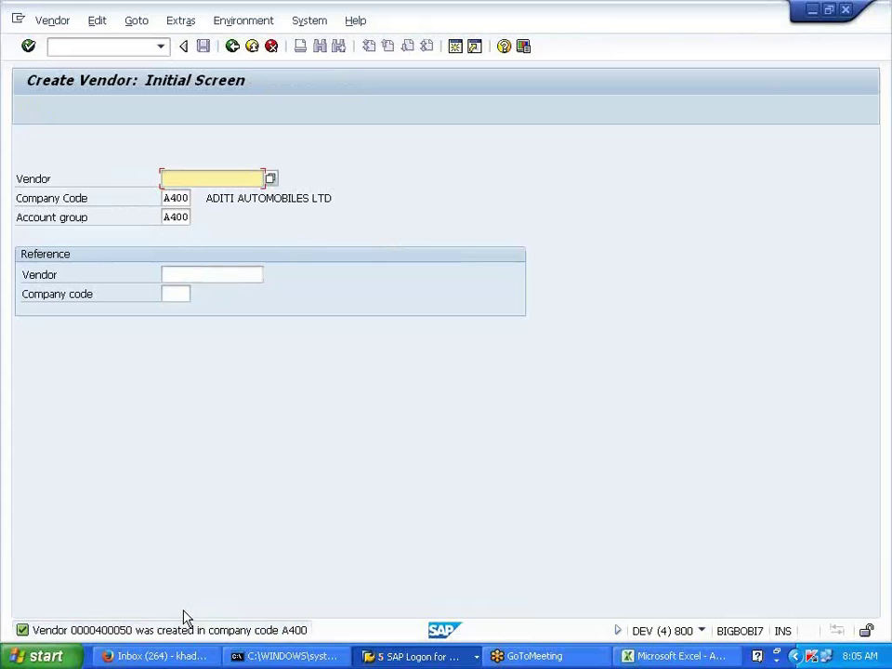
# Open the details of the vendor creation message, copy its headline text and close the details window.
pyautogui.doubleClick(130, 632)
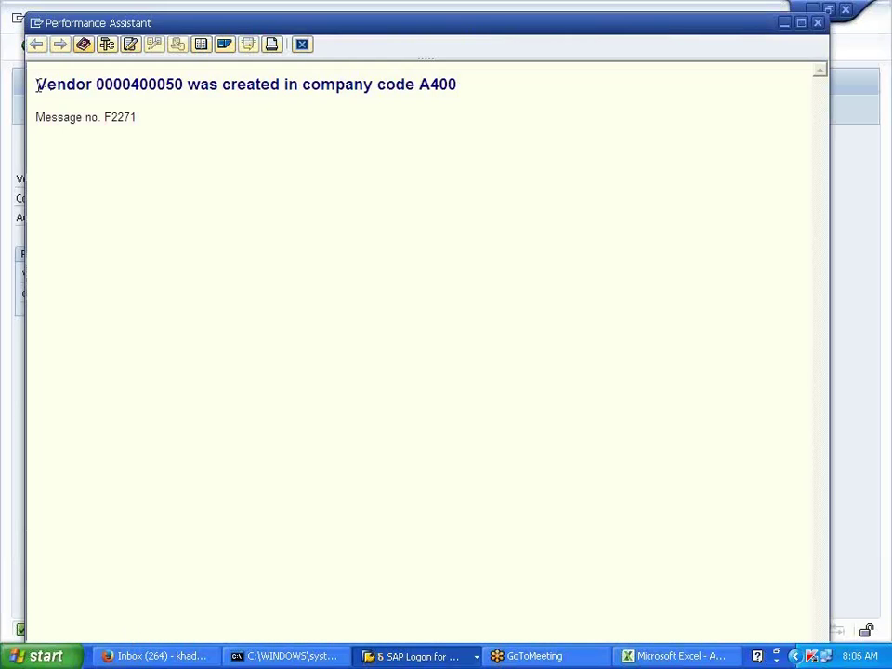
pyautogui.moveTo(38, 86); pyautogui.dragTo(467, 45)
pyautogui.hotkey('ctrl', 'c')
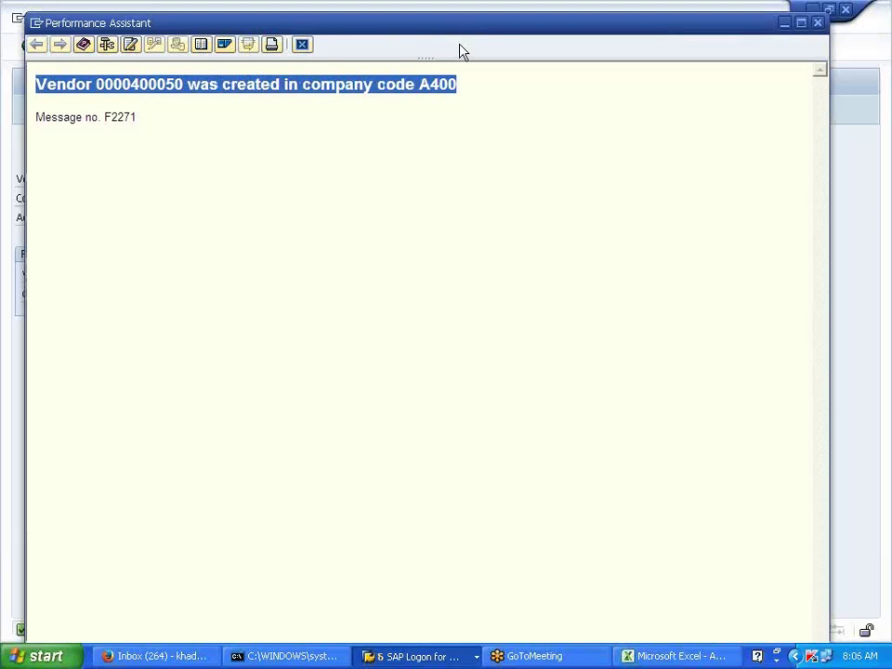
pyautogui.click(813, 22)
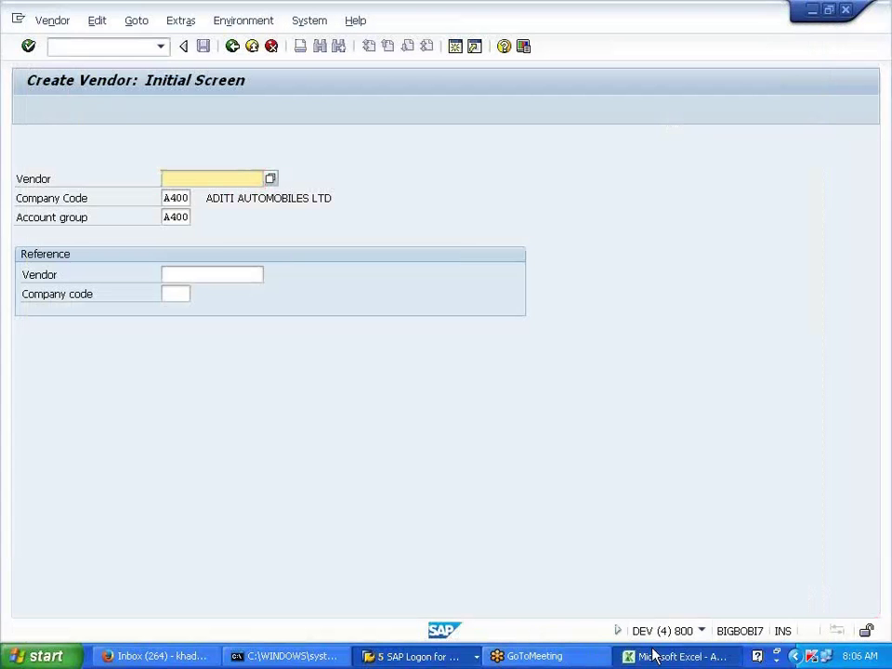
# Switch to the AR AP - A400 workbook in Excel and paste the vendor creation message into row 31 below the vendor master notes.
pyautogui.click(655, 656)
pyautogui.scroll(-5, 284, 589)
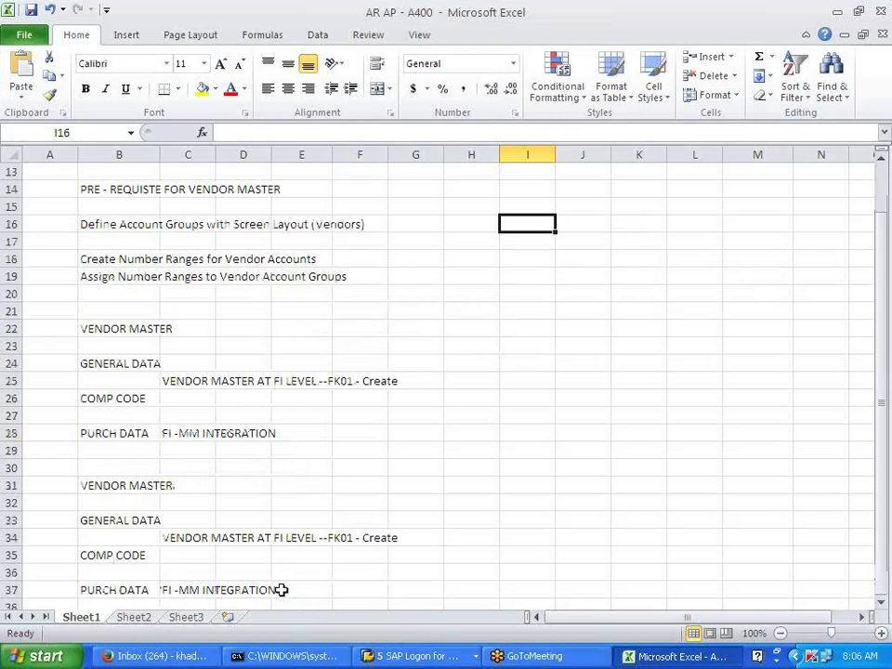
pyautogui.click(41, 374)
pyautogui.hotkey('ctrl', 'v')
pyautogui.click(125, 432)
pyautogui.scroll(1, 253, 472)
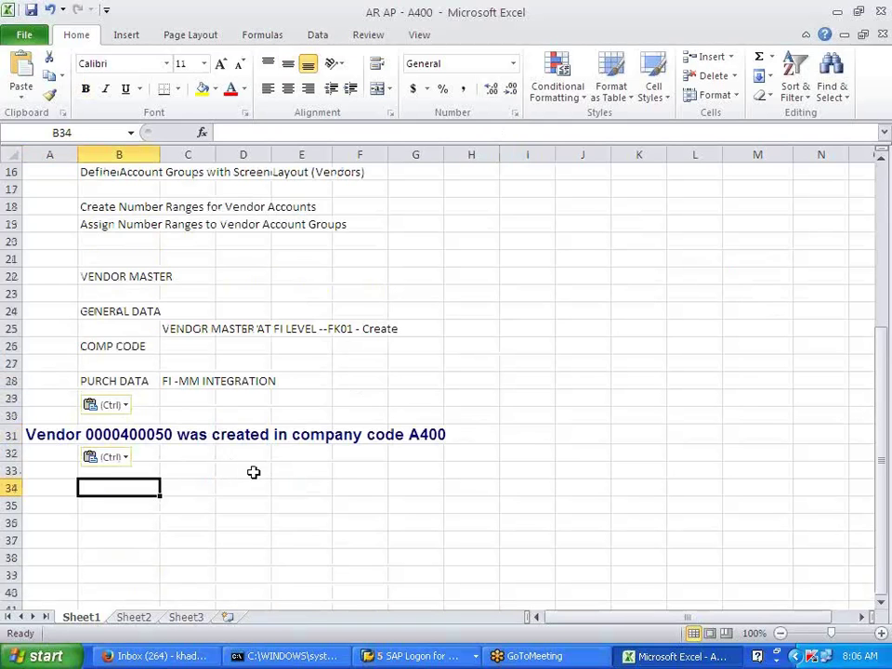
# Enter the heading POST VENDOR INVOICE in cell B34 below the pasted message.
pyautogui.scroll(5, 253, 472)
pyautogui.scroll(-2, 254, 472)
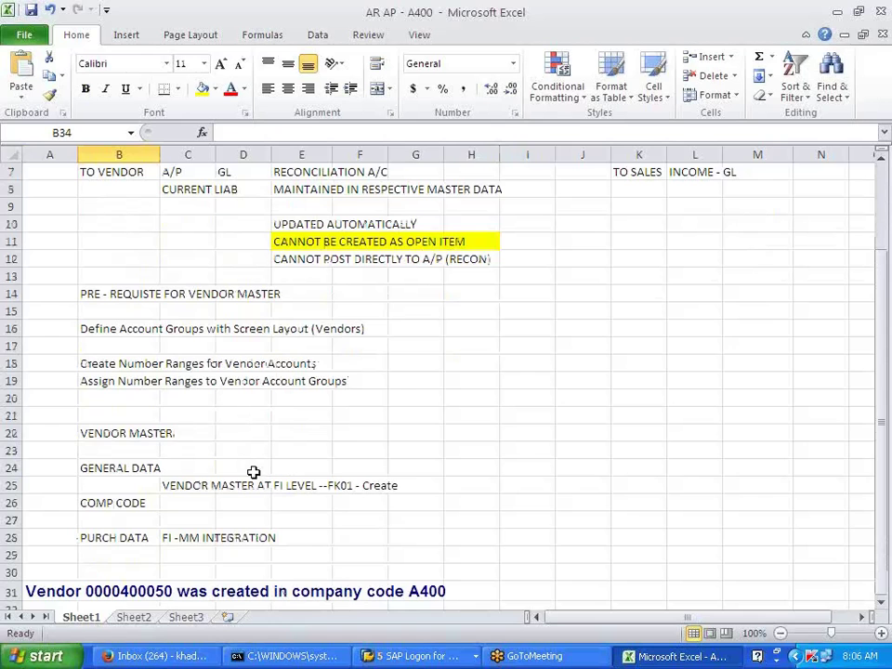
pyautogui.scroll(-4, 253, 472)
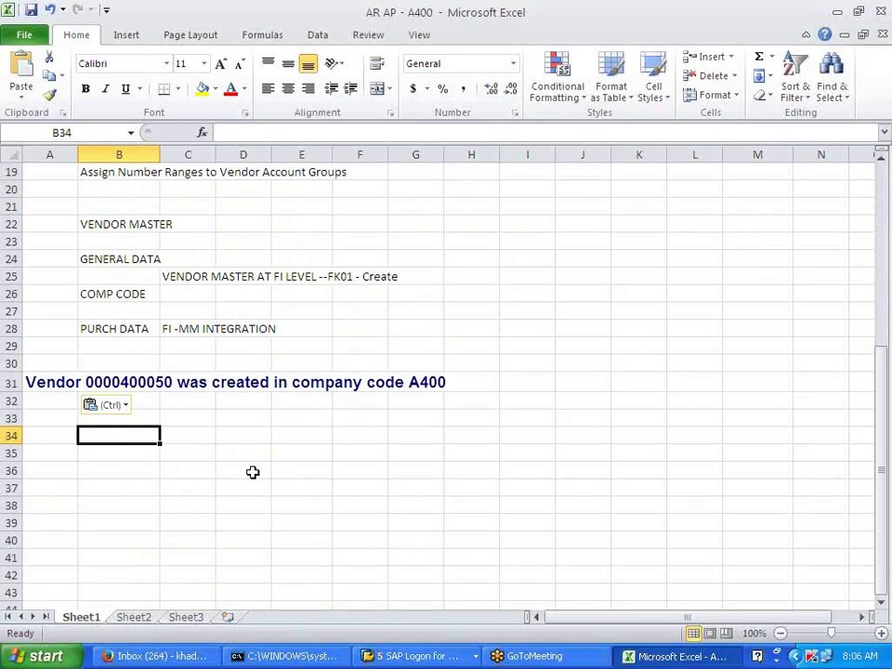
pyautogui.write('POST VE')
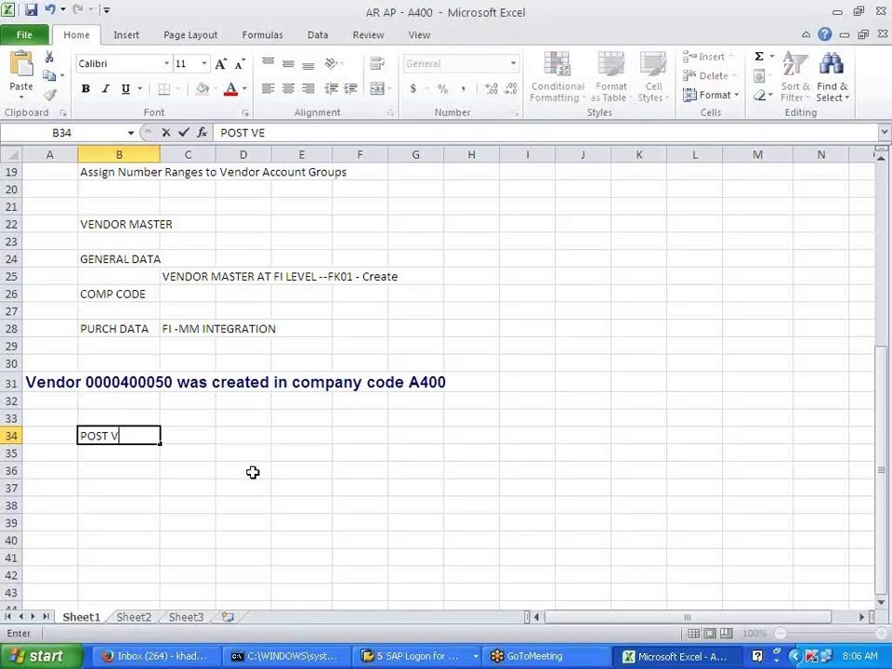
pyautogui.write('NDOR INVOICE')
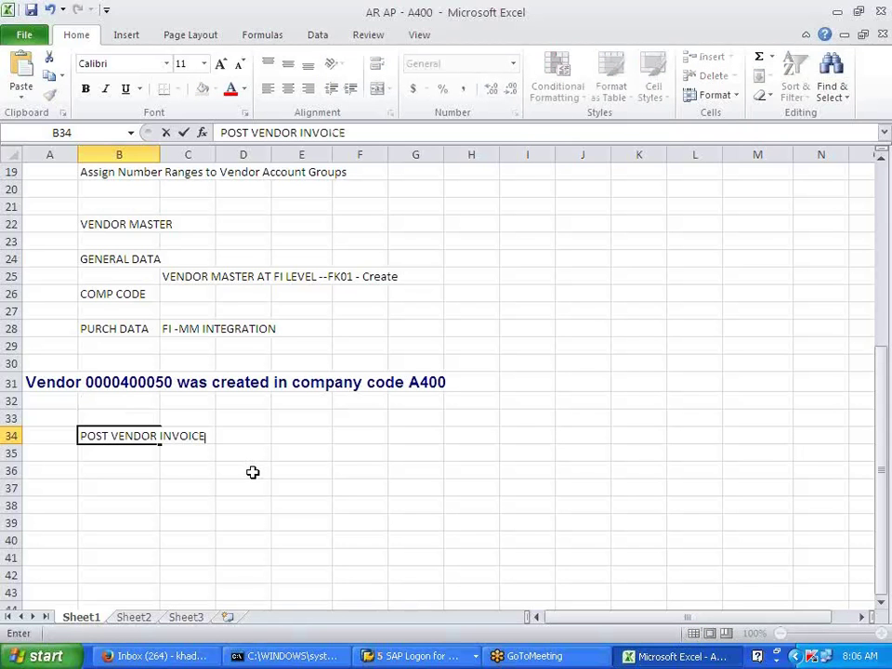
pyautogui.press('Return')
pyautogui.press('Return')
pyautogui.press('Return')
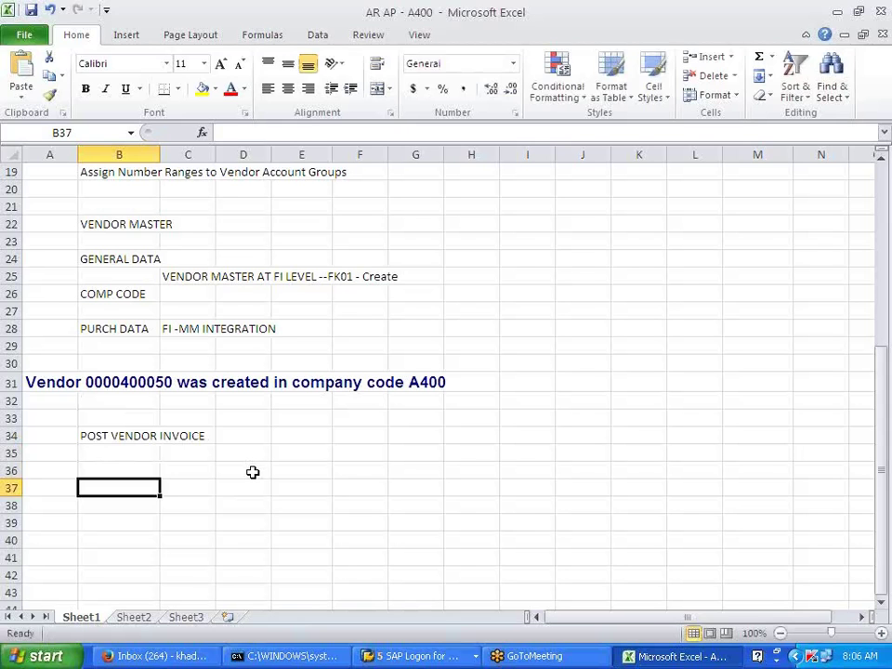
# Write the invoice entry with PURCH in B37, TO and the vendor's name in B38, and UPDATE RECON in C38.
pyautogui.write('PURCH')
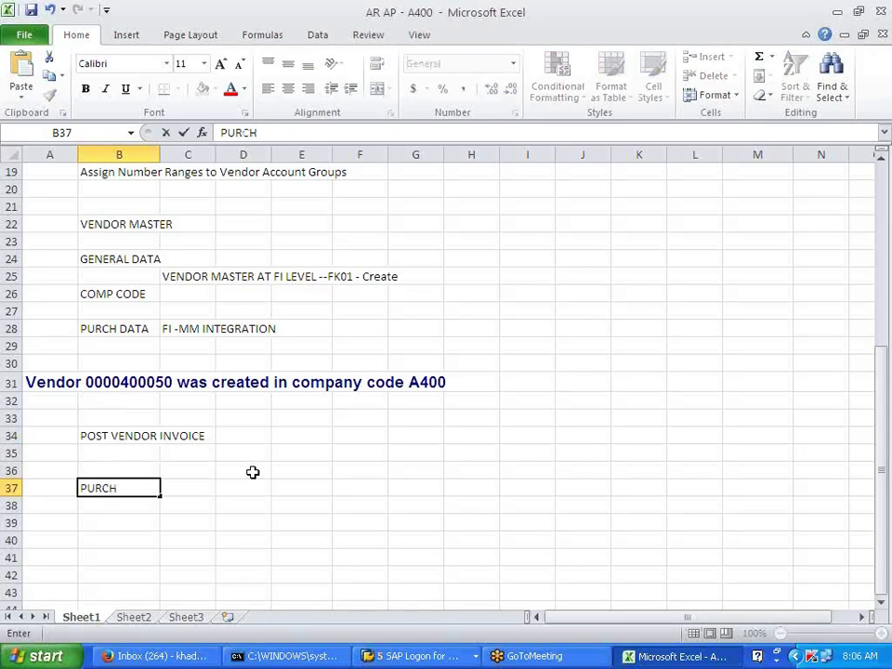
pyautogui.press('Return')
pyautogui.write('TO AR')
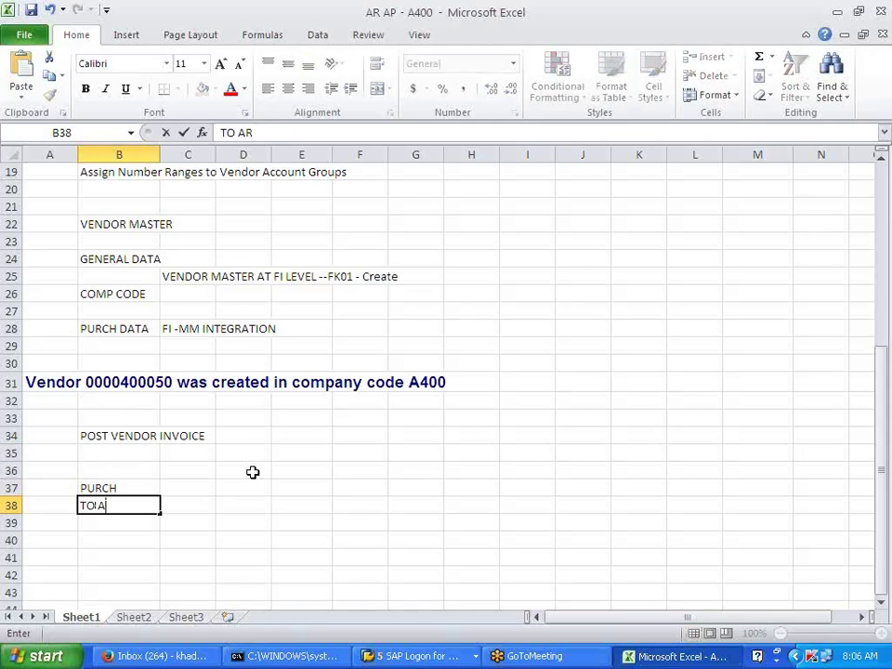
pyautogui.write('VIND')
pyautogui.click(223, 504)
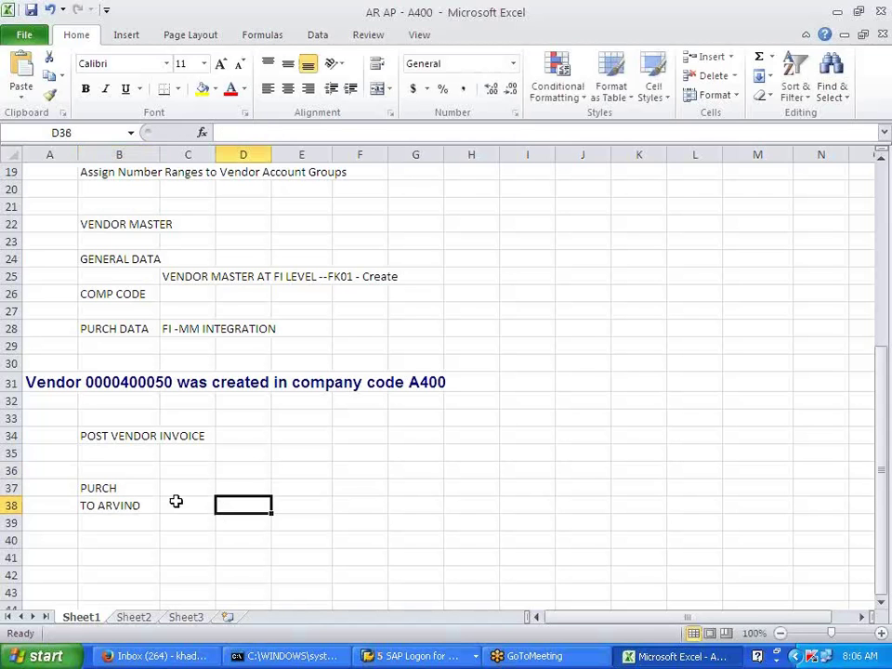
pyautogui.click(186, 507)
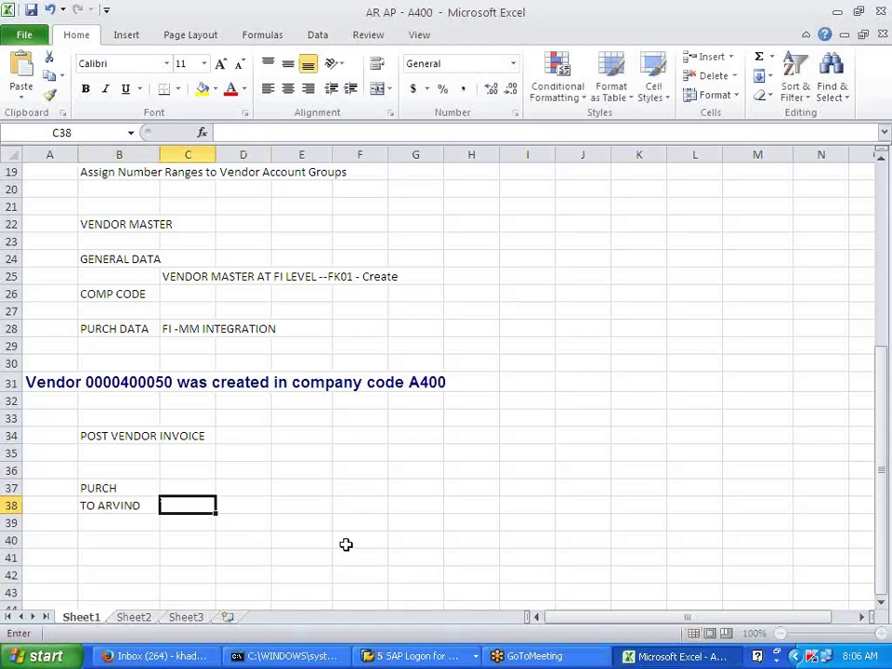
pyautogui.write('UPDATE RECON')
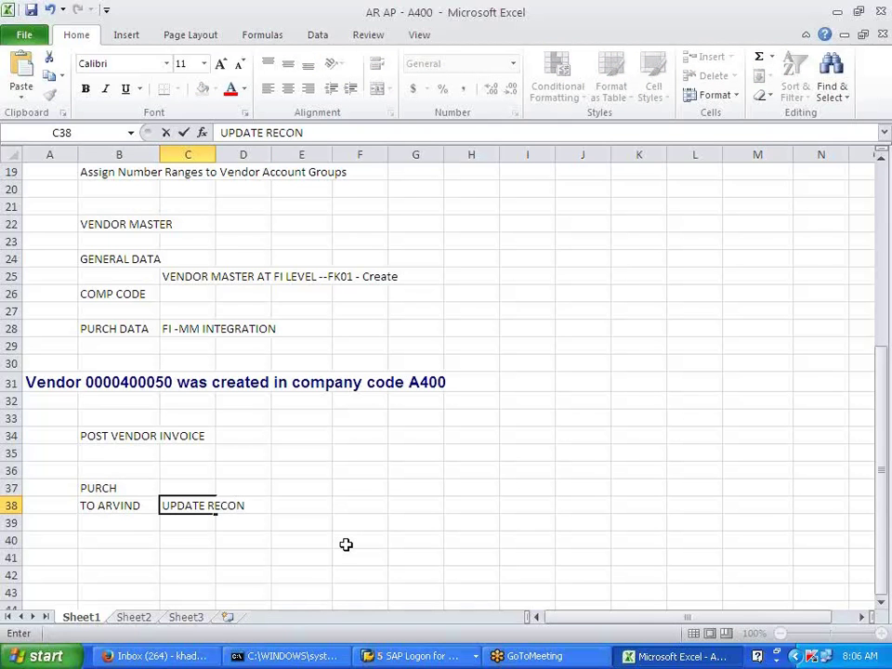
pyautogui.click(344, 541)
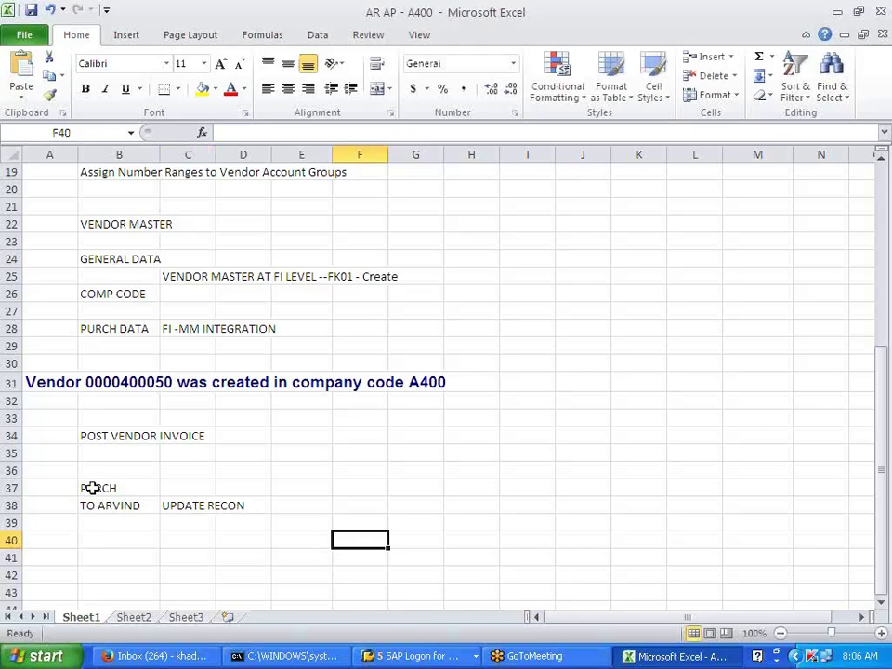
# Label the invoice entry with DOC TYPE - KR in cell A36.
pyautogui.moveTo(98, 491); pyautogui.dragTo(92, 503)
pyautogui.click(63, 472)
pyautogui.write('KR')
pyautogui.click(164, 538)
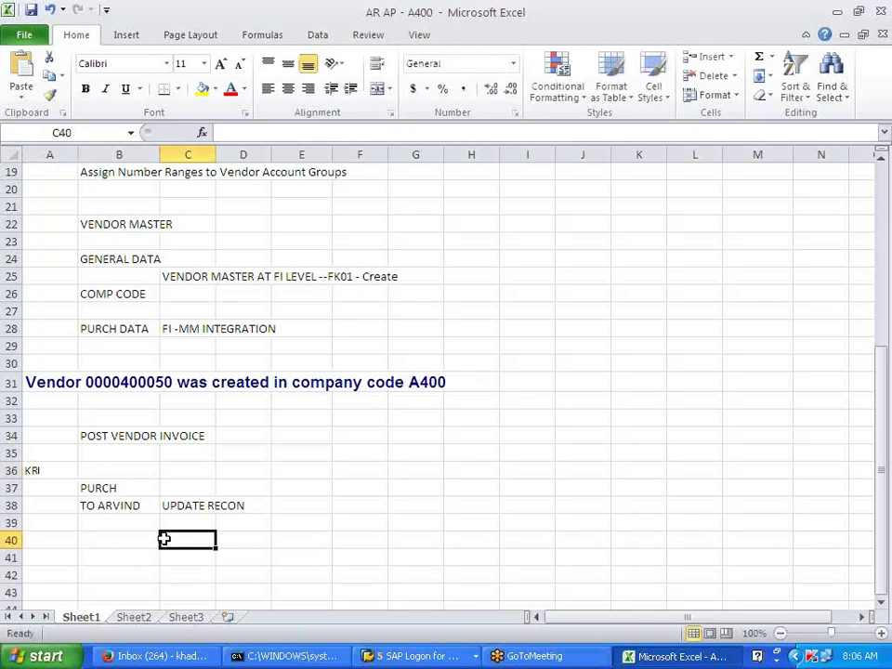
pyautogui.click(59, 474)
pyautogui.press('BackSpace')
pyautogui.write('DDC')
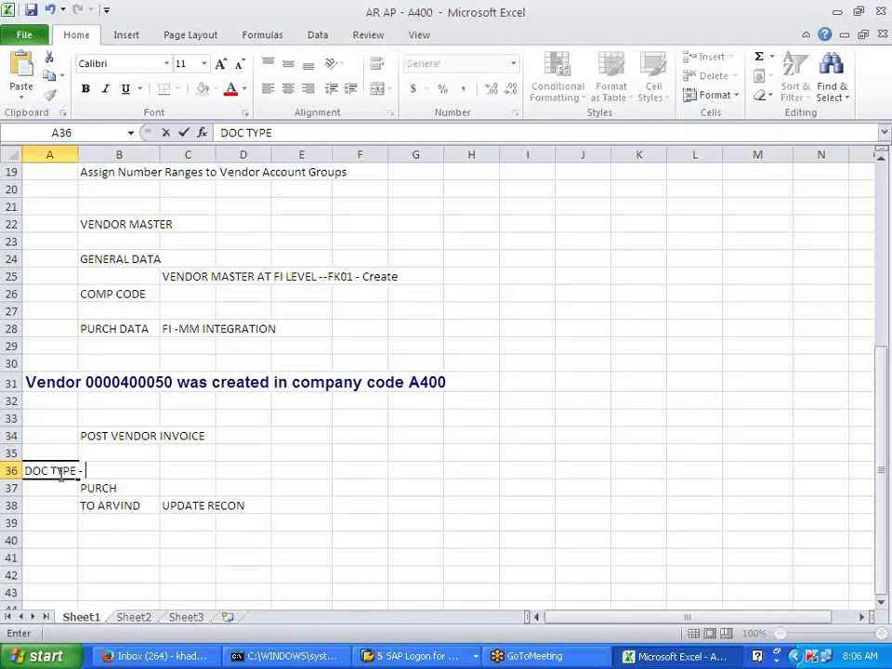
pyautogui.write(' TYPE - KR')
pyautogui.click(151, 537)
# Widen column A to fit the document type label and enter POST F-43/FB60 in cell B36.
pyautogui.moveTo(114, 488); pyautogui.dragTo(221, 508)
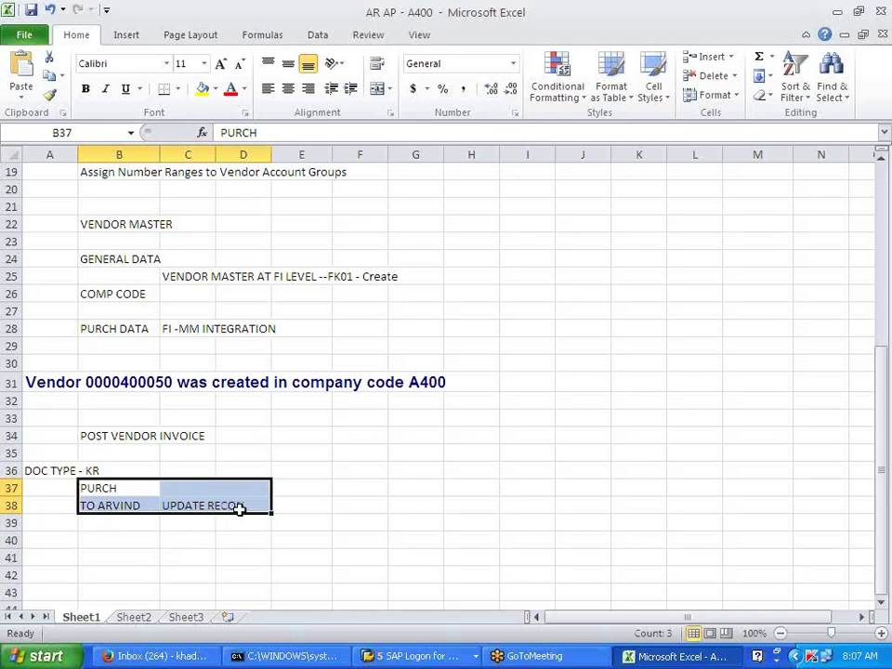
pyautogui.moveTo(74, 153); pyautogui.dragTo(101, 161)
pyautogui.press('Up')
pyautogui.write('POST')
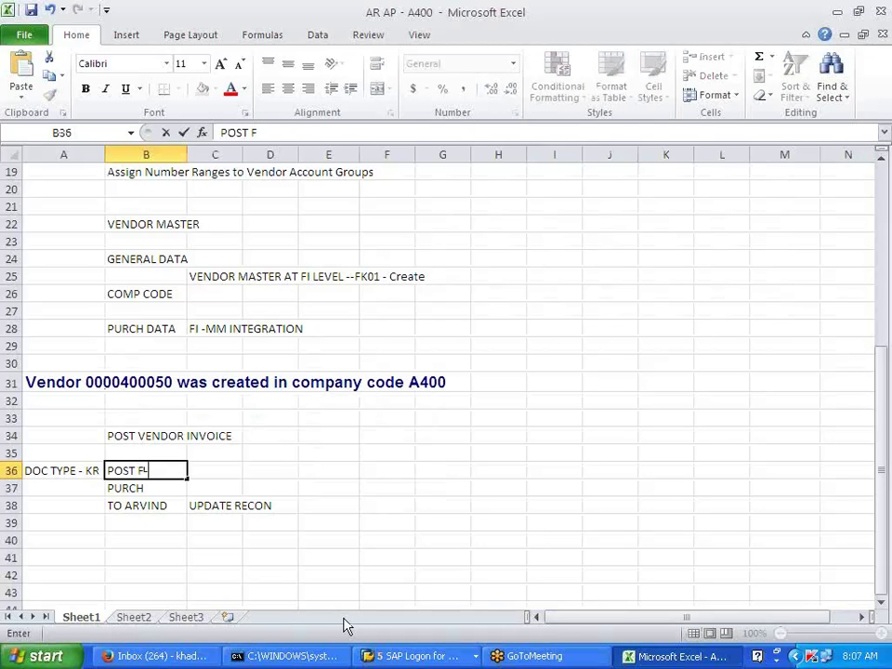
pyautogui.write('F-43/FB60')
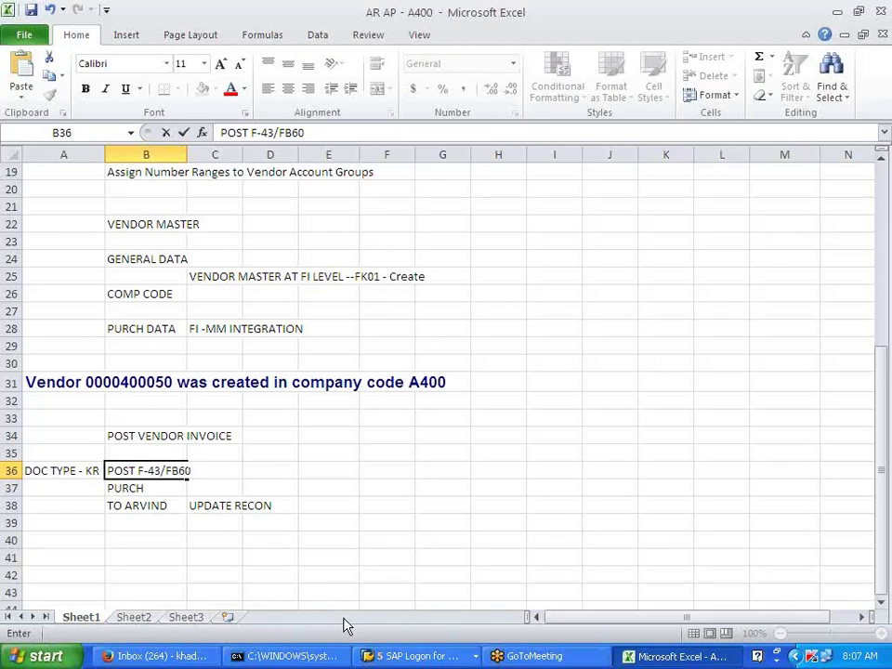
pyautogui.click(324, 576)
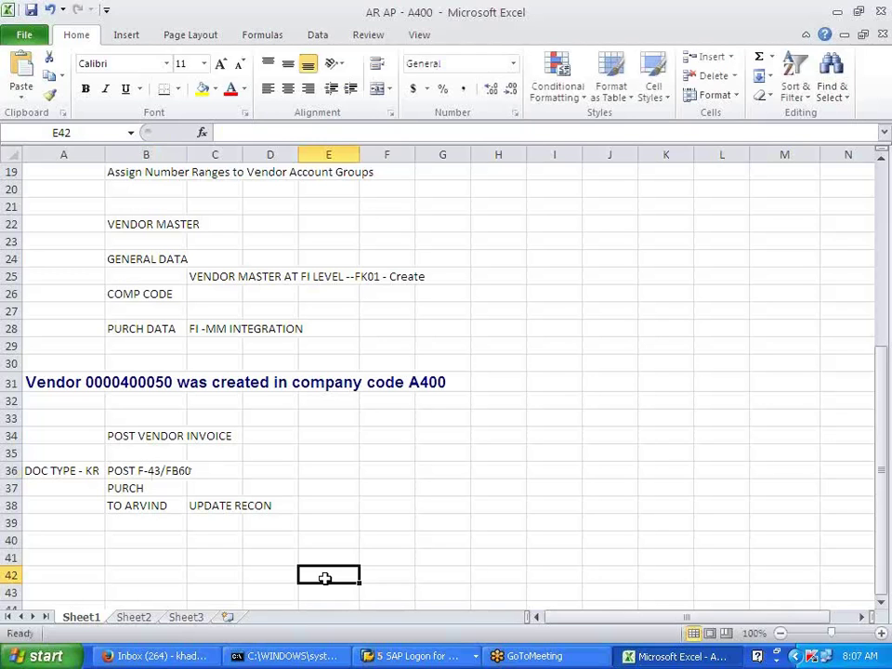
# Enter the heading POSTING KEY FOR VENDOR in cell B40.
pyautogui.click(111, 542)
pyautogui.write('P')
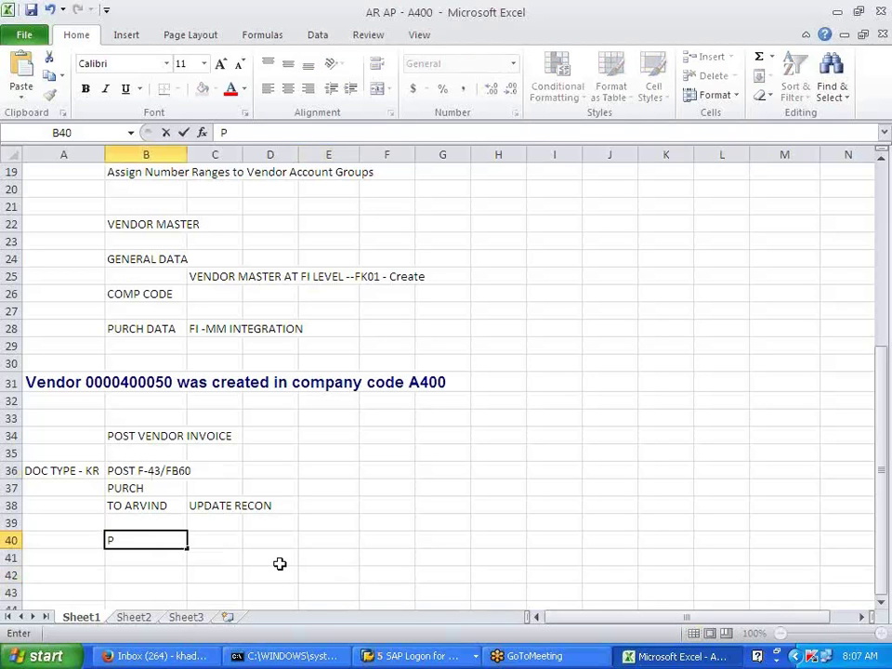
pyautogui.write('SOTI')
pyautogui.press('BackSpace')
pyautogui.press('BackSpace')
pyautogui.press('BackSpace')
pyautogui.press('BackSpace')
pyautogui.write('OSTING KEY')
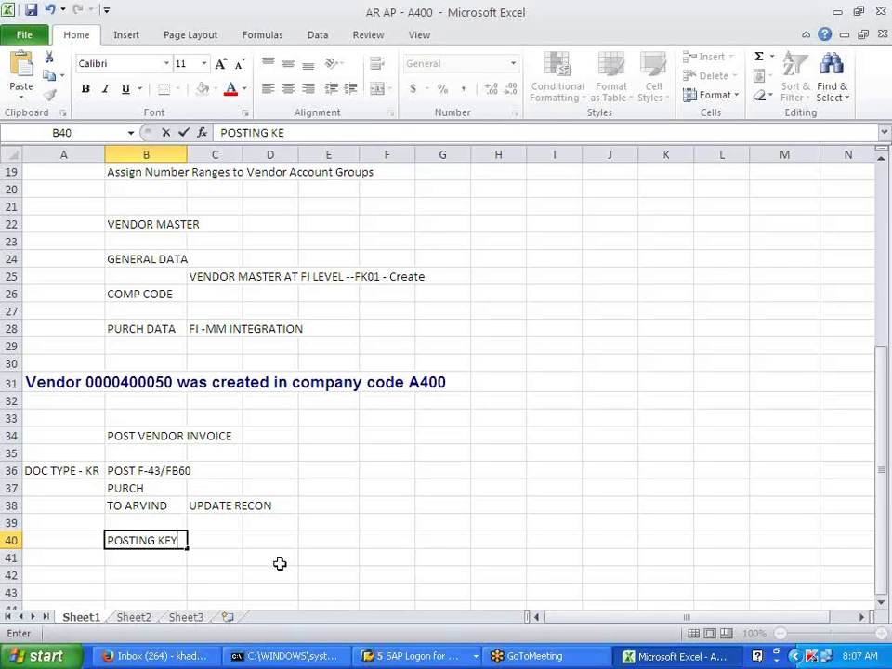
pyautogui.write(' FOR VENDOR')
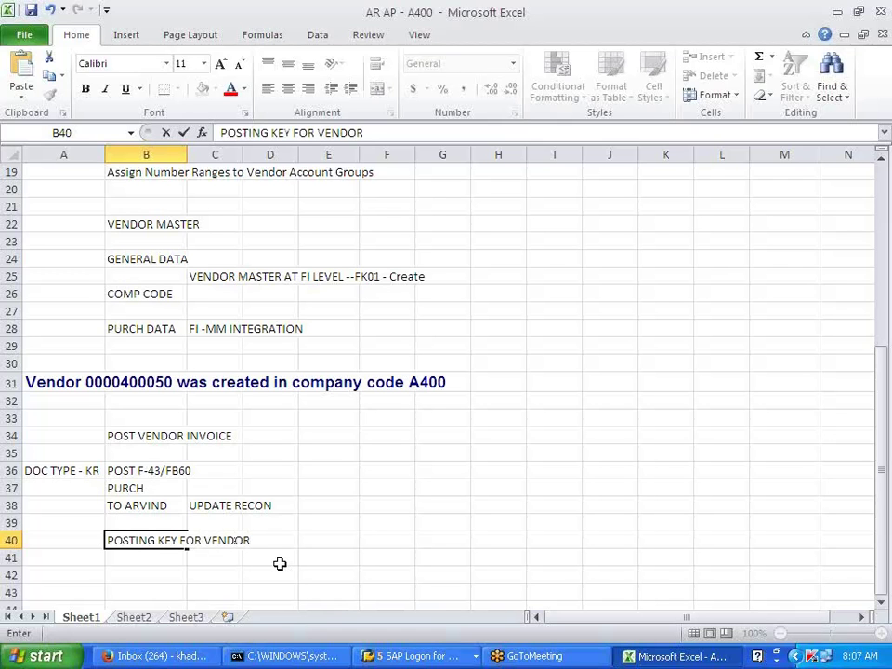
pyautogui.press('Return')
pyautogui.press('Return')
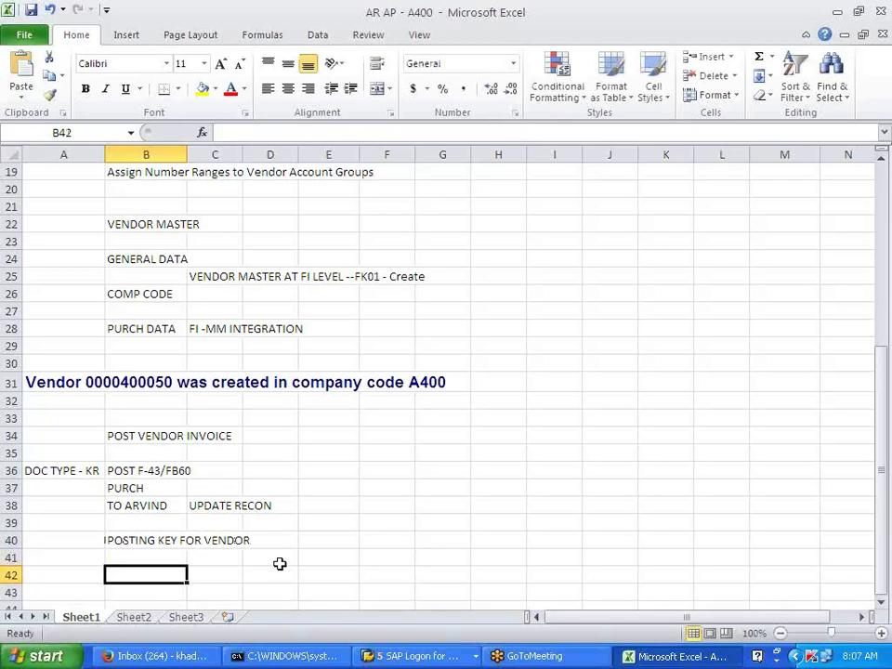
# List the vendor posting keys in B42:C43 as 25 DR and 31 CR.
pyautogui.write('25')
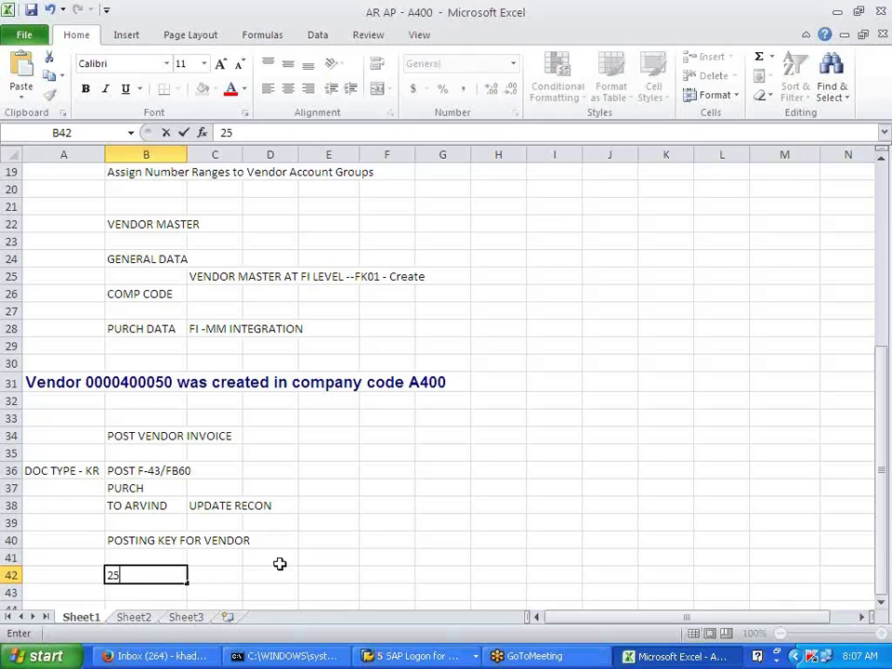
pyautogui.press('Tab')
pyautogui.write('DR')
pyautogui.press('Return')
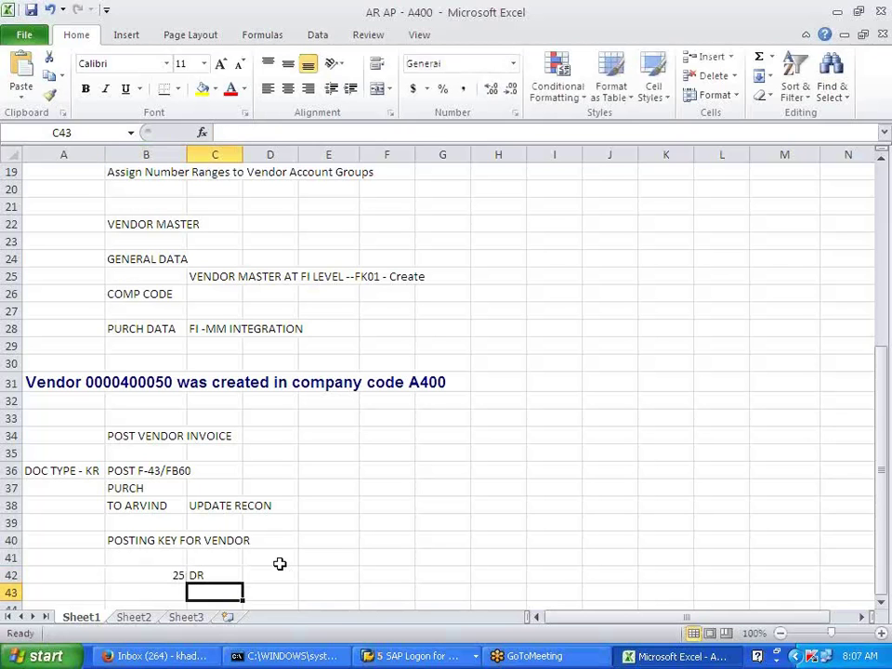
pyautogui.press('Left')
pyautogui.write('31')
pyautogui.press('Tab')
pyautogui.write('CR')
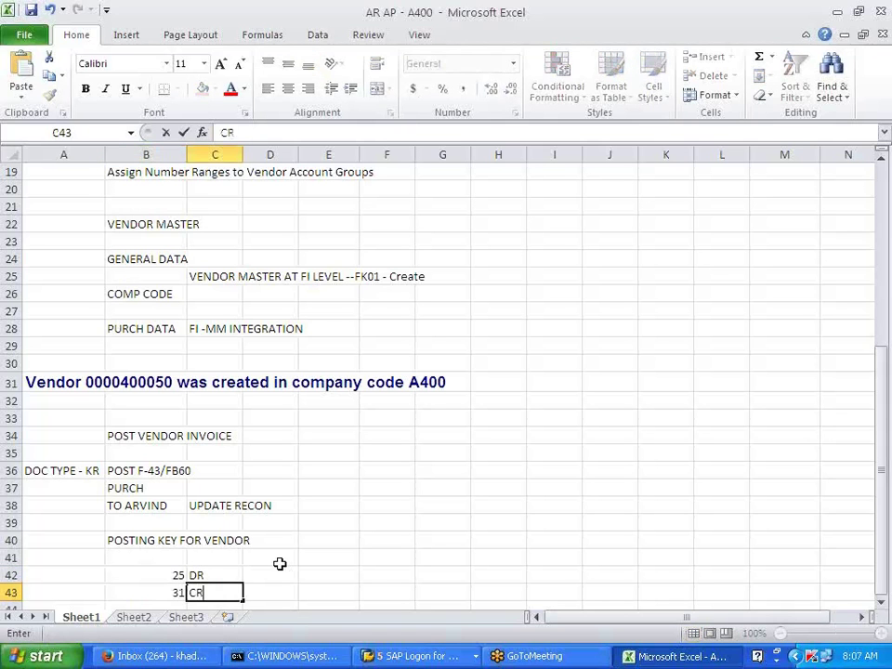
pyautogui.click(310, 505)
# Move the two posting key rows up so that they start in B41, directly under their heading.
pyautogui.moveTo(173, 574); pyautogui.dragTo(205, 592)
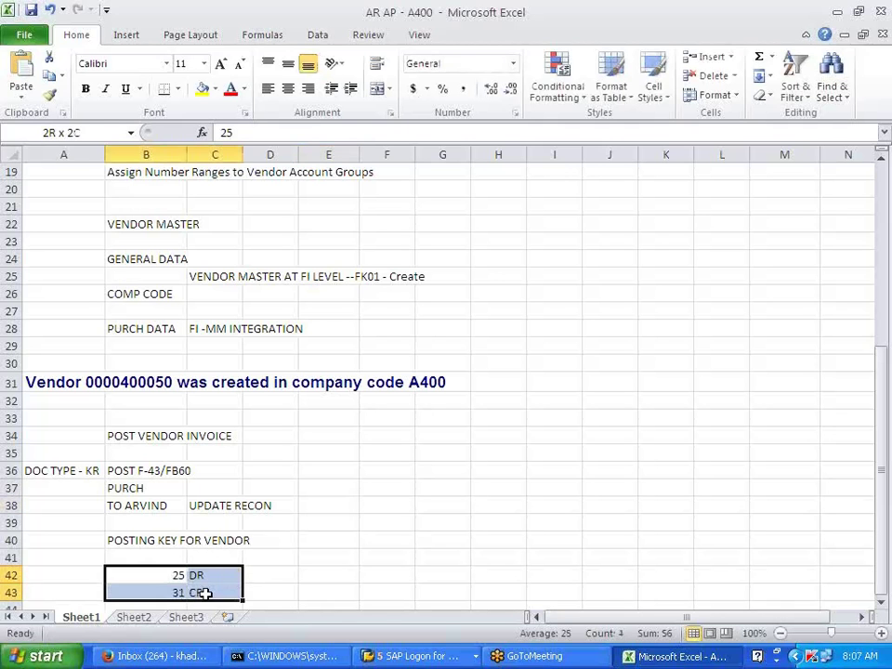
pyautogui.hotkey('ctrl', 'c')
pyautogui.click(153, 562)
pyautogui.hotkey('ctrl', 'v')
pyautogui.click(321, 575)
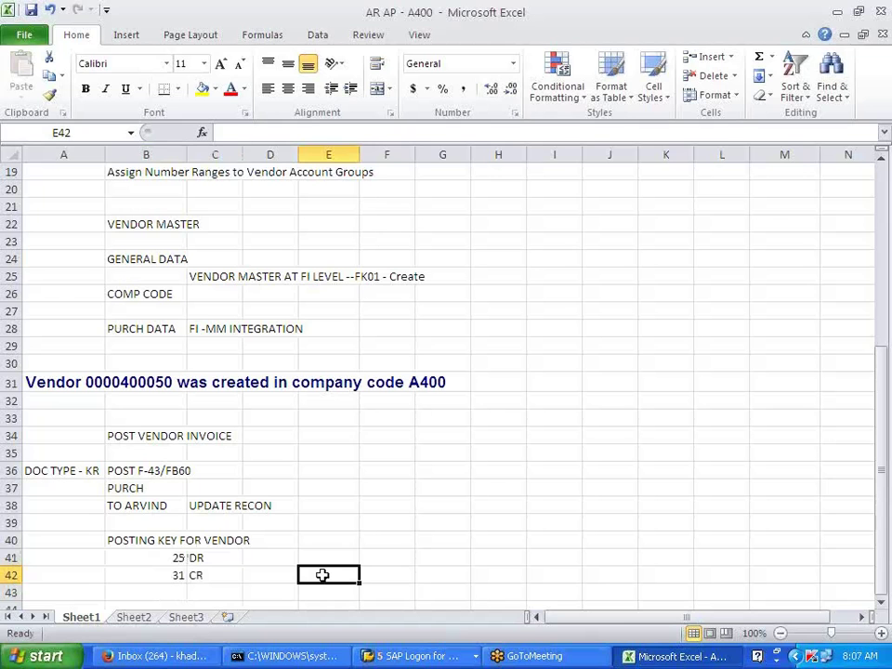
# Enter posting key 25 beside PURCH in A37 and 35 beside the vendor line in A38.
pyautogui.click(139, 485)
pyautogui.click(167, 507)
pyautogui.click(401, 556)
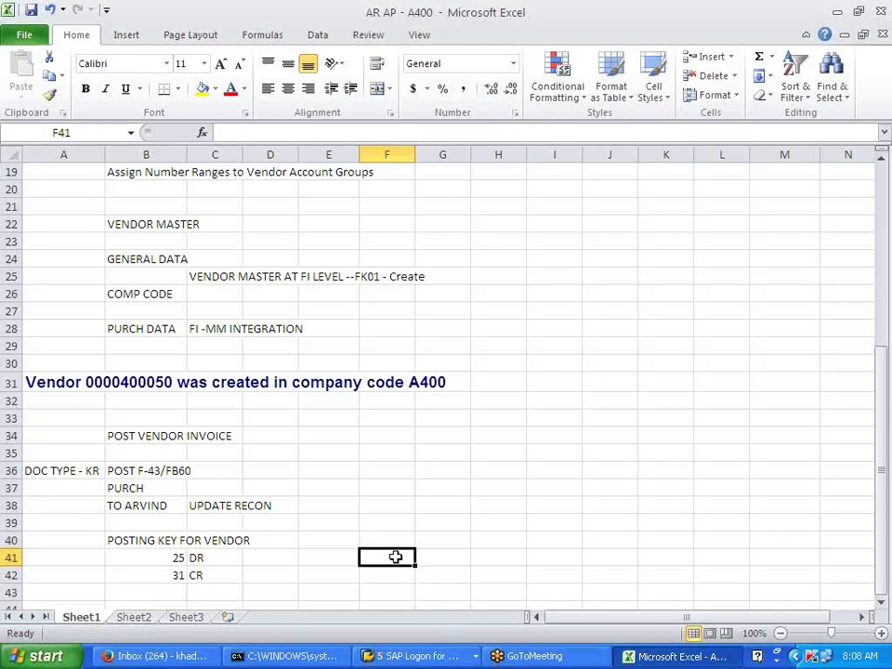
pyautogui.click(81, 492)
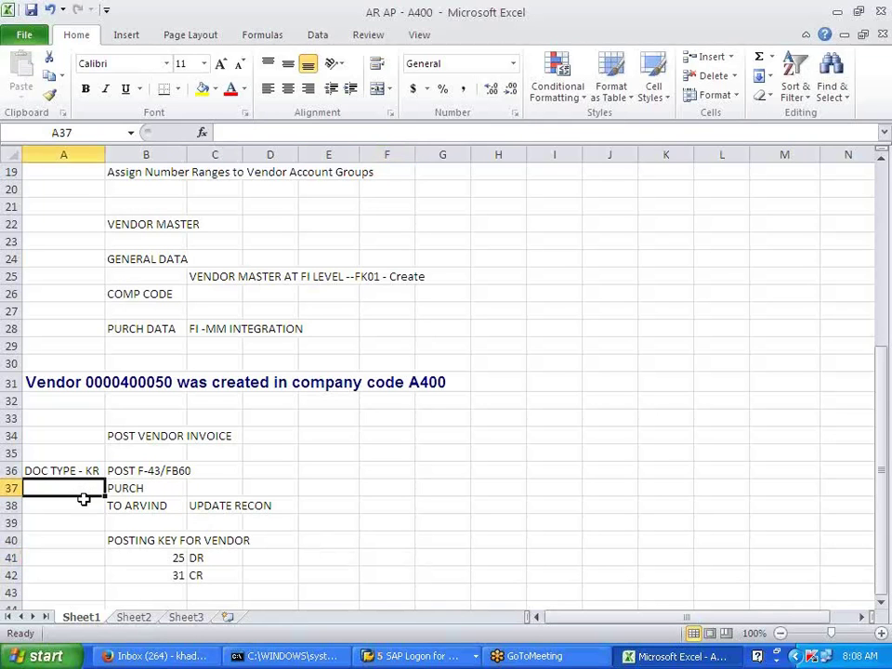
pyautogui.press('F2')
pyautogui.write('25')
pyautogui.press('Return')
pyautogui.write('35')
pyautogui.click(587, 560)
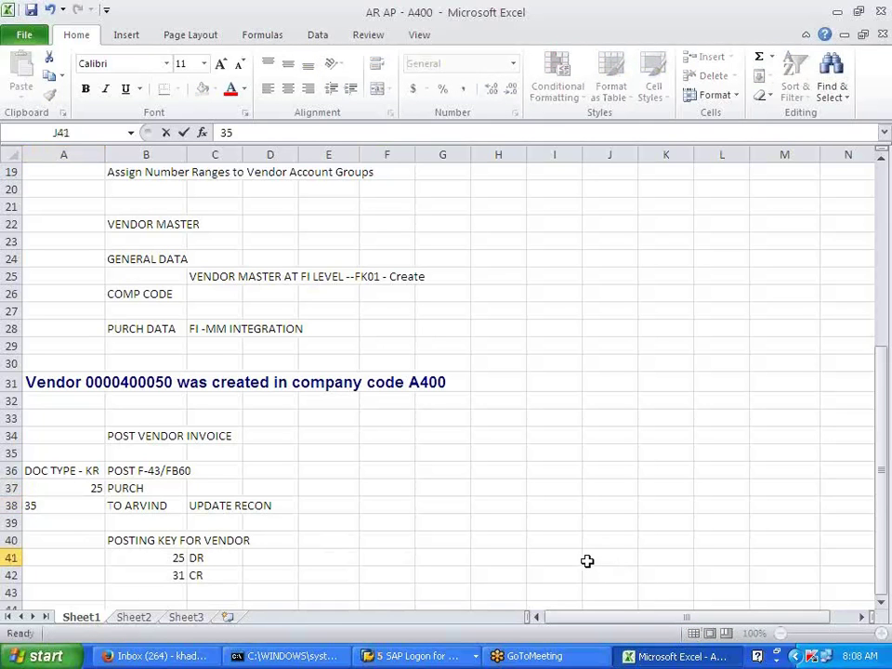
pyautogui.click(168, 491)
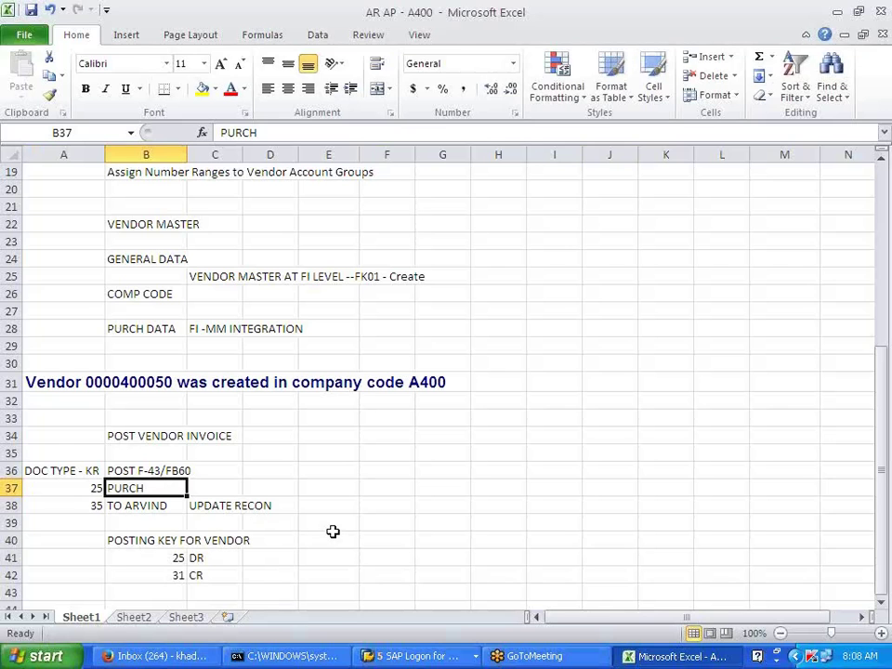
# Correct the posting key beside the vendor line in A38 to 31.
pyautogui.doubleClick(96, 506)
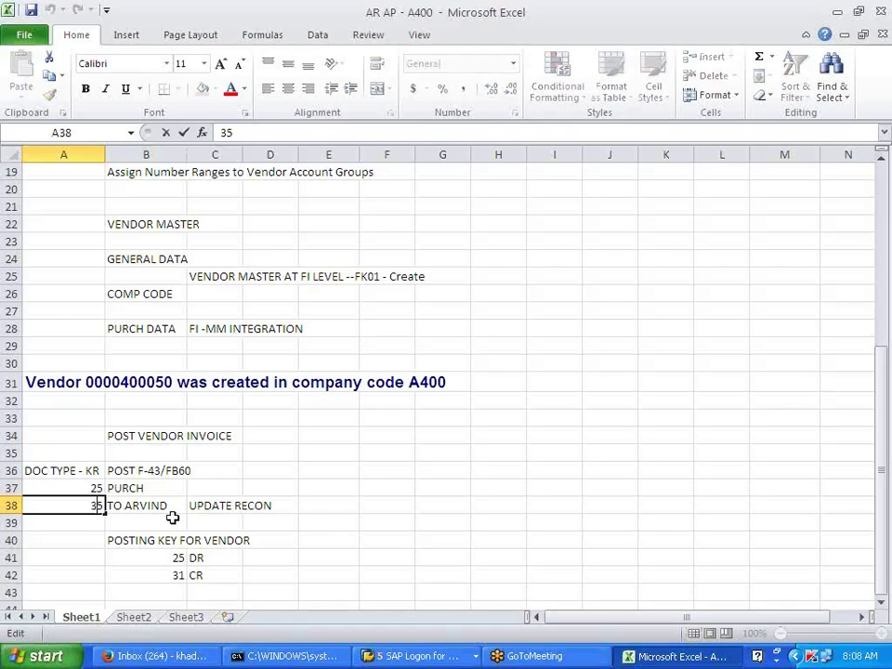
pyautogui.press('BackSpace')
pyautogui.write('1')
pyautogui.click(368, 511)
# Mark the PURCH line as GL in C37 and set its posting key in A37 to 40.
pyautogui.click(139, 484)
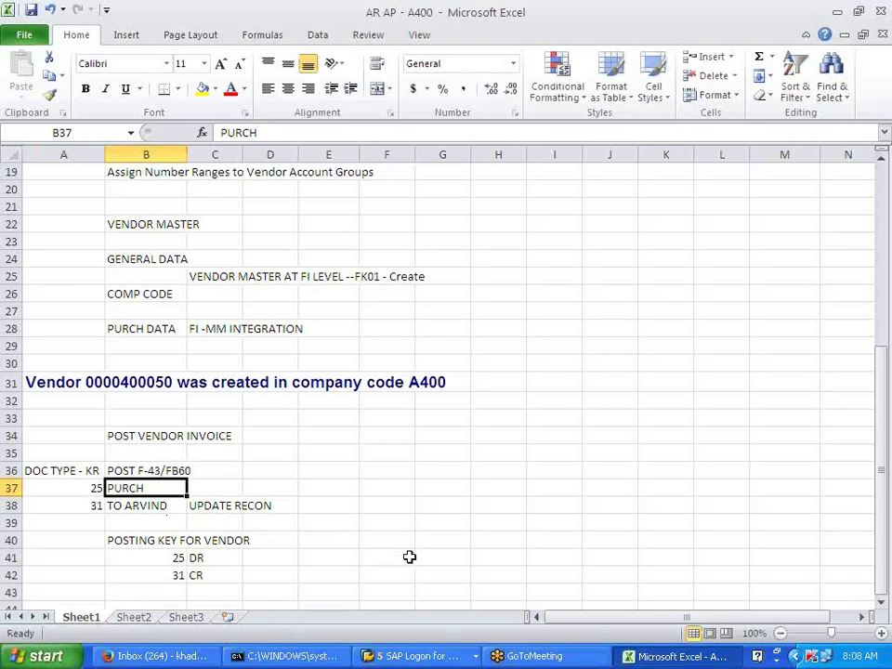
pyautogui.click(231, 492)
pyautogui.write('GL')
pyautogui.click(332, 500)
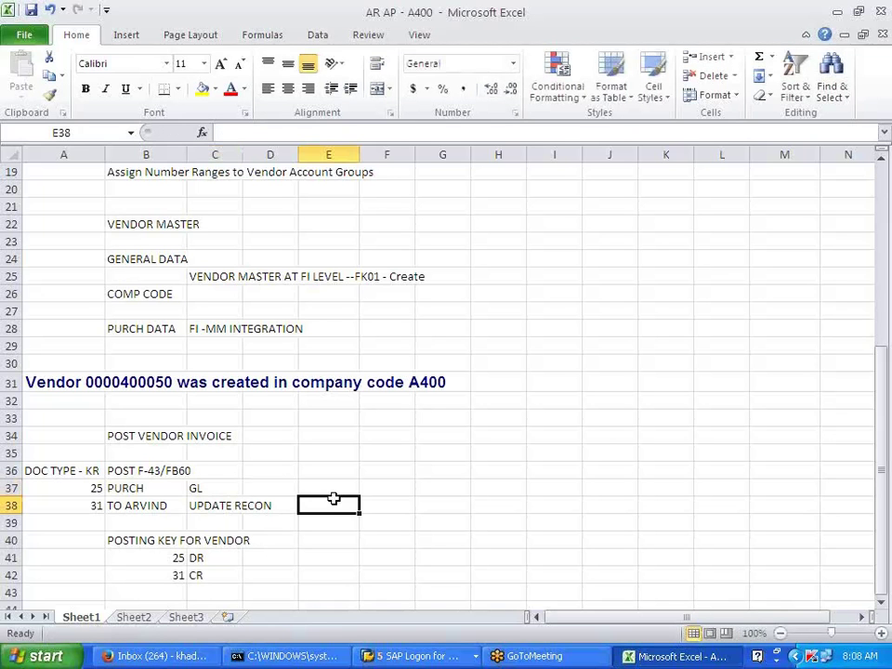
pyautogui.click(98, 485)
pyautogui.press('BackSpace')
pyautogui.click(391, 559)
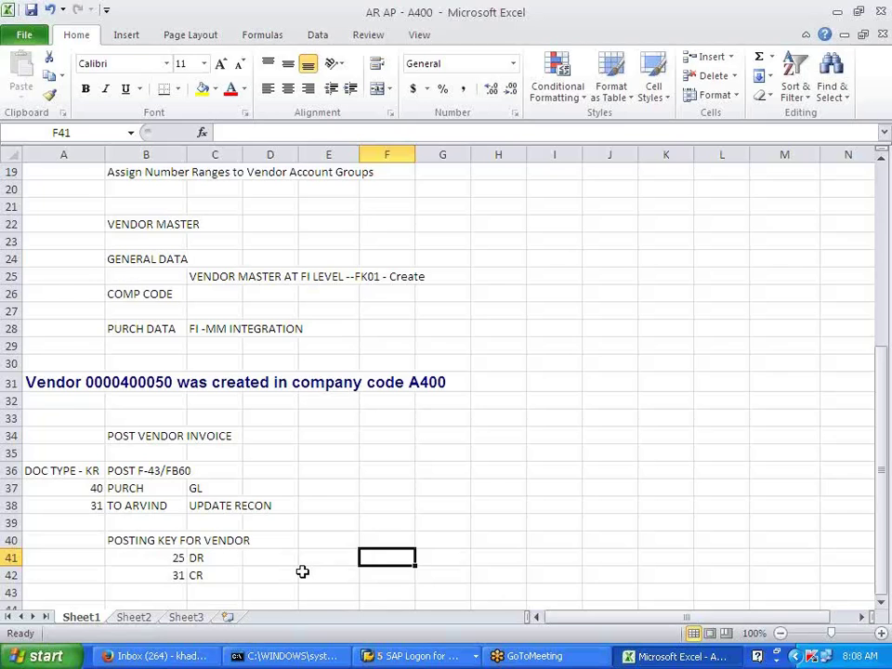
pyautogui.scroll(-1, 302, 571)
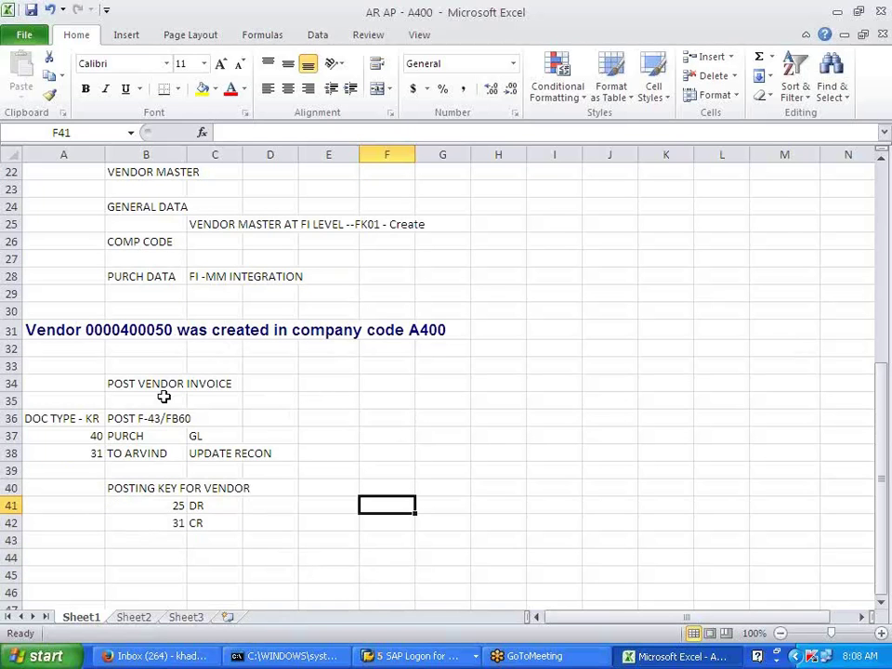
# Switch to SAP's Display G/L Account Centrally window and start creating G/L account 400500 in company code A400.
pyautogui.click(425, 658)
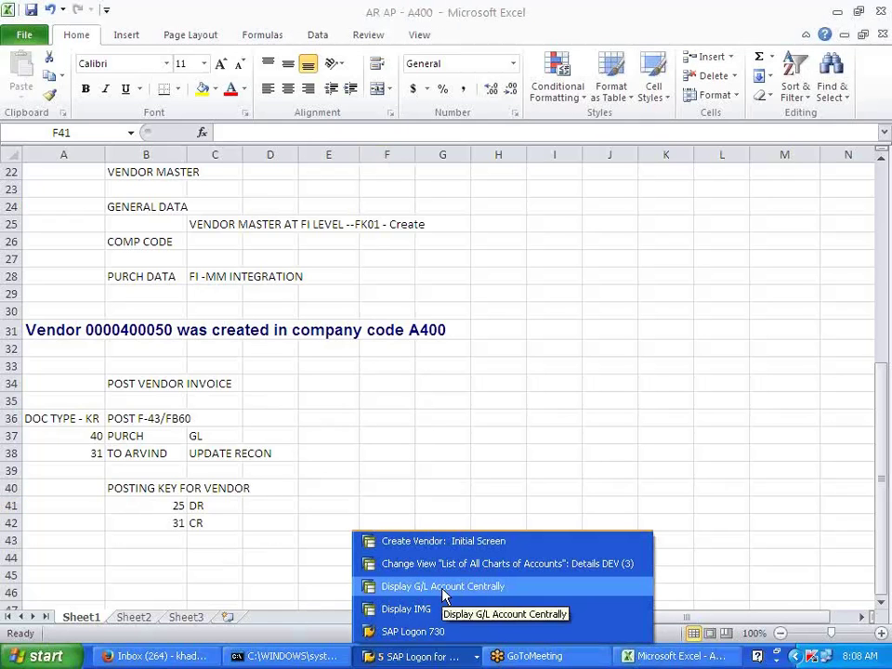
pyautogui.click(442, 587)
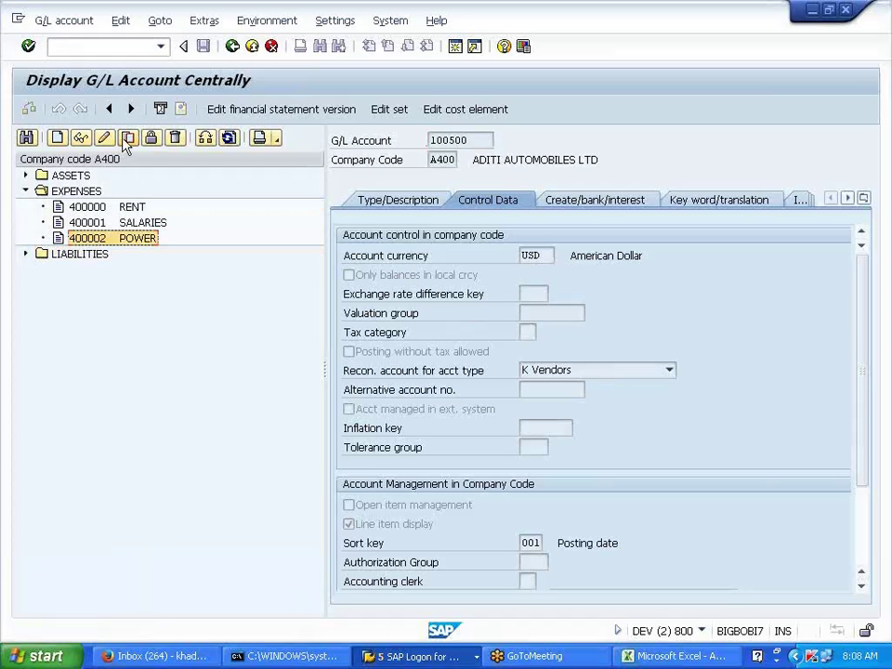
pyautogui.click(57, 137)
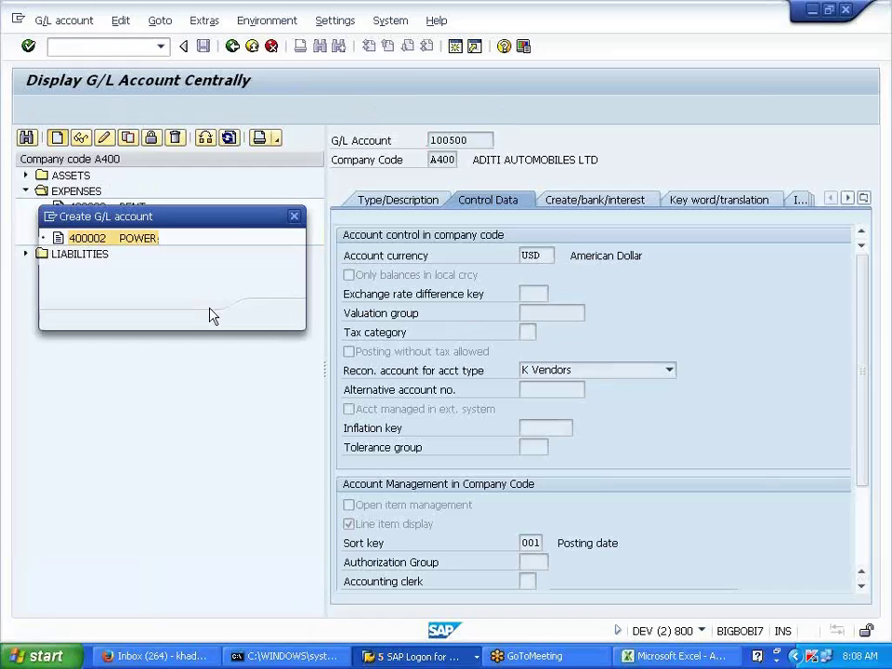
pyautogui.write('400500')
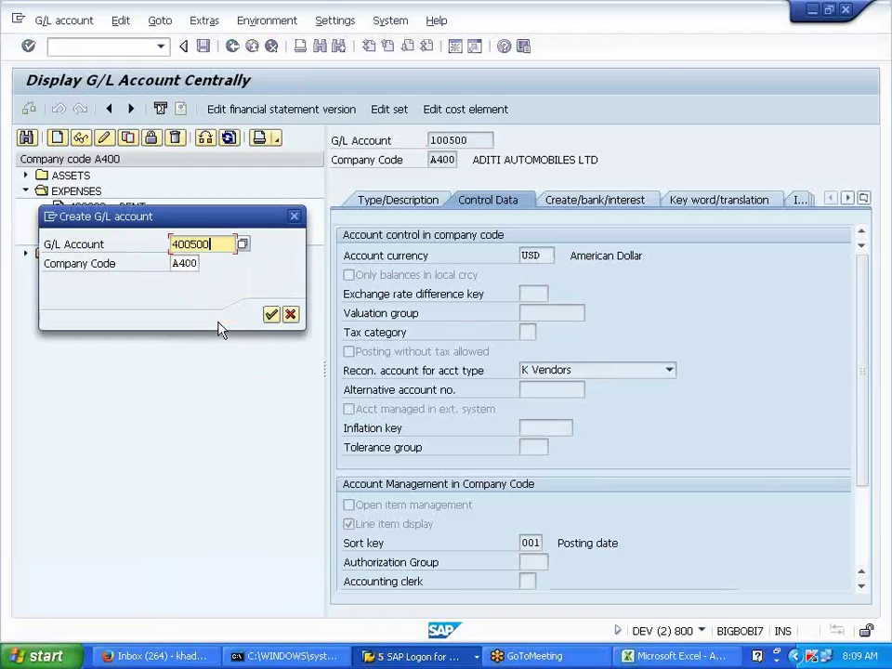
# Start the new G/L account in company code A400 with account group EXPS EXPENSES and short text PURCHASES.
pyautogui.press('Return')
pyautogui.click(434, 202)
pyautogui.click(655, 257)
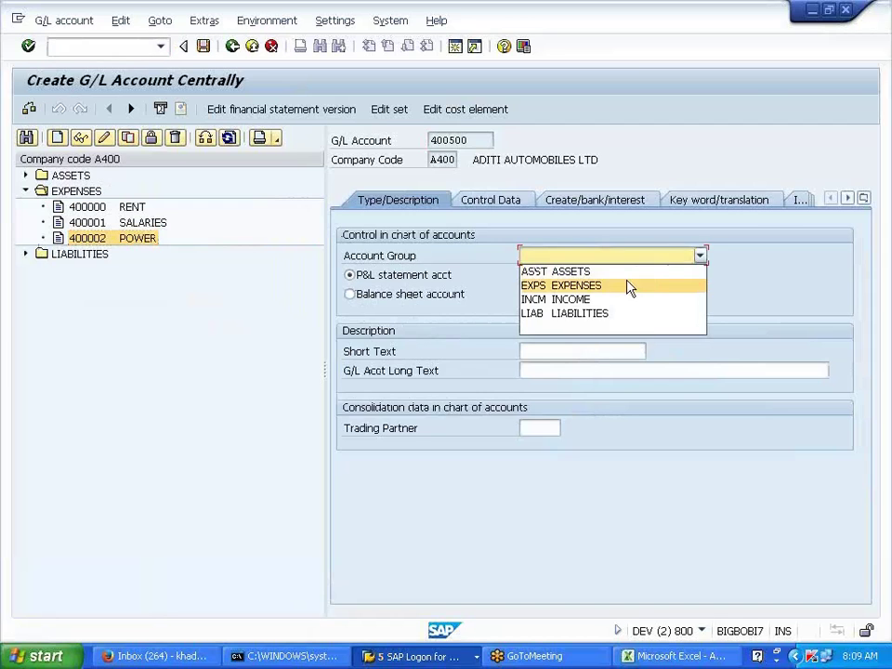
pyautogui.click(628, 285)
pyautogui.click(548, 351)
pyautogui.write('PURCHASES')
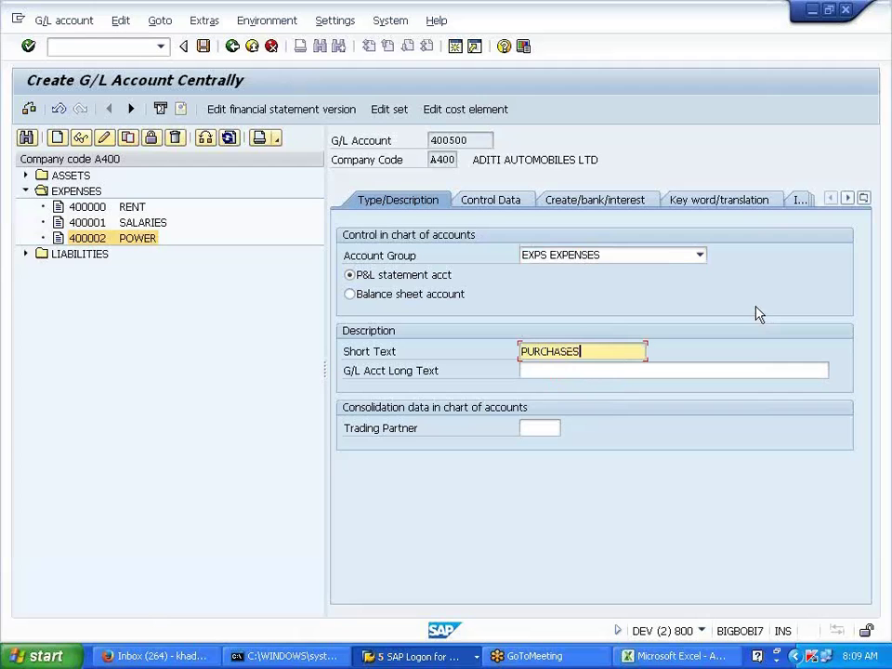
# Enable line item display and set the sort key to 001 in the new account's control data.
pyautogui.click(509, 197)
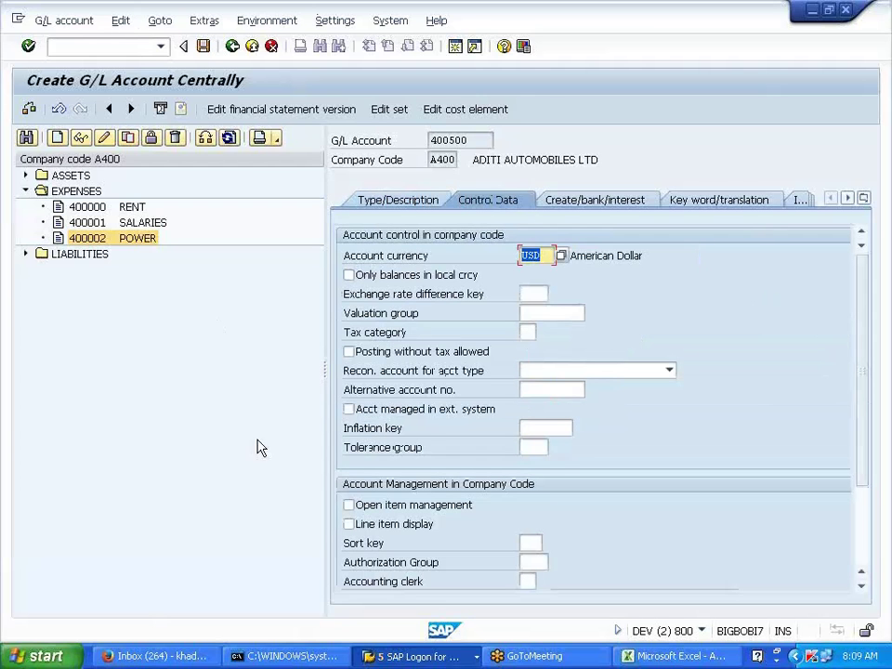
pyautogui.click(399, 524)
pyautogui.click(528, 543)
pyautogui.click(533, 559)
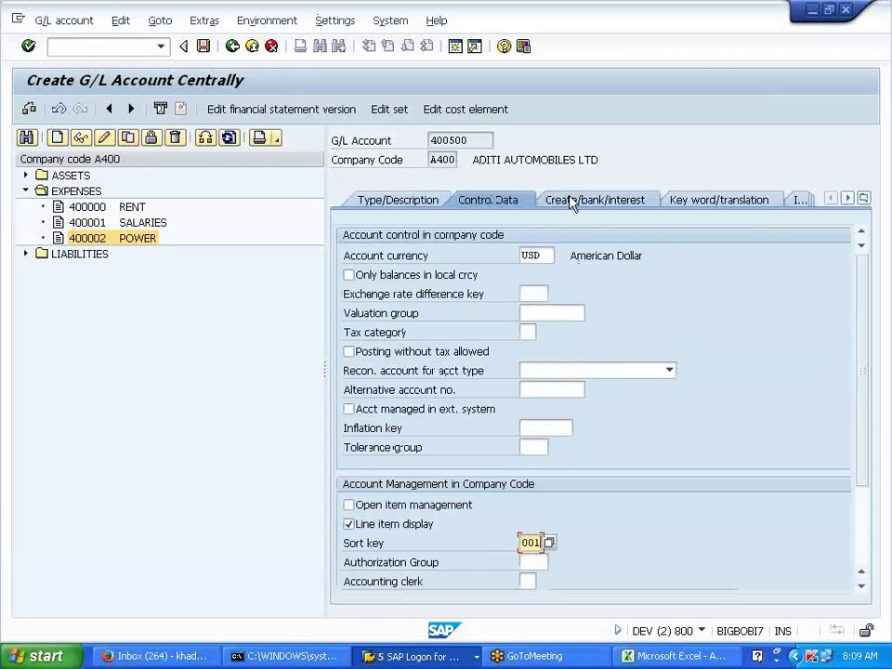
# Assign field status group G001 to the new purchases account and save it.
pyautogui.click(576, 198)
pyautogui.click(532, 256)
pyautogui.click(536, 302)
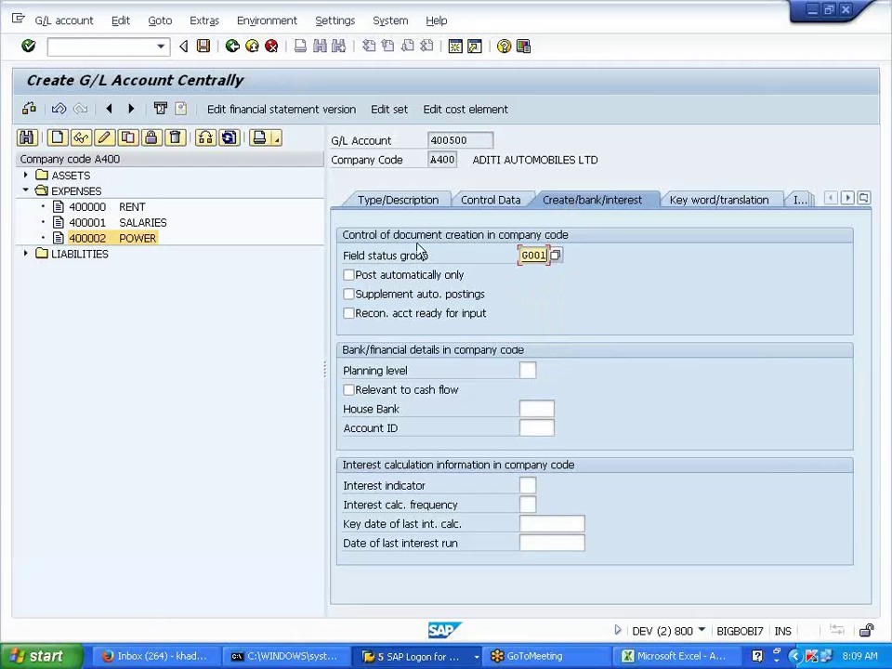
pyautogui.click(204, 47)
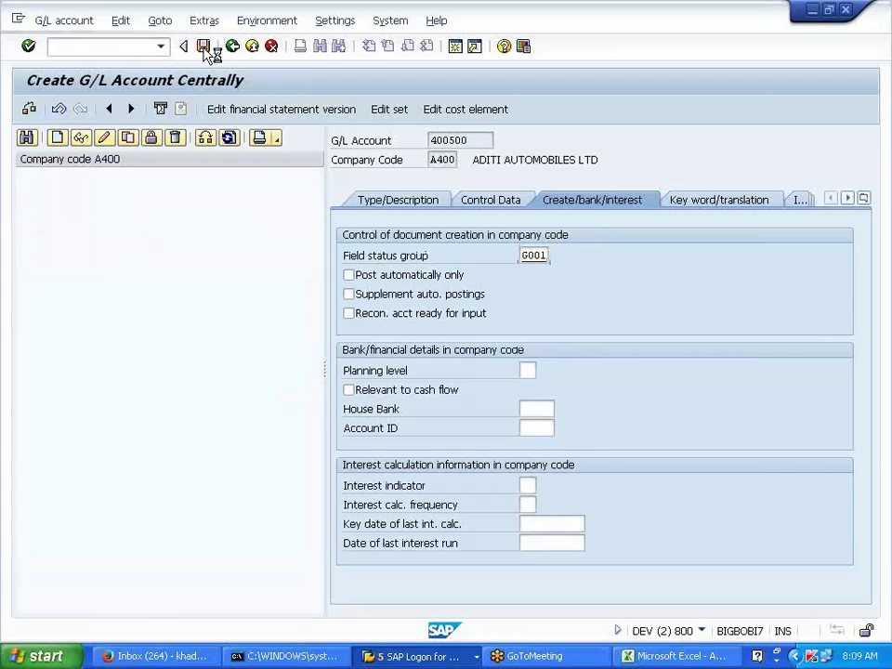
# Leave G/L account maintenance for the SAP Easy Access menu and collapse the expanded Controlling folders.
pyautogui.hotkey('alt', 'Tab')
pyautogui.hotkey('alt', 'Tab')
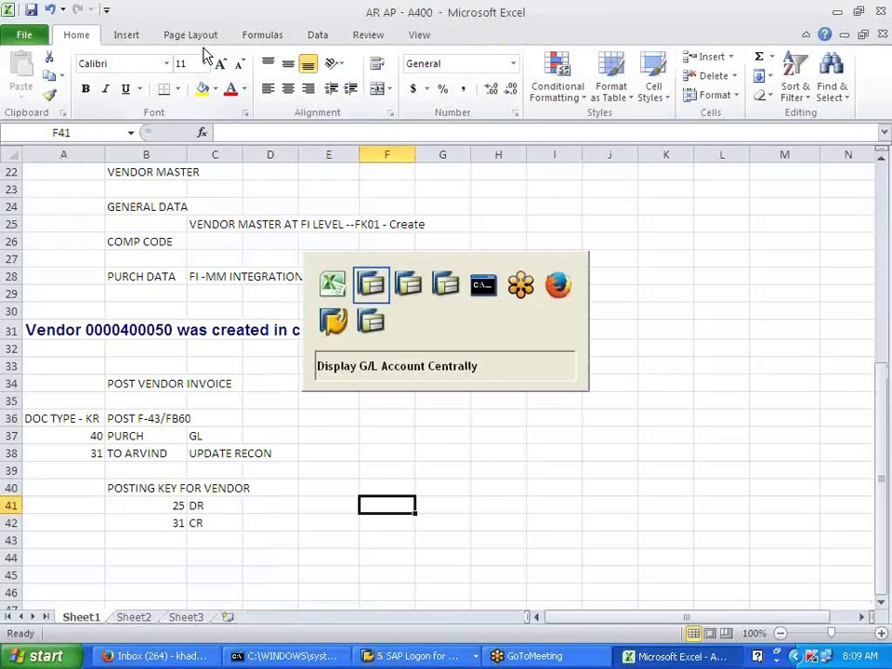
pyautogui.press('F3')
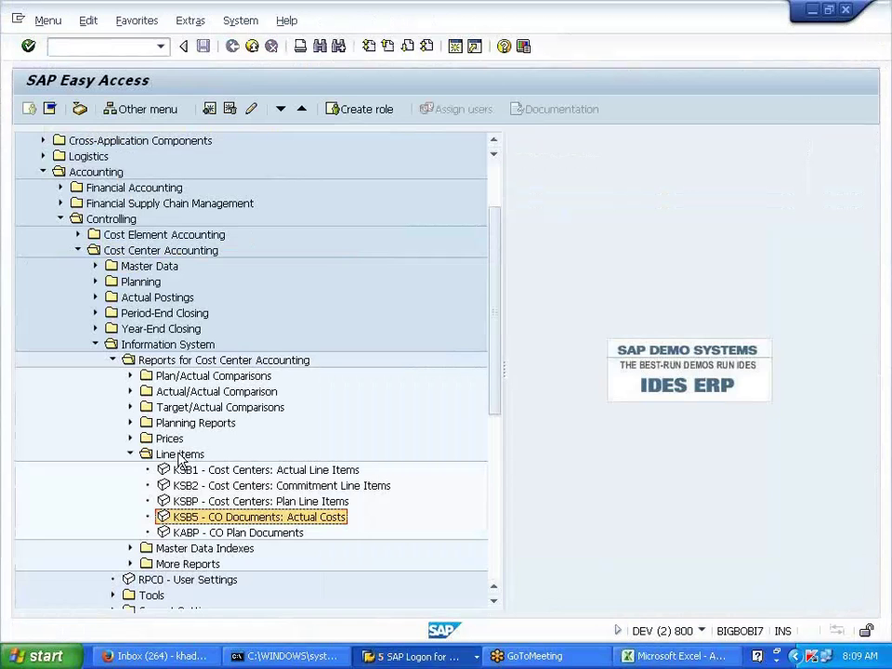
pyautogui.click(129, 454)
pyautogui.click(94, 344)
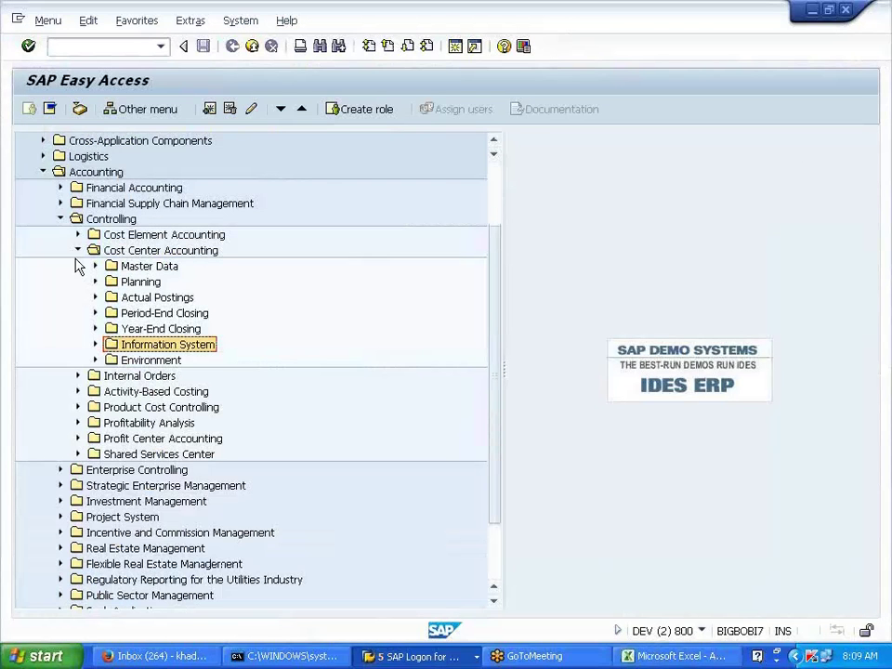
pyautogui.click(61, 218)
# Open transaction F-43 Invoice - General from Document Entry under Financial Accounting, Accounts Payable.
pyautogui.click(60, 282)
pyautogui.click(77, 314)
pyautogui.click(77, 314)
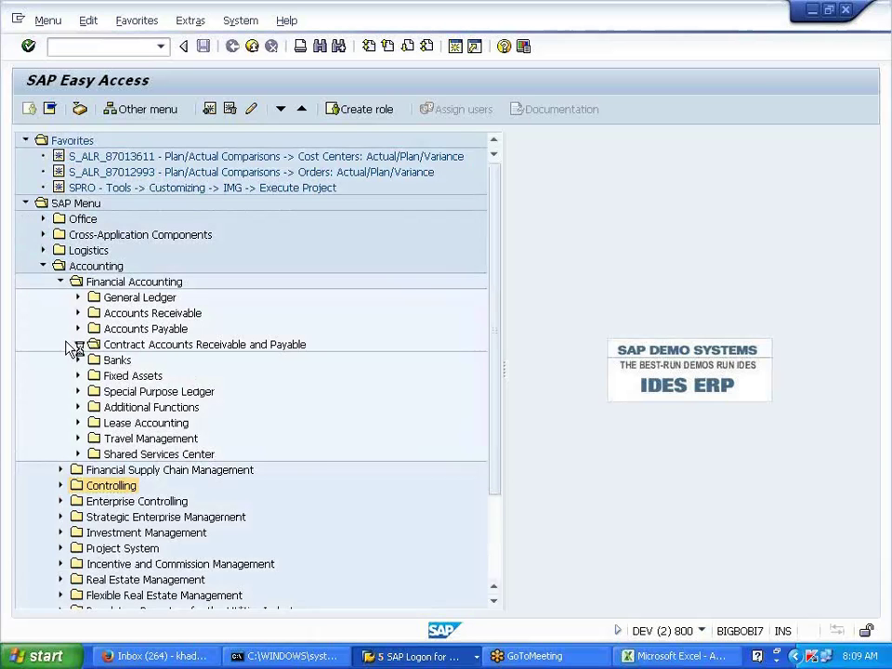
pyautogui.click(78, 344)
pyautogui.click(78, 329)
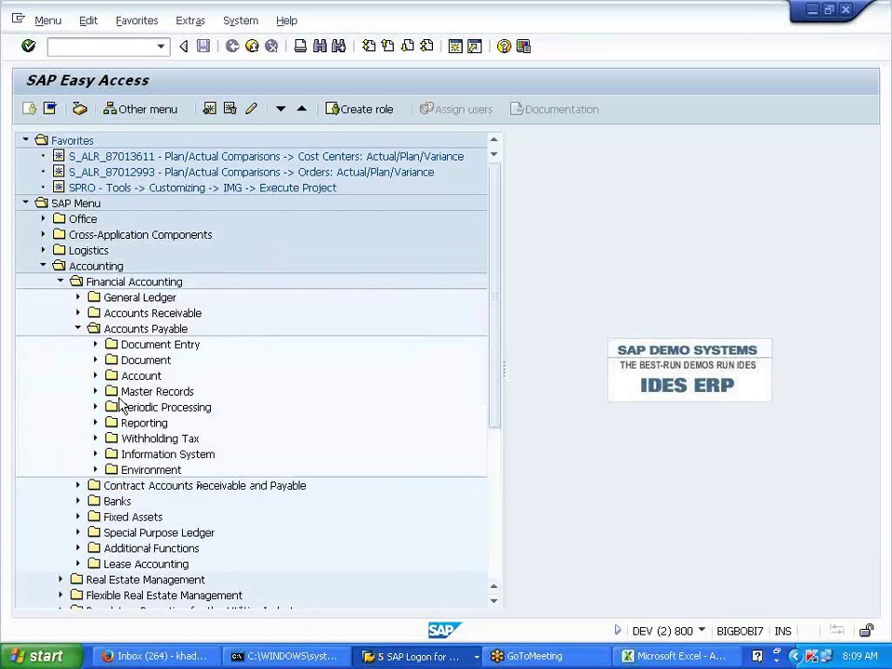
pyautogui.click(94, 344)
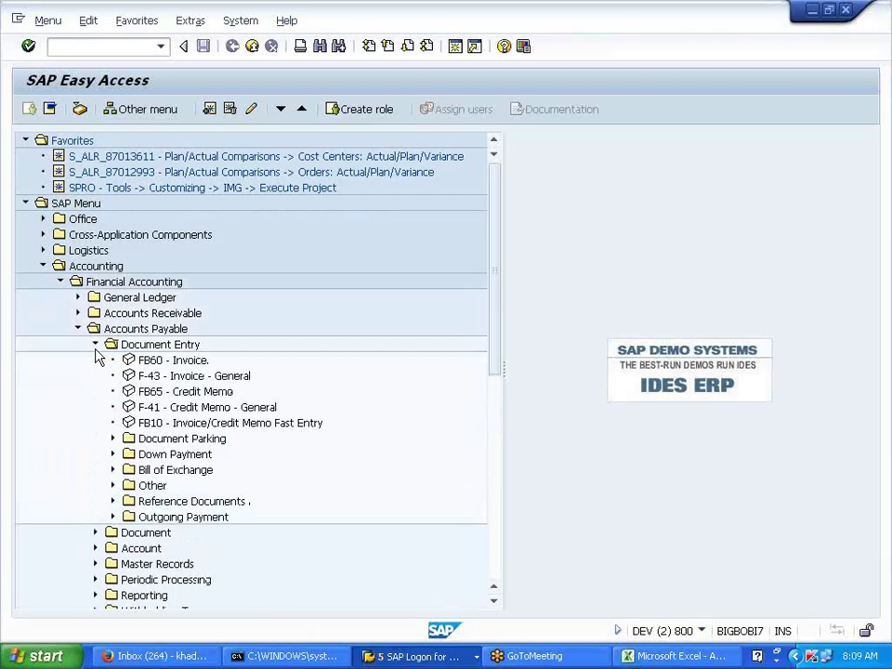
pyautogui.doubleClick(167, 377)
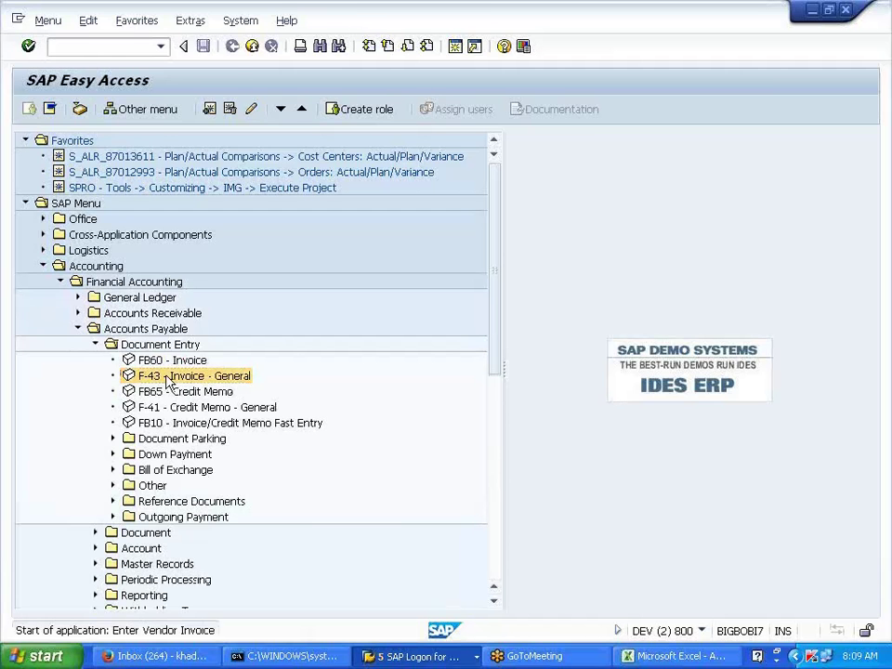
# Set both the document date and the posting date of the vendor invoice to 01012014.
pyautogui.press('BackSpace')
pyautogui.press('Down')
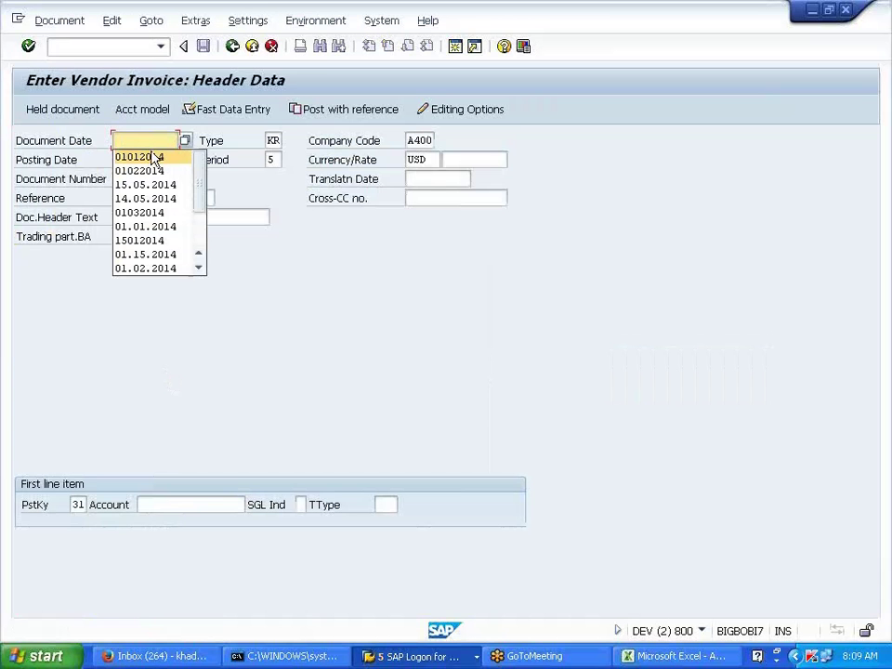
pyautogui.press('Return')
pyautogui.press('Tab')
pyautogui.press('BackSpace')
pyautogui.click(149, 175)
pyautogui.moveTo(200, 137); pyautogui.dragTo(298, 145)
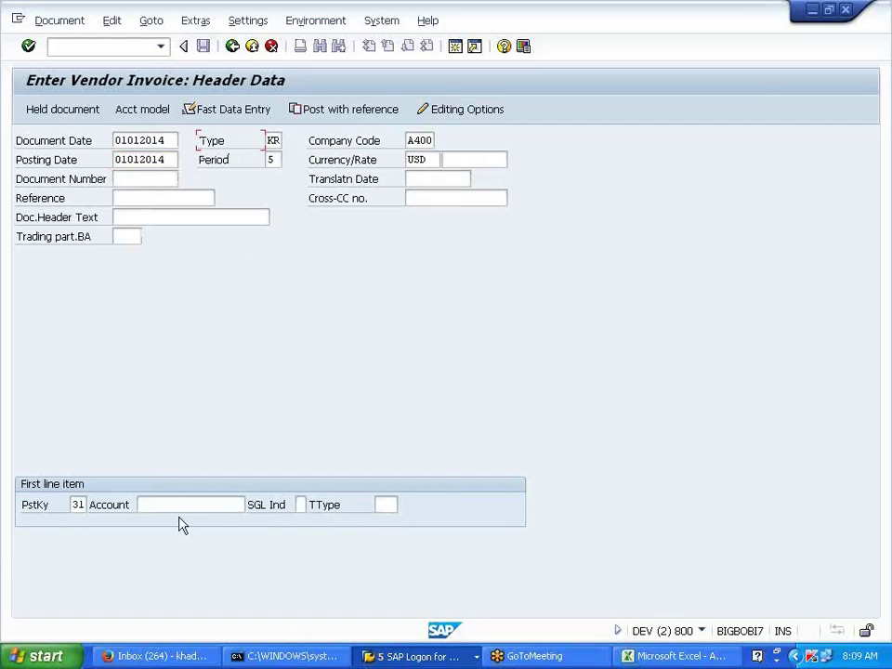
# Look up vendors of company code A400, choose the New York vendor for the first line item, and submit the invoice header.
pyautogui.click(175, 510)
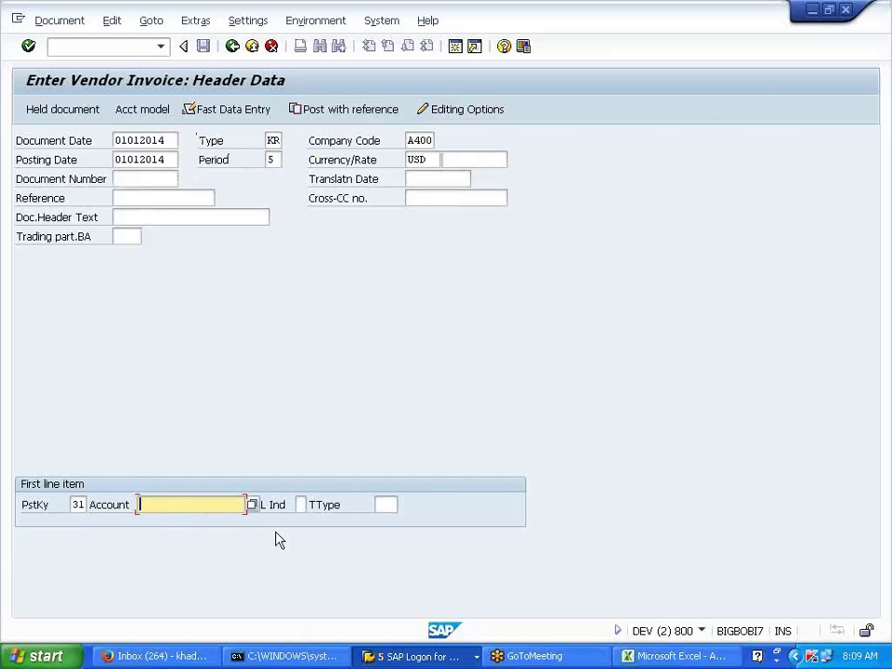
pyautogui.click(252, 506)
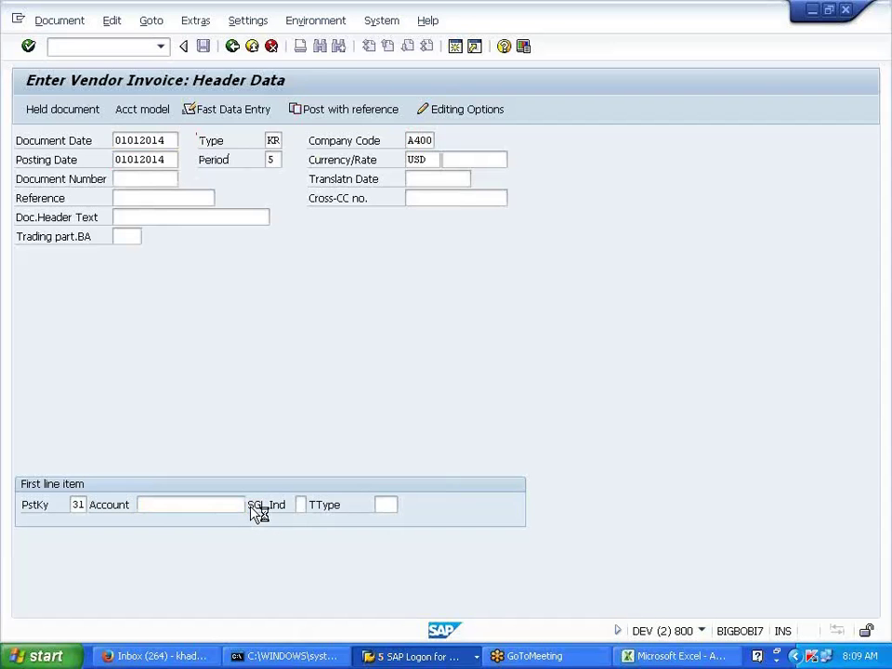
pyautogui.press('F4')
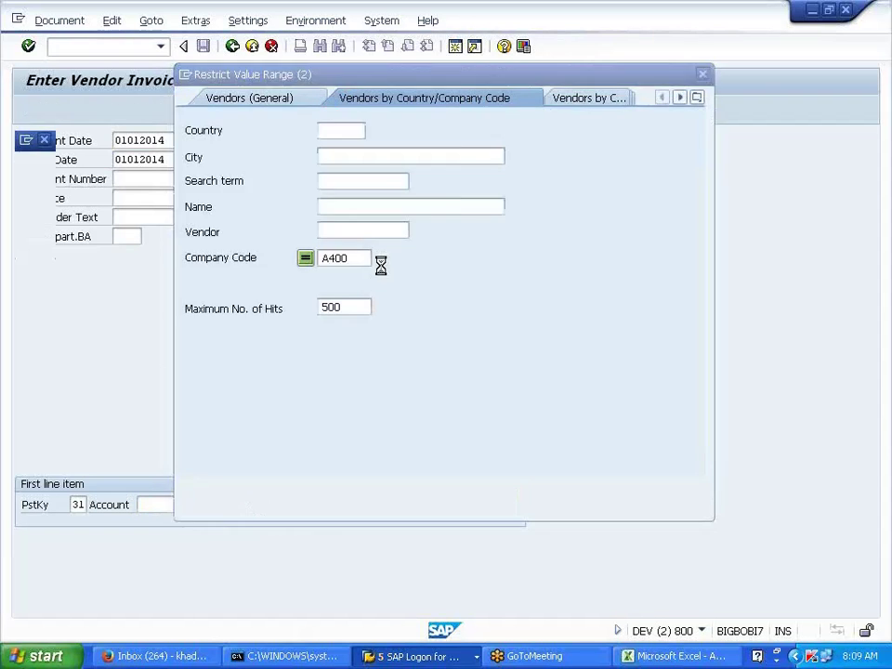
pyautogui.click(354, 228)
pyautogui.press('Return')
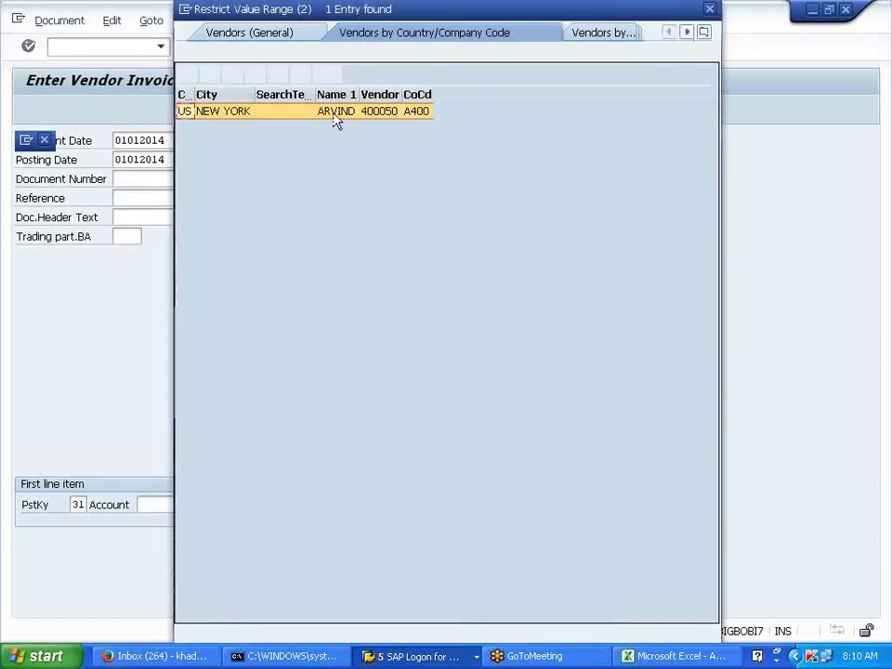
pyautogui.doubleClick(333, 111)
pyautogui.press('Return')
pyautogui.press('Return')
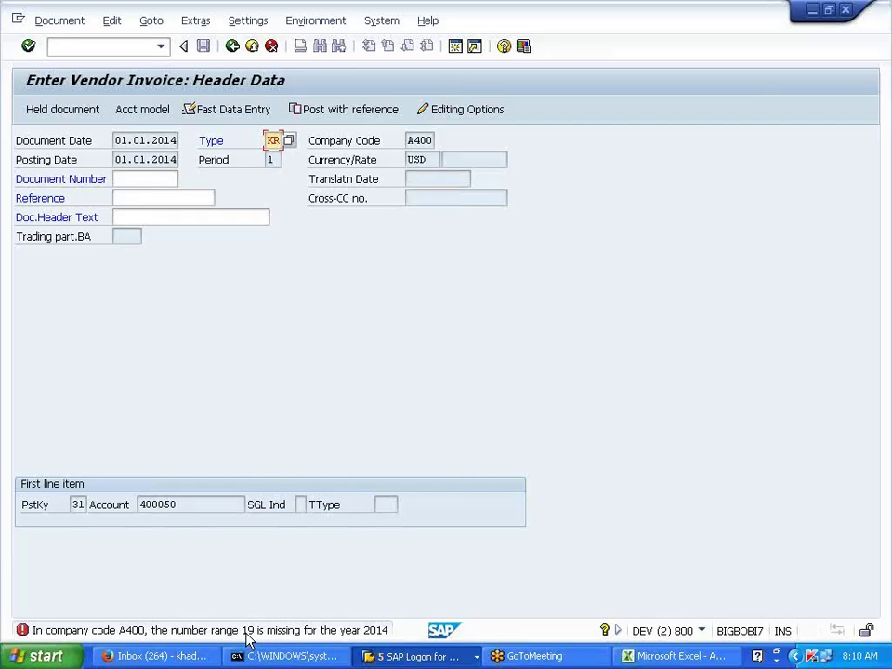
# Switch to the session showing the chart of accounts details and start the document types transaction OBA7 there.
pyautogui.click(451, 662)
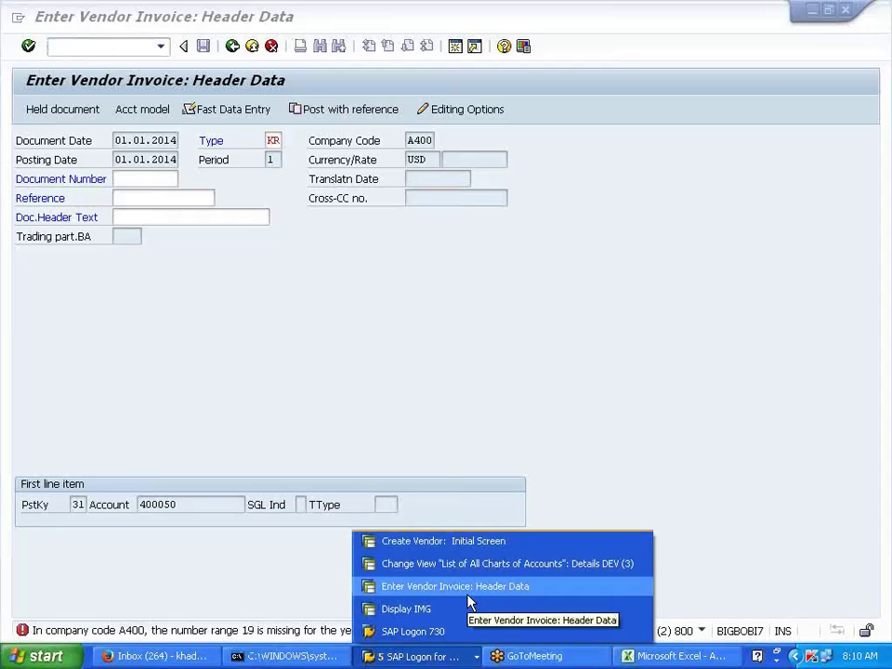
pyautogui.click(474, 570)
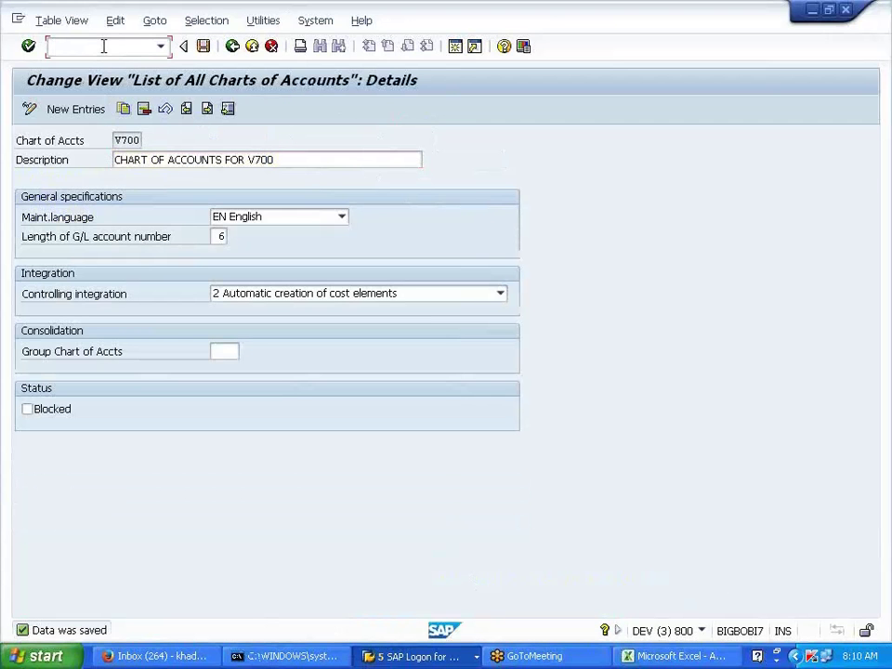
pyautogui.write('/NOBA7')
pyautogui.press('Return')
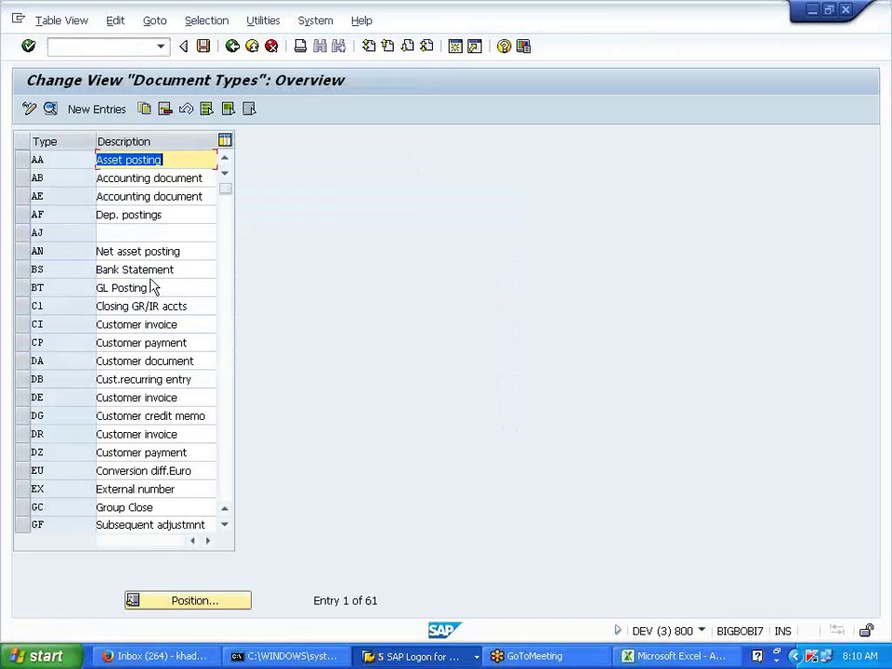
# Find document type KR (Vendor invoice) in the list and open its details.
pyautogui.scroll(-2, 77, 397)
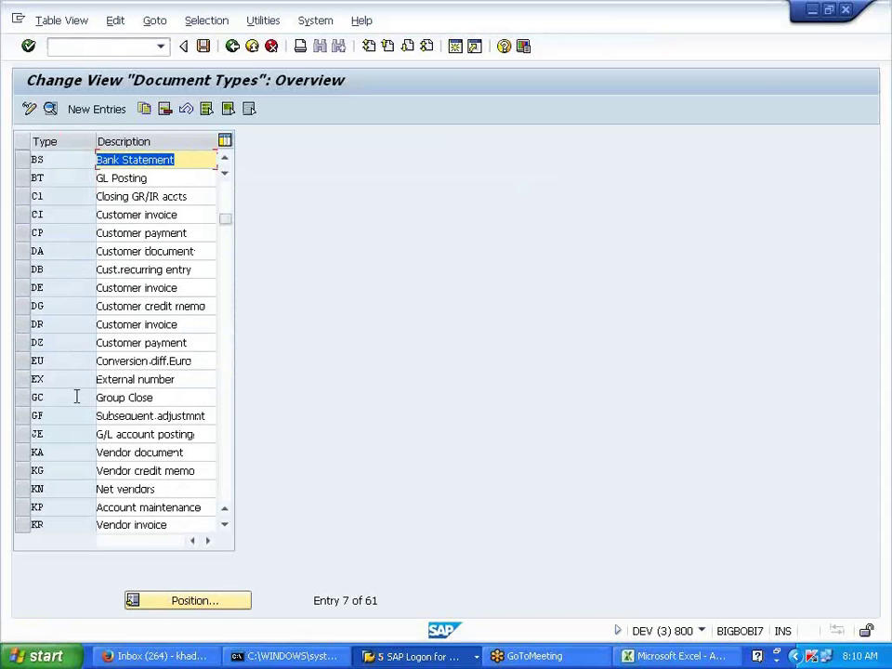
pyautogui.scroll(-1, 77, 397)
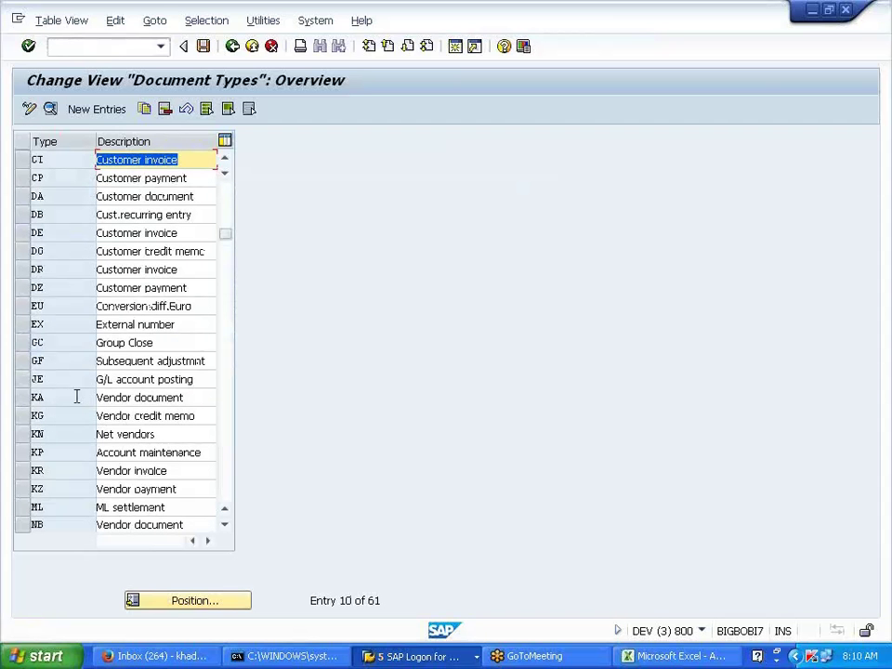
pyautogui.click(35, 471)
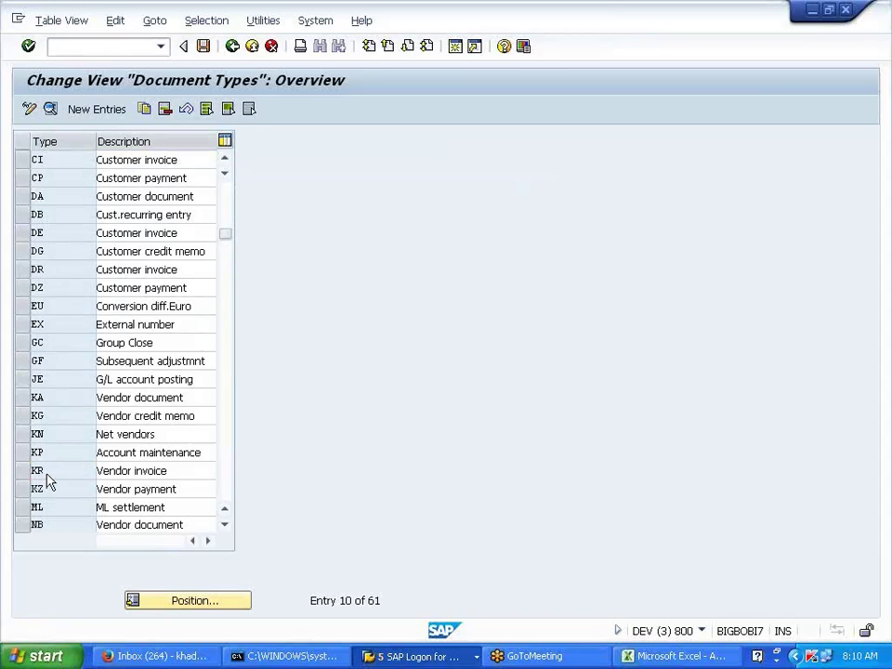
pyautogui.doubleClick(42, 475)
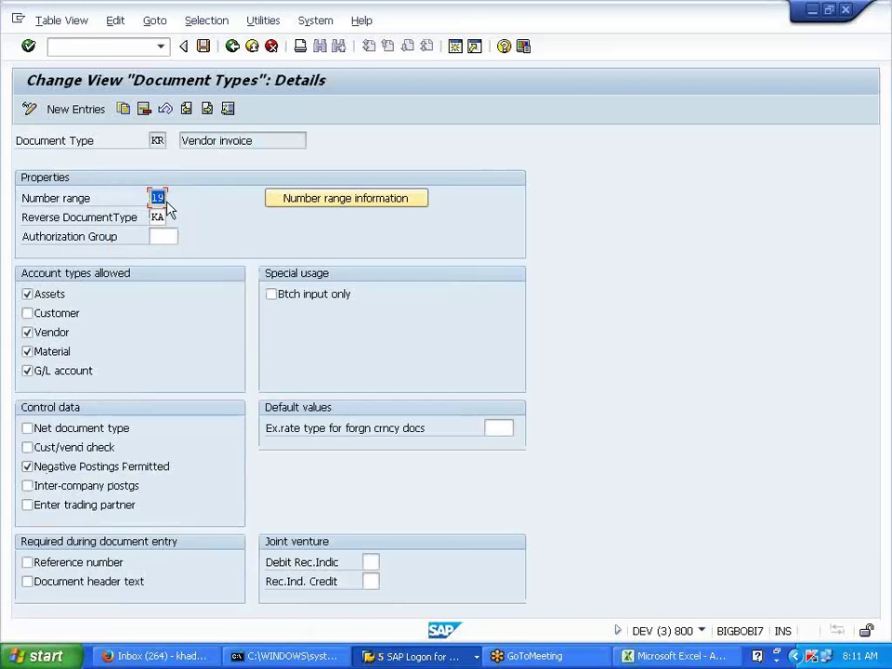
# Recheck the number range error in the invoice session and open the document number range intervals for editing.
pyautogui.hotkey('alt', 'Tab')
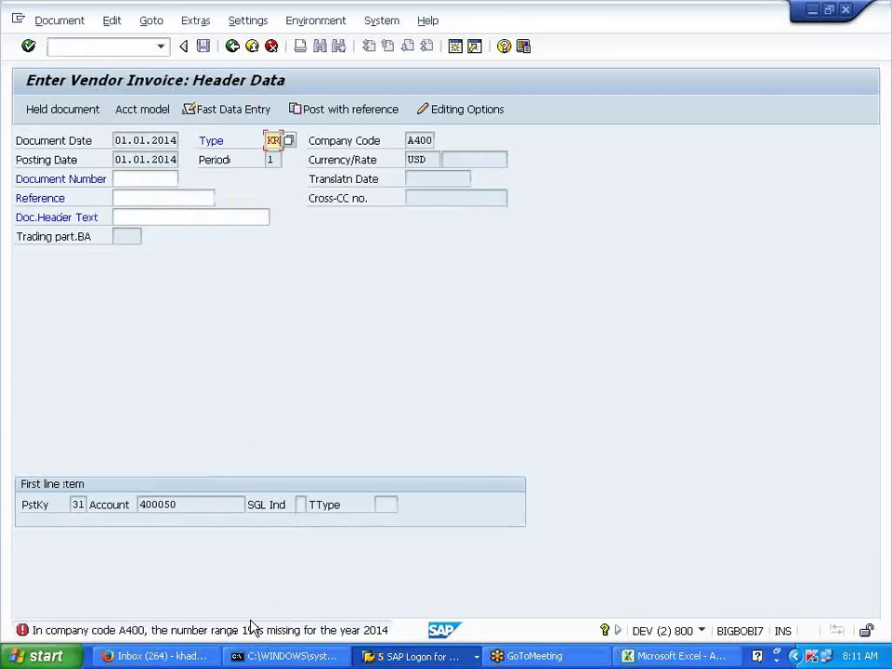
pyautogui.hotkey('alt', 'Tab')
pyautogui.click(312, 212)
pyautogui.click(159, 170)
pyautogui.click(179, 204)
# Insert number range interval 19 for year 9999, running from 3000 to 3999.
pyautogui.click(28, 111)
pyautogui.write('19')
pyautogui.press('Tab')
pyautogui.write('9999')
pyautogui.press('Tab')
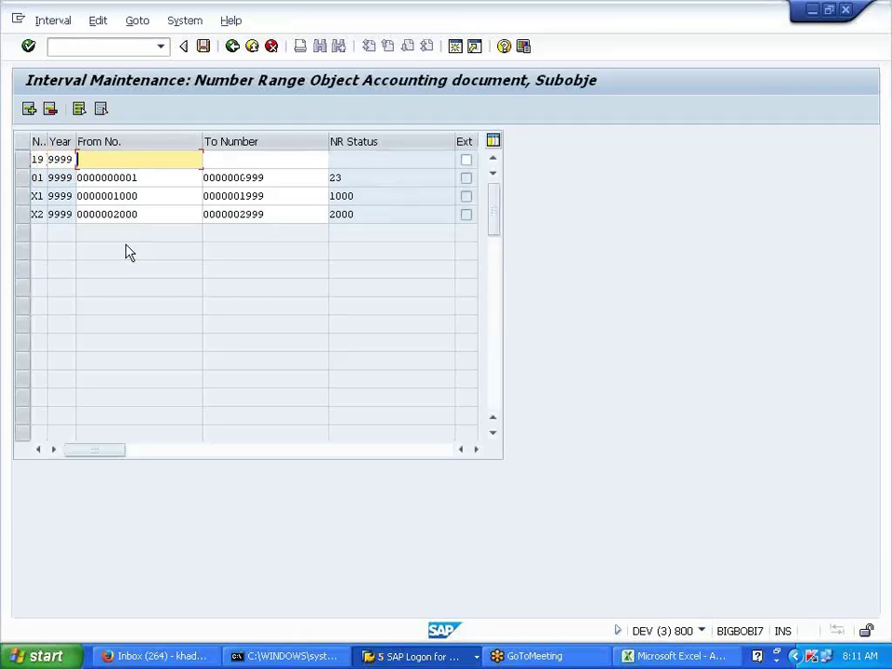
pyautogui.write('3000')
pyautogui.press('Tab')
pyautogui.write('3999')
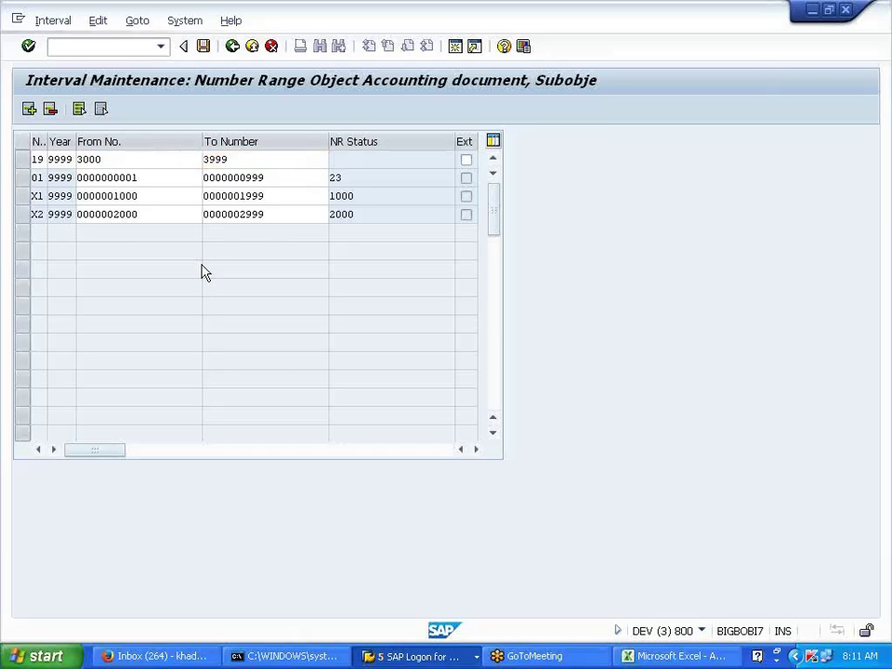
# Save the new number range interval, accepting the transport notice, and return to the vendor invoice's first item.
pyautogui.press('Return')
pyautogui.click(203, 47)
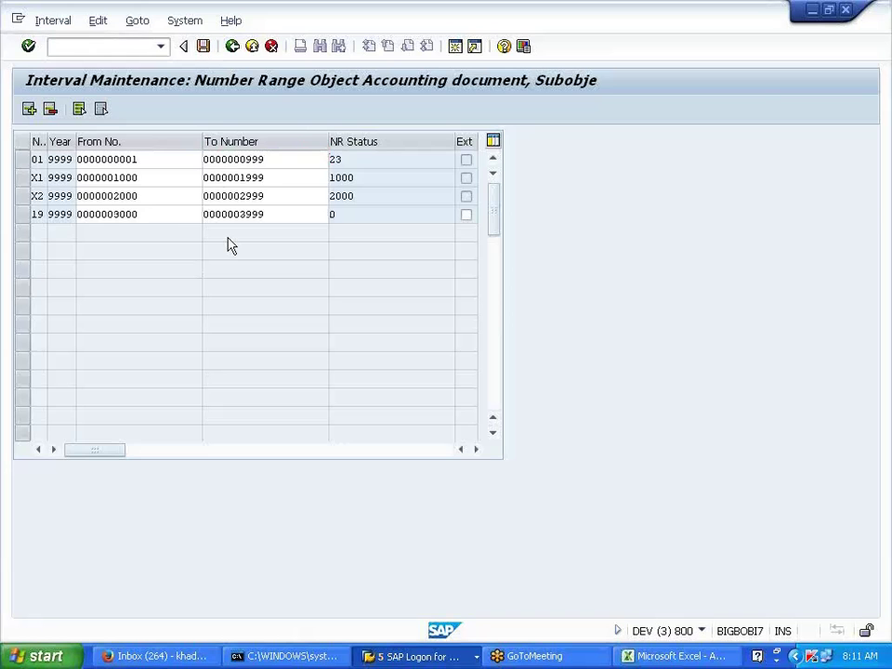
pyautogui.click(489, 525)
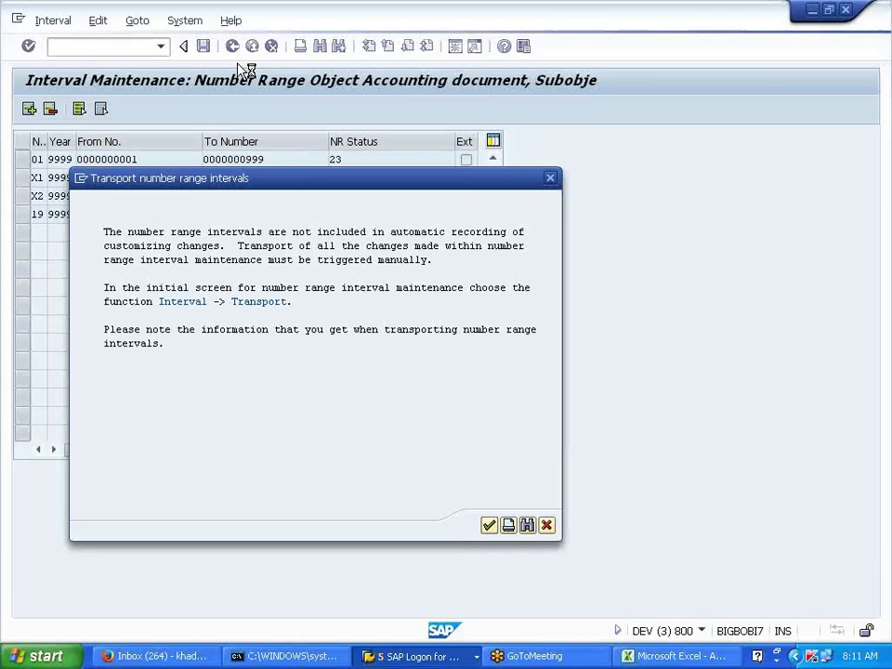
pyautogui.press('Return')
pyautogui.press('F3')
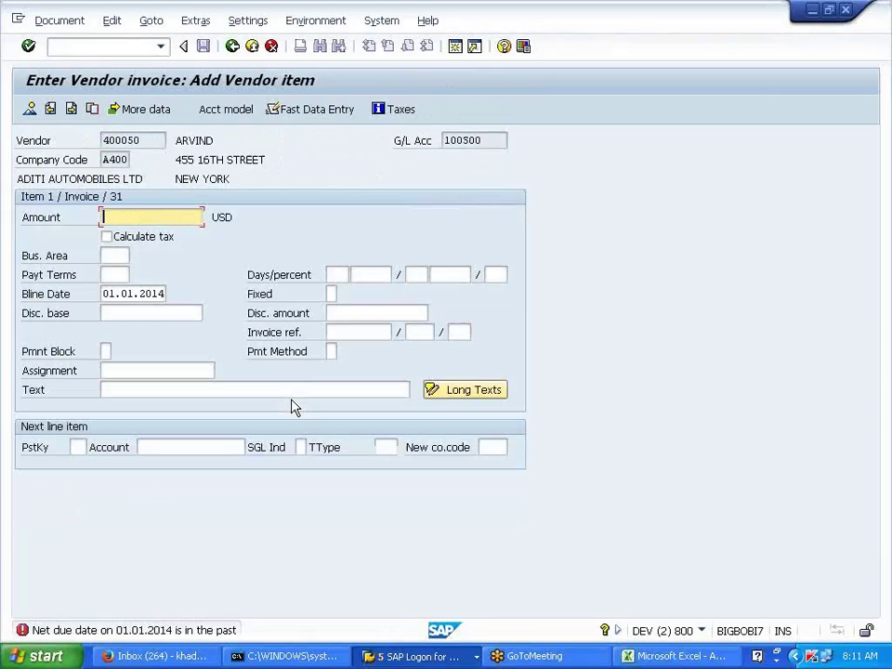
# Try to enter the vendor item with amount 50000 and a next line item with posting key 40 and the purchases G/L account.
pyautogui.click(143, 249)
pyautogui.click(79, 446)
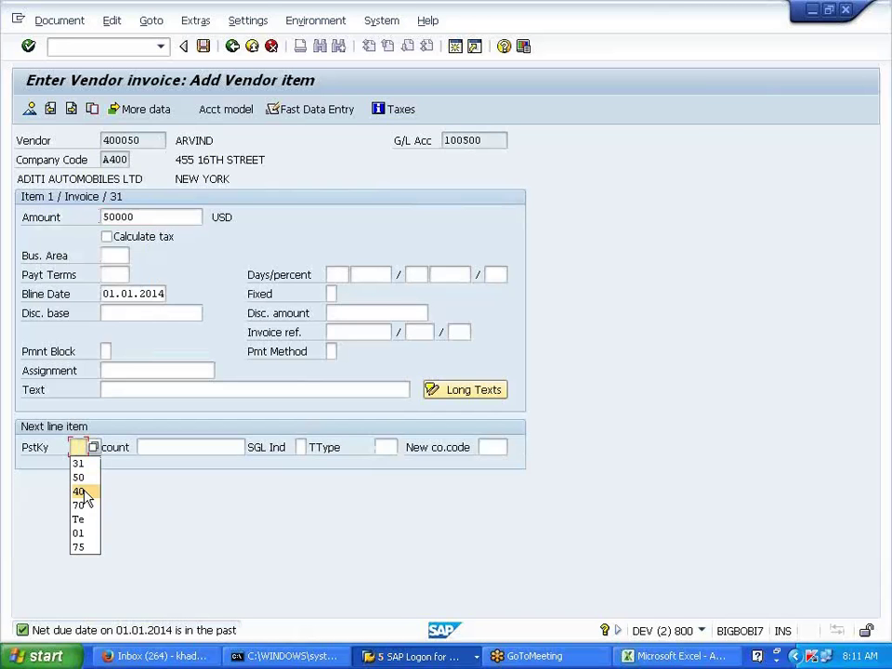
pyautogui.click(80, 492)
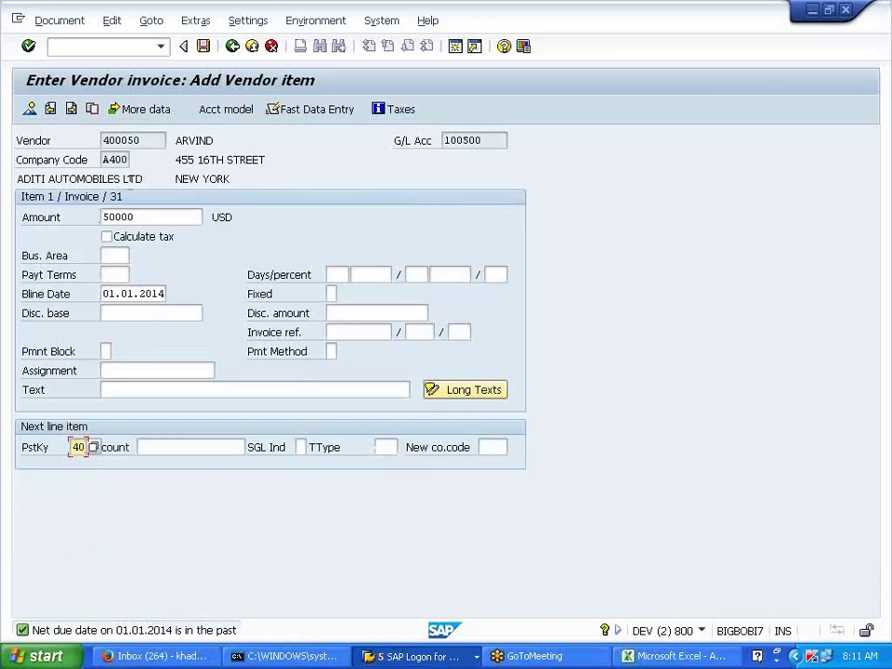
pyautogui.click(188, 447)
pyautogui.write('400500')
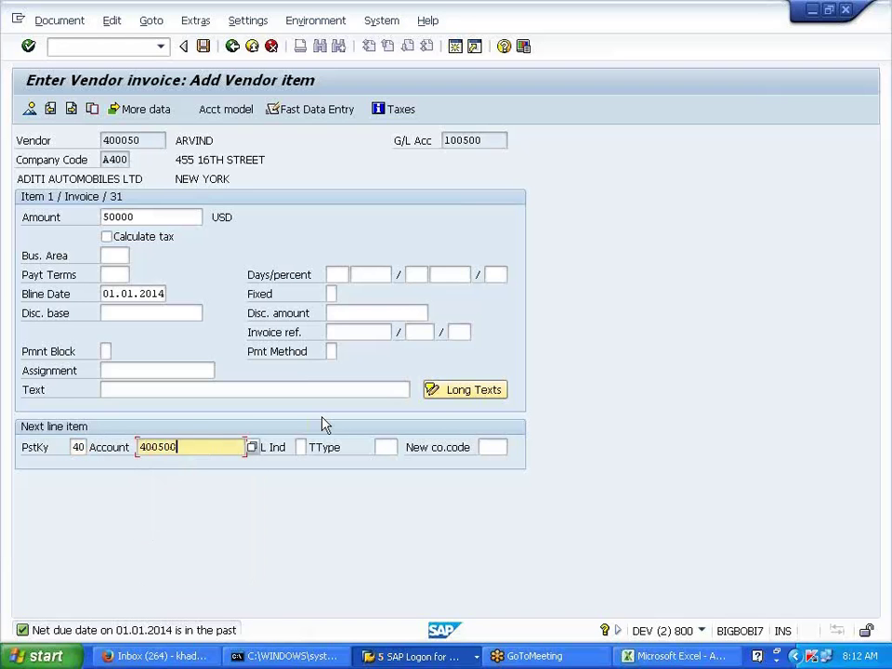
pyautogui.press('Return')
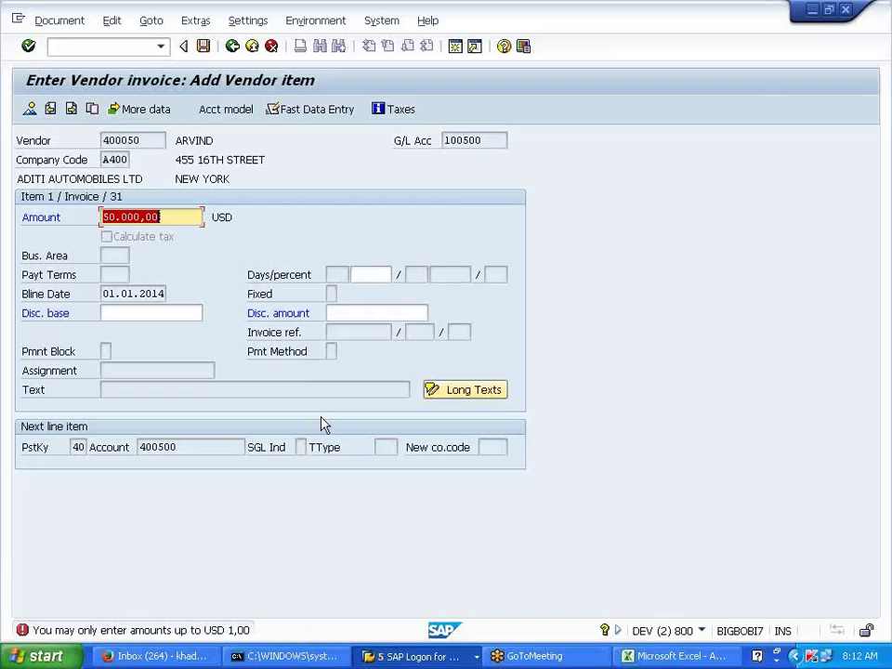
# Switch to the Display IMG session and open Define Tolerance Groups for Employees under Business Transactions, Open Item Clearing, Clearing Differences.
pyautogui.click(422, 656)
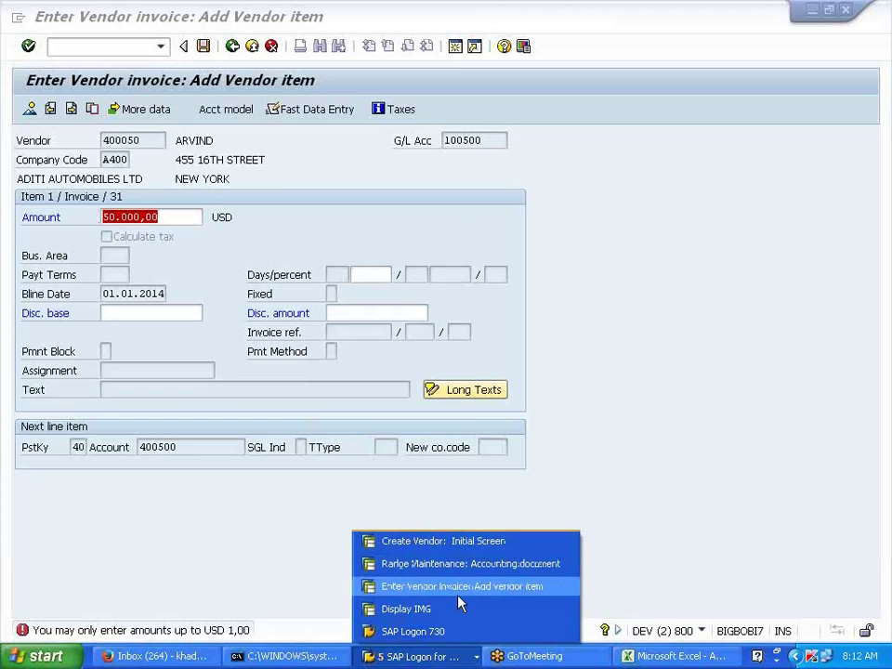
pyautogui.click(457, 609)
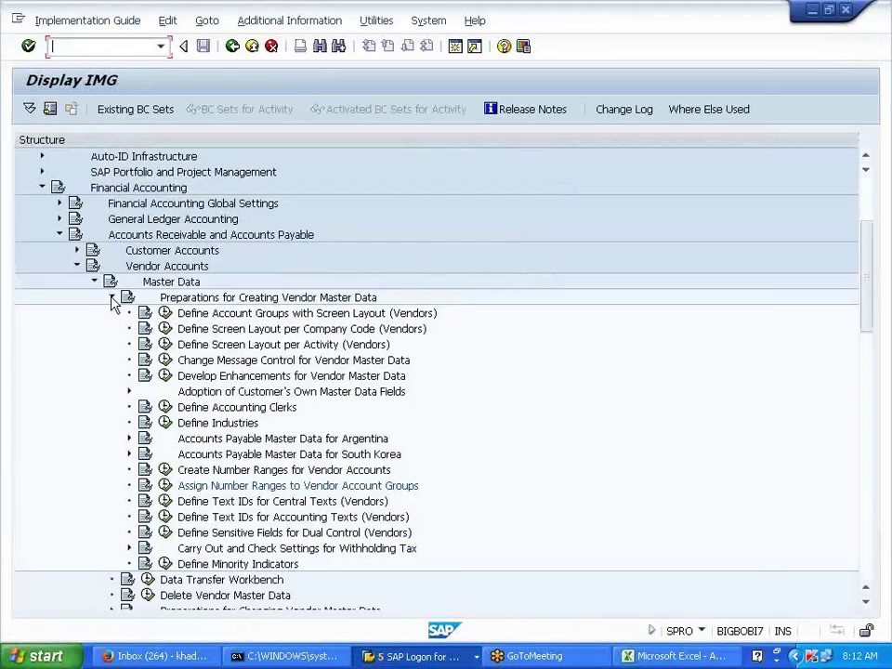
pyautogui.click(111, 296)
pyautogui.click(77, 266)
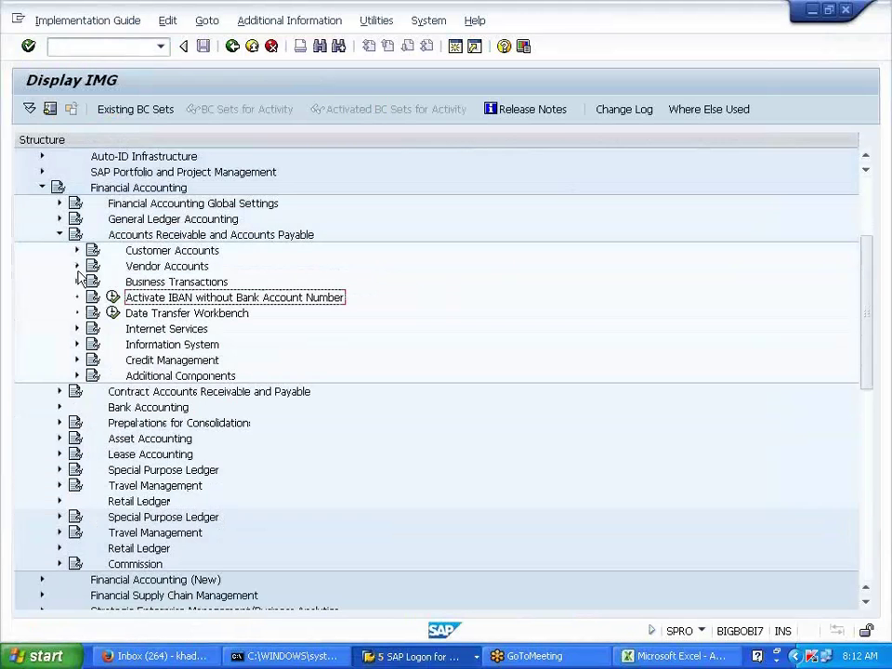
pyautogui.click(77, 281)
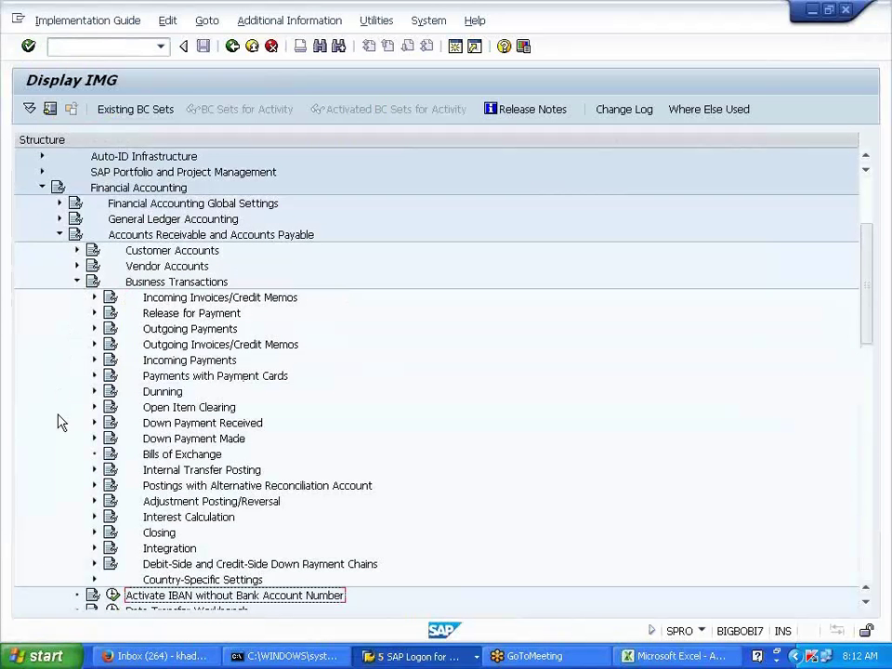
pyautogui.click(93, 408)
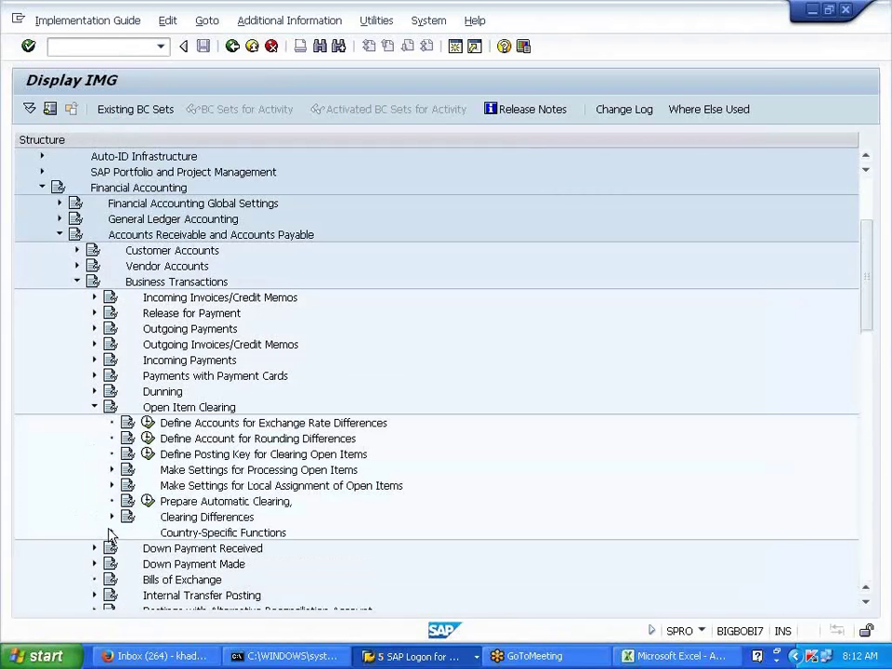
pyautogui.click(111, 519)
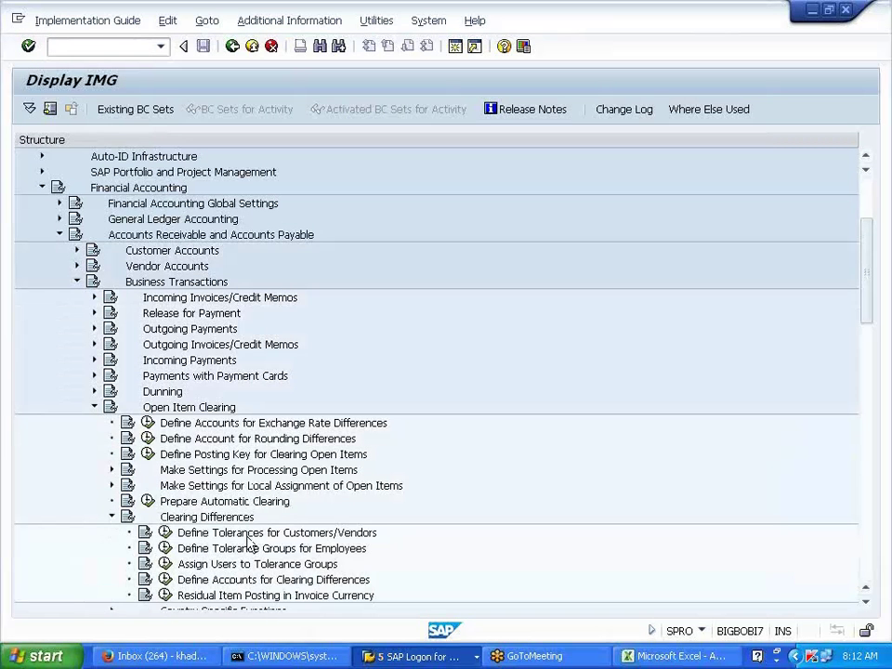
pyautogui.click(164, 548)
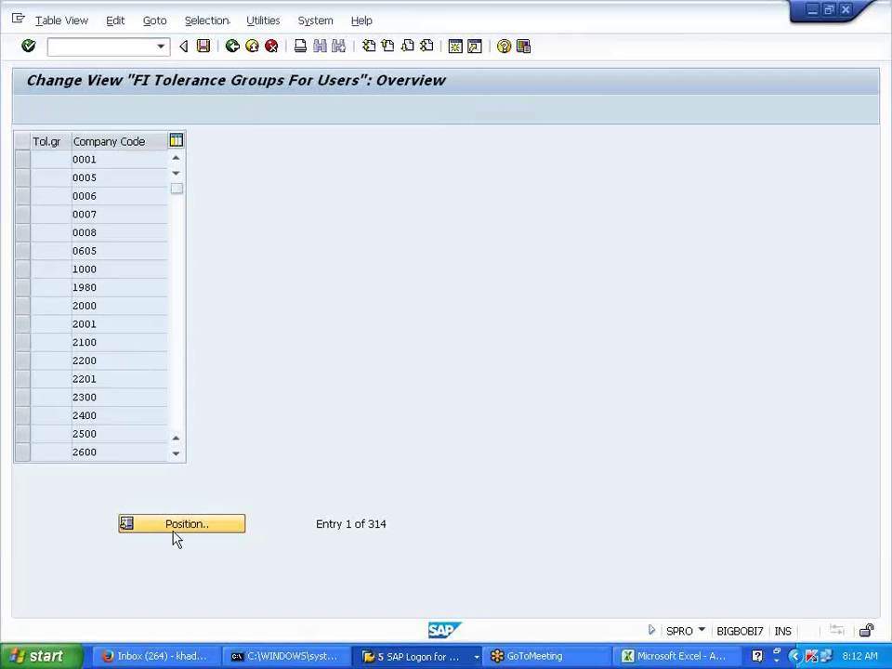
# Position the tolerance group list on company code A400 and open that entry's details.
pyautogui.click(173, 535)
pyautogui.click(186, 263)
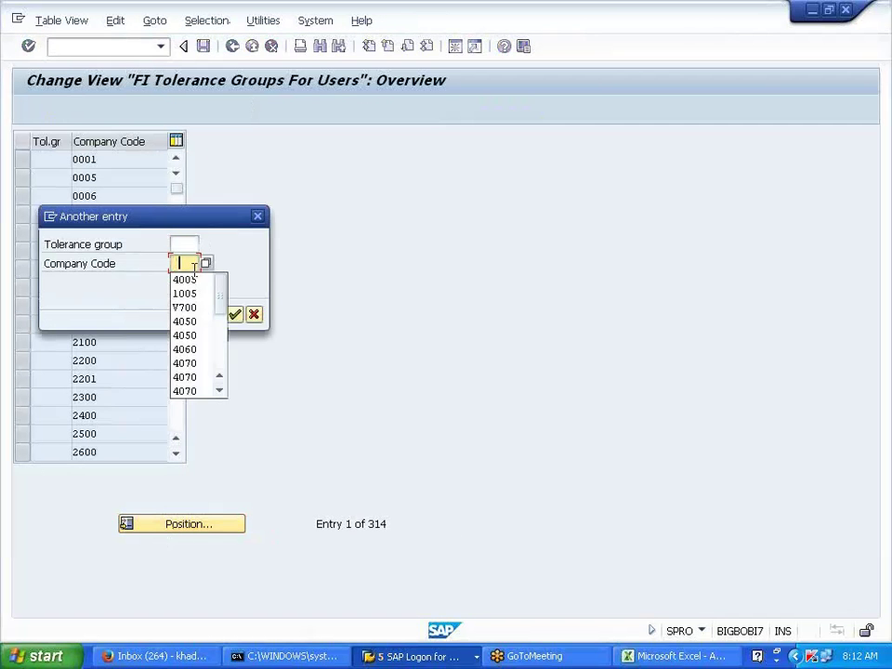
pyautogui.click(185, 264)
pyautogui.write('A')
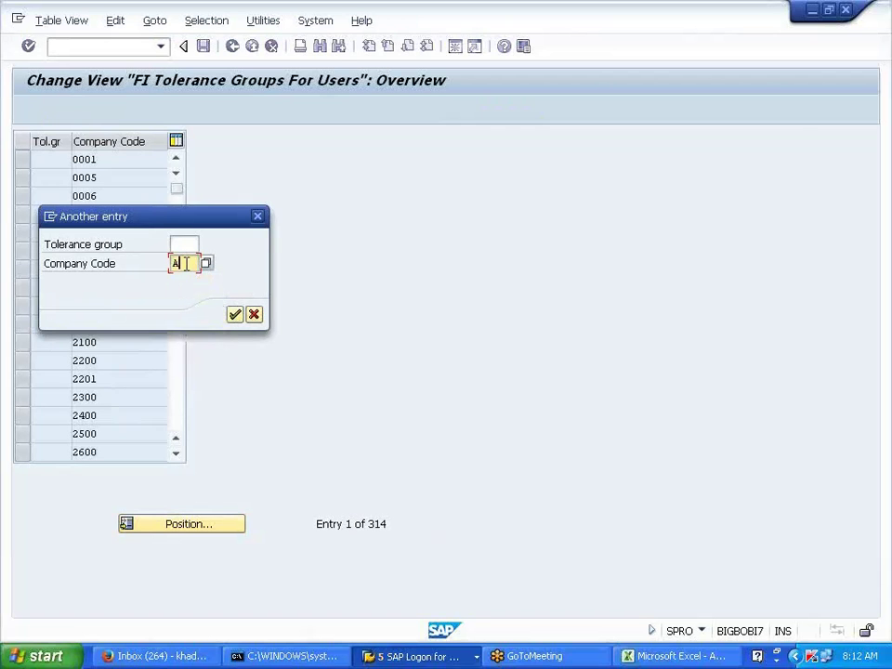
pyautogui.write('-00')
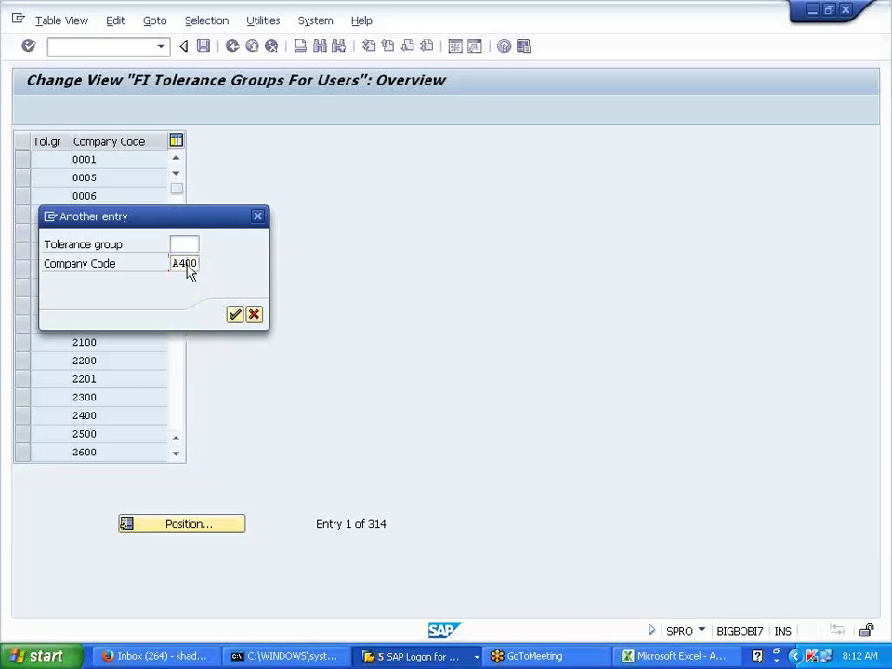
pyautogui.press('Return')
pyautogui.doubleClick(116, 163)
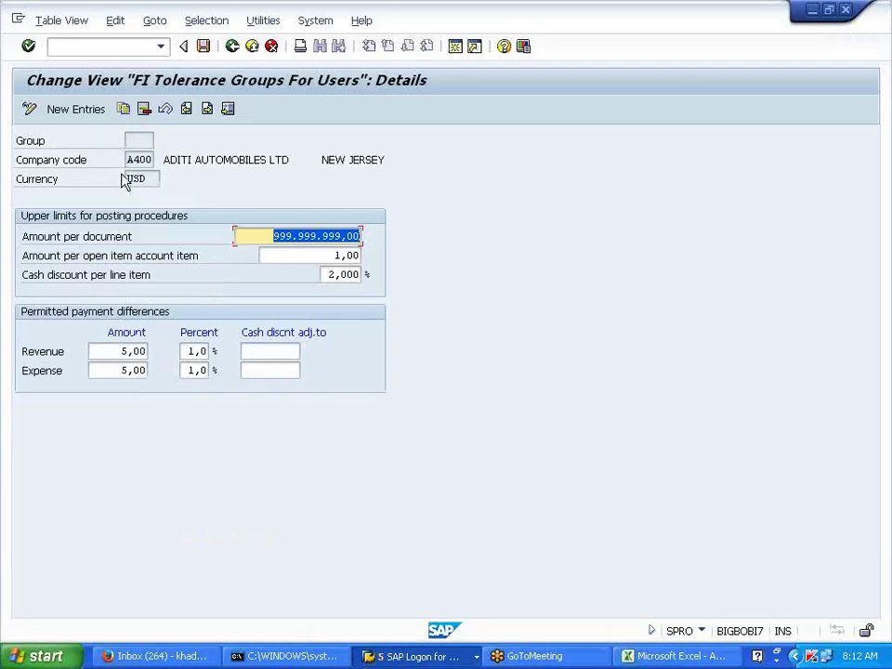
# Set the amount per open item account item to 99.999.999,00 in the A400 tolerance group.
pyautogui.moveTo(25, 239); pyautogui.dragTo(359, 292)
pyautogui.click(338, 257)
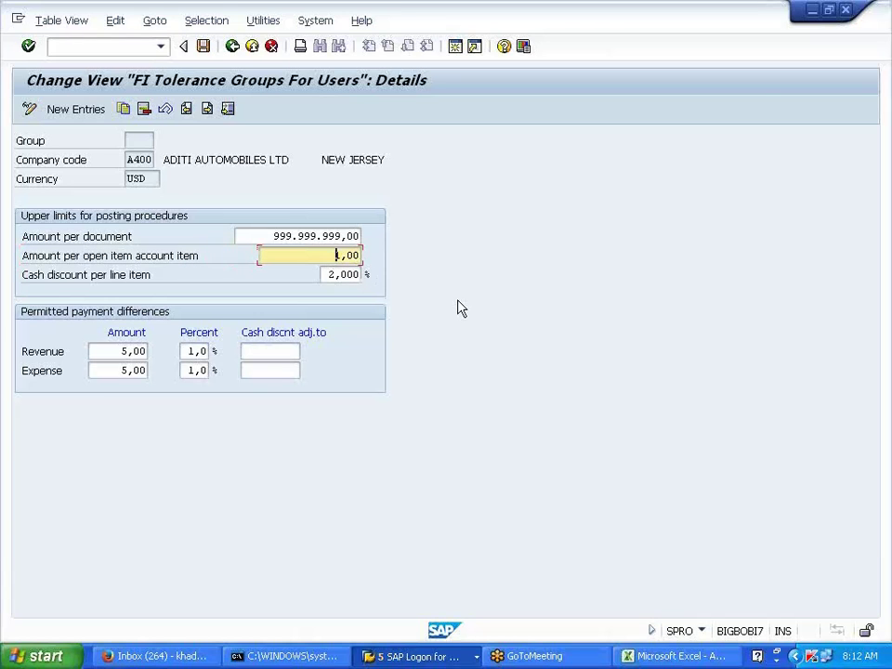
pyautogui.press('Home')
pyautogui.press('Delete')
pyautogui.press('Delete')
pyautogui.press('Delete')
pyautogui.press('Delete')
pyautogui.write('999.999.99')
pyautogui.press('Return')
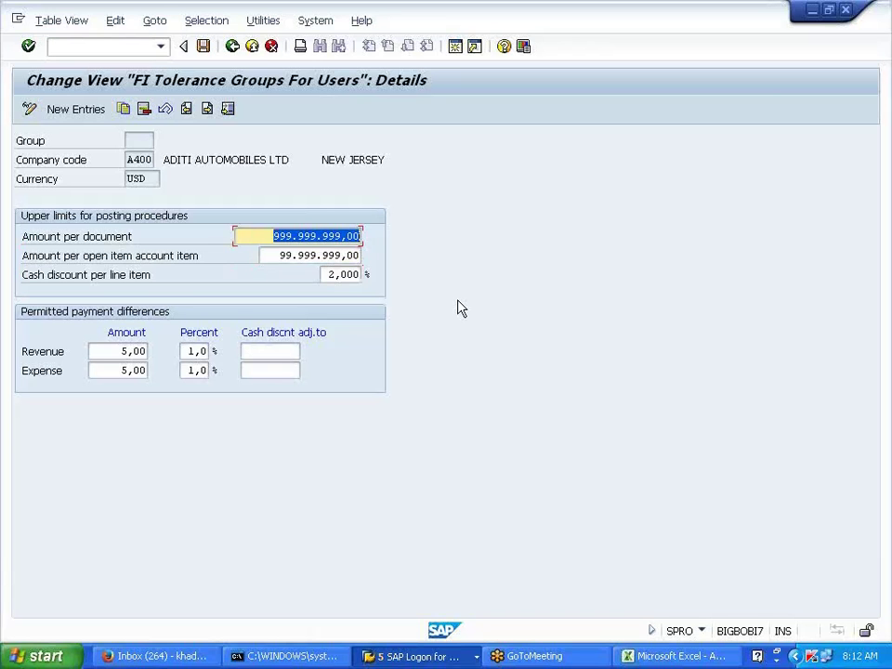
# Save the tolerance group change and return to the vendor invoice session.
pyautogui.click(203, 46)
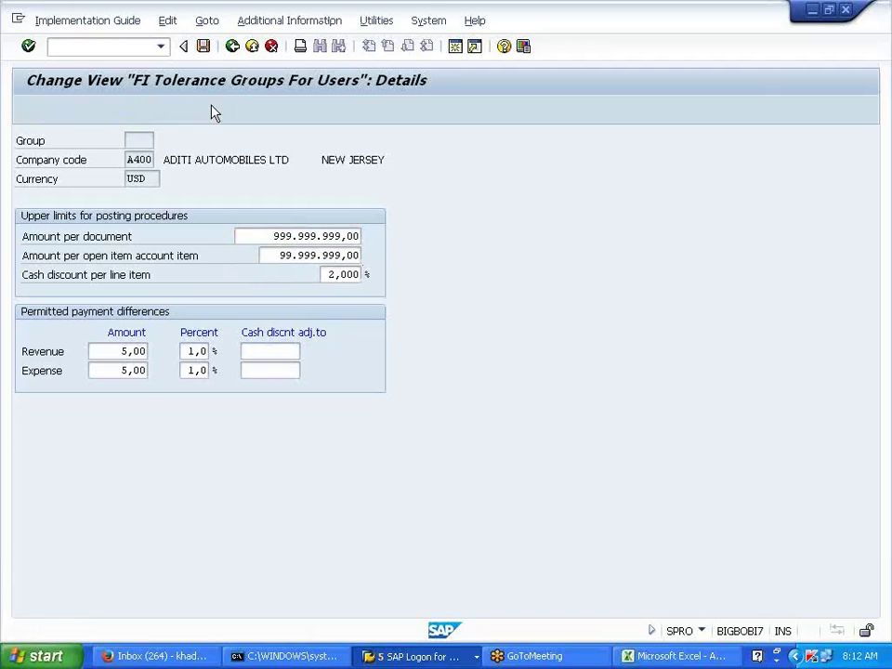
pyautogui.click(254, 293)
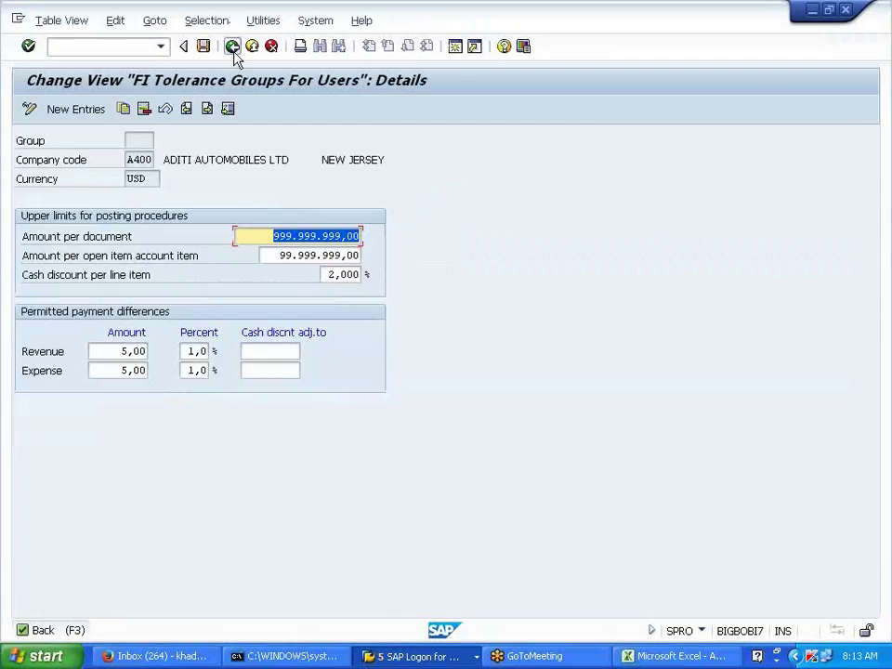
pyautogui.click(234, 49)
pyautogui.click(233, 47)
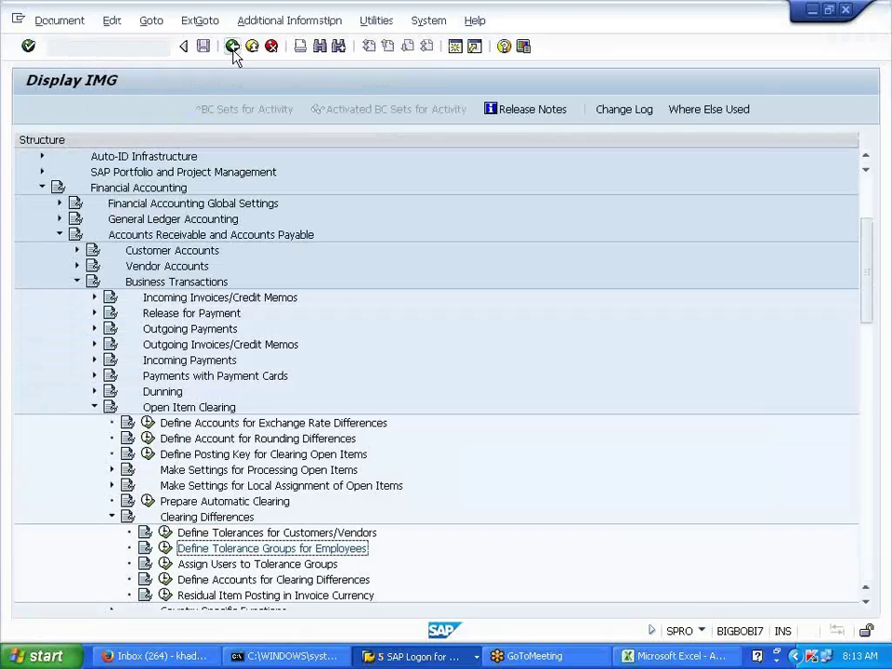
pyautogui.click(234, 46)
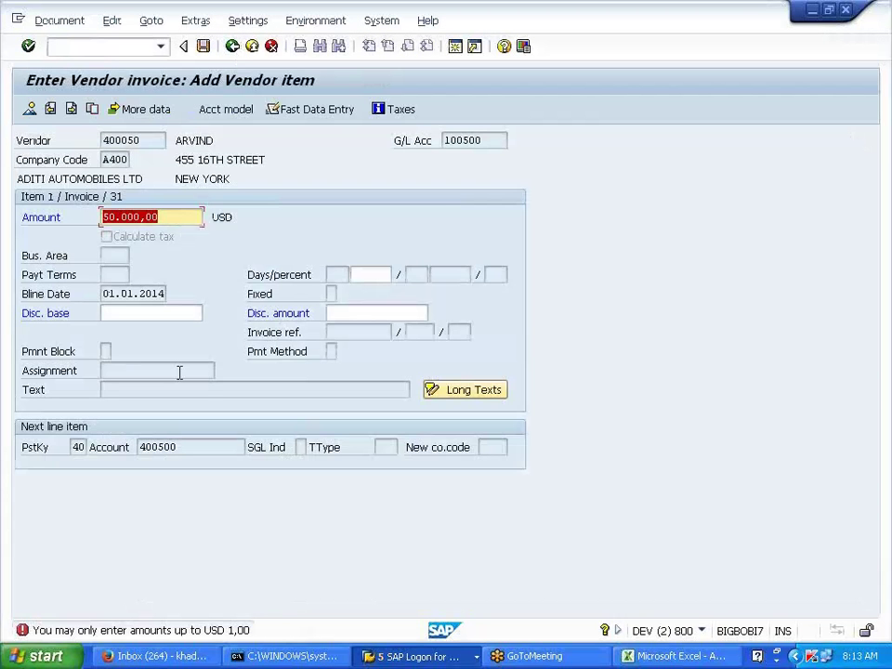
# Retry the pending vendor item and restart the vendor invoice transaction with /NF-43.
pyautogui.press('Return')
pyautogui.click(104, 47)
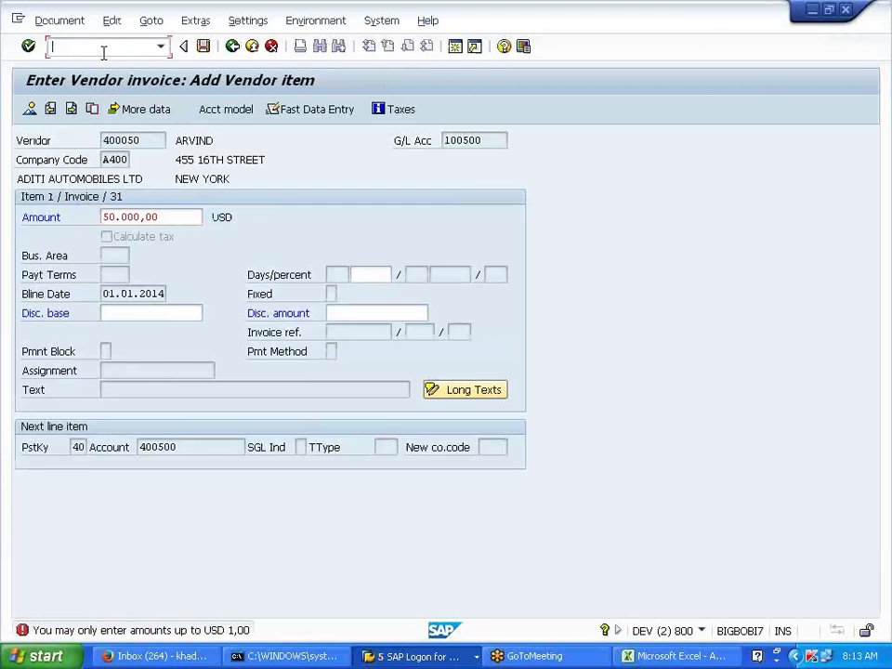
pyautogui.write('/NF-43')
pyautogui.press('Return')
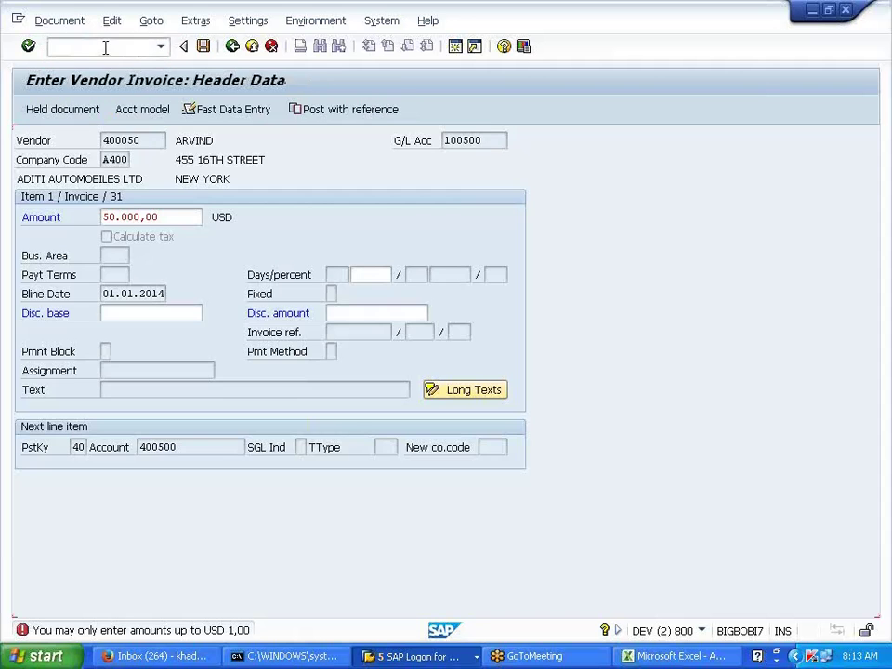
# Enter document and posting date 01.01.2014 and the vendor account for the first line item, and proceed to the vendor item.
pyautogui.click(136, 157)
pyautogui.press('Tab')
pyautogui.press('Tab')
pyautogui.press('Tab')
pyautogui.press('BackSpace')
pyautogui.click(139, 175)
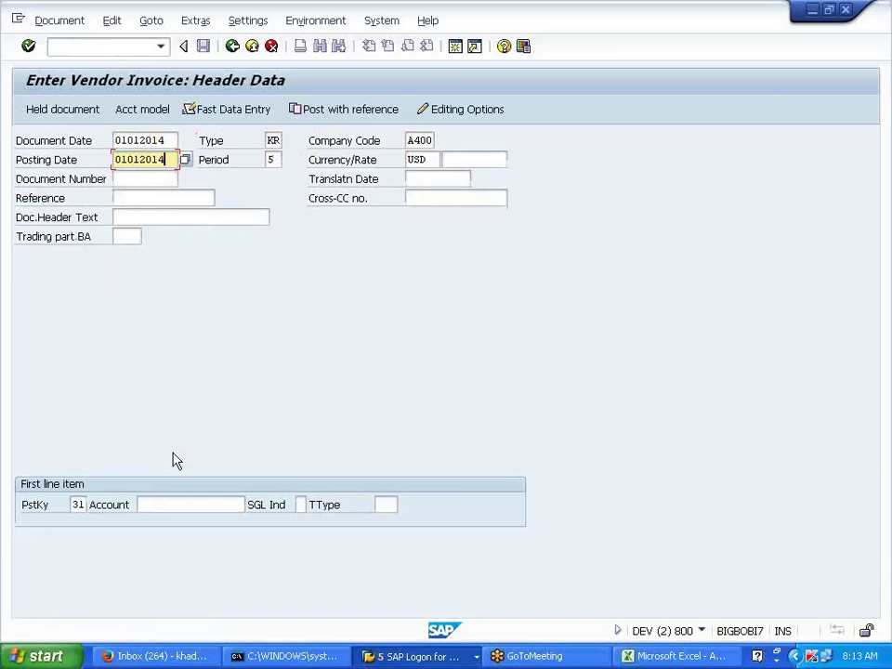
pyautogui.click(165, 503)
pyautogui.click(172, 388)
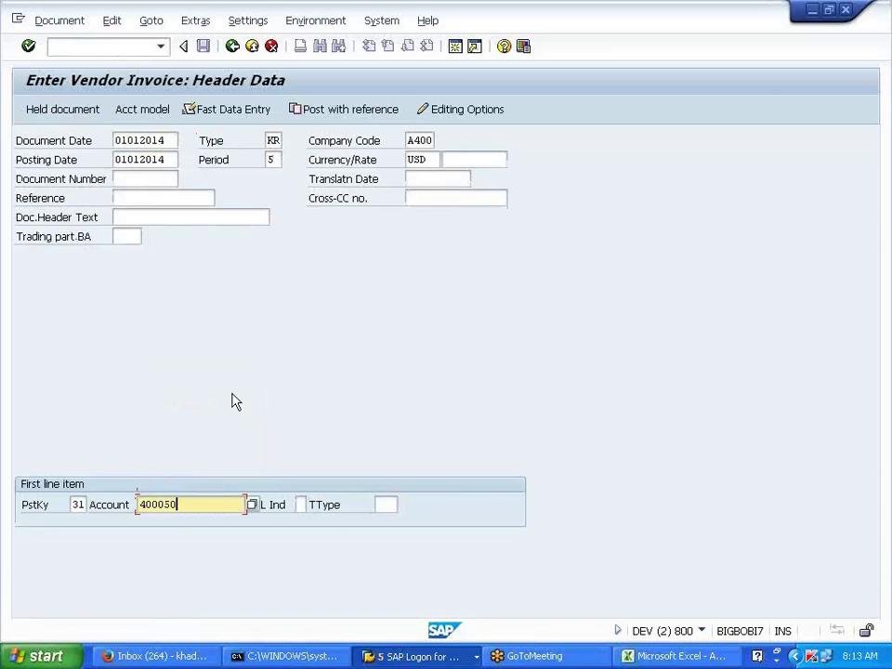
pyautogui.press('Return')
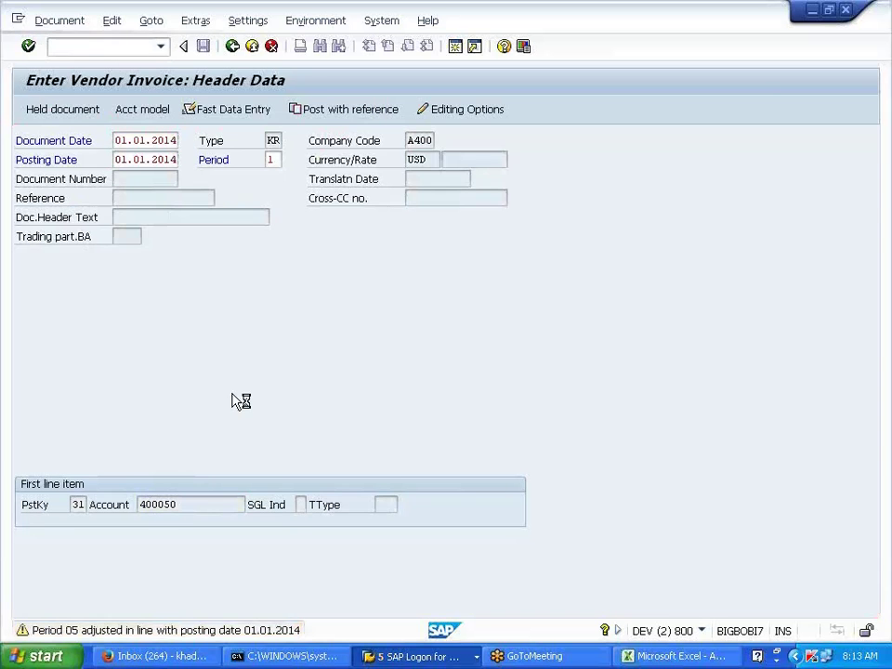
# Enter amount 50000 for the vendor item and add a next line item with posting key 40 and the purchases G/L account.
pyautogui.write('50000')
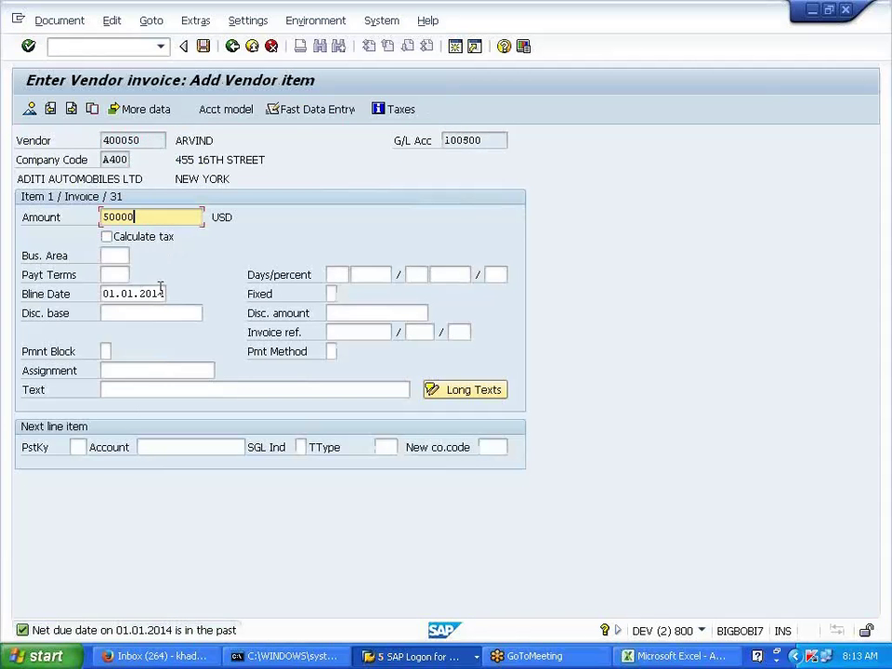
pyautogui.click(78, 447)
pyautogui.click(78, 477)
pyautogui.click(147, 447)
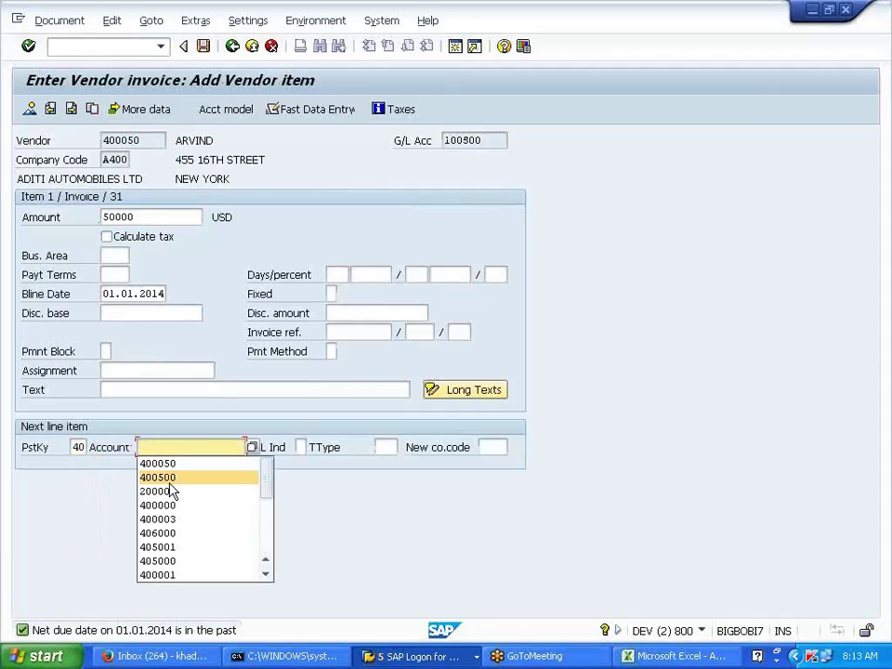
pyautogui.press('Return')
pyautogui.press('Return')
# Enter amount 50000 and value date 01.01.2014 for the purchases debit item.
pyautogui.click(149, 232)
pyautogui.click(147, 291)
pyautogui.click(154, 310)
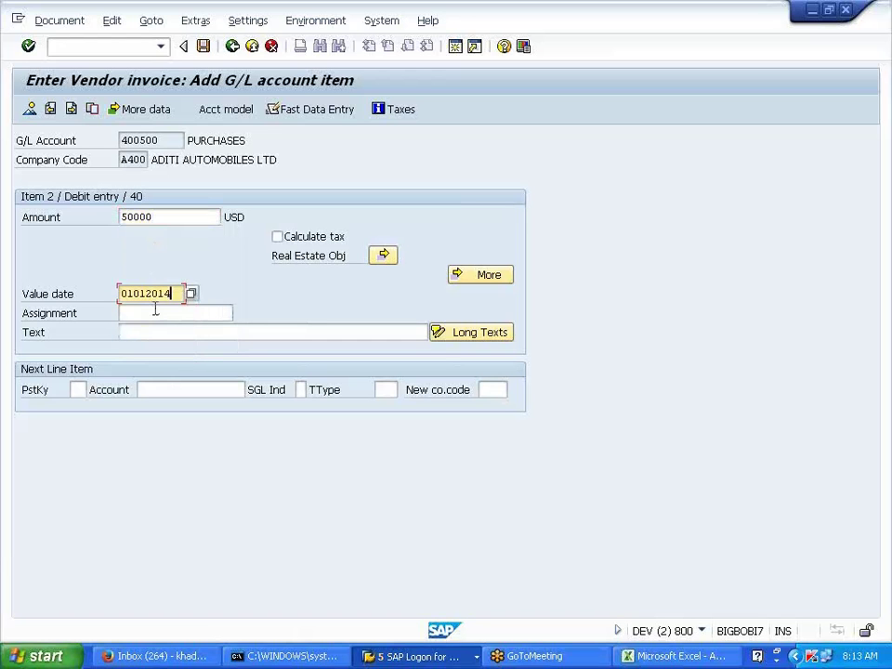
pyautogui.press('Return')
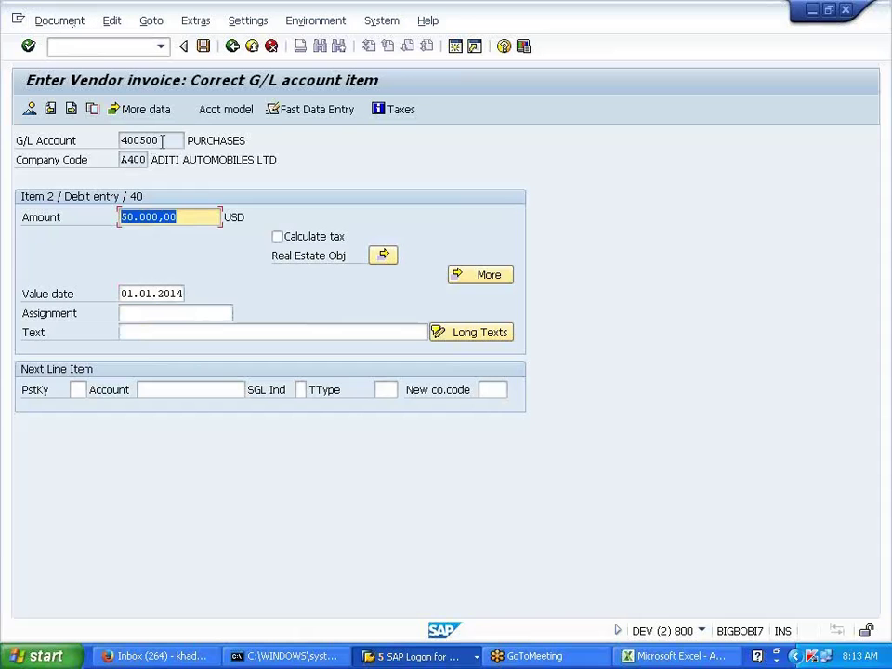
# Simulate the vendor invoice and review its vendor and purchases line items in the document overview.
pyautogui.moveTo(162, 141); pyautogui.dragTo(122, 141)
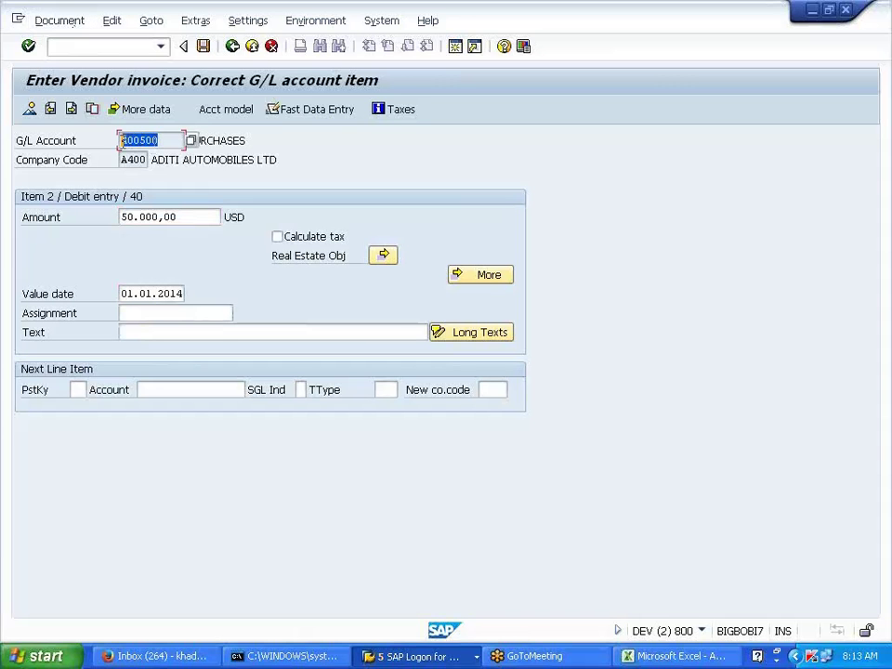
pyautogui.click(72, 26)
pyautogui.click(93, 98)
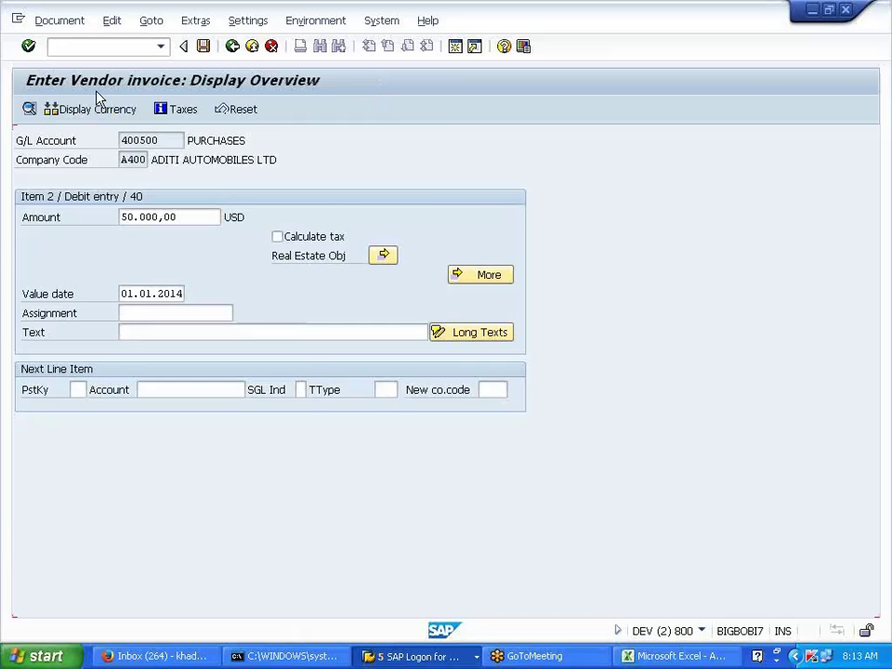
pyautogui.moveTo(171, 294); pyautogui.dragTo(206, 298)
pyautogui.click(206, 297)
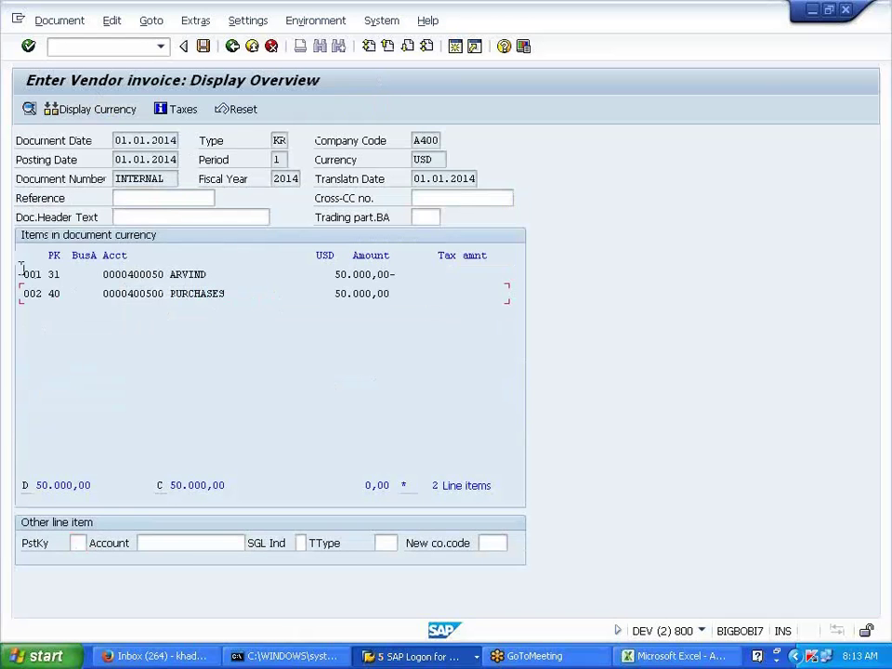
pyautogui.moveTo(20, 274); pyautogui.dragTo(414, 306)
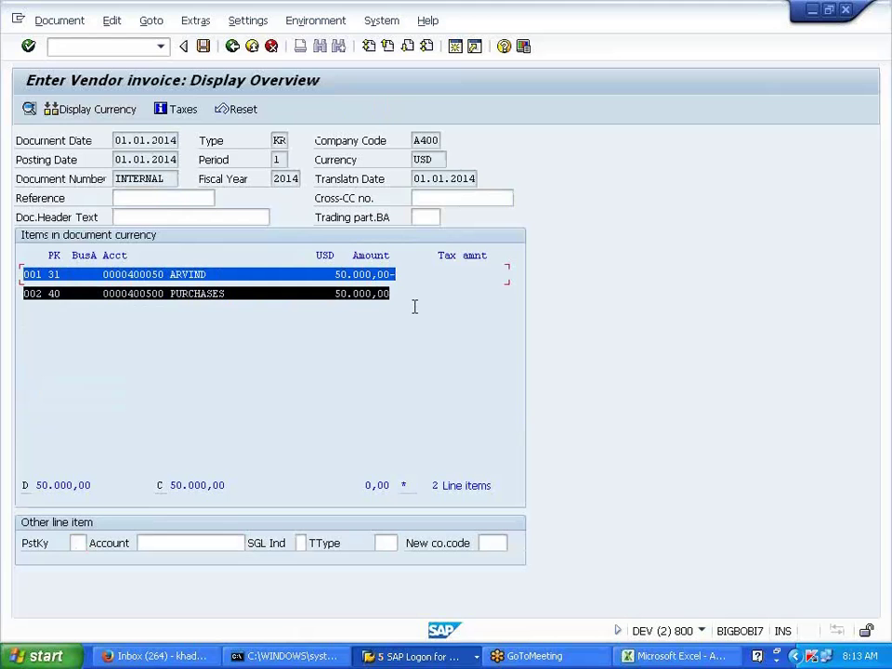
pyautogui.click(414, 307)
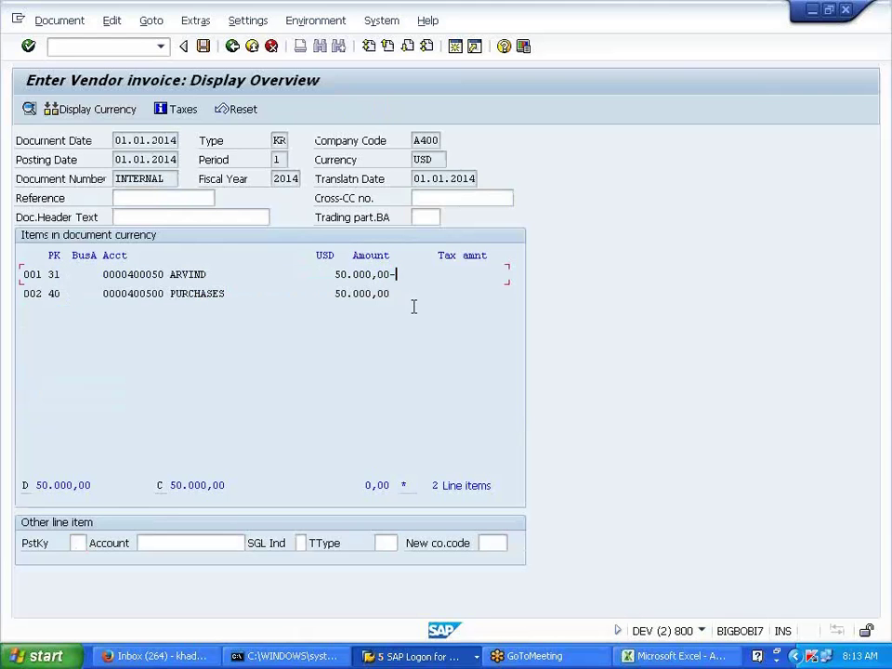
# Post the simulated vendor invoice and display the posted document in its data entry view.
pyautogui.click(206, 49)
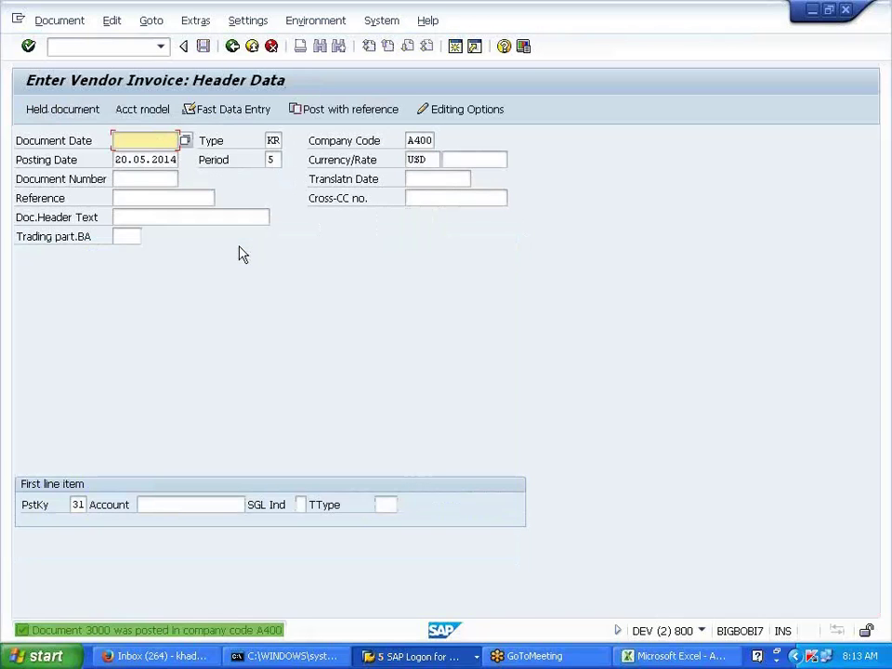
pyautogui.click(46, 23)
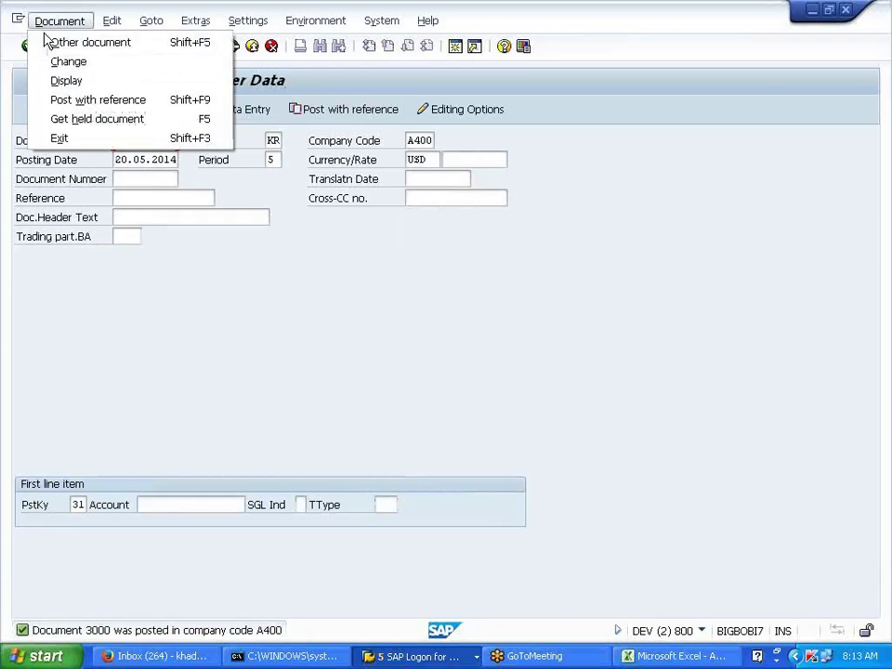
pyautogui.click(56, 82)
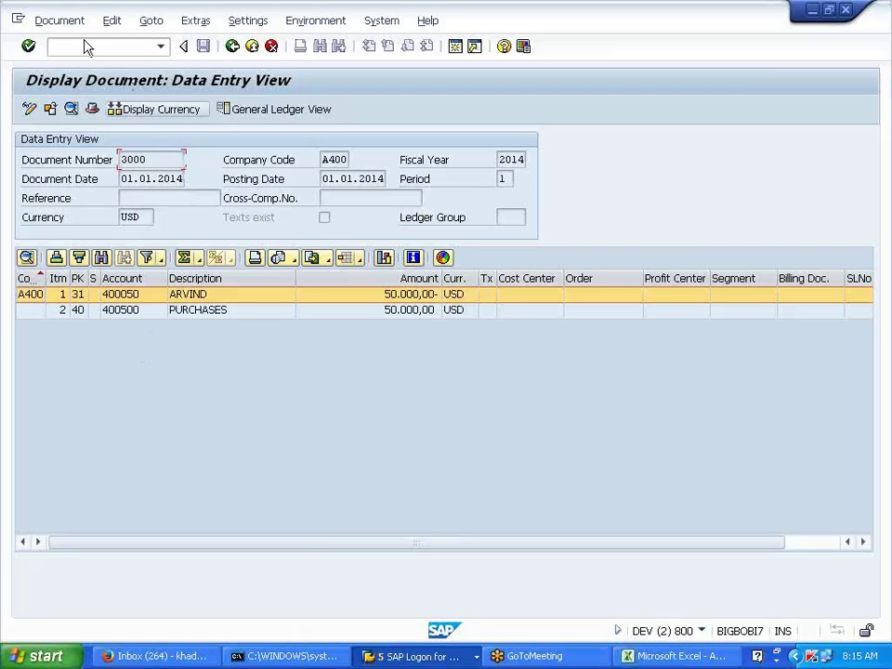
pyautogui.click(59, 26)
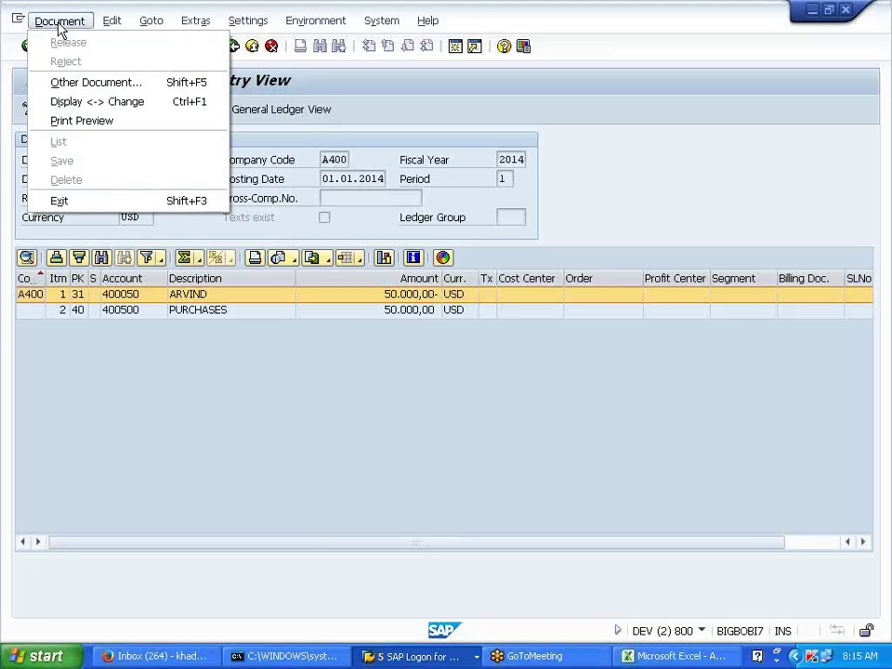
pyautogui.click(308, 136)
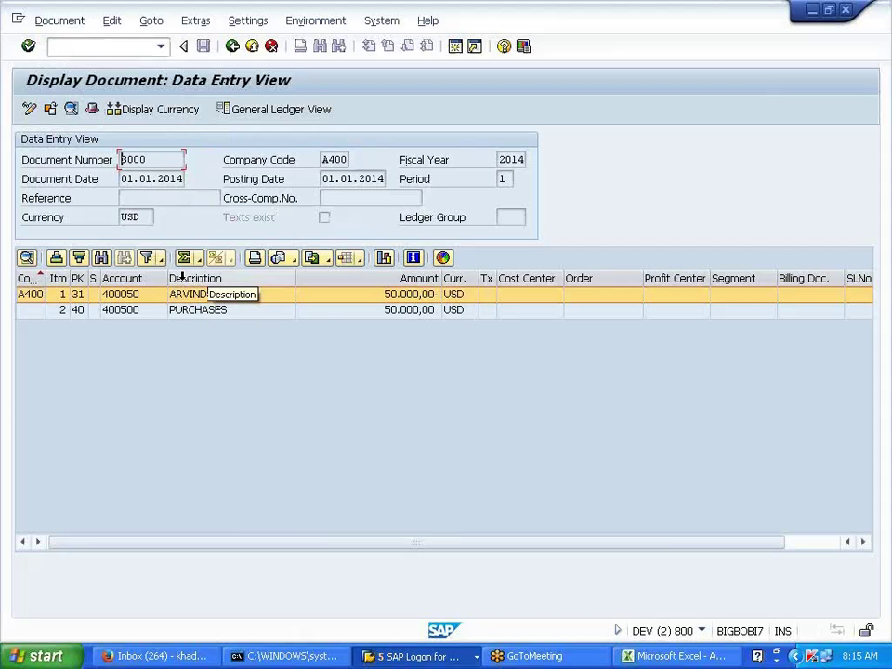
# Switch the posted invoice to General Ledger View and examine its accounts payable and purchases line items.
pyautogui.click(272, 115)
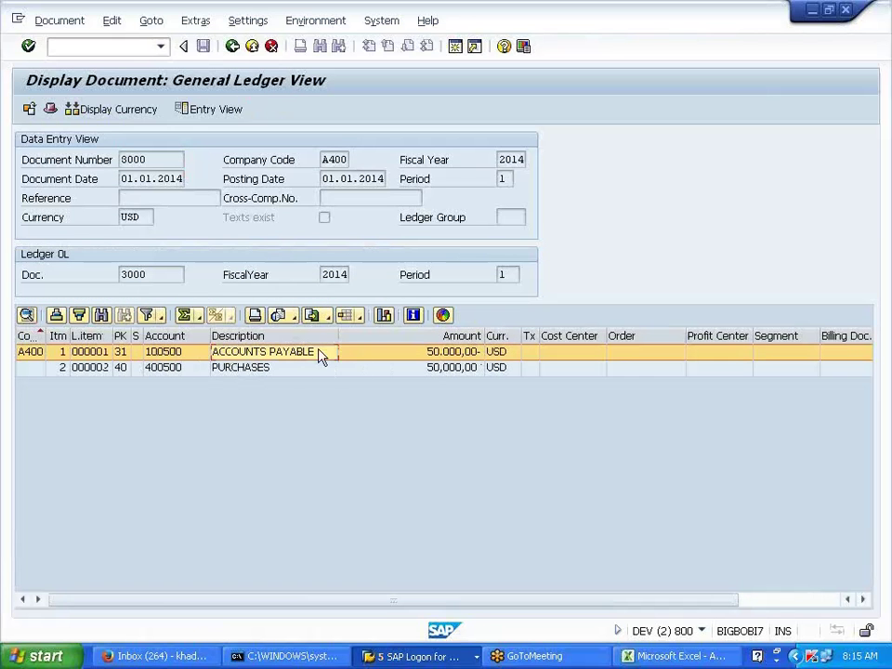
pyautogui.click(282, 370)
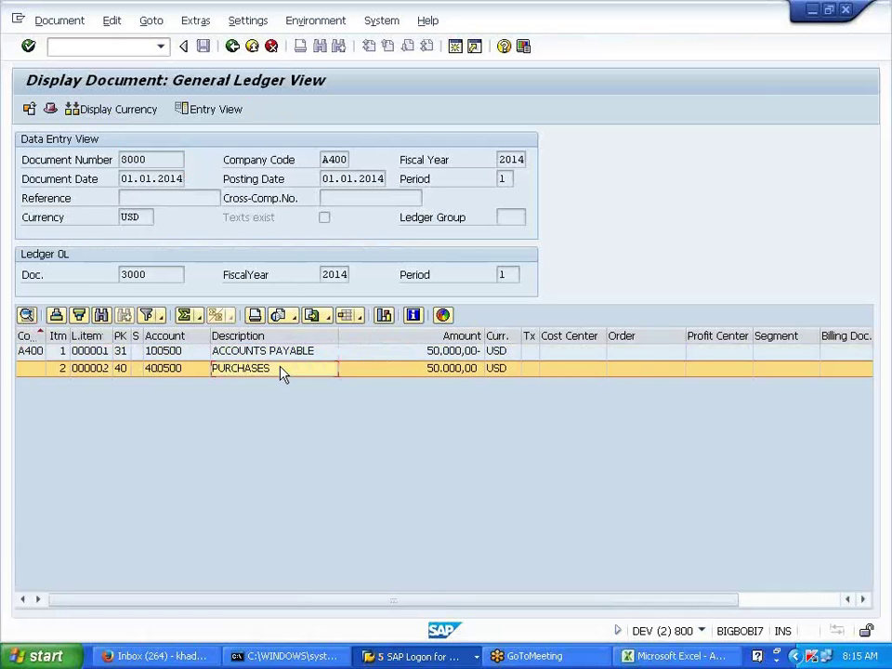
pyautogui.click(283, 352)
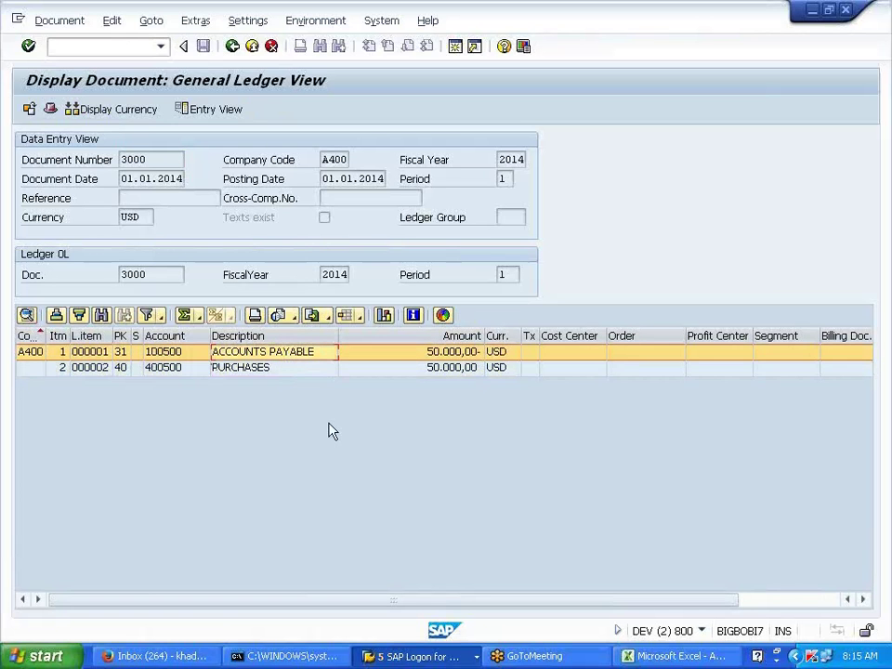
# Switch to the AR AP - A400 workbook in Excel and highlight the UPDATED AUTOMATICALLY note in E10 with an orange fill.
pyautogui.click(661, 657)
pyautogui.scroll(6, 420, 418)
pyautogui.click(308, 275)
pyautogui.moveTo(308, 274); pyautogui.dragTo(437, 275)
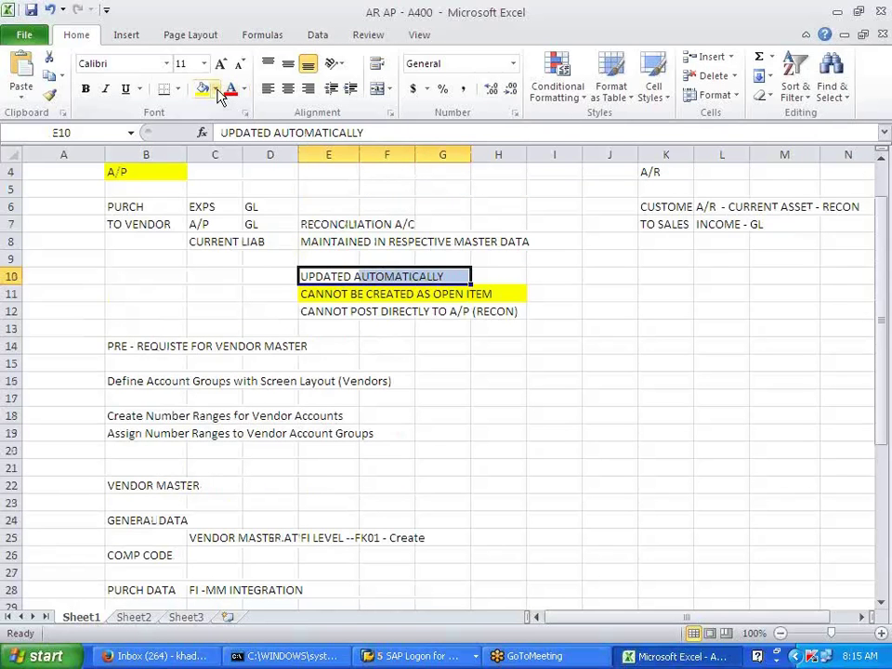
pyautogui.click(215, 88)
pyautogui.click(229, 215)
pyautogui.click(553, 415)
# Back in SAP, try an F-02 posting dated 01.01.2014 with key 40 directly to the accounts payable reconciliation account, and leave the transaction.
pyautogui.hotkey('alt', 'Tab')
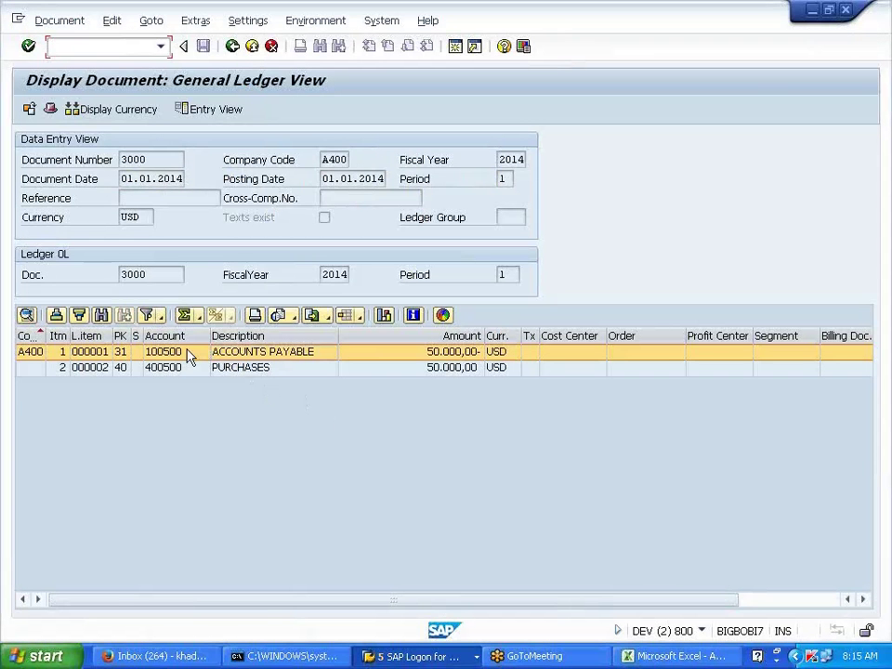
pyautogui.write('/NF-02')
pyautogui.press('Return')
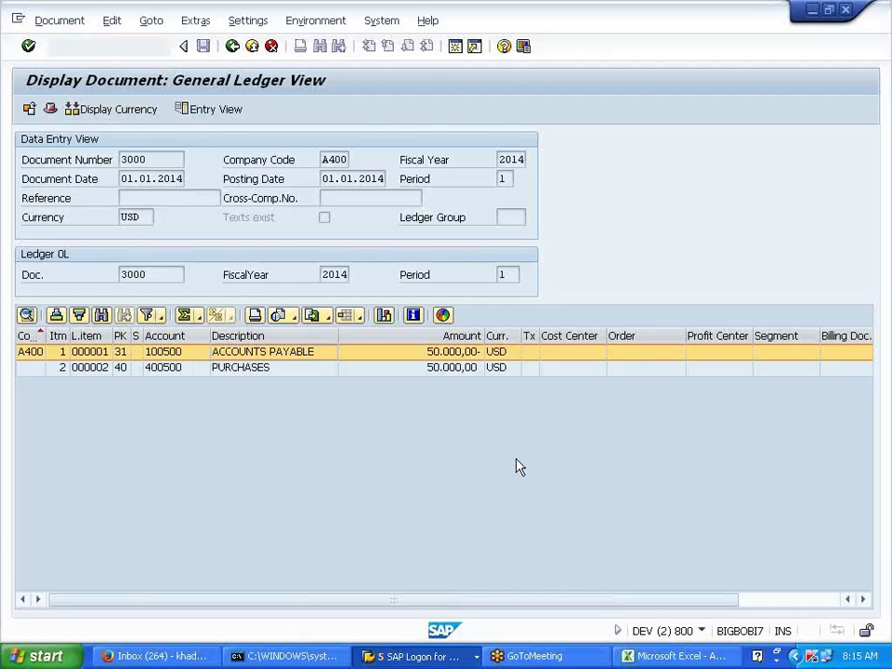
pyautogui.click(139, 157)
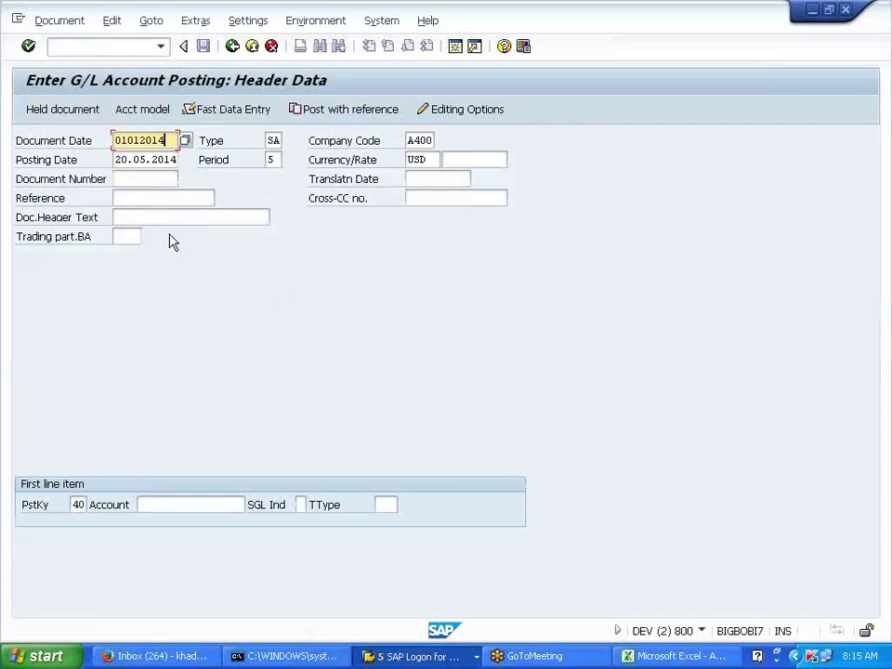
pyautogui.click(197, 504)
pyautogui.write('10')
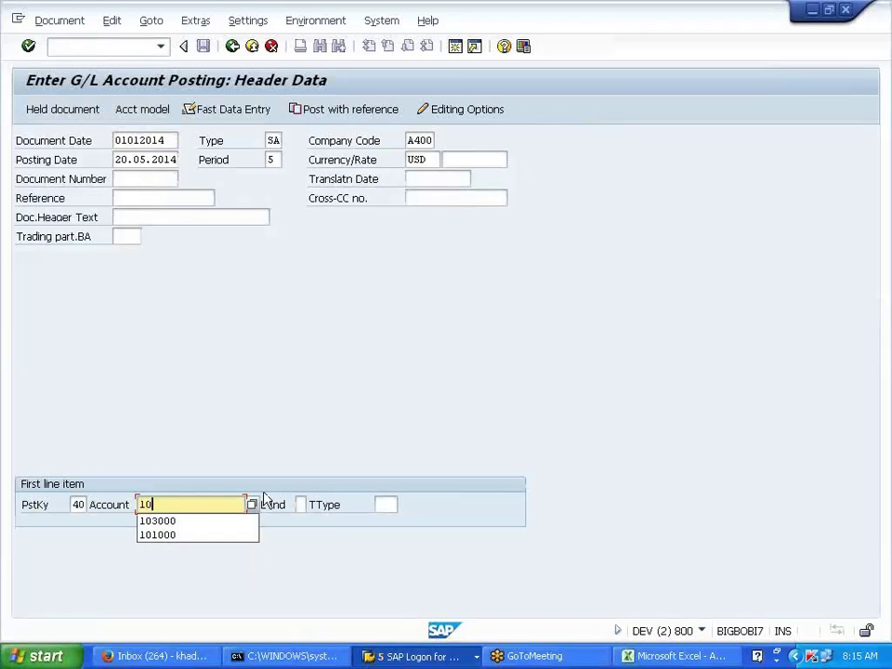
pyautogui.write('0600500')
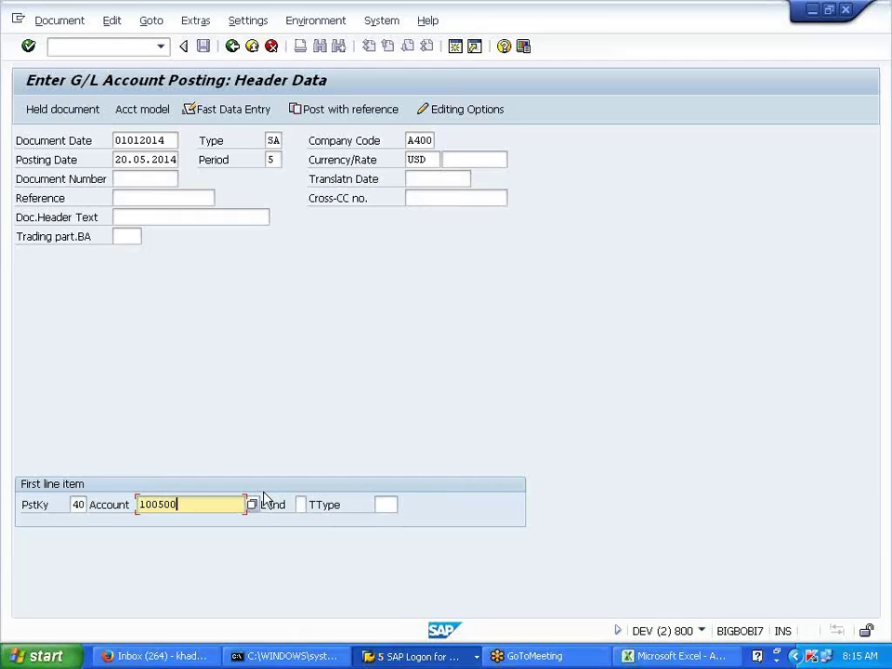
pyautogui.press('Return')
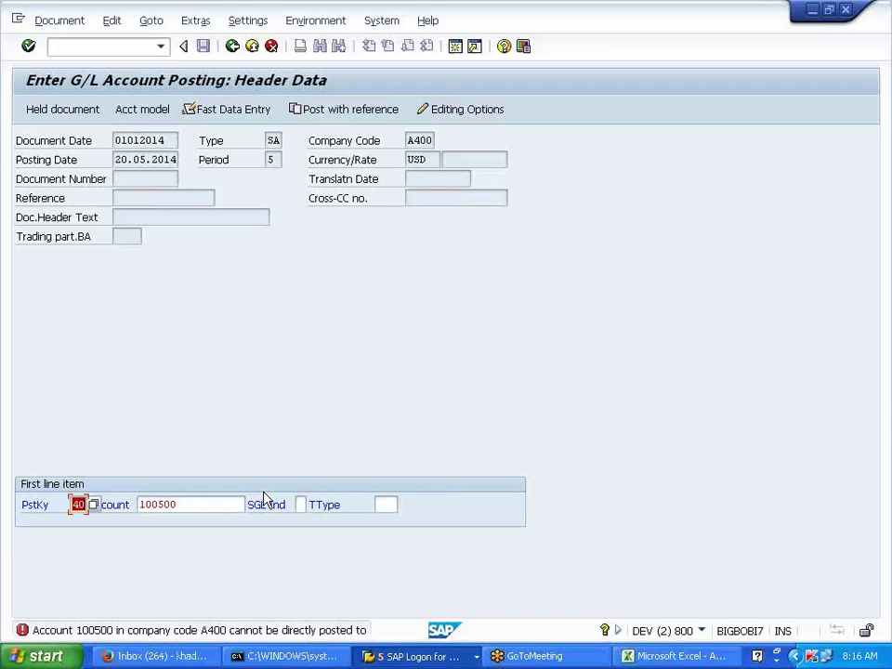
pyautogui.click(231, 47)
pyautogui.click(223, 367)
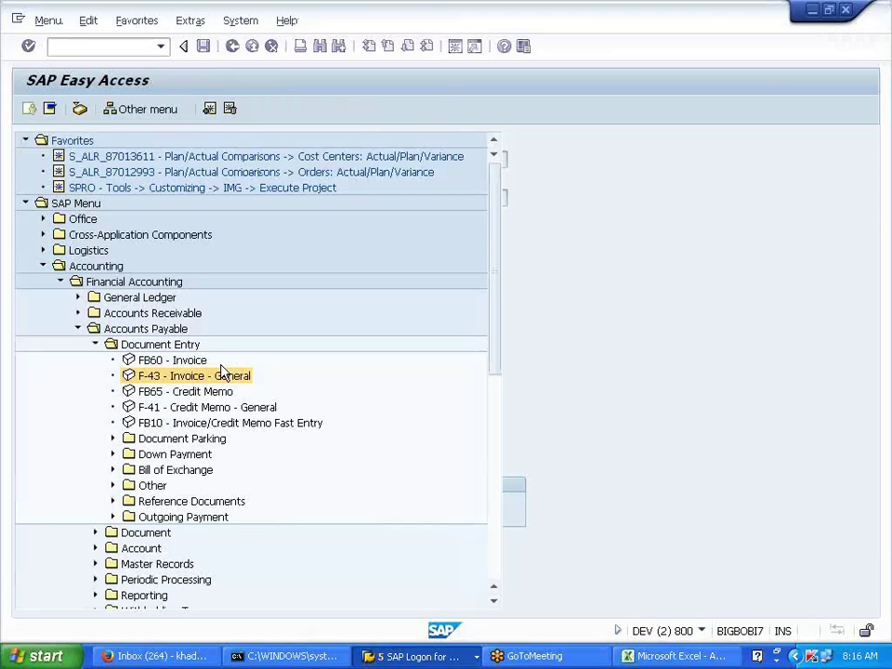
# Locate FK10N - Display Balances in the Accounts Payable account functions and record its name in cell B44 of the Excel notes.
pyautogui.hotkey('alt', 'Tab')
pyautogui.scroll(-2, 385, 476)
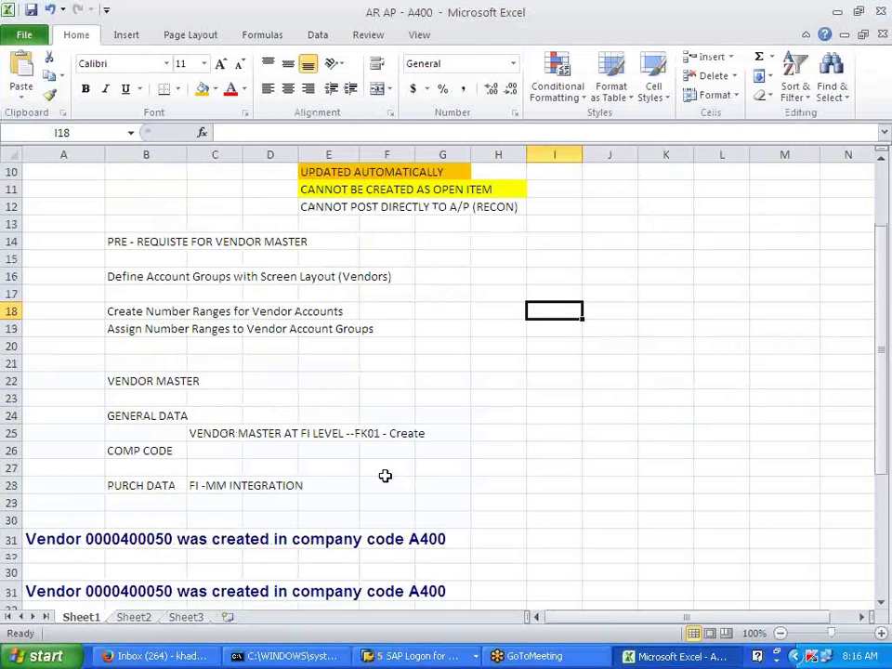
pyautogui.scroll(-7, 384, 476)
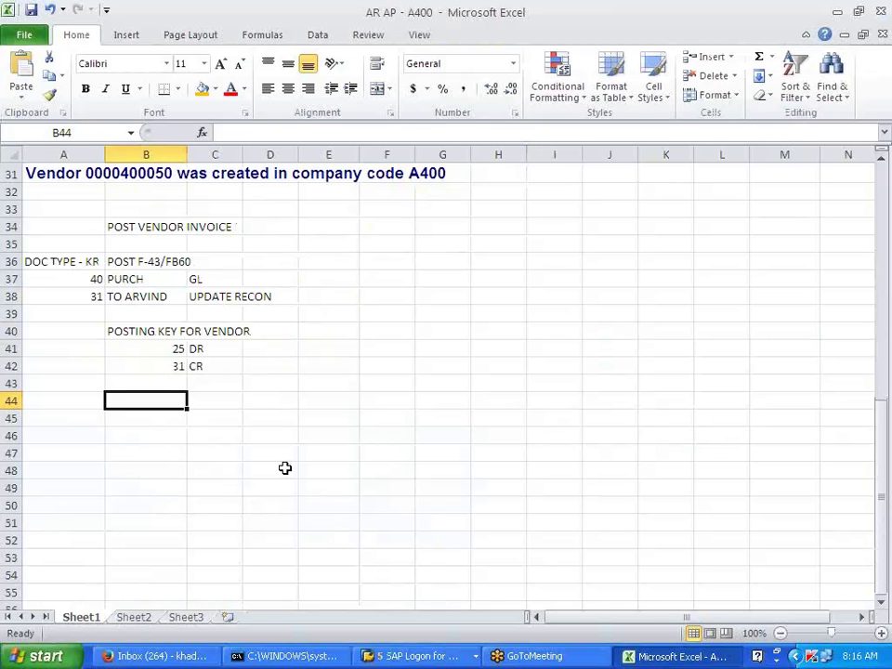
pyautogui.hotkey('alt', 'Tab')
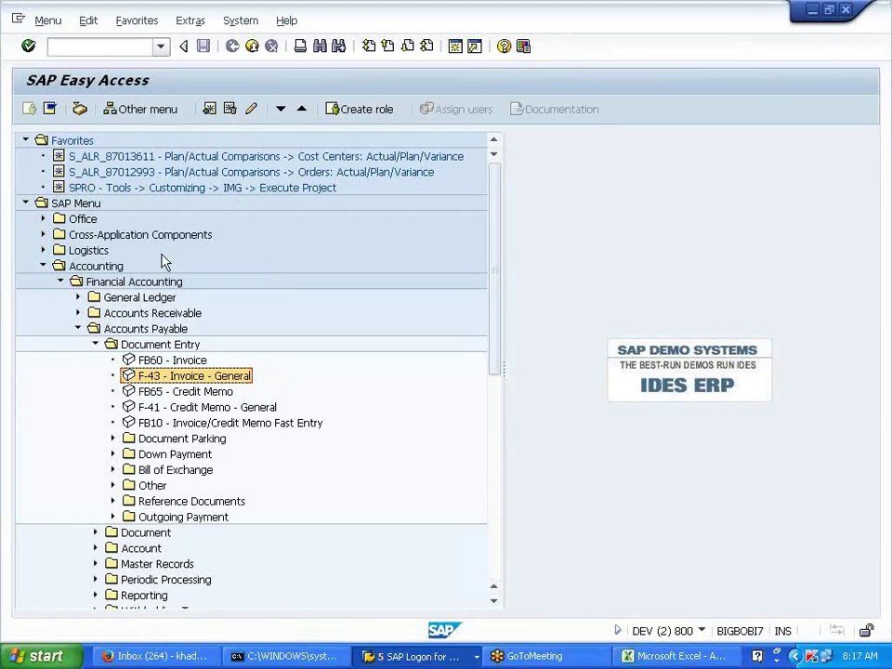
pyautogui.click(95, 345)
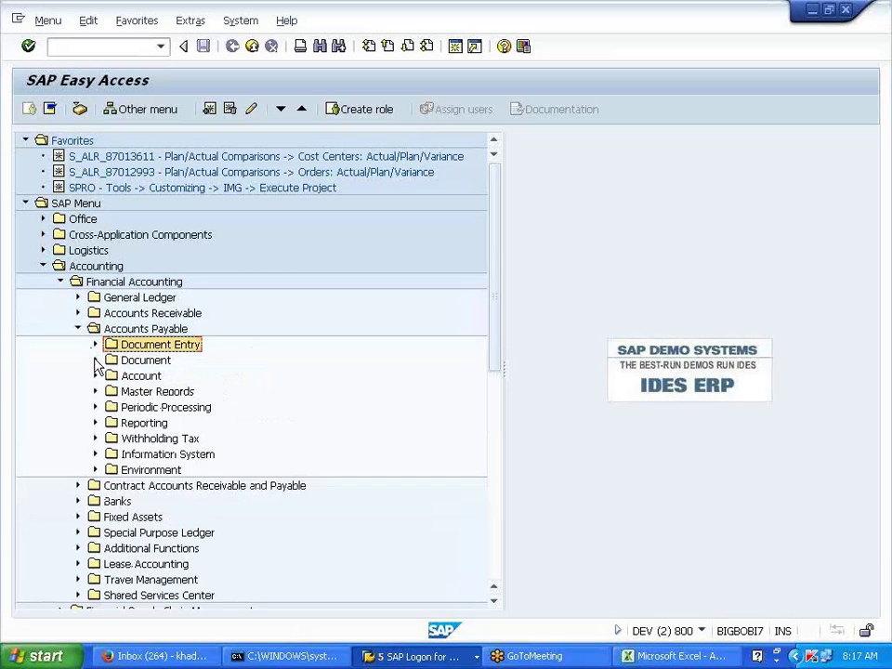
pyautogui.click(95, 361)
pyautogui.click(96, 360)
pyautogui.click(95, 375)
pyautogui.click(186, 391)
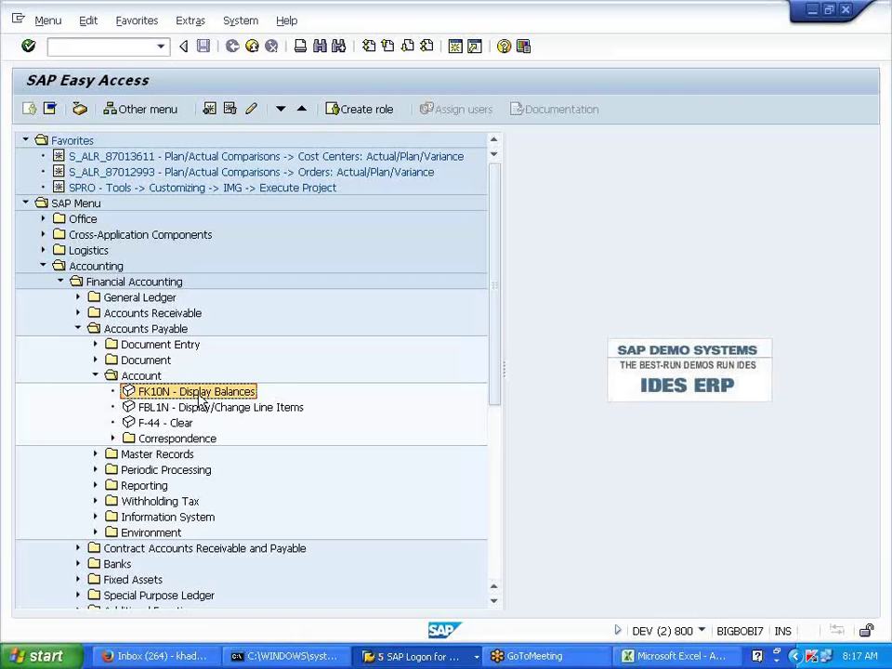
pyautogui.hotkey('alt', 'Tab')
pyautogui.write('FK10N - Display Balances')
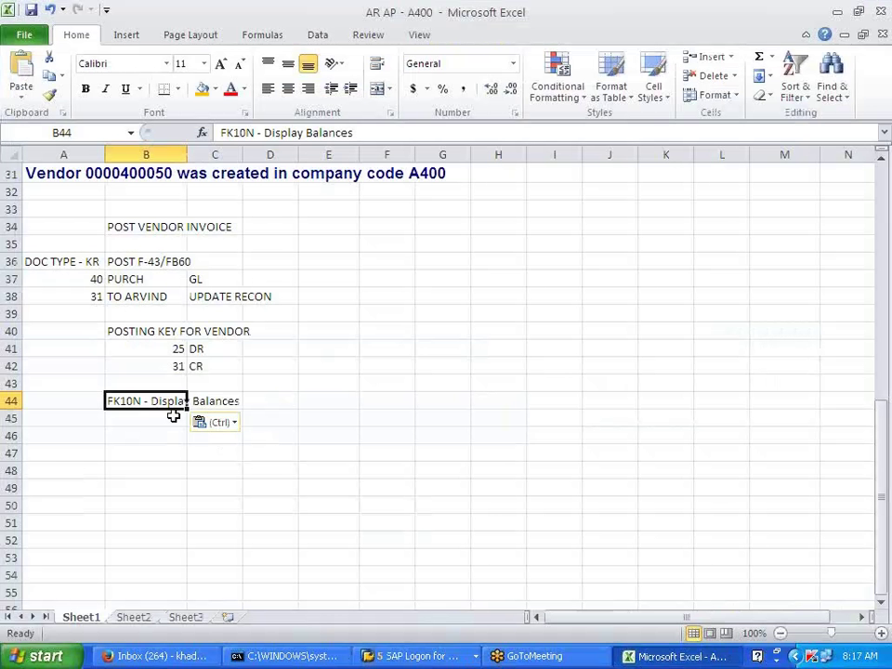
# Run FK10N in SAP for the vendor, company code A400 and fiscal year 2014, examine the period balances, and leave the transaction.
pyautogui.hotkey('alt', 'Tab')
pyautogui.doubleClick(169, 396)
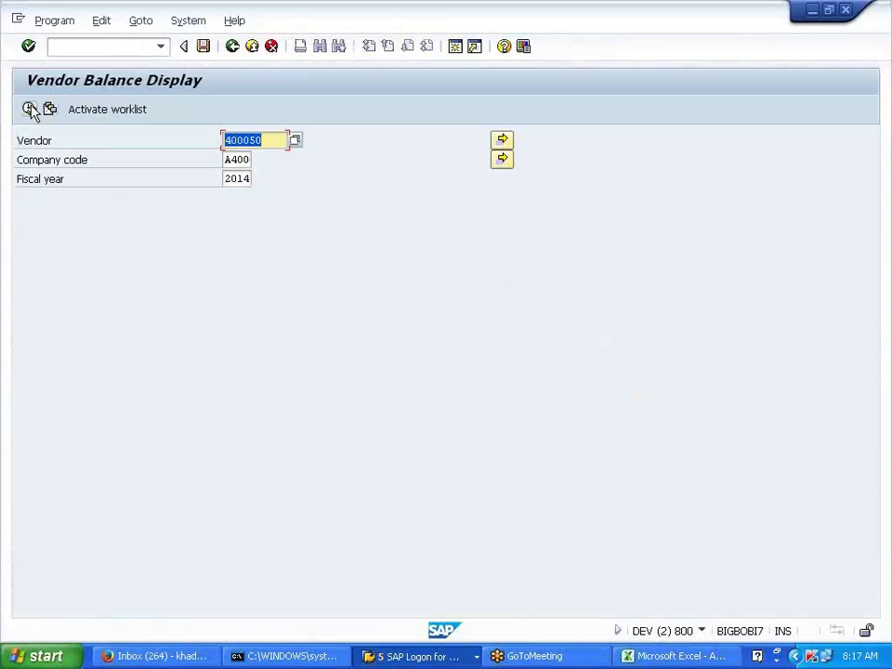
pyautogui.click(16, 137)
pyautogui.moveTo(16, 138); pyautogui.dragTo(286, 182)
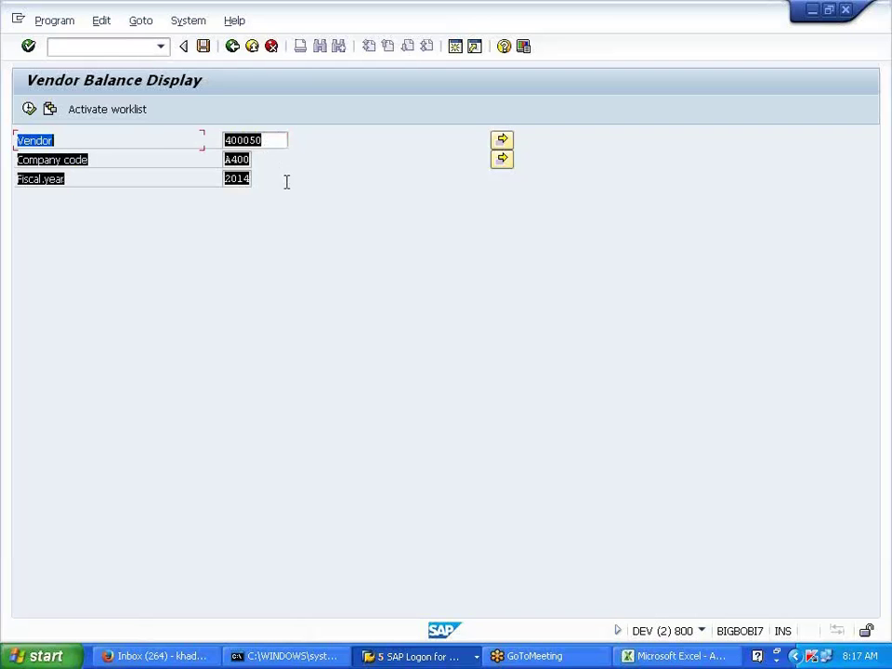
pyautogui.hotkey('ctrl', 'c')
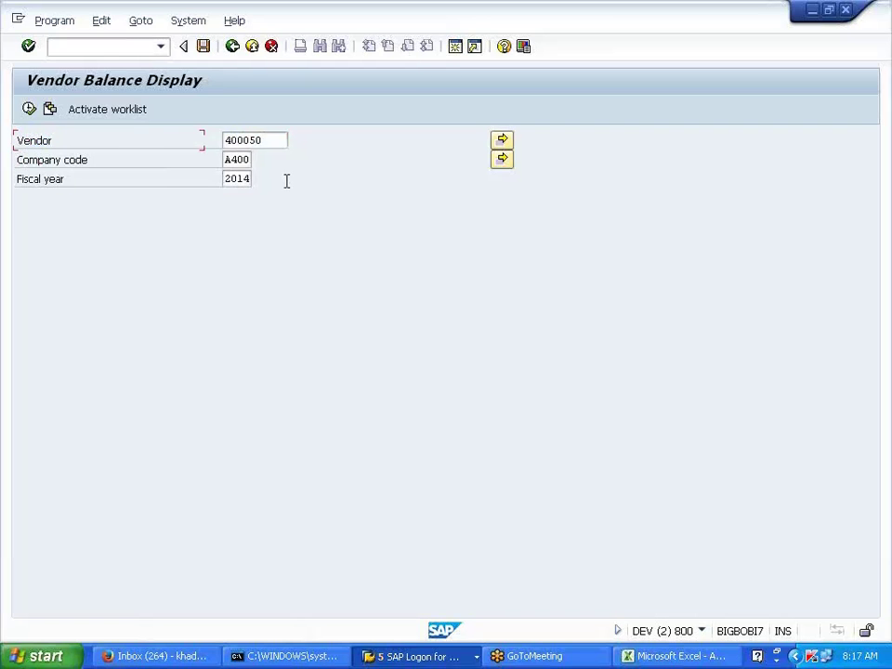
pyautogui.click(30, 111)
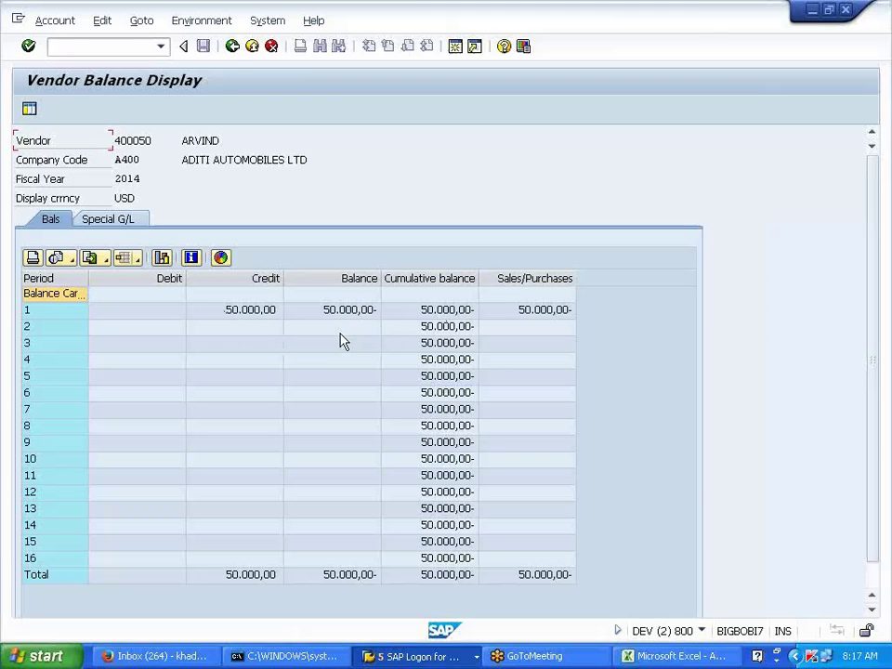
pyautogui.click(232, 48)
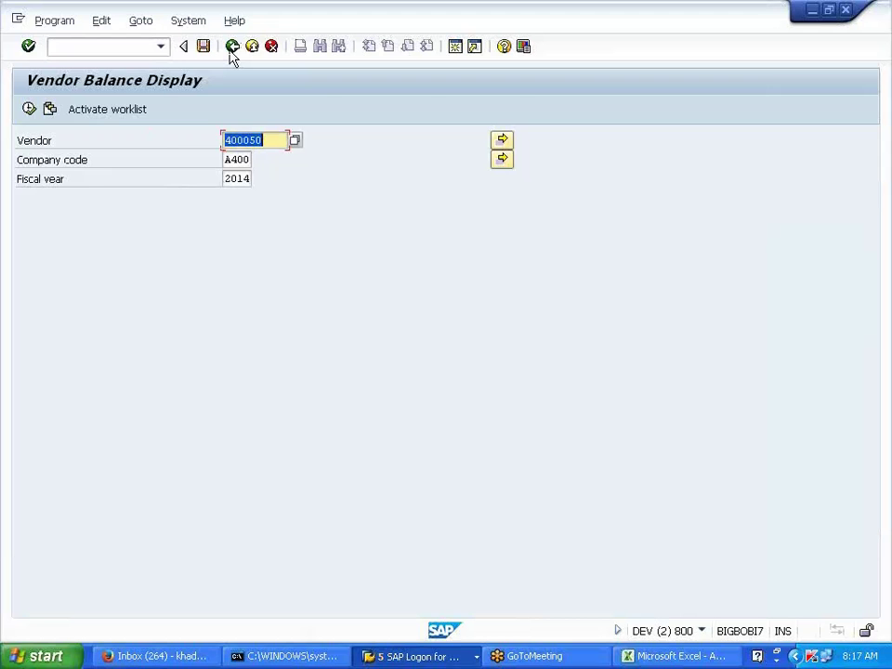
pyautogui.click(231, 47)
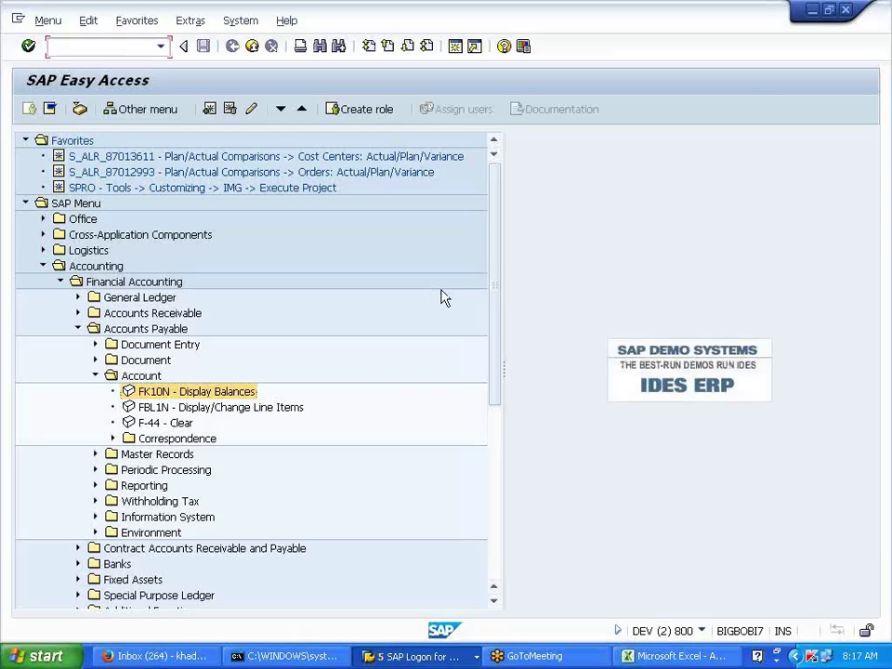
# Copy the transaction name FBL1N - Display/Change Line Items from the SAP menu into cell B46 of the Excel notes.
pyautogui.write('/NF')
pyautogui.press('BackSpace')
pyautogui.press('BackSpace')
pyautogui.press('BackSpace')
pyautogui.click(278, 410)
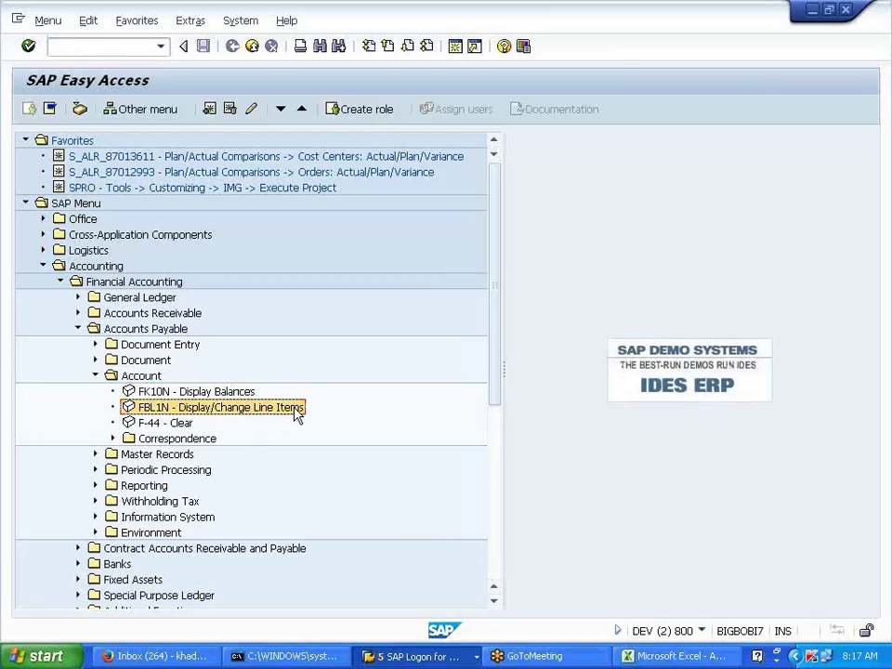
pyautogui.hotkey('alt', 'Tab')
pyautogui.click(151, 433)
pyautogui.hotkey('ctrl', 'v')
# Open FBL1N in SAP and enter the vendor account for company code A400 as the selection.
pyautogui.hotkey('alt', 'Tab')
pyautogui.doubleClick(181, 408)
pyautogui.click(247, 160)
pyautogui.click(265, 176)
pyautogui.press('BackSpace')
pyautogui.press('BackSpace')
pyautogui.write('50')
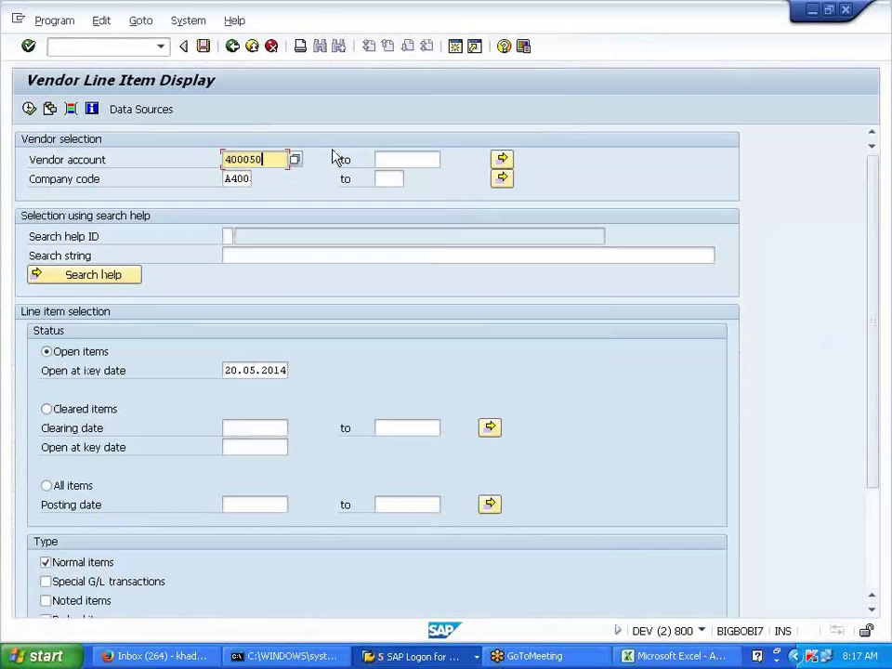
# List the vendor's open items at key date 20.05.2014, examine the invoice amount, and switch back to the Excel notes.
pyautogui.click(29, 110)
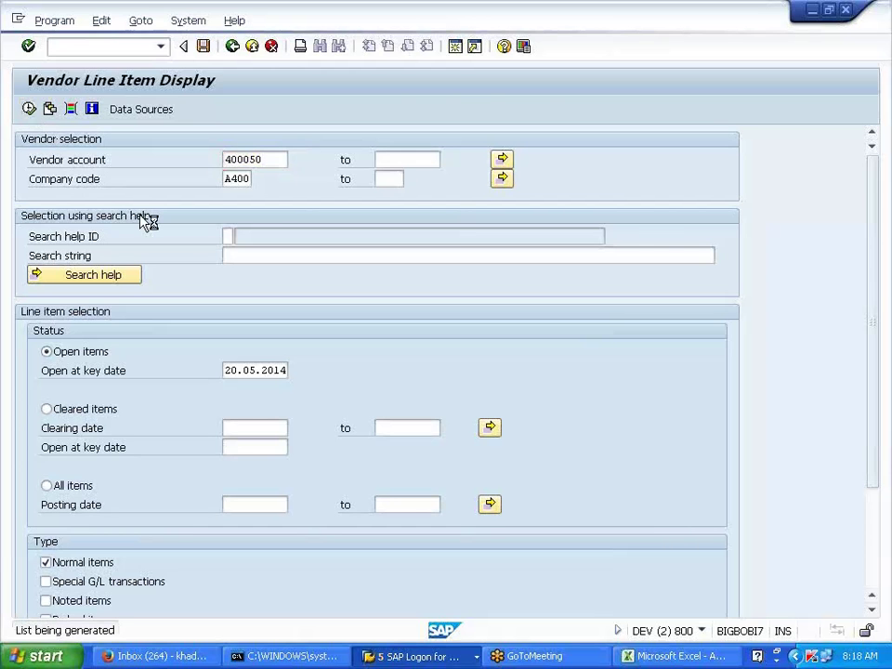
pyautogui.click(459, 377)
pyautogui.moveTo(459, 379); pyautogui.dragTo(576, 447)
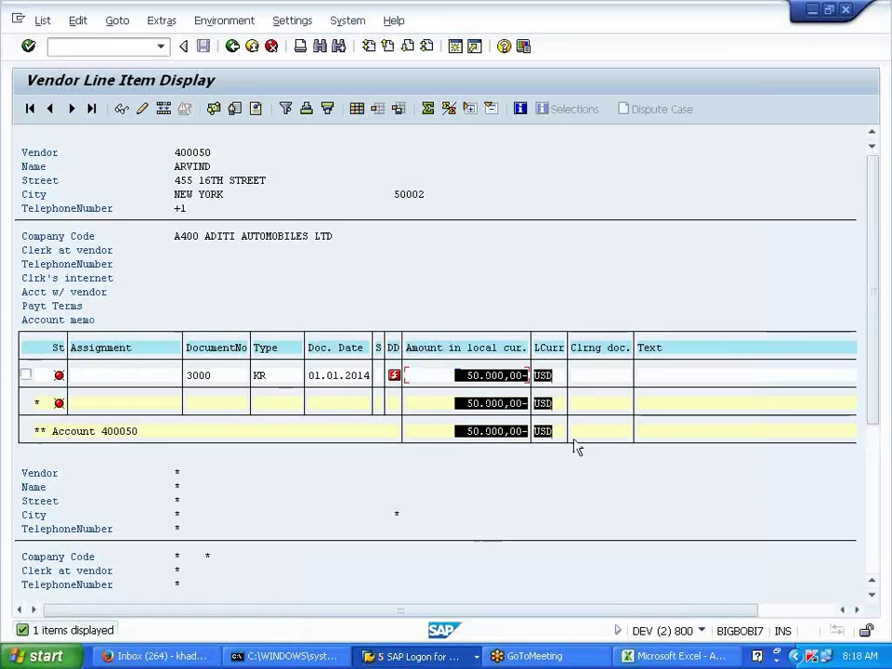
pyautogui.hotkey('ctrl', 'c')
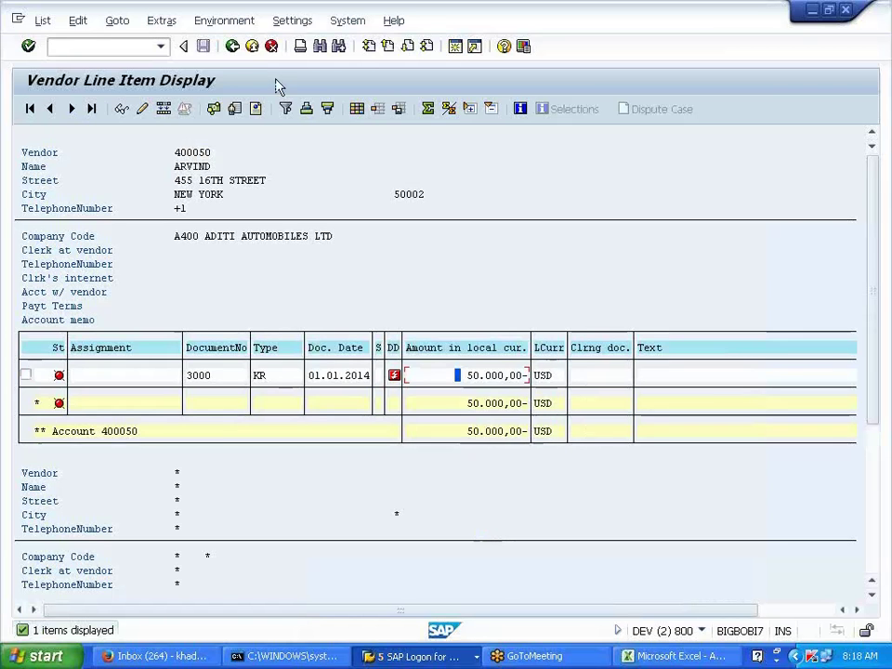
pyautogui.click(236, 50)
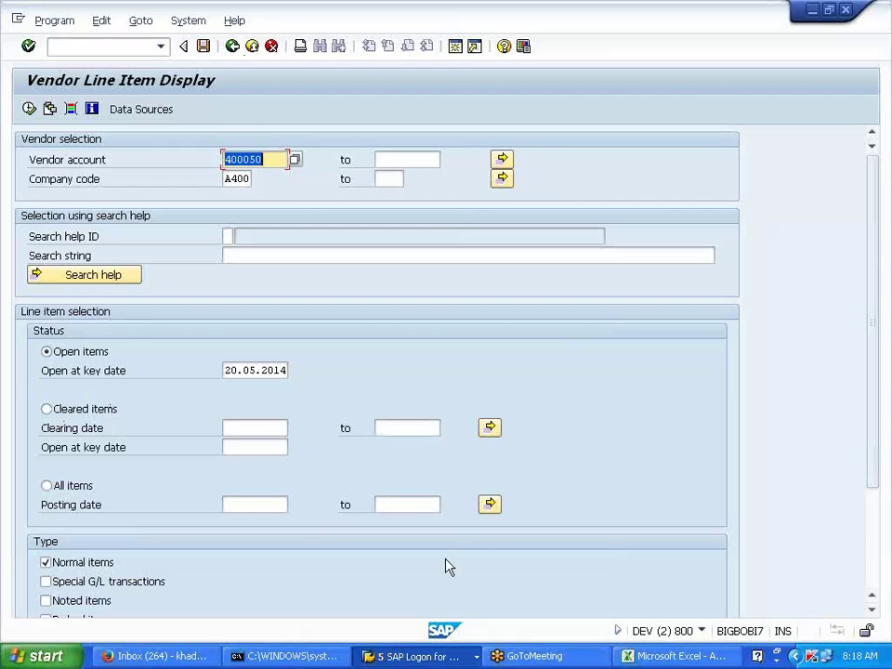
pyautogui.click(652, 660)
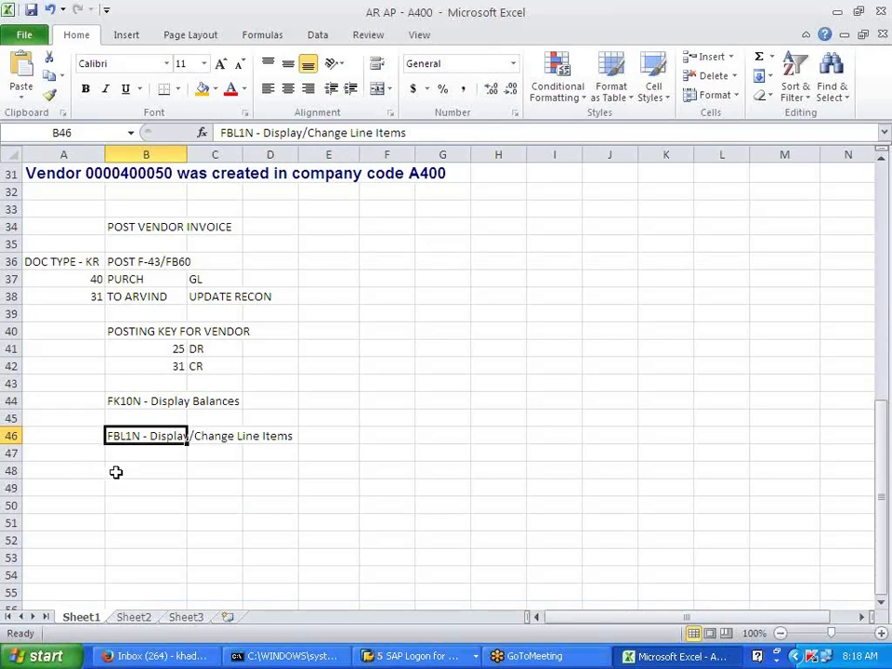
# Enter the heading CLEAR THE INVOICE in cell A48 of the notes.
pyautogui.click(115, 472)
pyautogui.press('Left')
pyautogui.write('C')
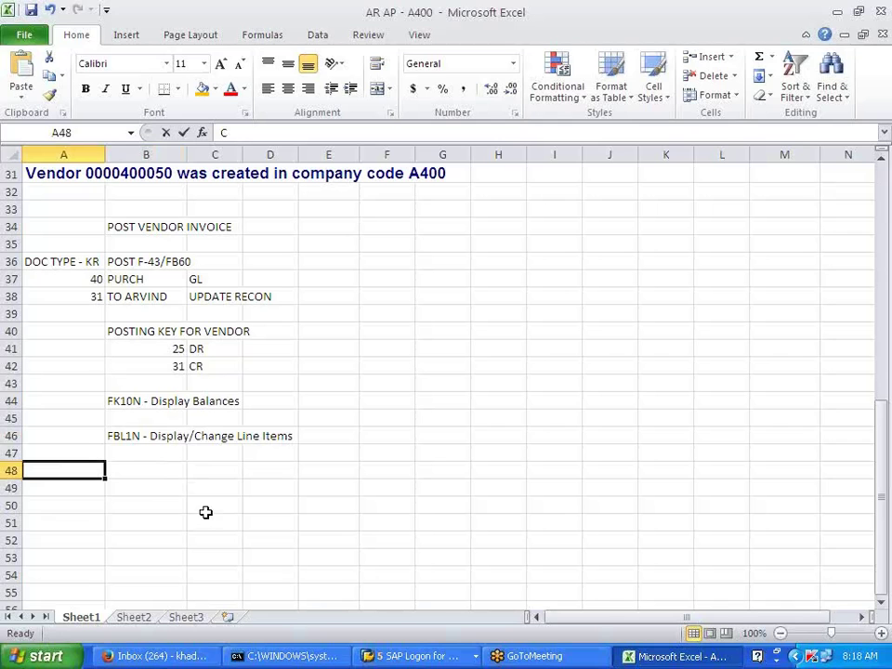
pyautogui.write('LEAR TH')
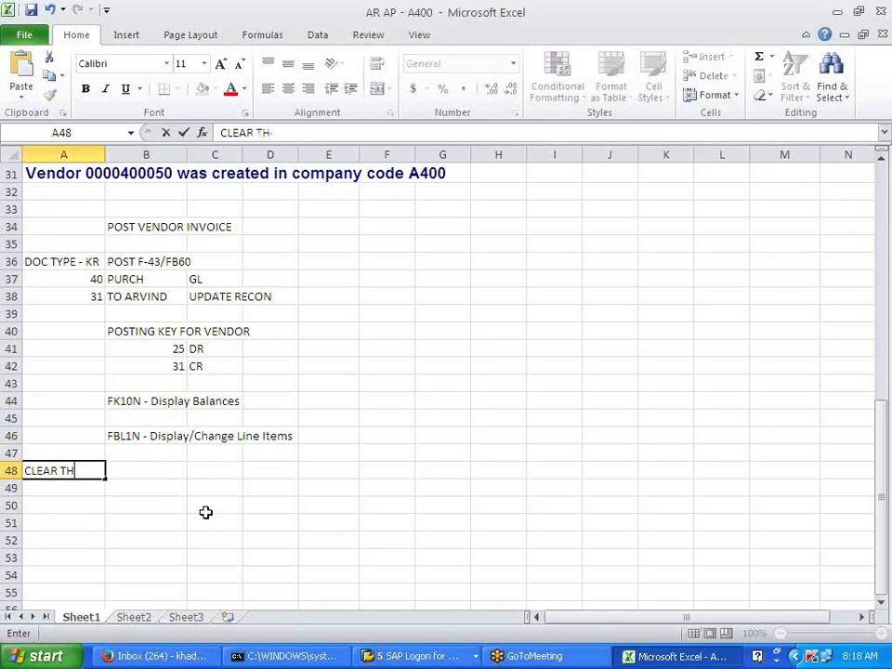
pyautogui.write('E INVOIE')
pyautogui.press('BackSpace')
pyautogui.press('BackSpace')
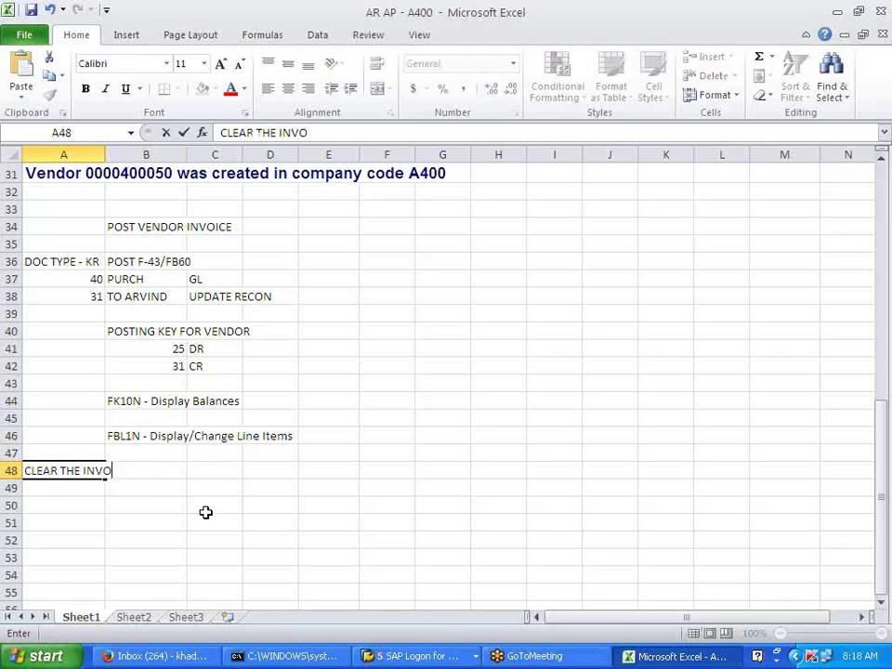
pyautogui.write('ICE')
pyautogui.press('Return')
# Note the payment entry with VENDOR in cell B50 and TO BANK in cell B51.
pyautogui.press('Return')
pyautogui.press('Right')
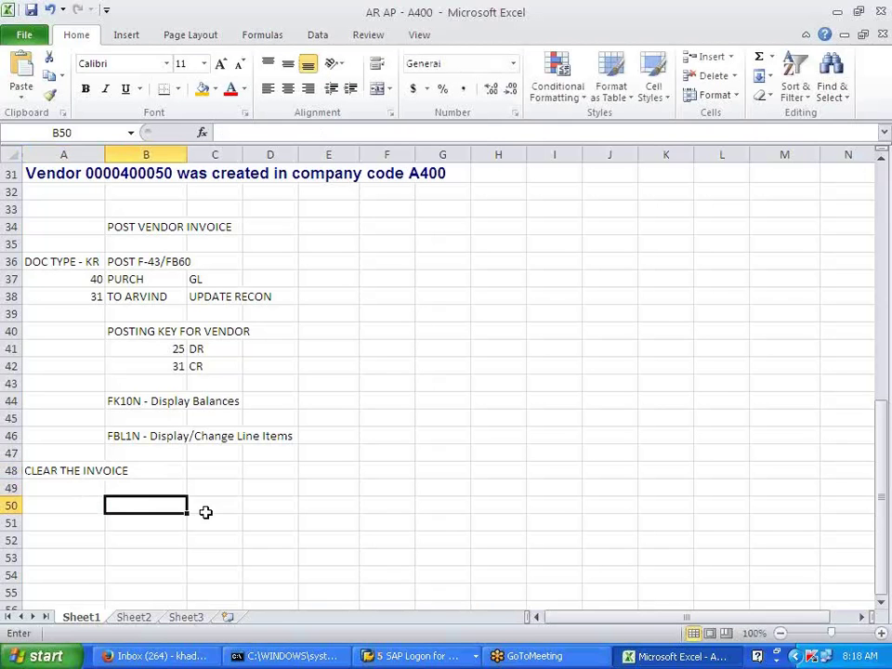
pyautogui.write('VENDOR')
pyautogui.press('Return')
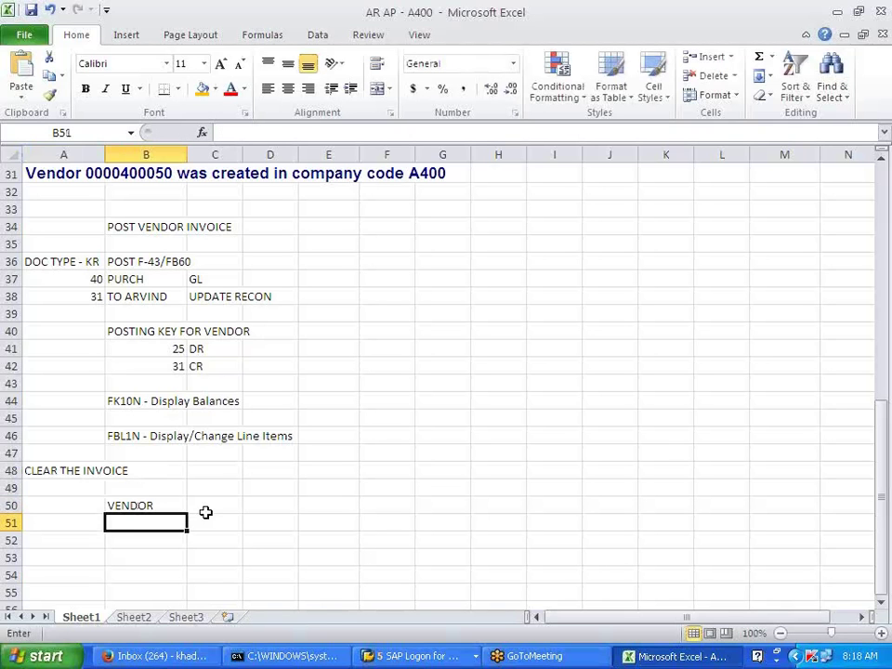
pyautogui.write('TO BANK')
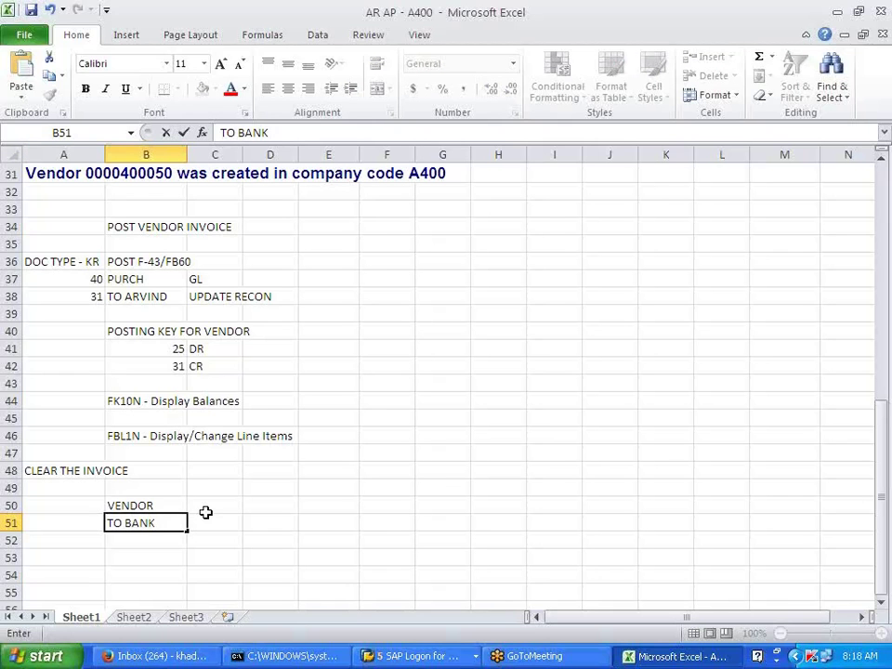
# Add the posting keys 25 for VENDOR in cell A50 and 50 for TO BANK in cell A51.
pyautogui.press('Up')
pyautogui.press('Left')
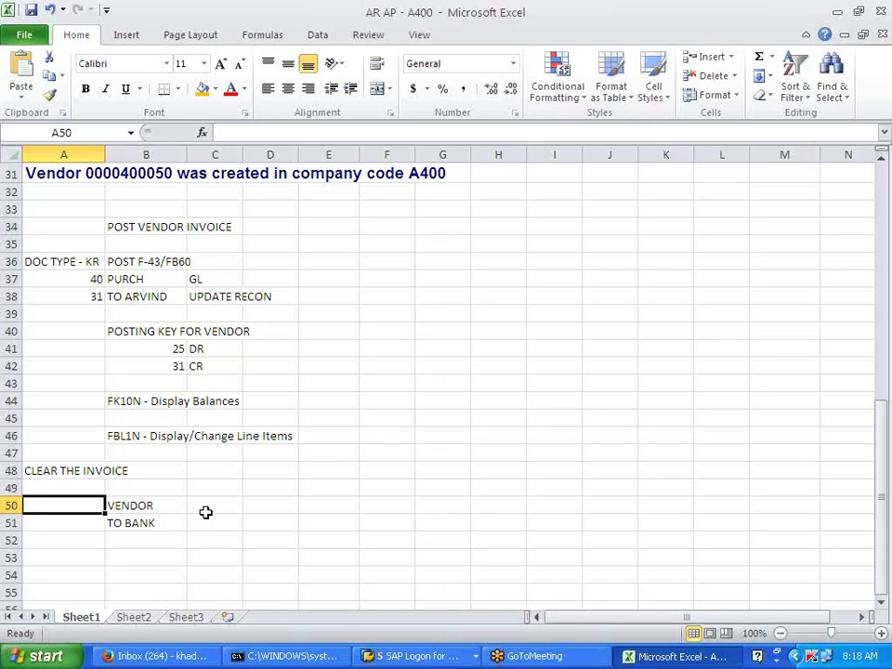
pyautogui.write('25')
pyautogui.press('Return')
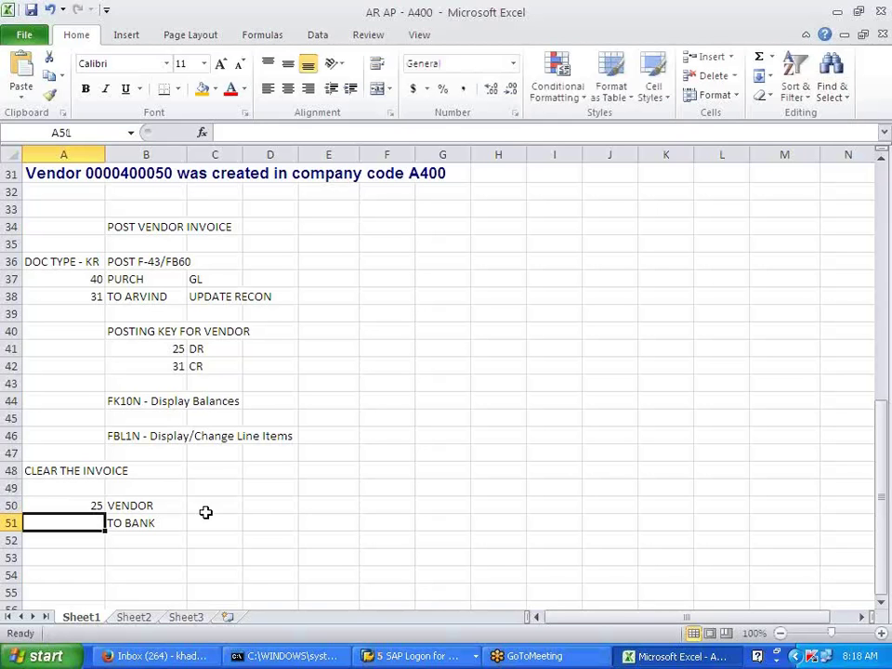
pyautogui.write('50')
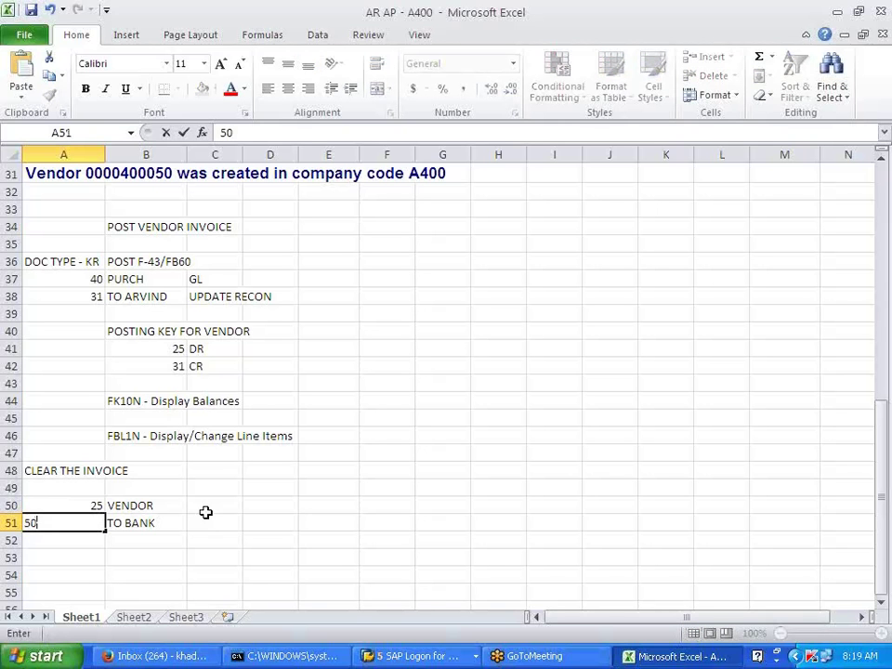
# Record the document type as DOC -- KZ in cell A49 and the transaction F-53 in cell B49.
pyautogui.press('Up')
pyautogui.press('Up')
pyautogui.write('DOC -- KZ')
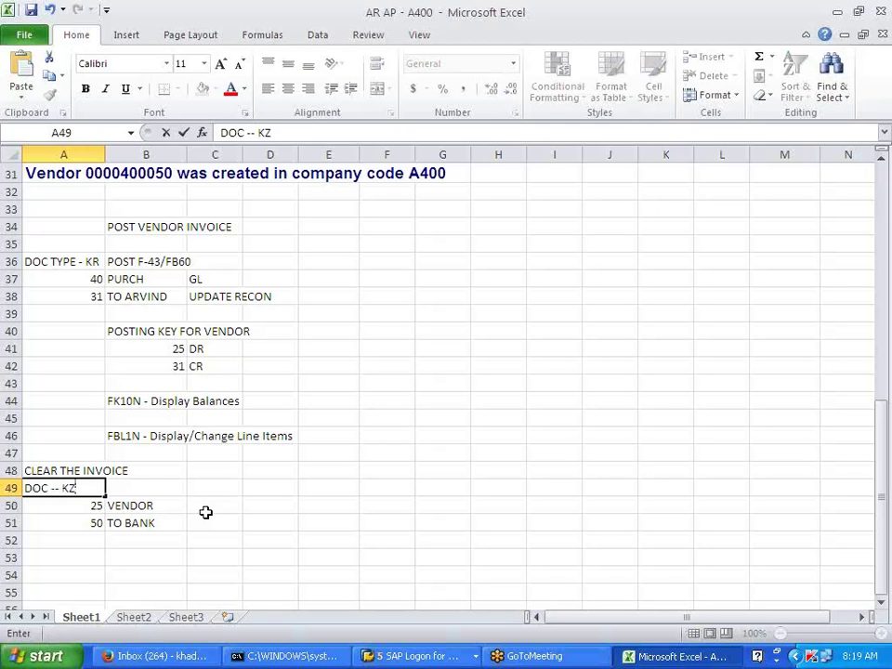
pyautogui.press('Tab')
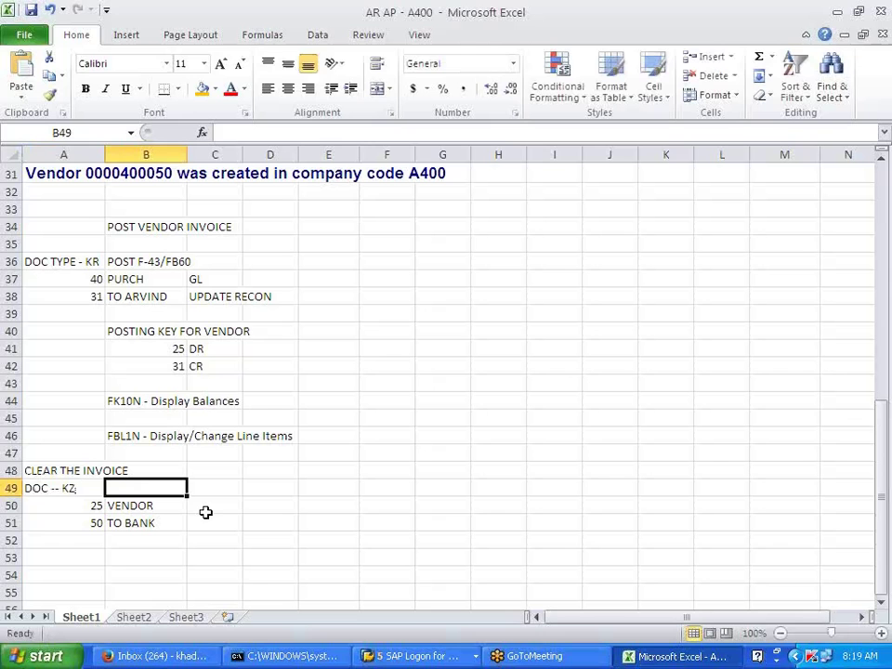
pyautogui.write('F-53')
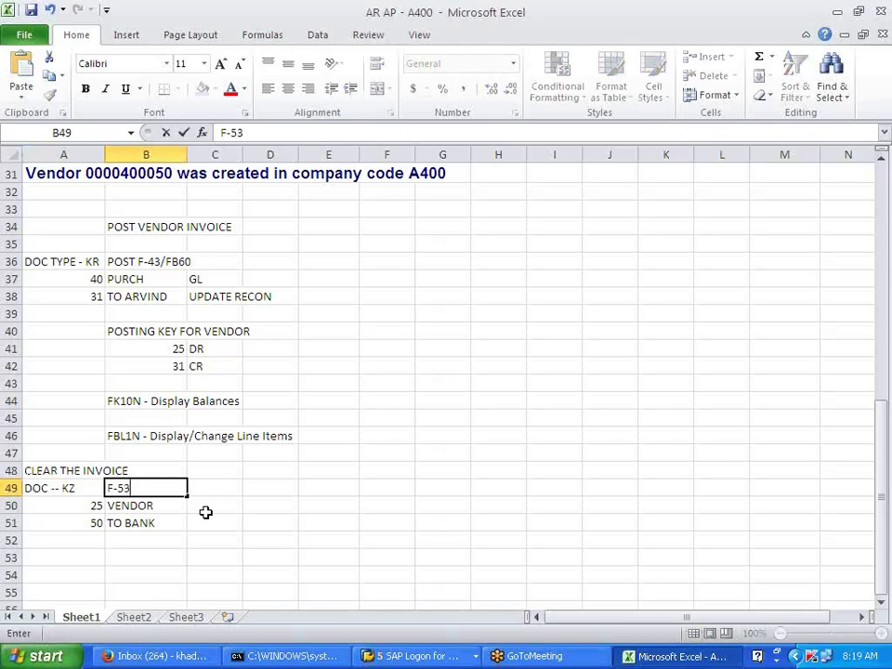
pyautogui.click(268, 534)
pyautogui.click(416, 509)
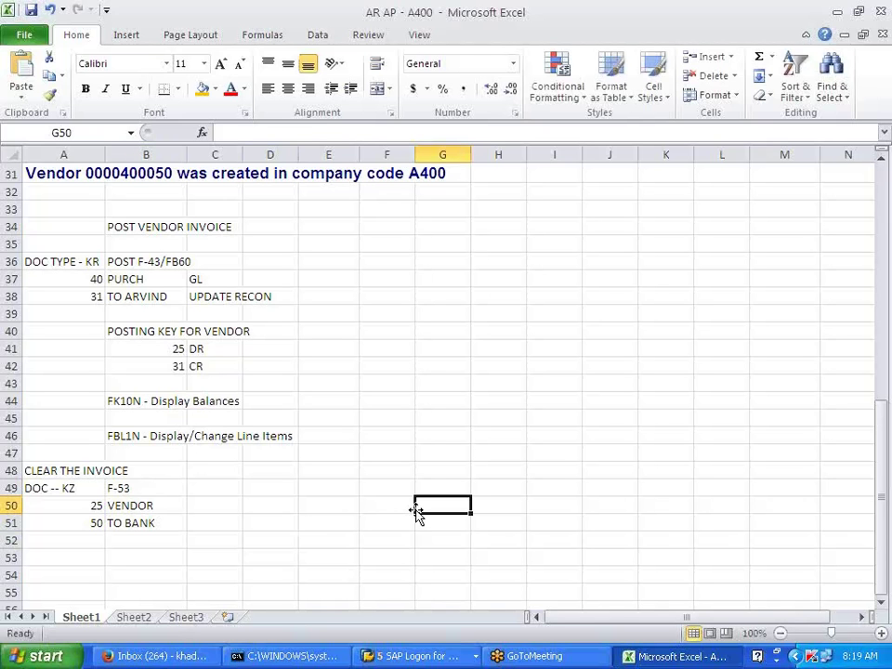
# Switch to SAP, leave the vendor line item display, and open F-53 - Post under Accounts Payable Outgoing Payment.
pyautogui.hotkey('alt', 'Tab')
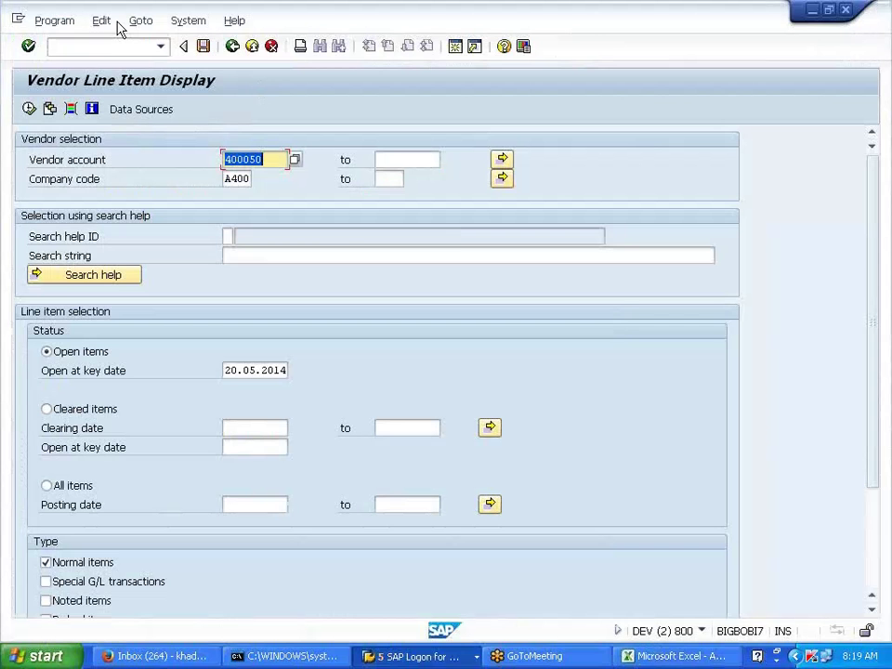
pyautogui.click(233, 47)
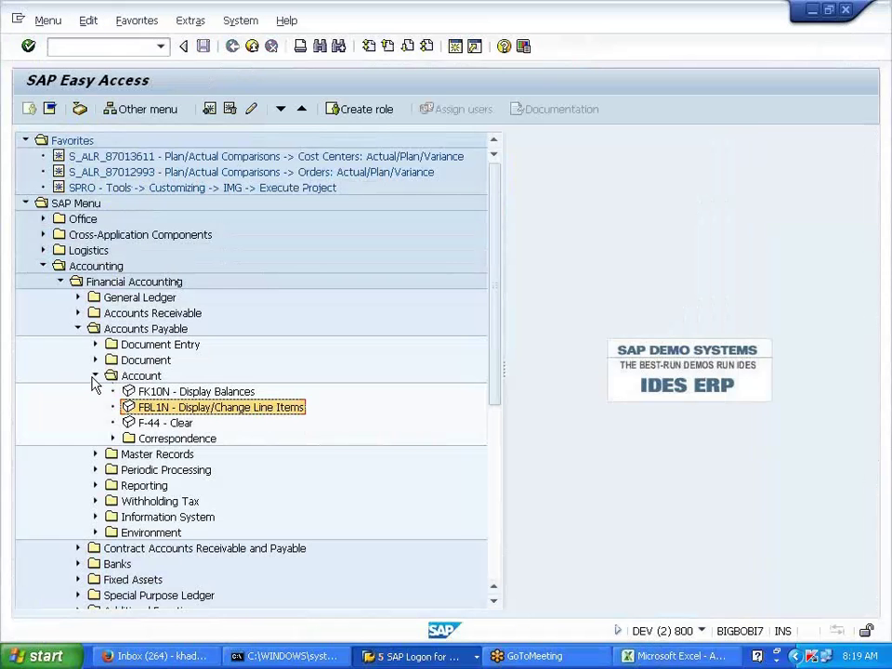
pyautogui.click(95, 375)
pyautogui.click(94, 343)
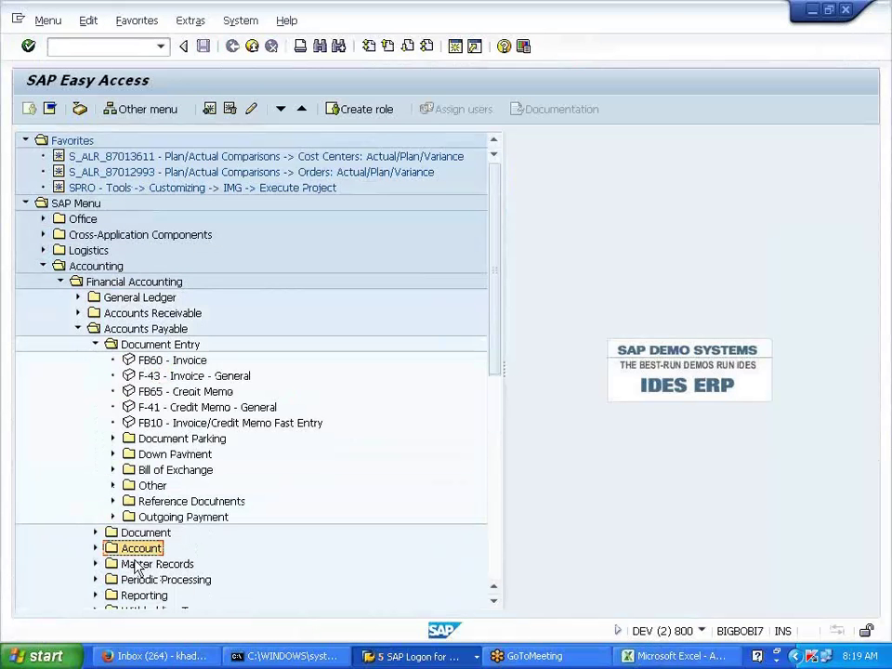
pyautogui.click(113, 518)
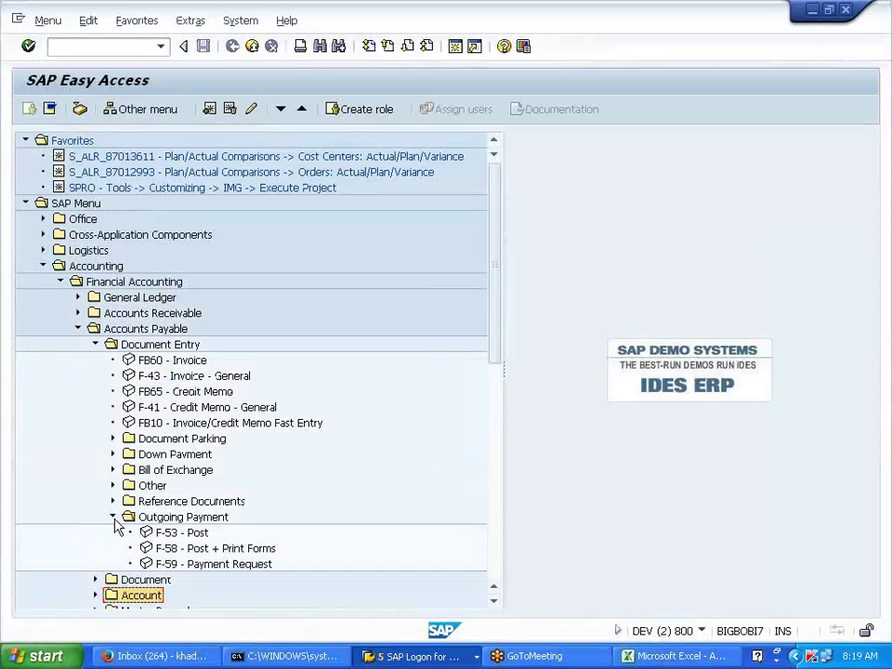
pyautogui.click(175, 532)
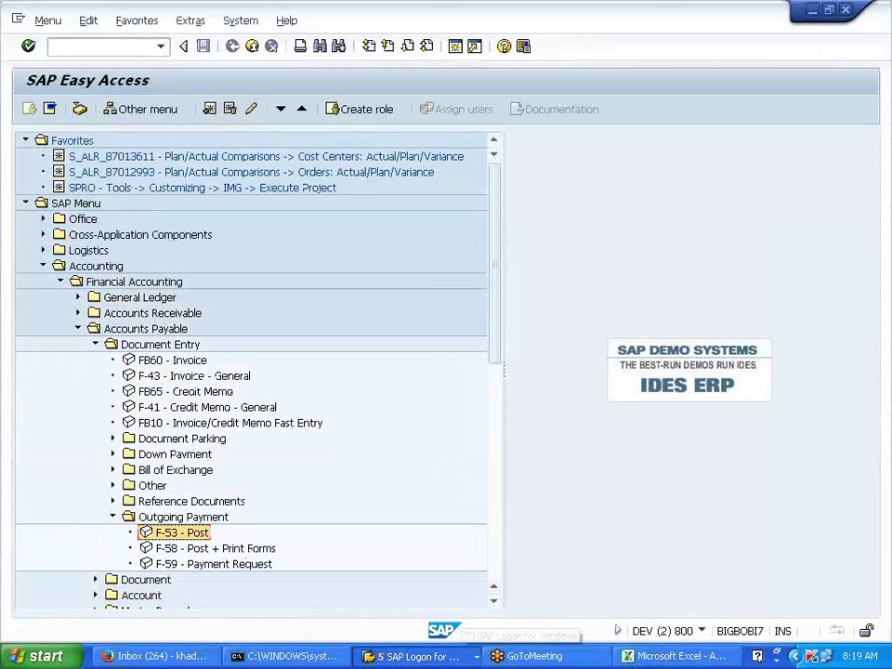
pyautogui.doubleClick(209, 534)
# Set both the document date and the posting date of the outgoing payment to 01012014.
pyautogui.click(158, 139)
pyautogui.click(148, 156)
pyautogui.press('Tab')
pyautogui.press('Tab')
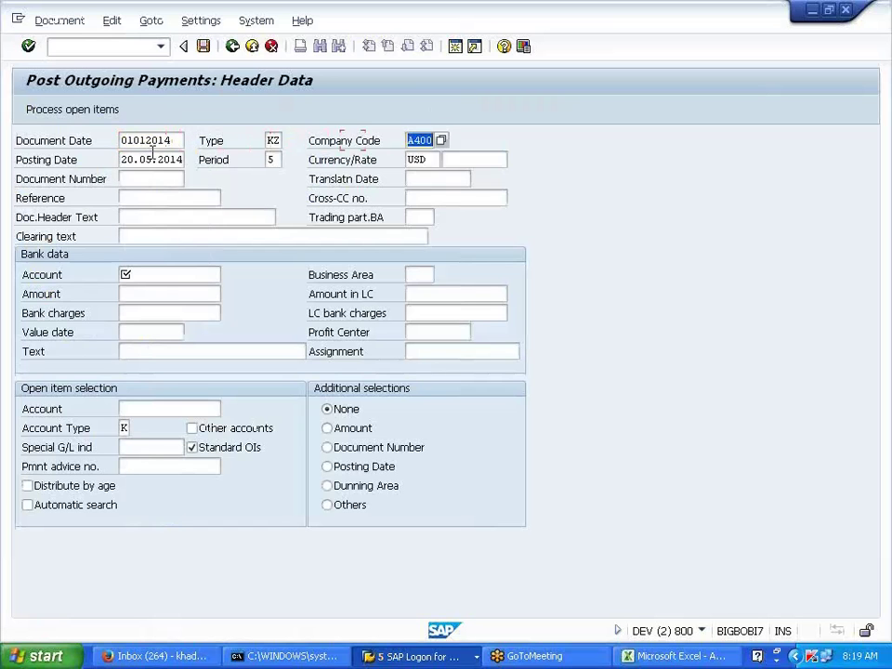
pyautogui.click(151, 159)
pyautogui.click(140, 176)
# Fill in the account in the bank data and set the payment amount to 50000.
pyautogui.click(173, 274)
pyautogui.click(172, 290)
pyautogui.click(170, 294)
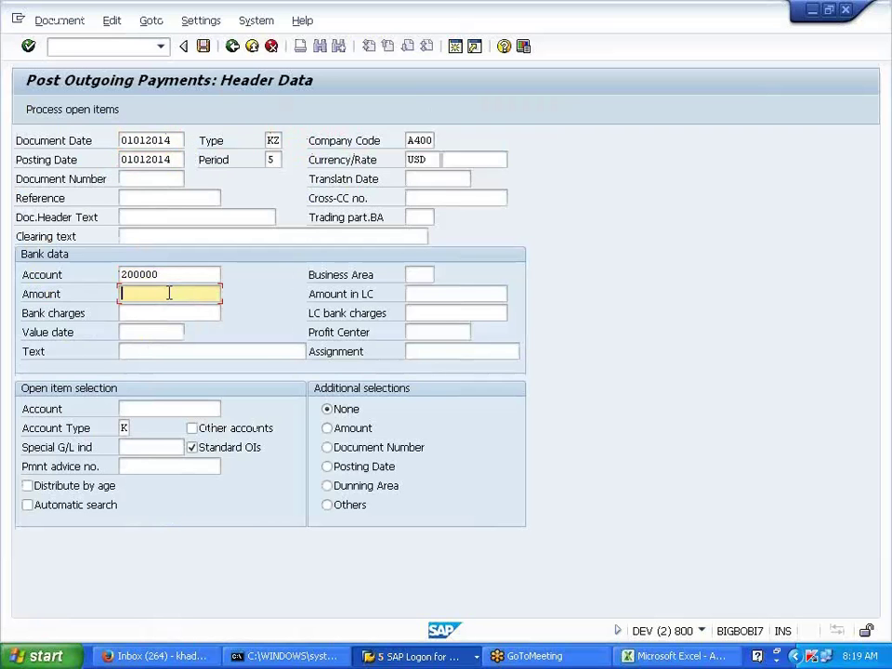
pyautogui.write('50000')
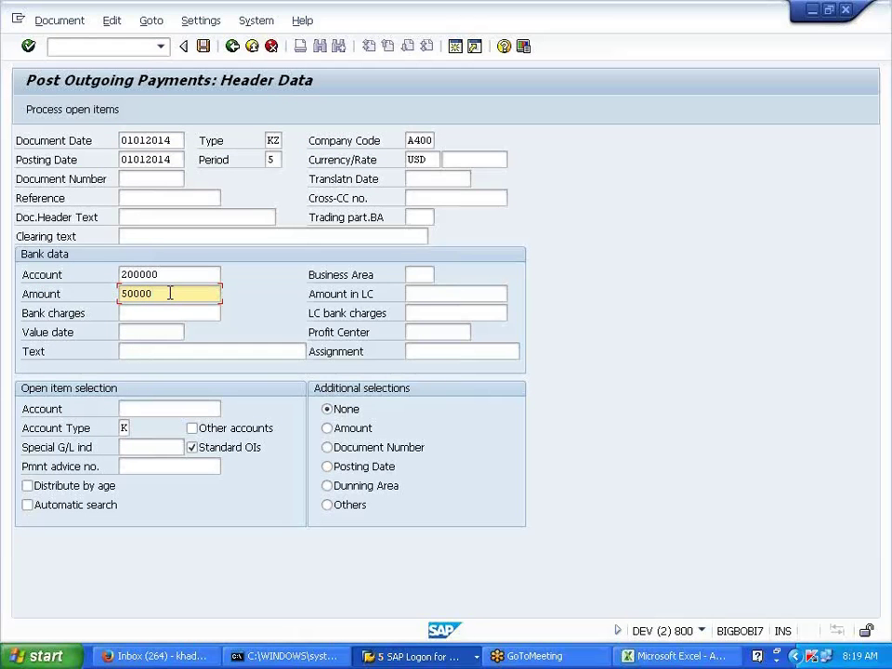
# Set the value date to 01012014 and submit the payment header with the open item account left blank.
pyautogui.press('Tab')
pyautogui.press('Tab')
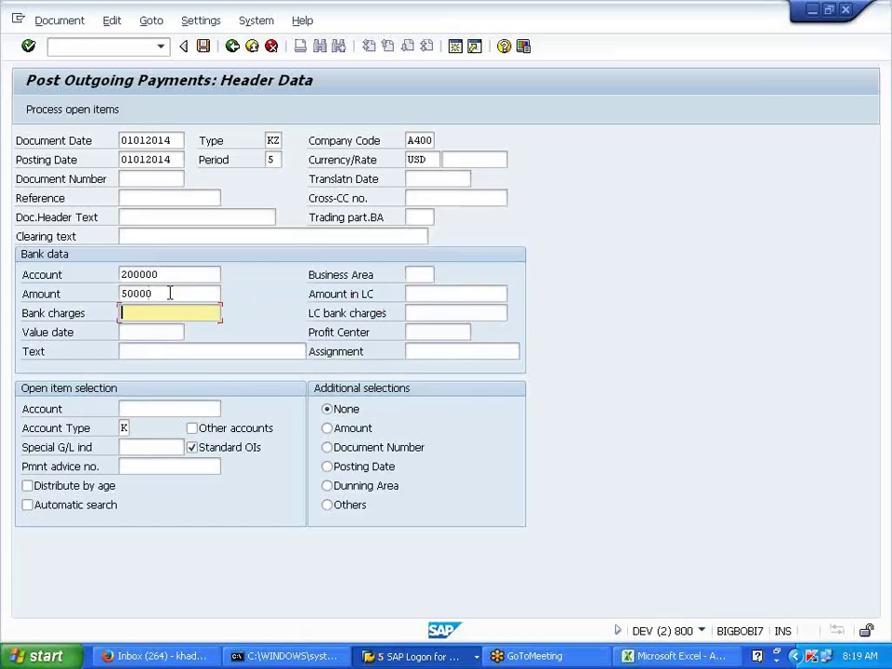
pyautogui.press('Tab')
pyautogui.press('BackSpace')
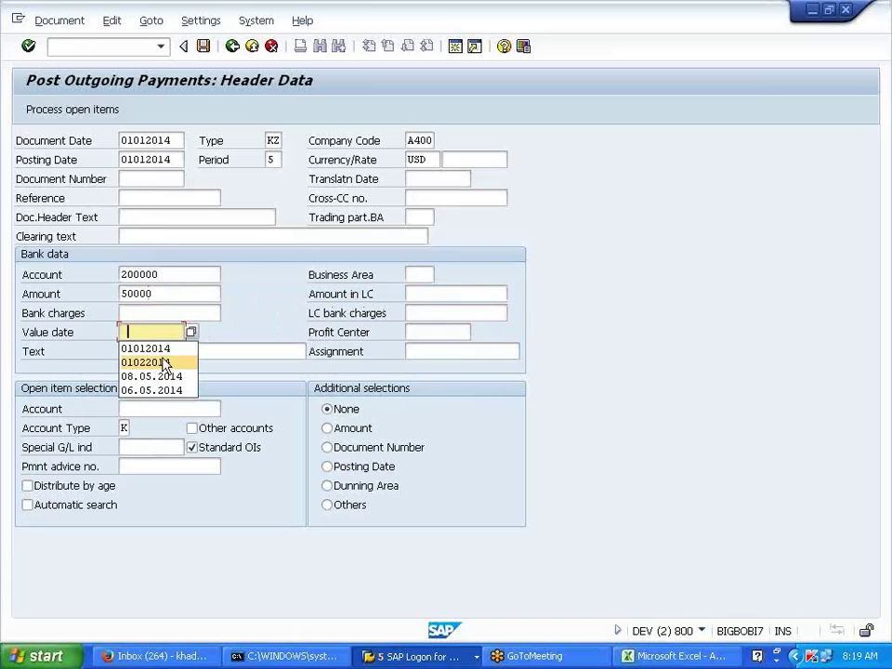
pyautogui.click(153, 349)
pyautogui.click(175, 410)
pyautogui.press('BackSpace')
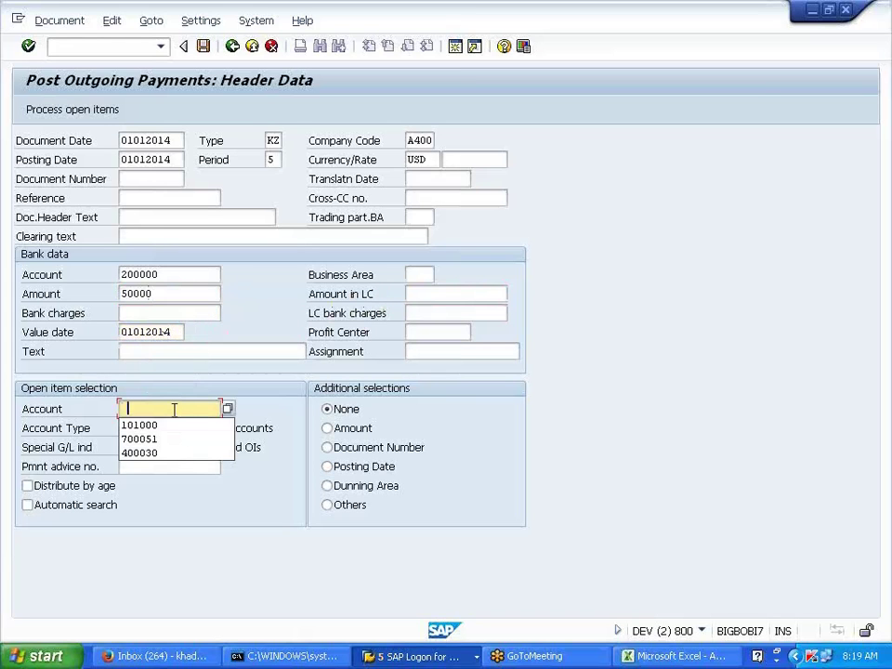
pyautogui.press('Escape')
pyautogui.press('Return')
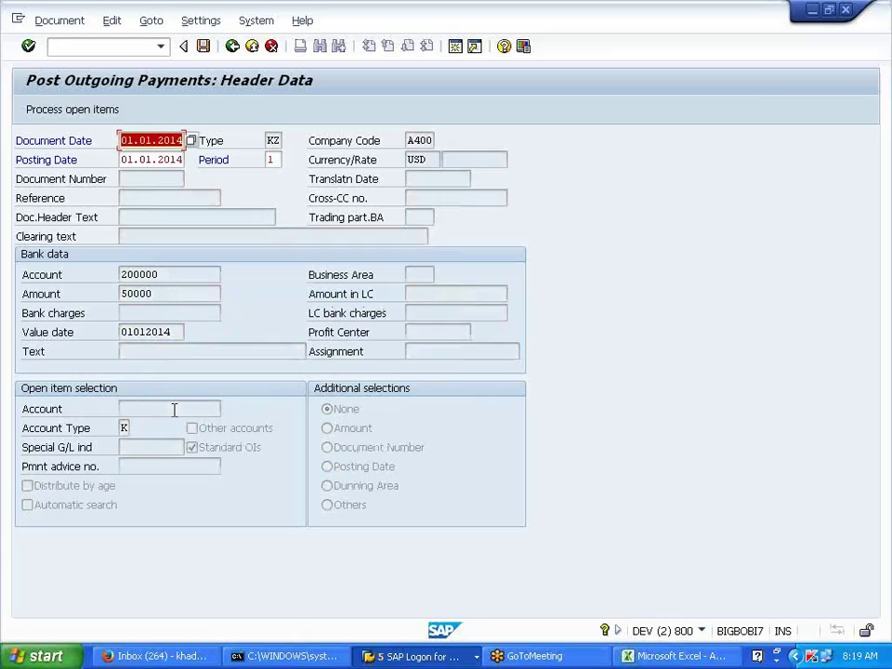
pyautogui.press('Return')
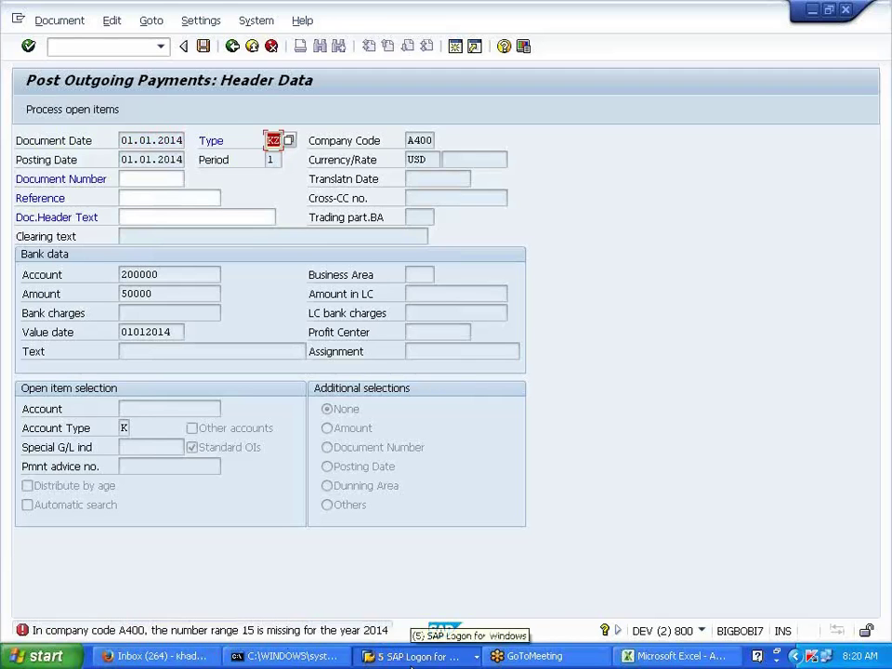
# Switch to the accounting document range maintenance session, open the A400 intervals for editing, and start a new interval row.
pyautogui.click(411, 658)
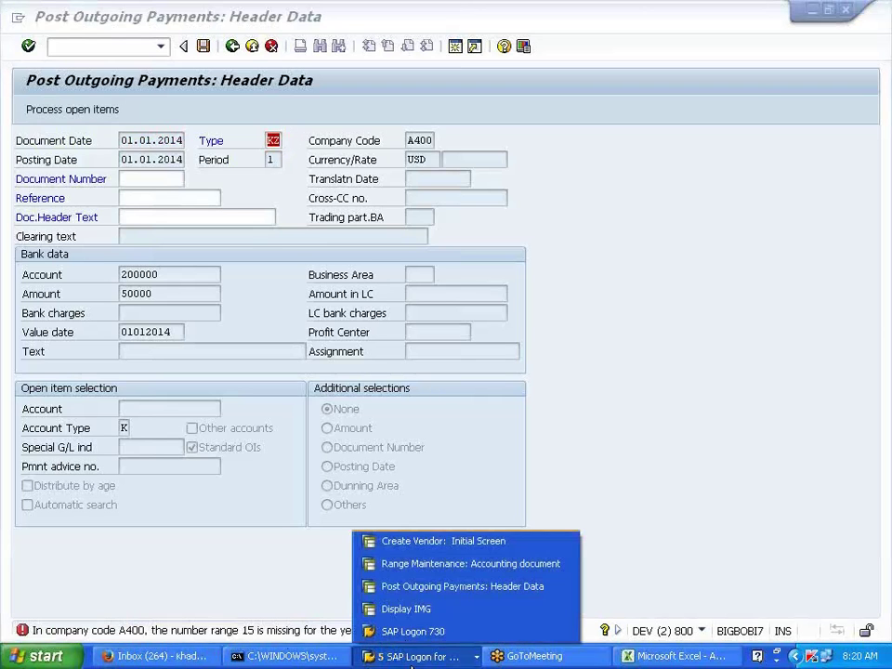
pyautogui.click(465, 571)
pyautogui.click(226, 200)
pyautogui.click(30, 111)
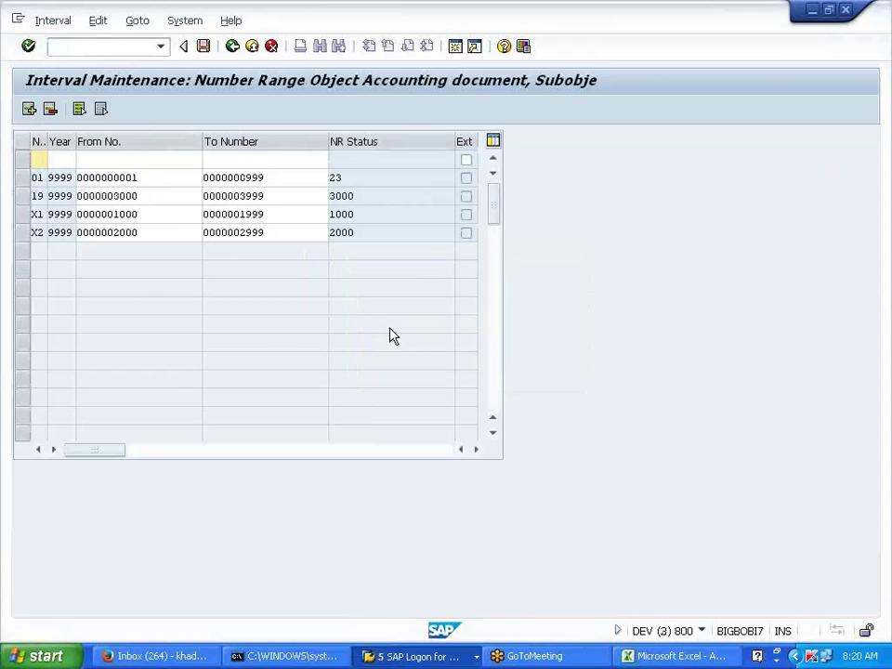
pyautogui.hotkey('alt', 'Tab')
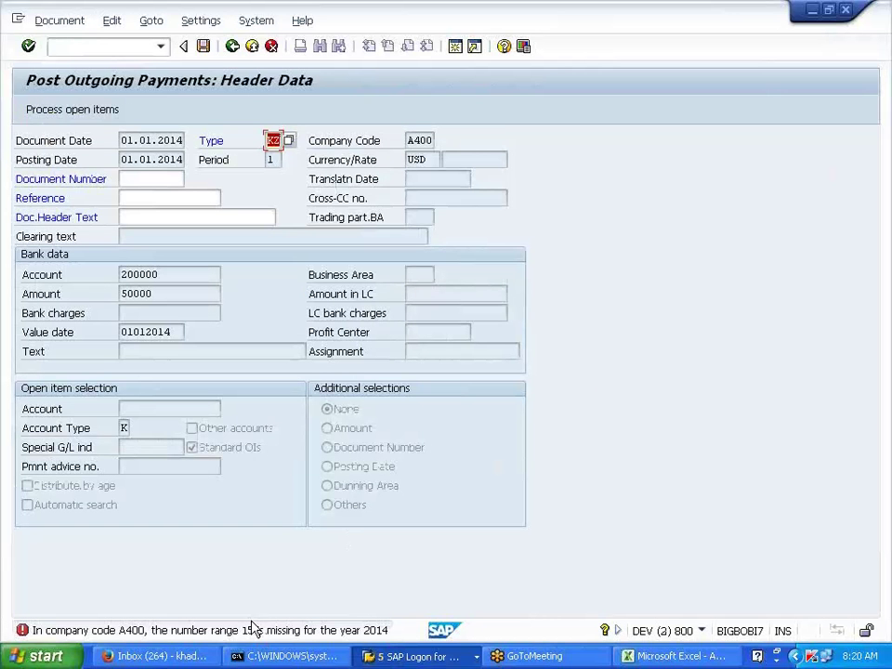
pyautogui.hotkey('alt', 'Tab')
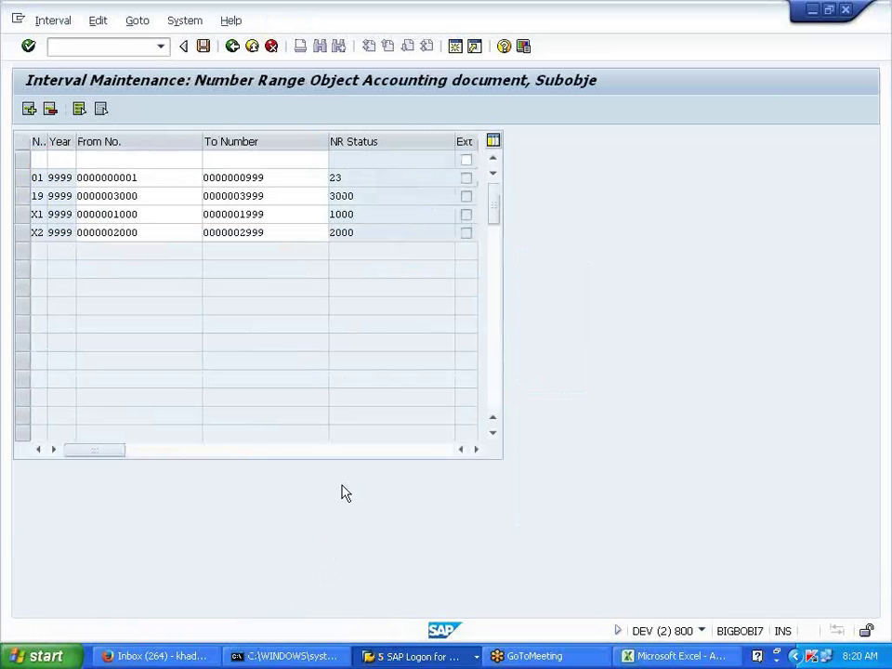
# Define number range 15 for year 9999 from 4000 to 4999, save it, and leave the interval maintenance.
pyautogui.write('15')
pyautogui.press('Tab')
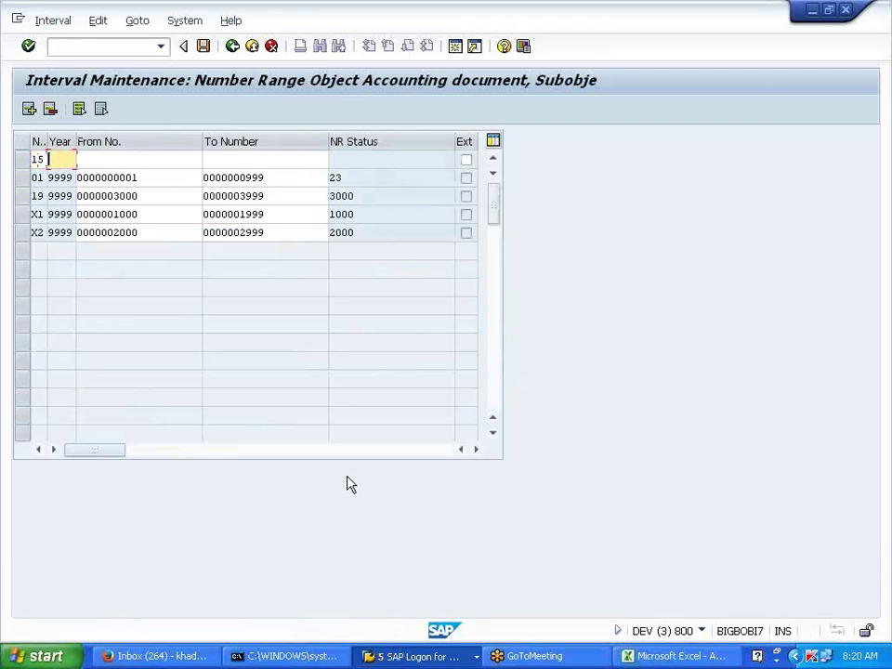
pyautogui.write('9999')
pyautogui.press('Tab')
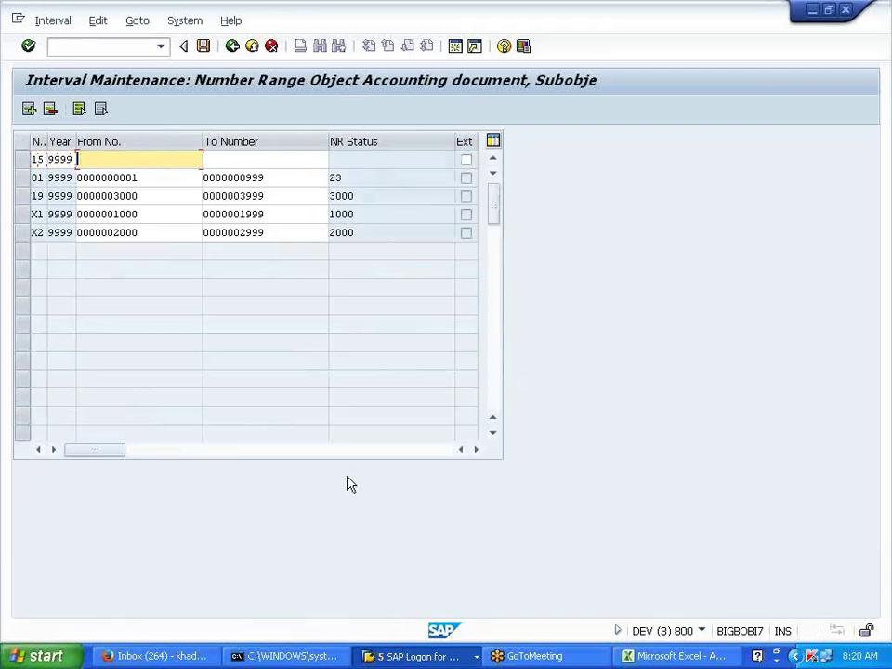
pyautogui.write('4000')
pyautogui.press('Tab')
pyautogui.write('4999')
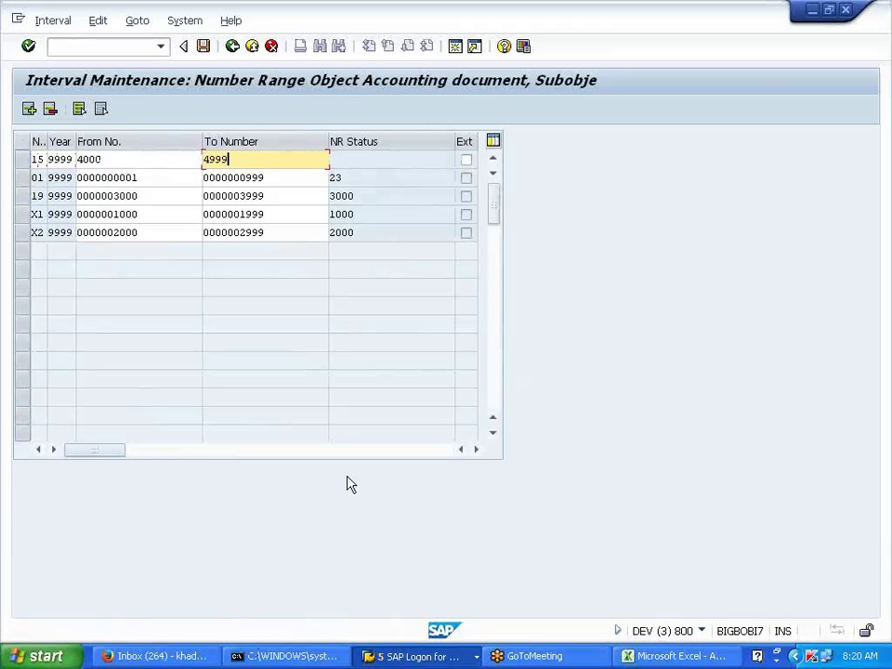
pyautogui.press('Return')
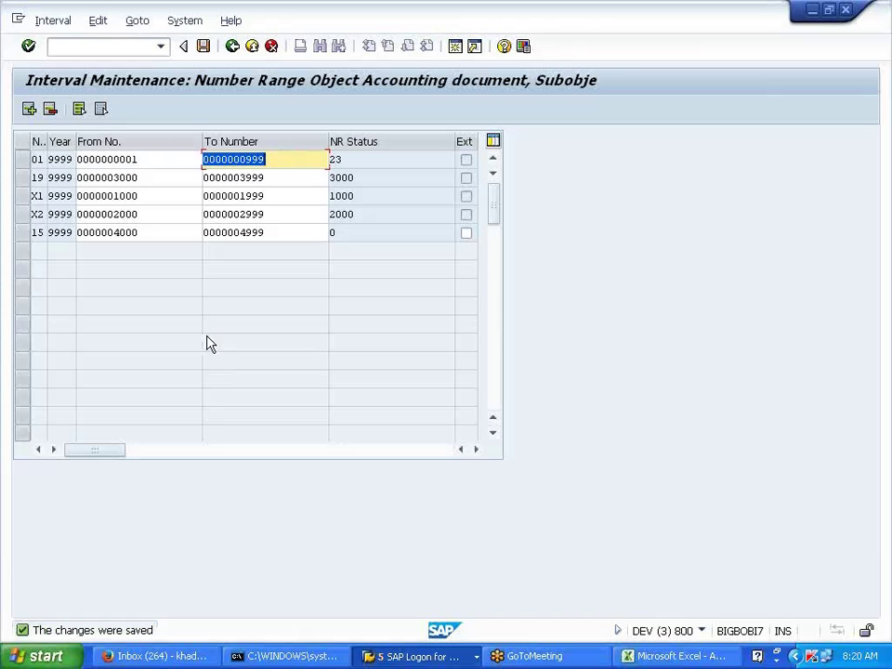
pyautogui.click(232, 54)
pyautogui.click(232, 54)
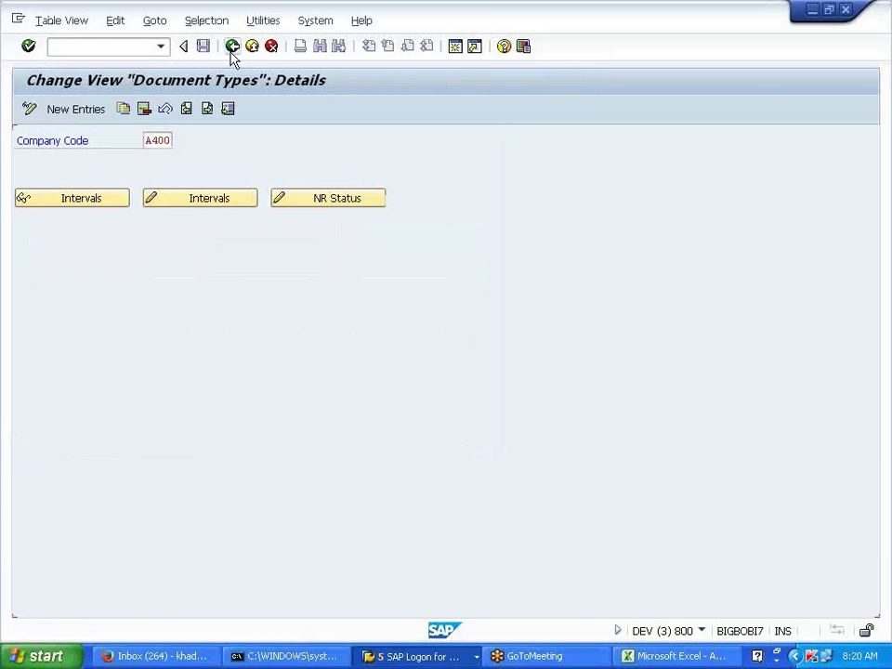
# Leave the interval overview, check the number range assigned to document type KZ, and exit the document type maintenance.
pyautogui.click(232, 58)
pyautogui.click(52, 490)
pyautogui.doubleClick(53, 494)
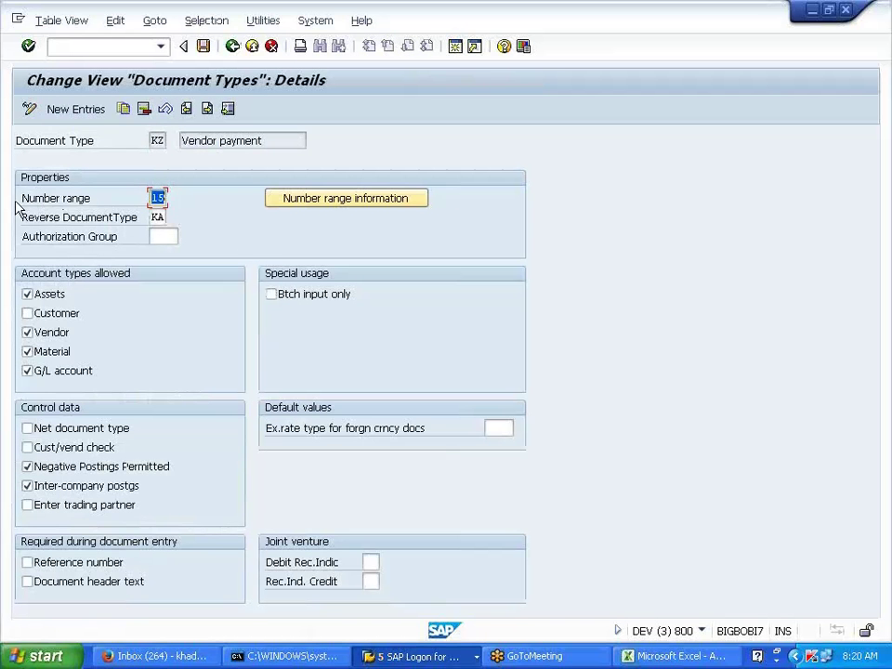
pyautogui.moveTo(26, 200); pyautogui.dragTo(111, 198)
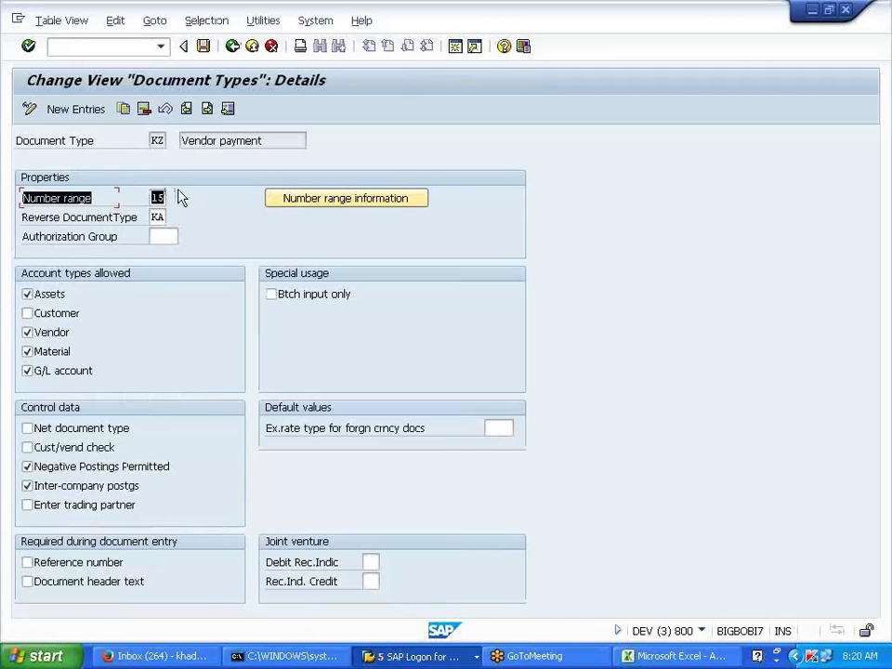
pyautogui.click(233, 46)
pyautogui.click(235, 49)
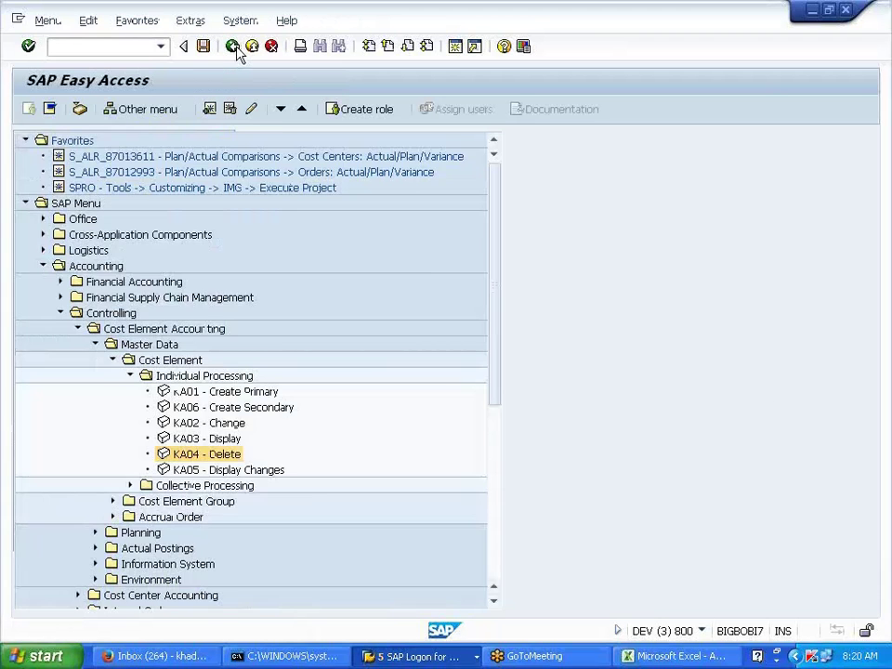
pyautogui.click(237, 50)
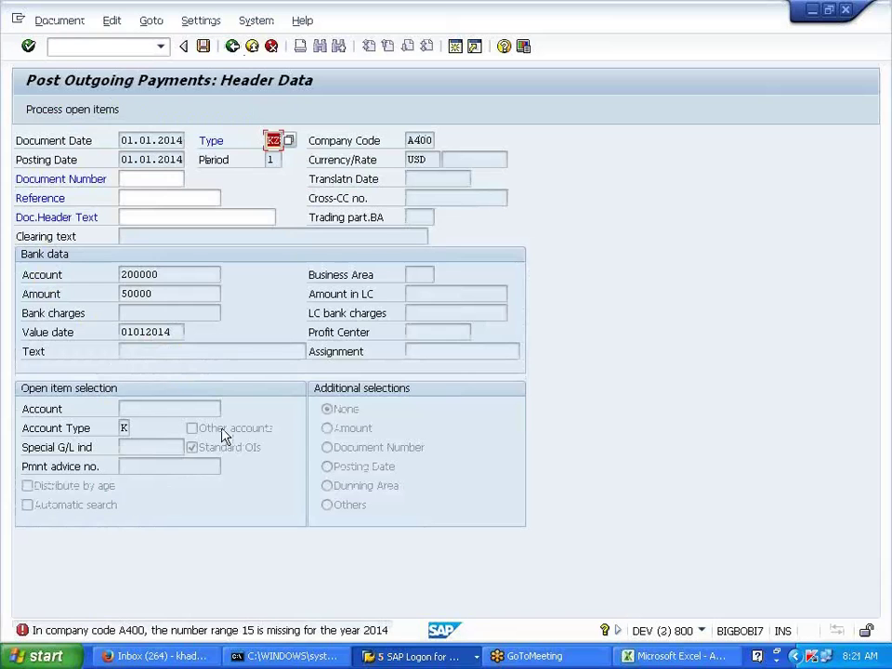
# Try to continue the pending outgoing payment by entering the vendor account in the open item selection and submitting it.
pyautogui.press('Return')
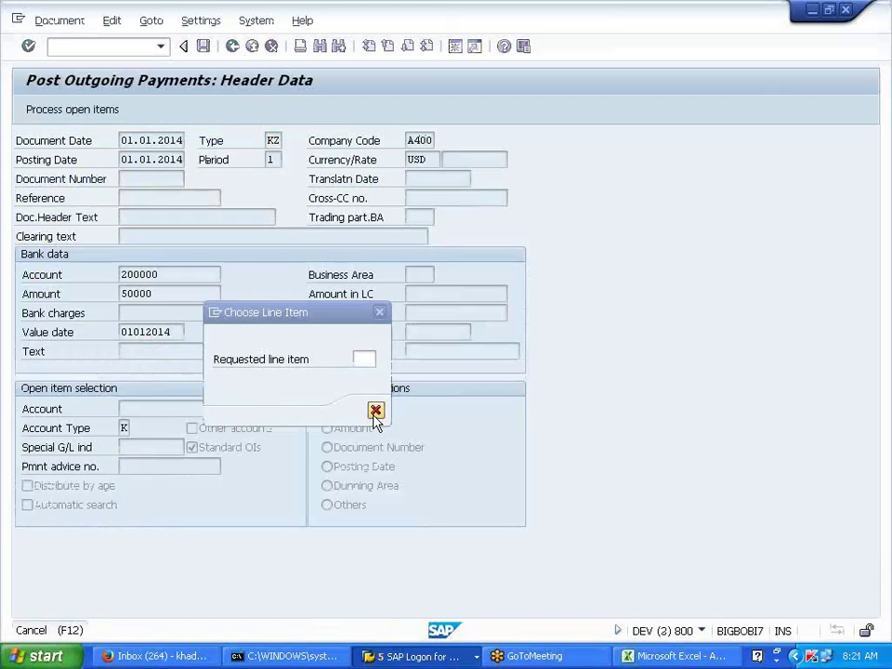
pyautogui.click(375, 411)
pyautogui.click(181, 409)
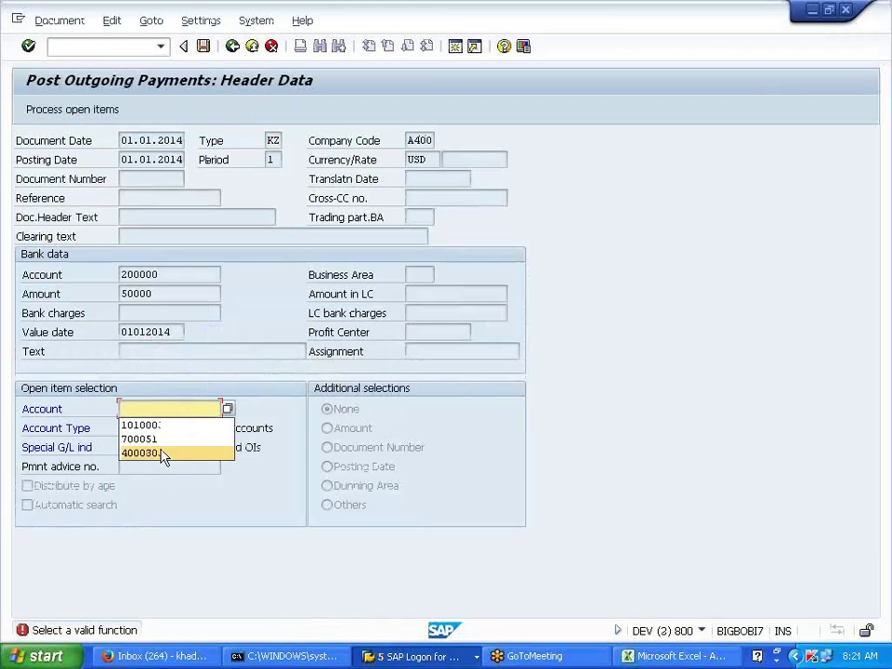
pyautogui.click(161, 453)
pyautogui.press('BackSpace')
pyautogui.press('BackSpace')
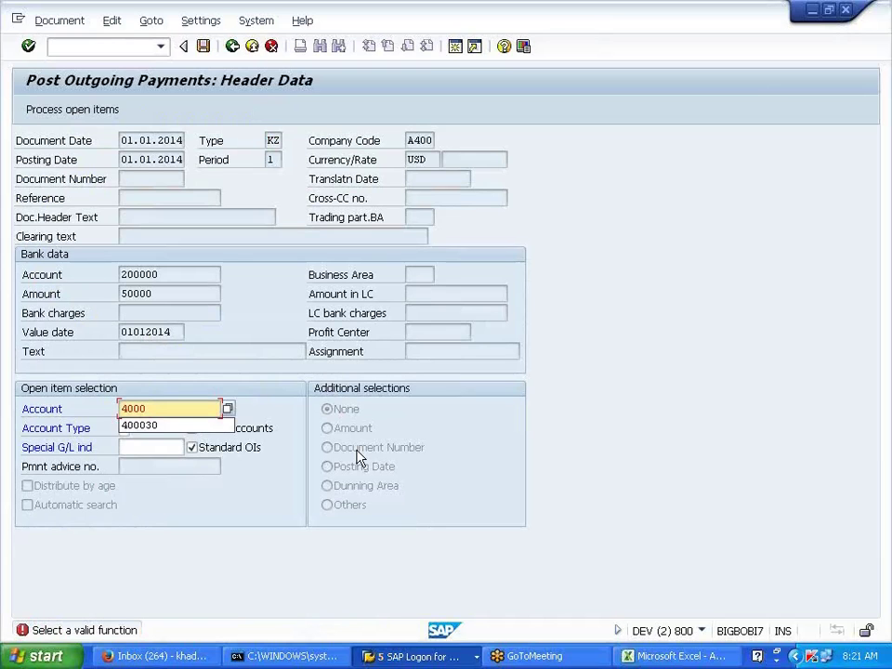
pyautogui.write('50')
pyautogui.press('Return')
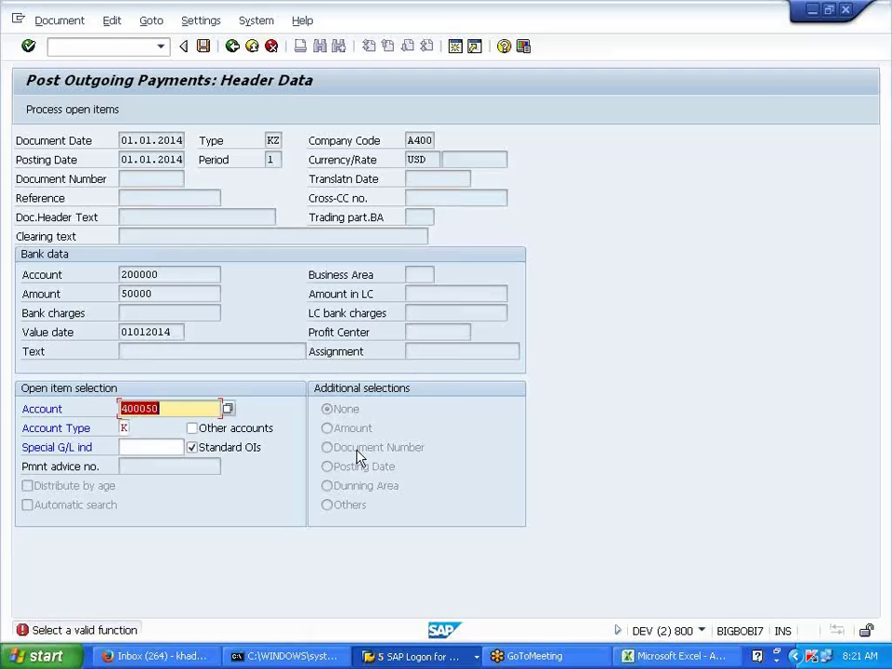
# Clear the open item account and choose the A400 vendor from the value help instead.
pyautogui.press('BackSpace')
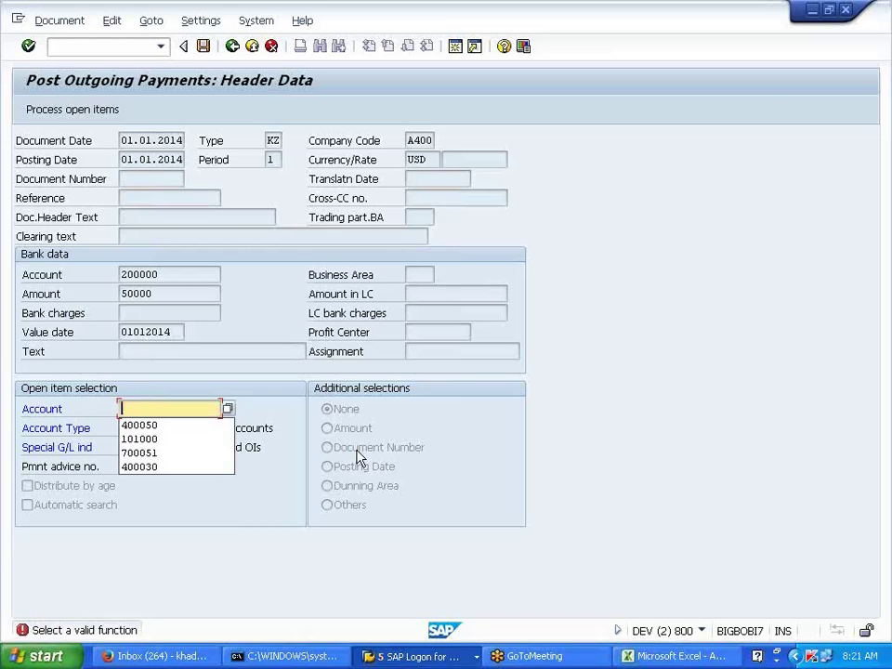
pyautogui.press('F4')
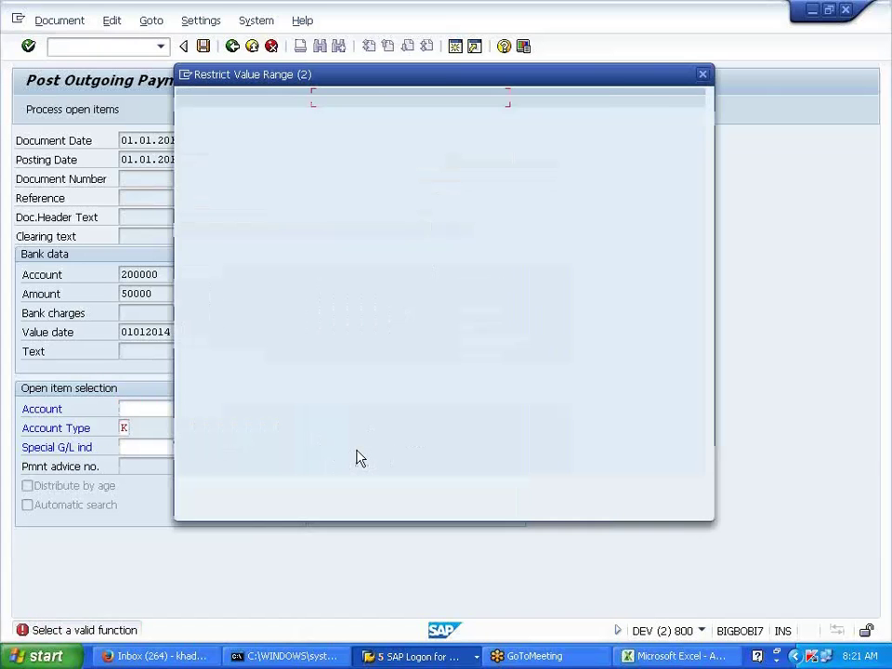
pyautogui.press('Return')
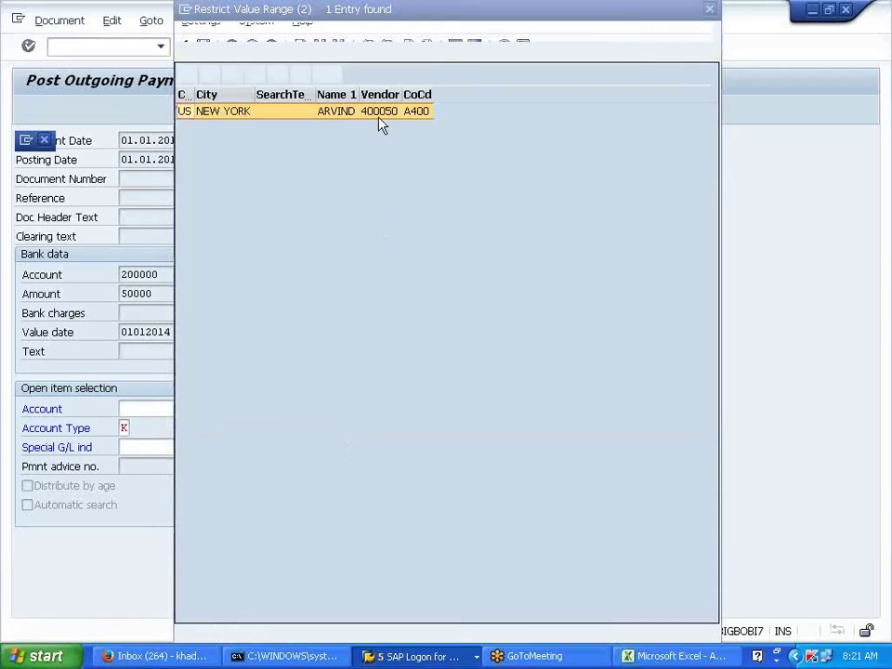
pyautogui.doubleClick(381, 125)
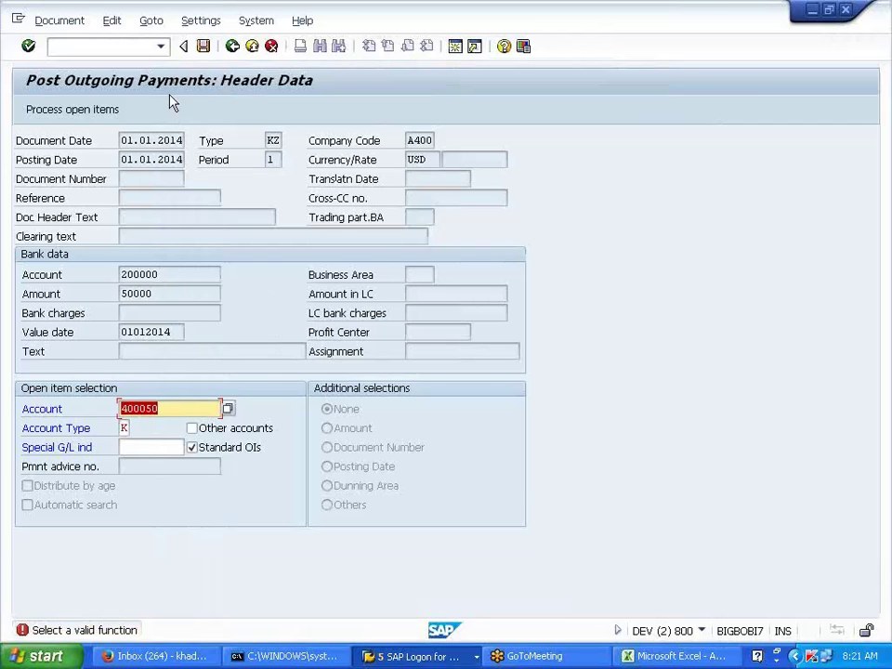
# Restart transaction F-53 and set both the document date and the posting date to 01012014.
pyautogui.click(131, 47)
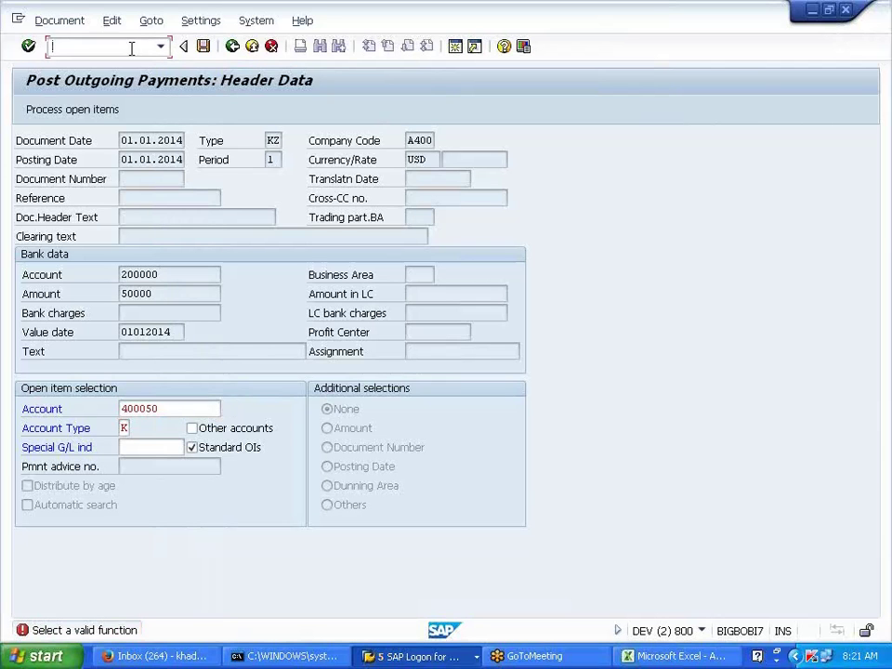
pyautogui.write('/NF-43')
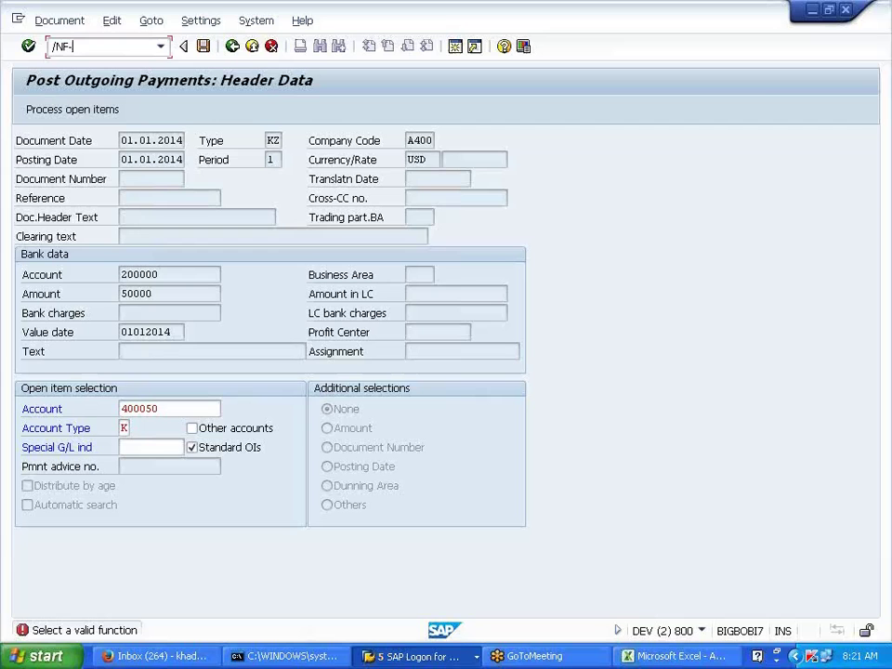
pyautogui.press('BackSpace')
pyautogui.write('53')
pyautogui.press('Return')
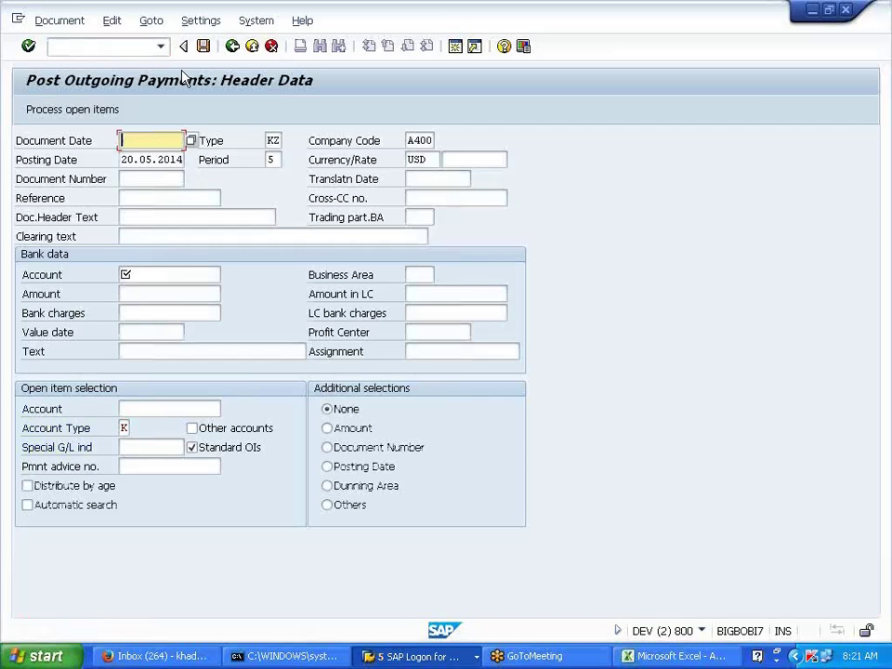
pyautogui.click(149, 157)
pyautogui.doubleClick(169, 160)
pyautogui.press('BackSpace')
pyautogui.write('0101201')
pyautogui.click(158, 175)
# Fill in the bank data with the bank G/L account, an amount of 50000, and the value date 01012014.
pyautogui.click(157, 281)
pyautogui.write('200000')
pyautogui.click(157, 293)
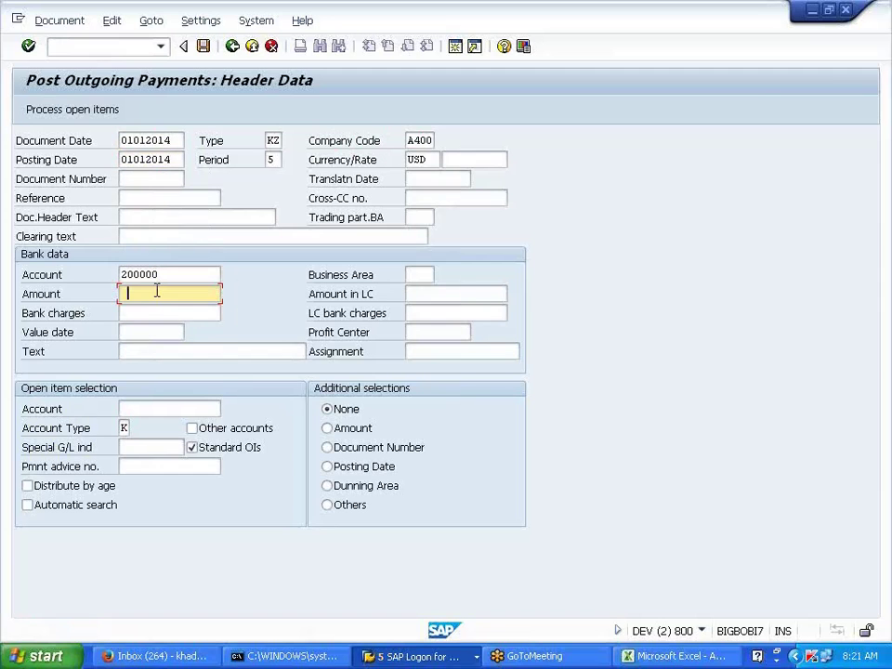
pyautogui.click(158, 311)
pyautogui.click(149, 332)
pyautogui.click(144, 347)
# Enter the vendor account in the open item selection and submit the payment header, accepting the period adjustment.
pyautogui.click(153, 406)
pyautogui.click(165, 425)
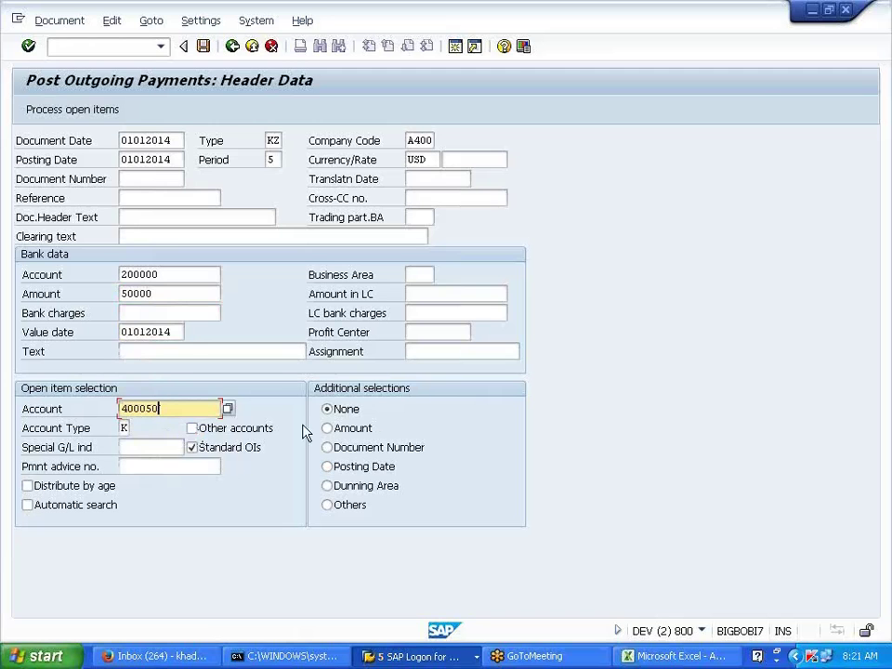
pyautogui.press('Return')
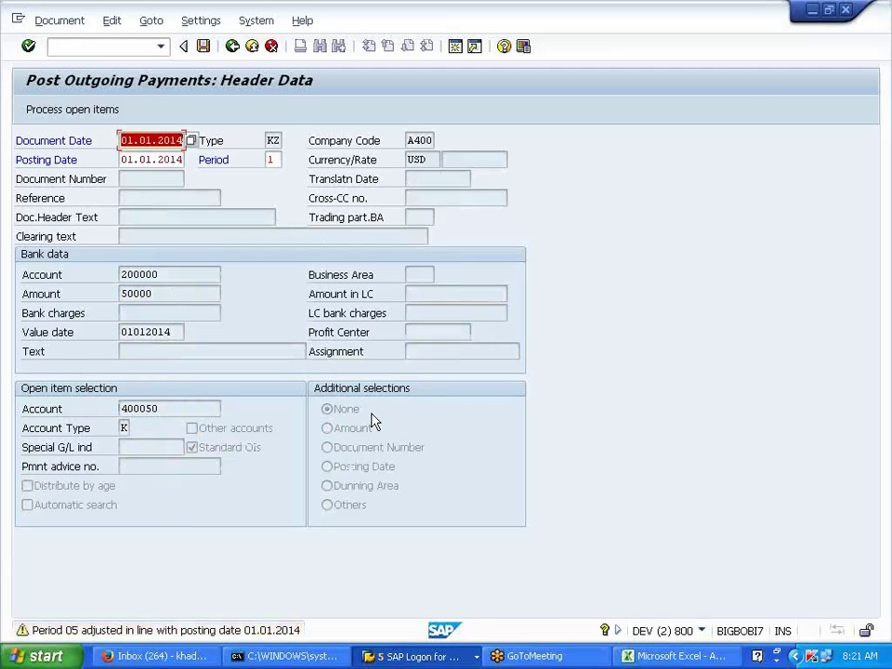
pyautogui.press('Return')
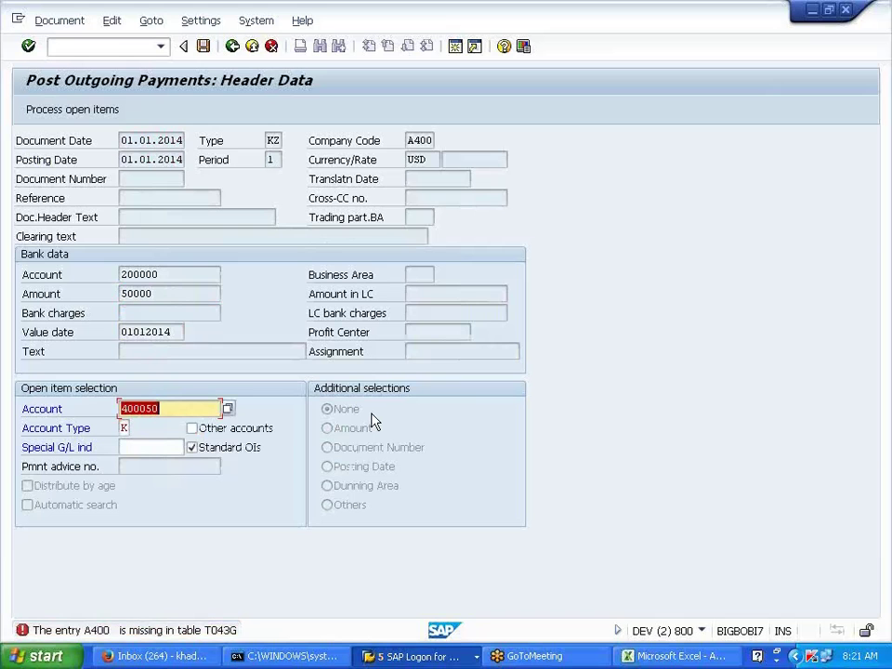
# Open the error message's long text, and start transaction SE16N in the SAP Easy Access session.
pyautogui.click(226, 631)
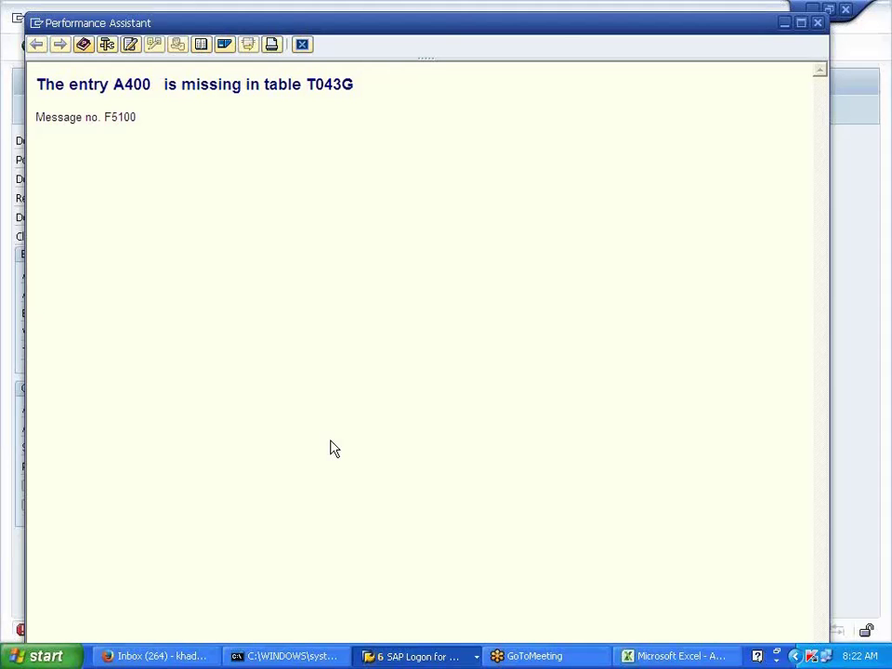
pyautogui.click(427, 664)
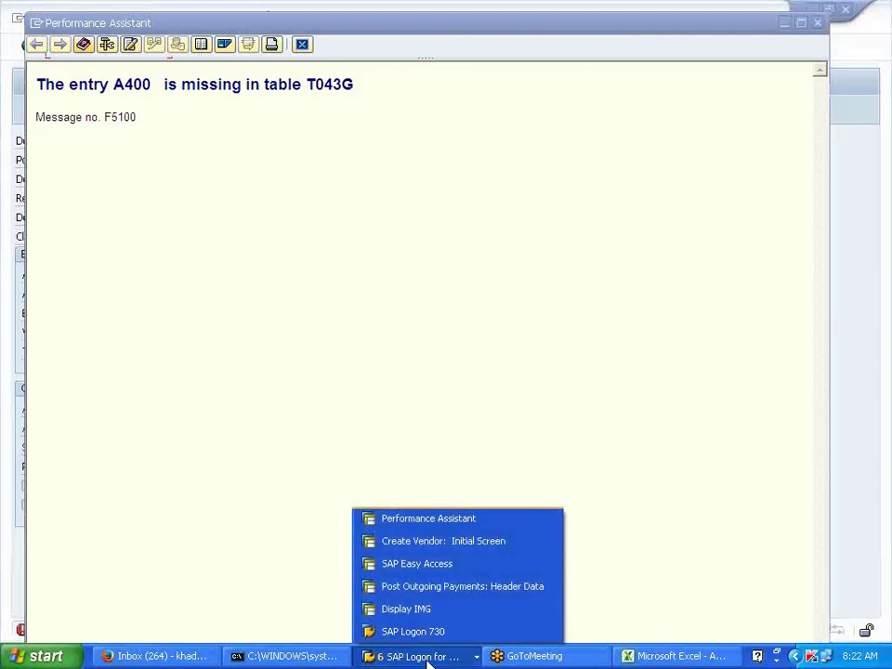
pyautogui.click(438, 566)
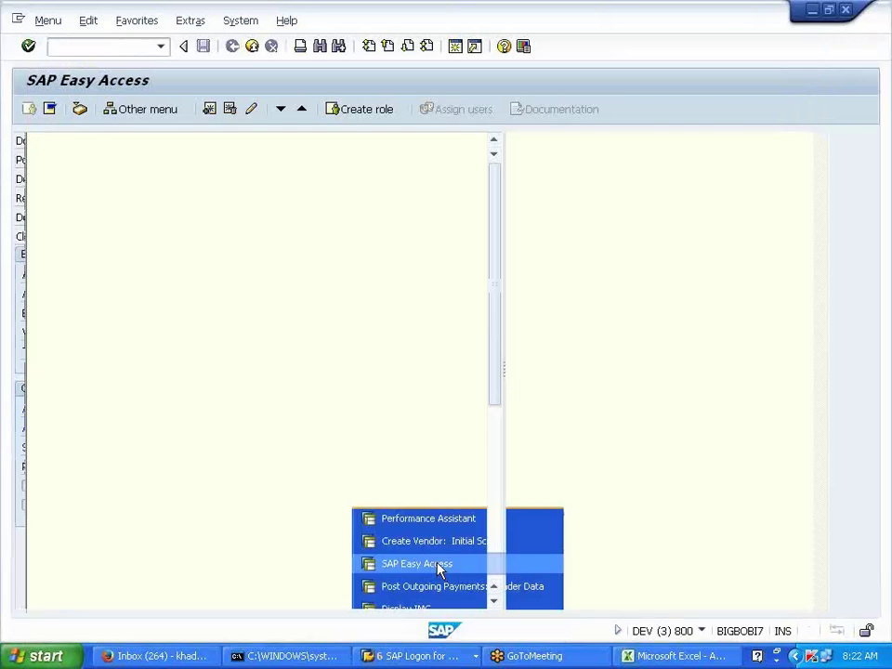
pyautogui.write('SE16N')
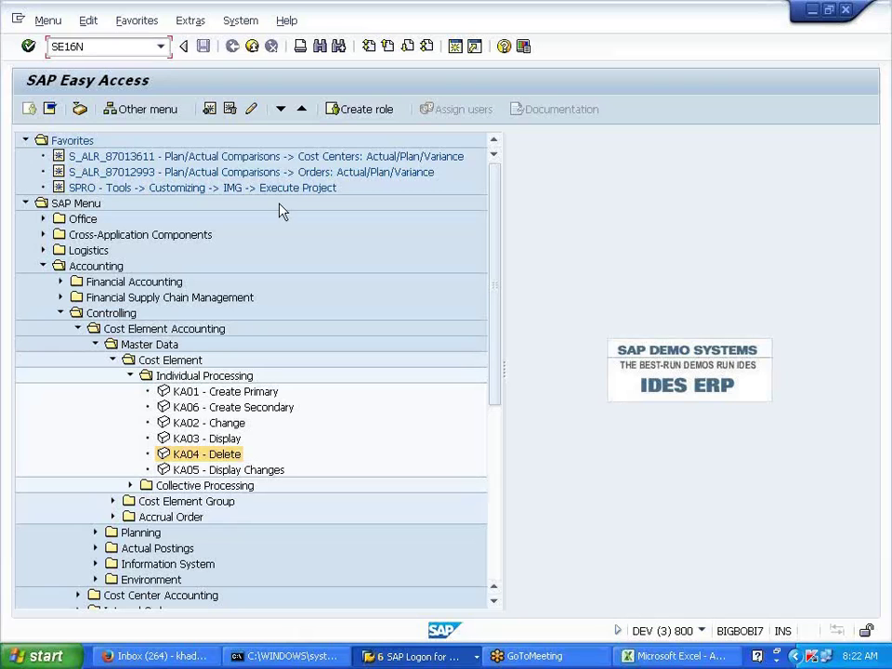
pyautogui.press('Return')
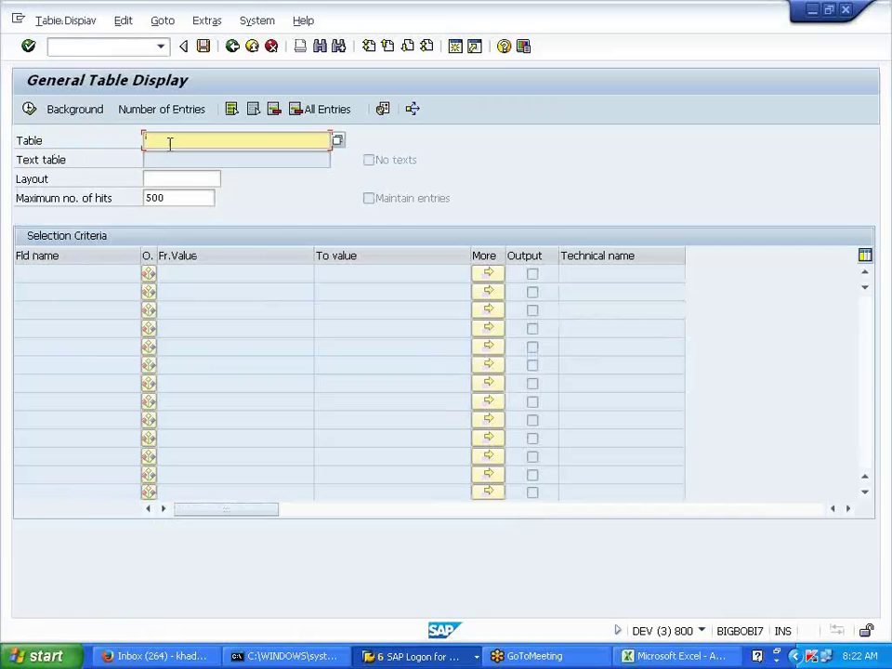
# Copy the table name T043G from the message text and look up its description in General Table Display.
pyautogui.hotkey('alt', 'Tab')
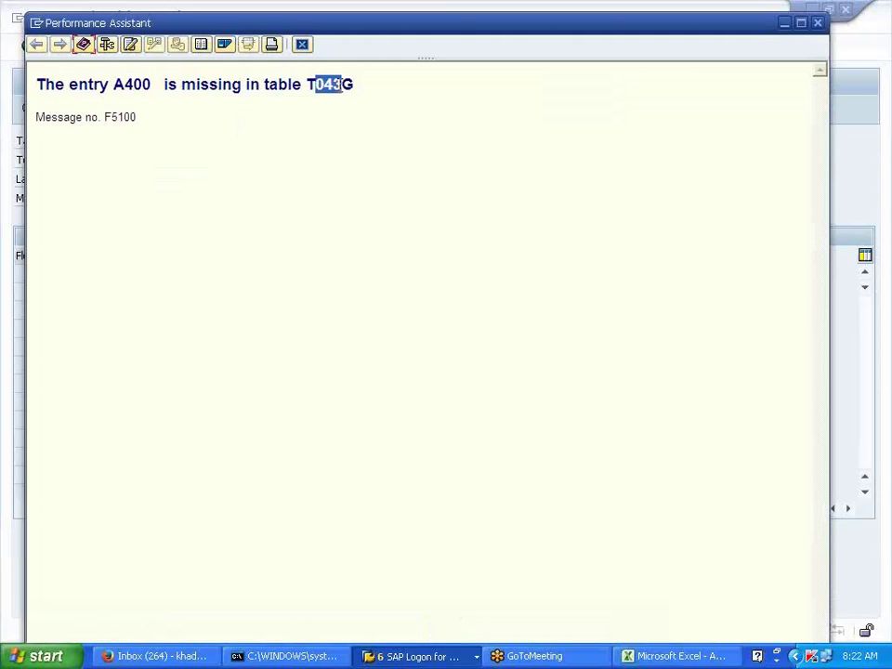
pyautogui.moveTo(306, 85); pyautogui.dragTo(359, 92)
pyautogui.rightClick(349, 89)
pyautogui.click(368, 116)
pyautogui.hotkey('alt', 'Tab')
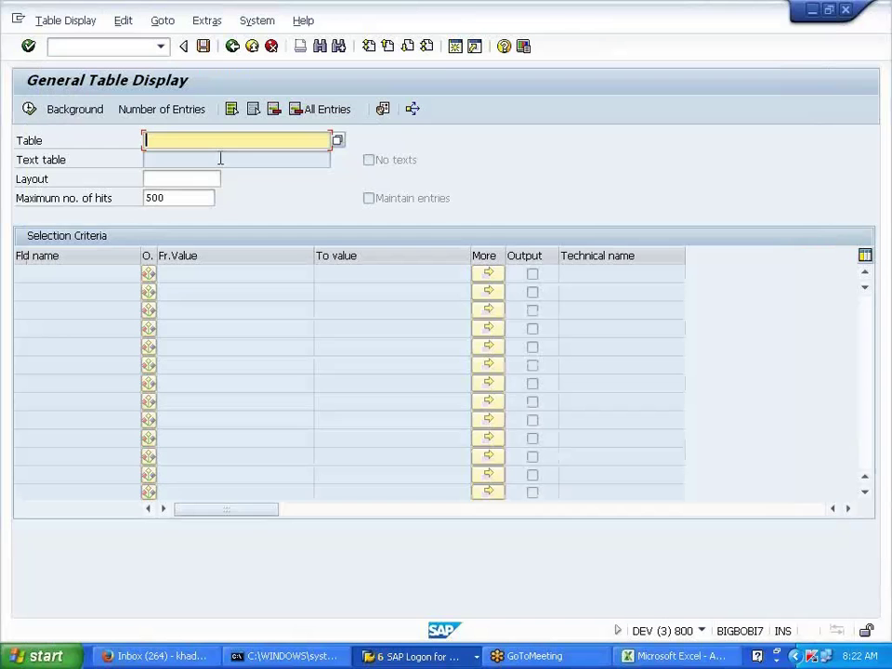
pyautogui.hotkey('ctrl', 'v')
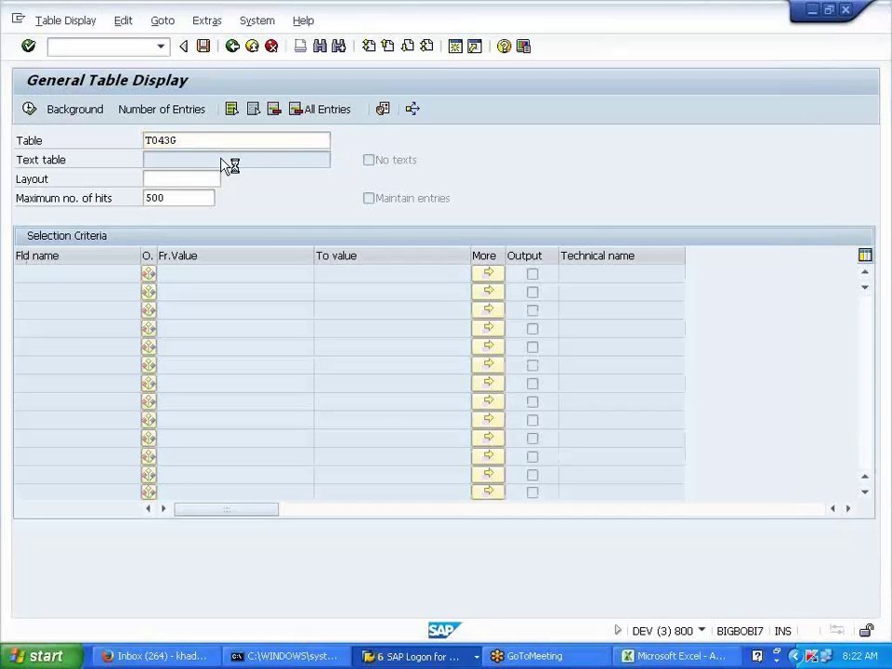
pyautogui.press('Return')
pyautogui.moveTo(364, 140); pyautogui.dragTo(589, 136)
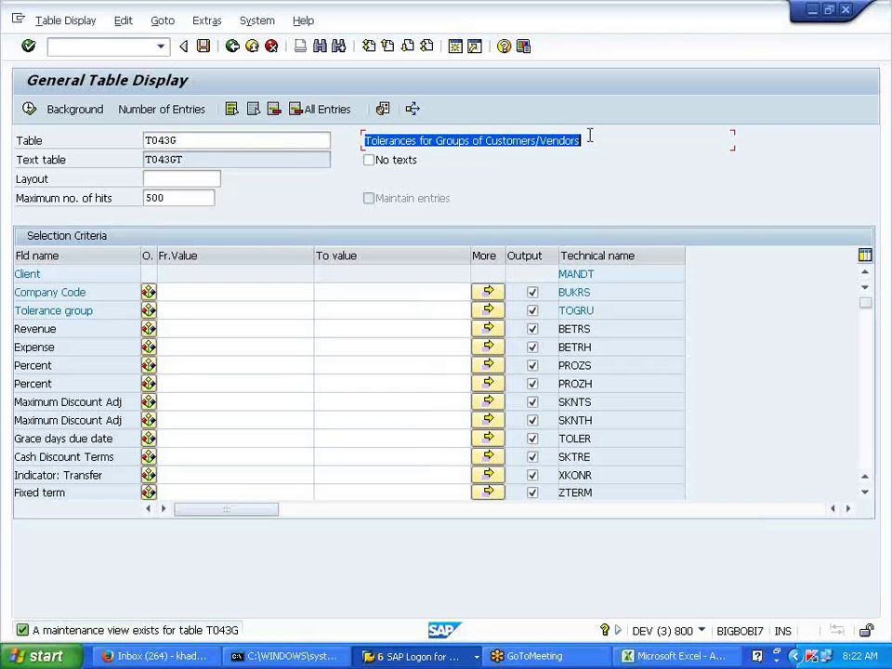
pyautogui.click(589, 137)
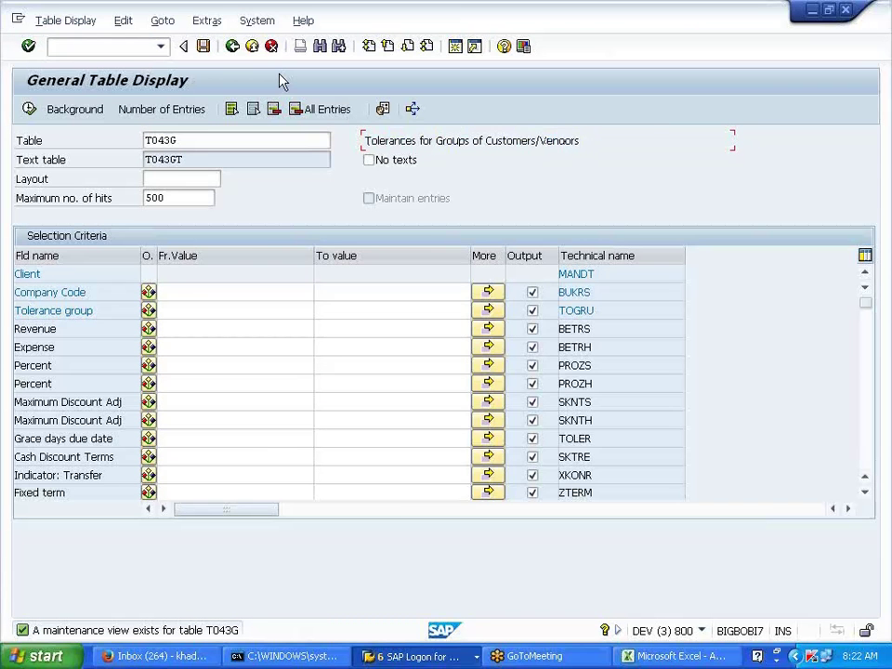
# Leave General Table Display and switch to the Display IMG session.
pyautogui.click(231, 48)
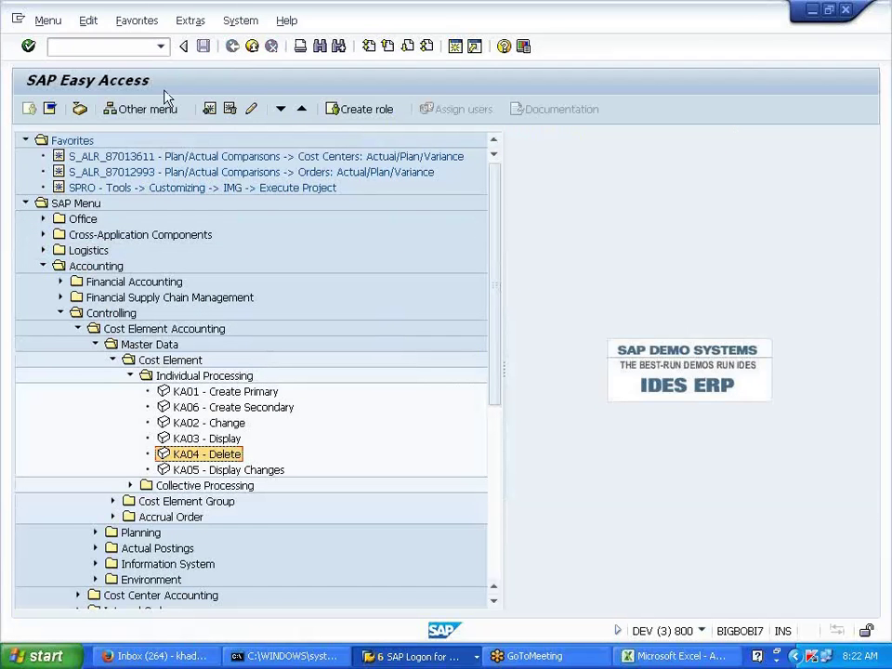
pyautogui.click(415, 655)
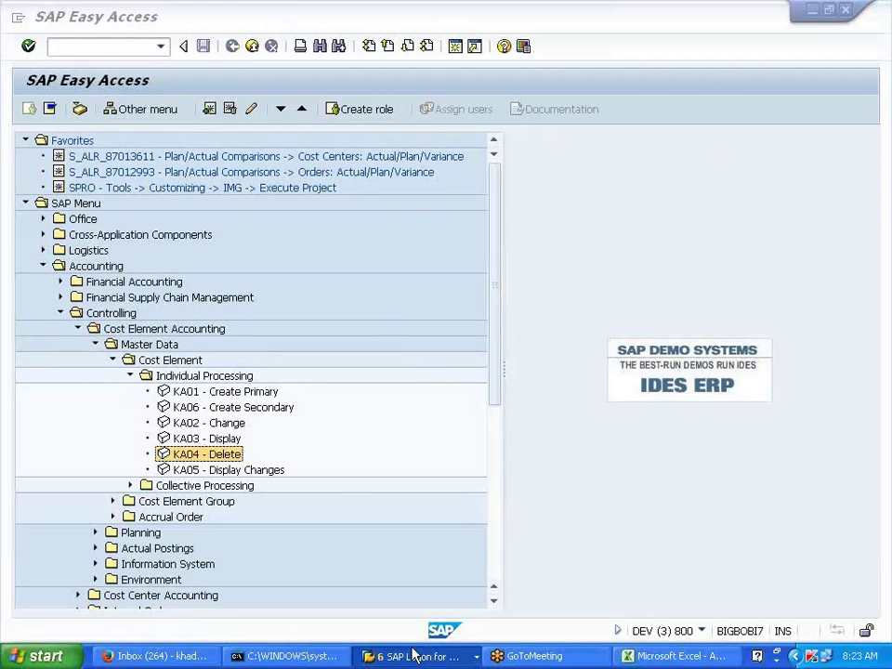
pyautogui.click(444, 611)
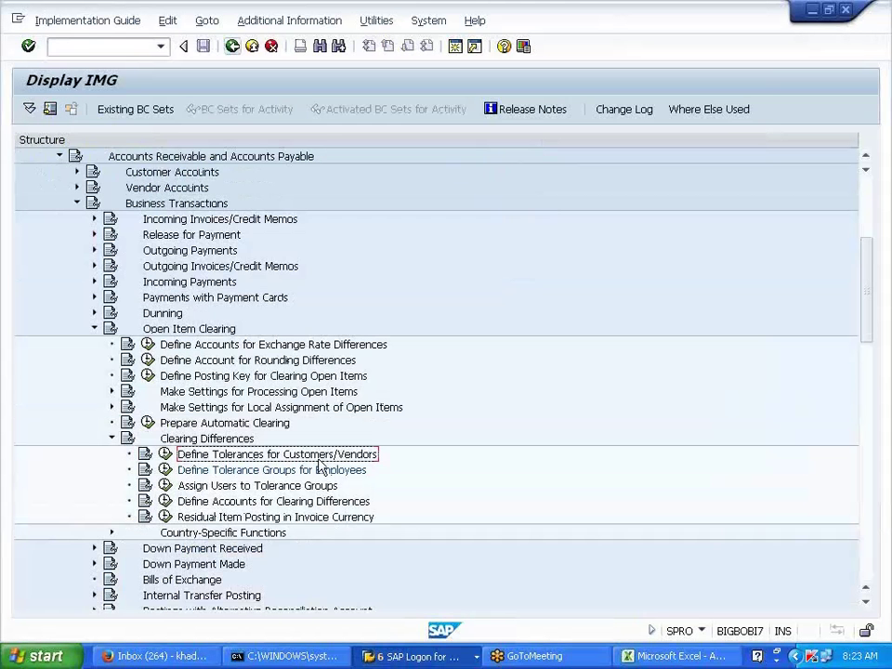
# Open the customer/vendor tolerance definition from the IMG and start a new entry for company code A400.
pyautogui.click(168, 455)
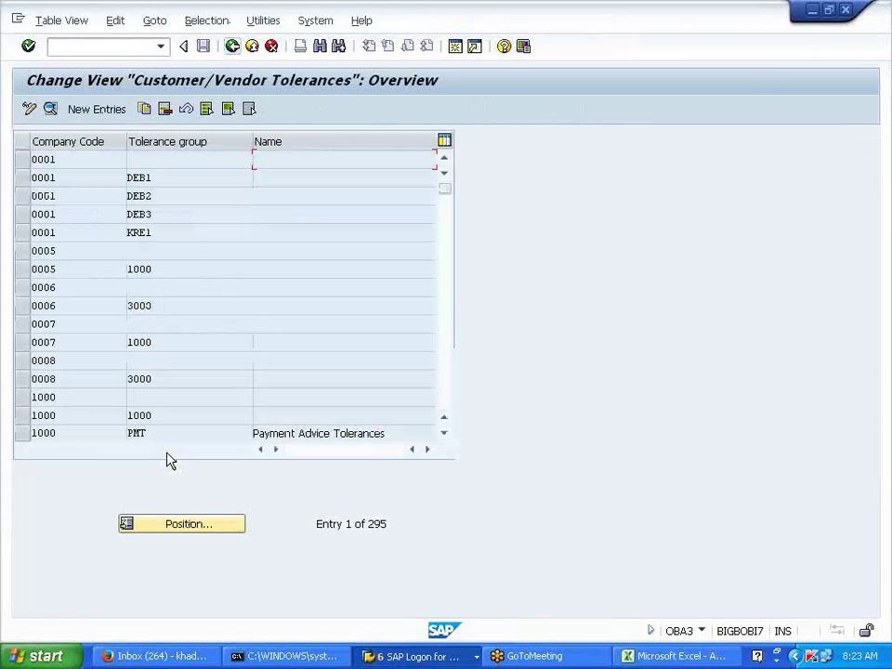
pyautogui.click(98, 116)
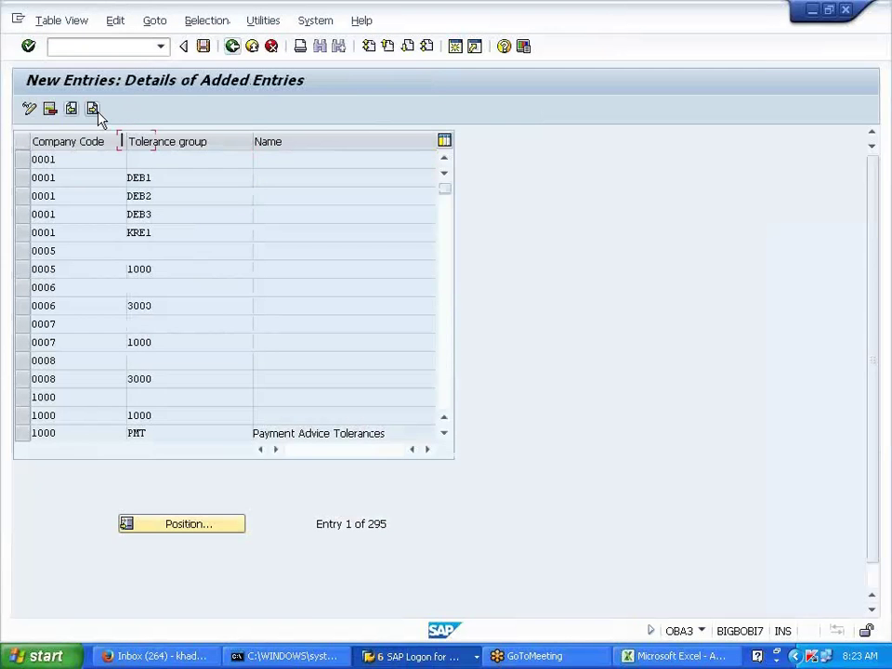
pyautogui.write('A400')
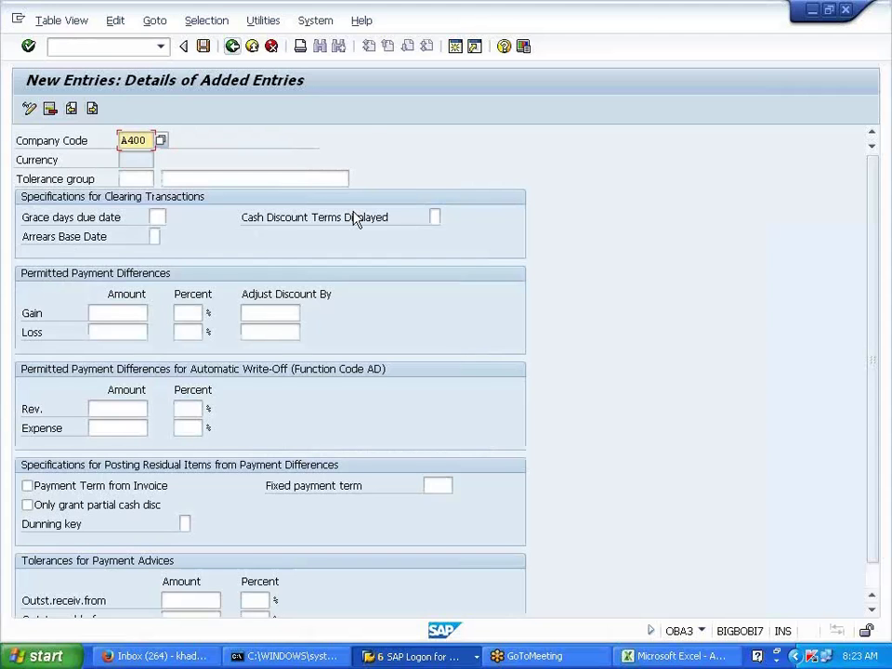
# Switch to the Excel notes and enter EMPLOYEE LVL TOLERNACE in E37, beside the vendor invoice posting entry.
pyautogui.click(643, 657)
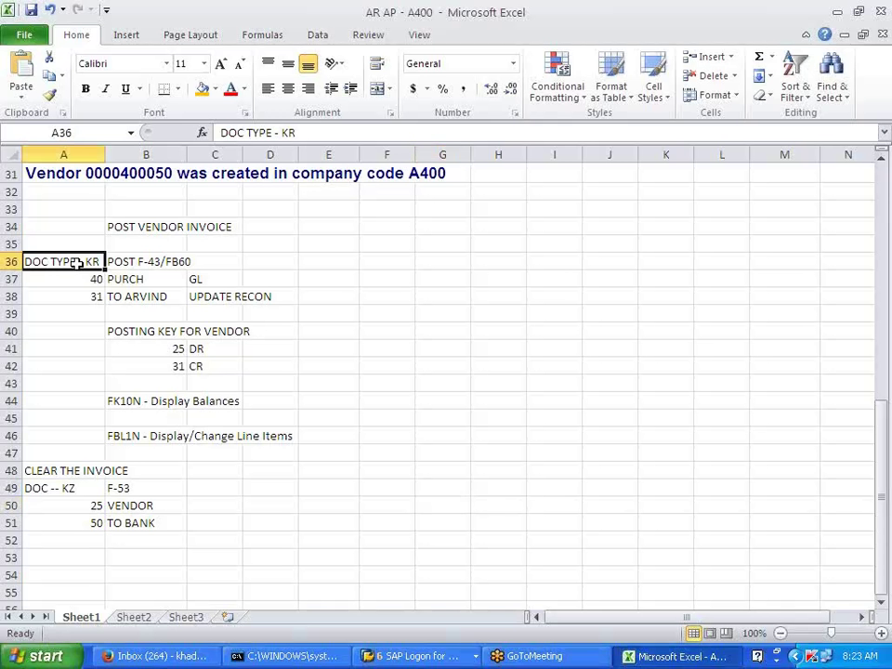
pyautogui.moveTo(80, 261); pyautogui.dragTo(317, 282)
pyautogui.click(317, 281)
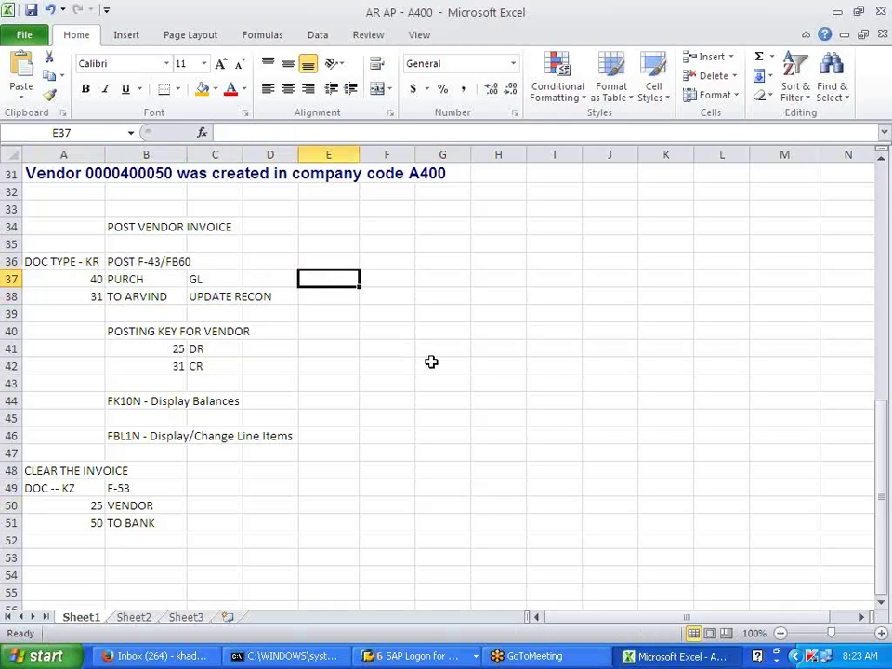
pyautogui.write("EMPLOYEE'LVL TOLERNACE")
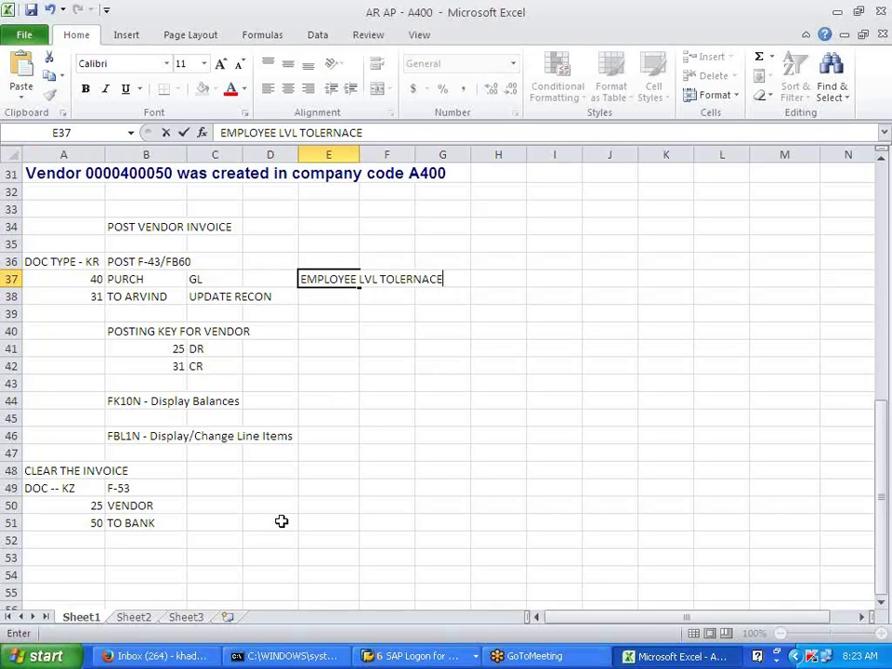
# Add the note TOLERANCES FOR CLR in D50, beside the F-53 clearing entry.
pyautogui.click(287, 503)
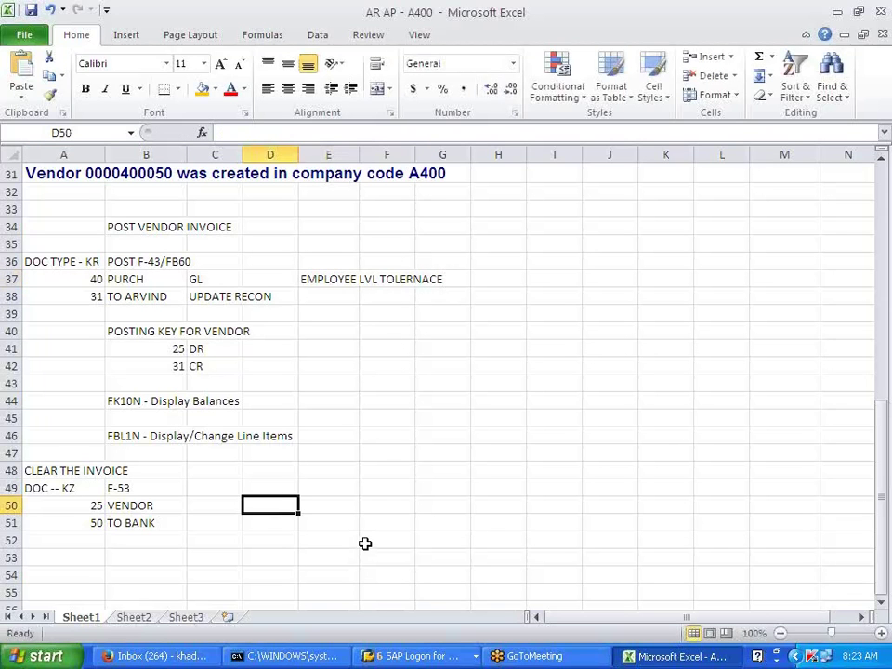
pyautogui.write('TOLERNA')
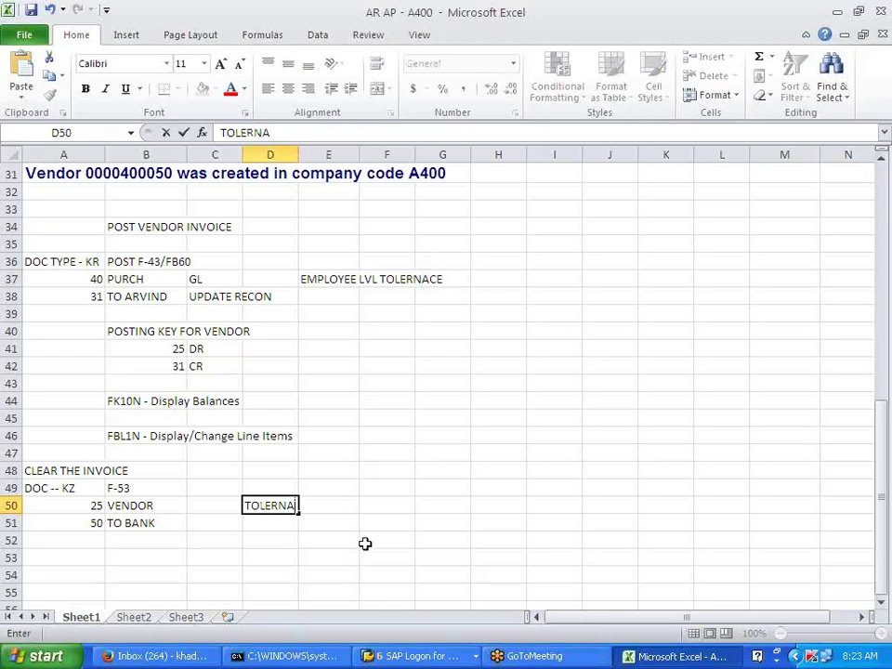
pyautogui.press('BackSpace')
pyautogui.press('BackSpace')
pyautogui.write('ANCES')
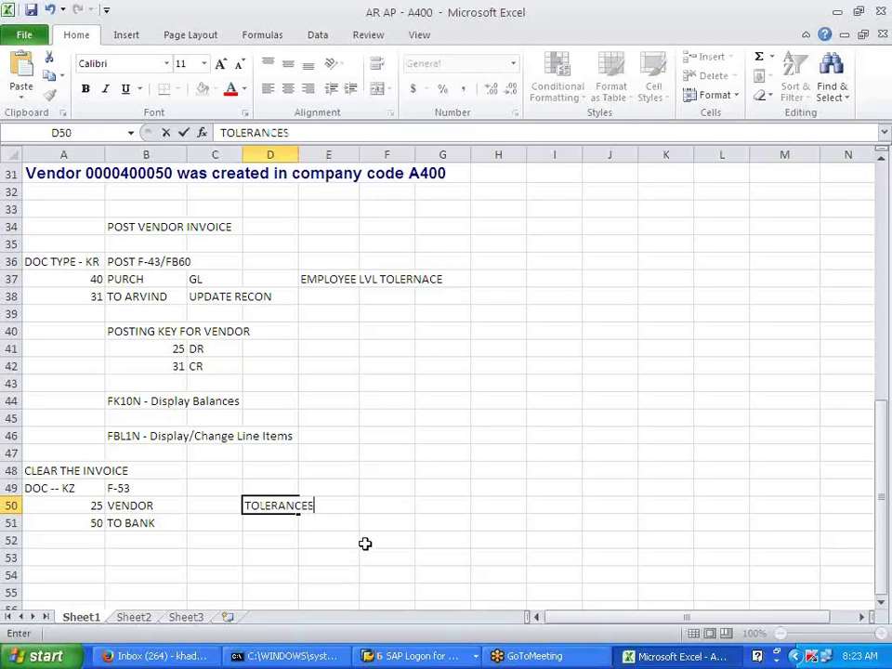
pyautogui.write(' FOR CLR')
pyautogui.click(365, 544)
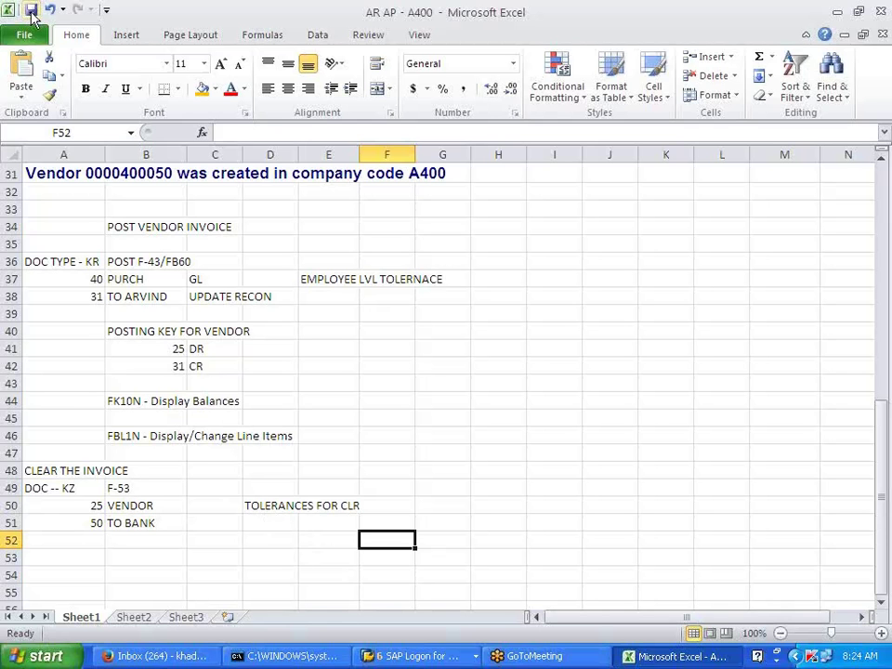
# Return to SAP, save the A400 tolerance entry with its customizing request, and leave the tolerance view.
pyautogui.hotkey('alt', 'Tab')
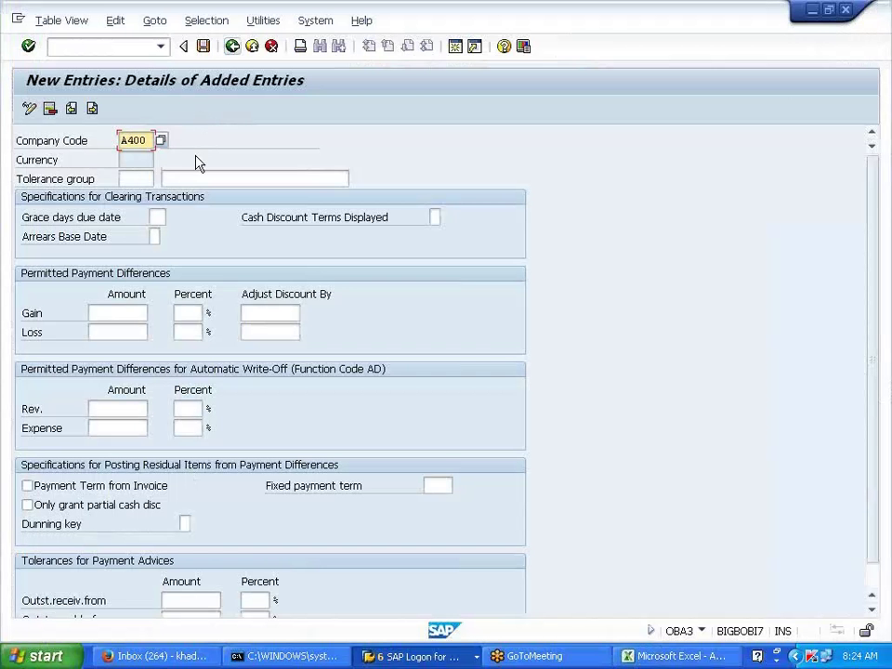
pyautogui.click(201, 48)
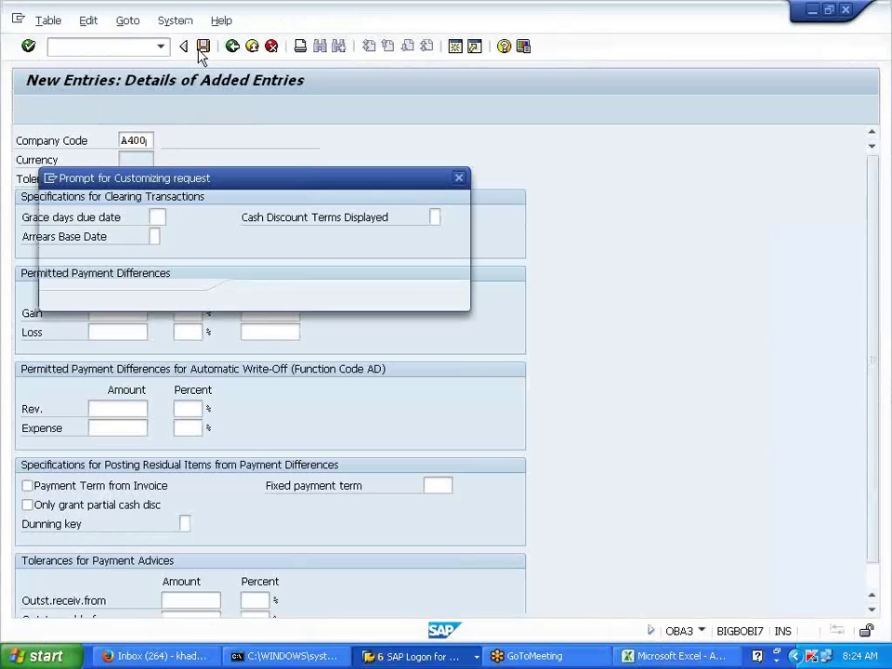
pyautogui.click(254, 294)
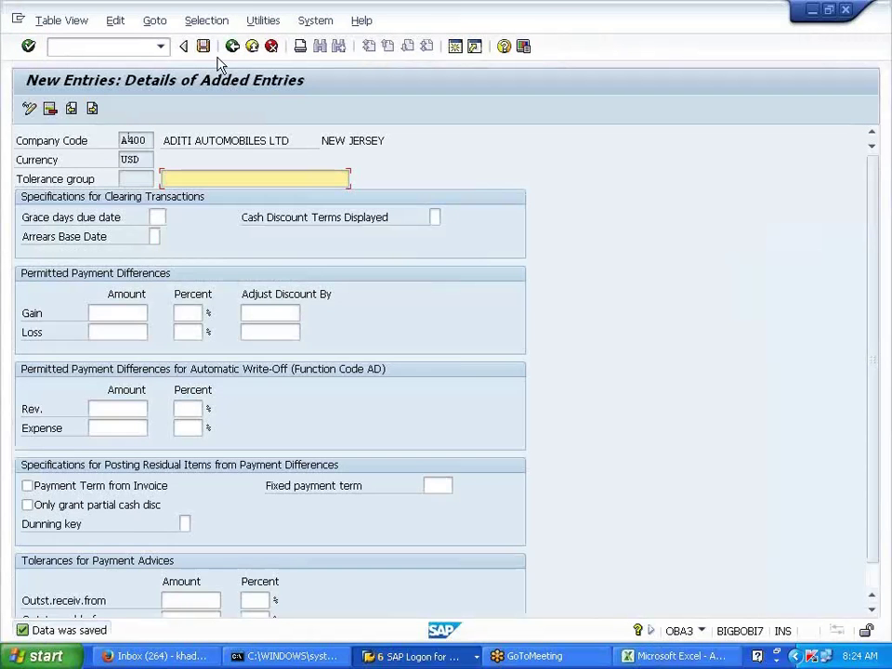
pyautogui.click(235, 50)
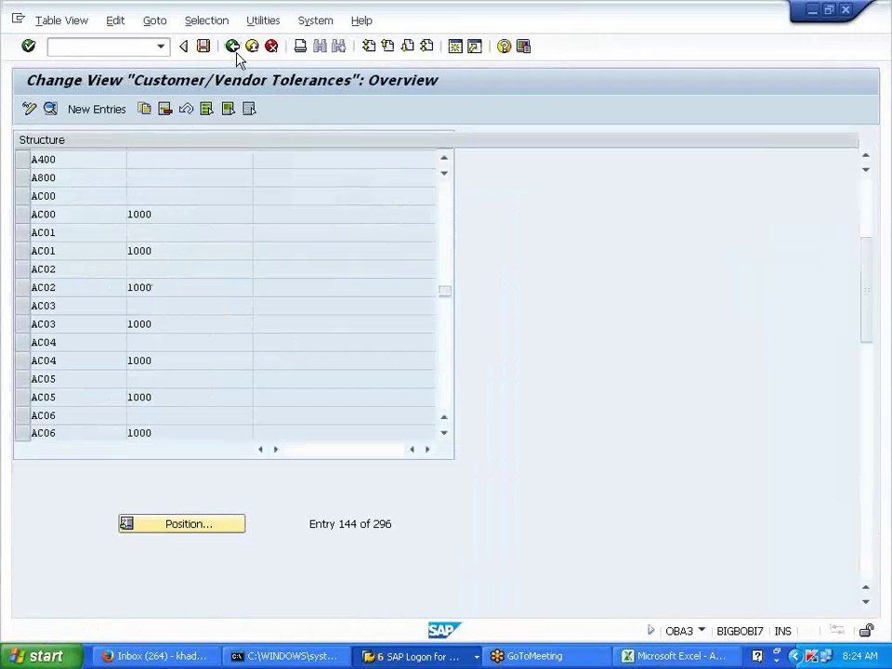
pyautogui.click(236, 54)
# Switch to the Post Outgoing Payments session and process the vendor's open items.
pyautogui.hotkey('alt', 'Tab')
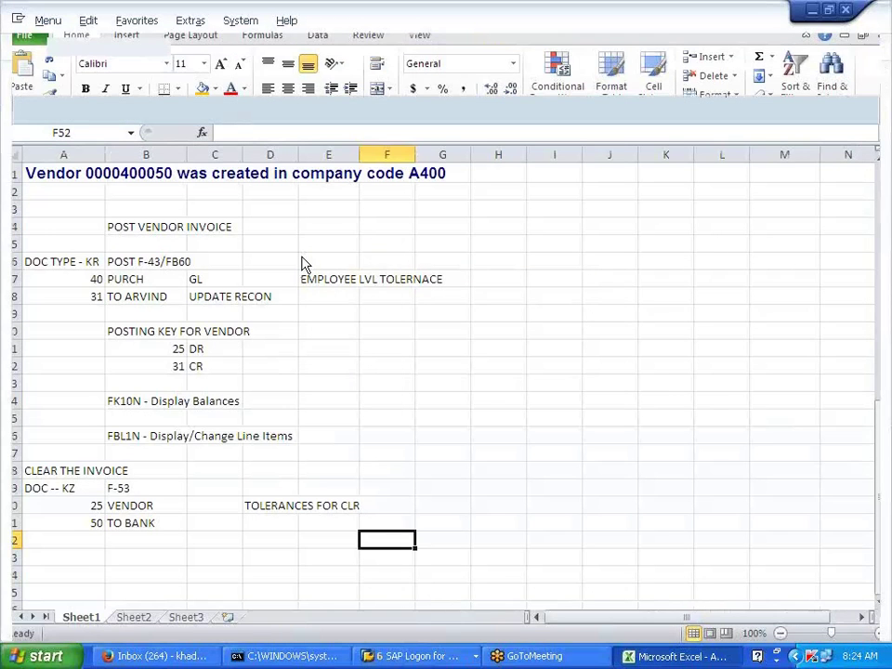
pyautogui.hotkey('alt', 'Tab')
pyautogui.click(409, 656)
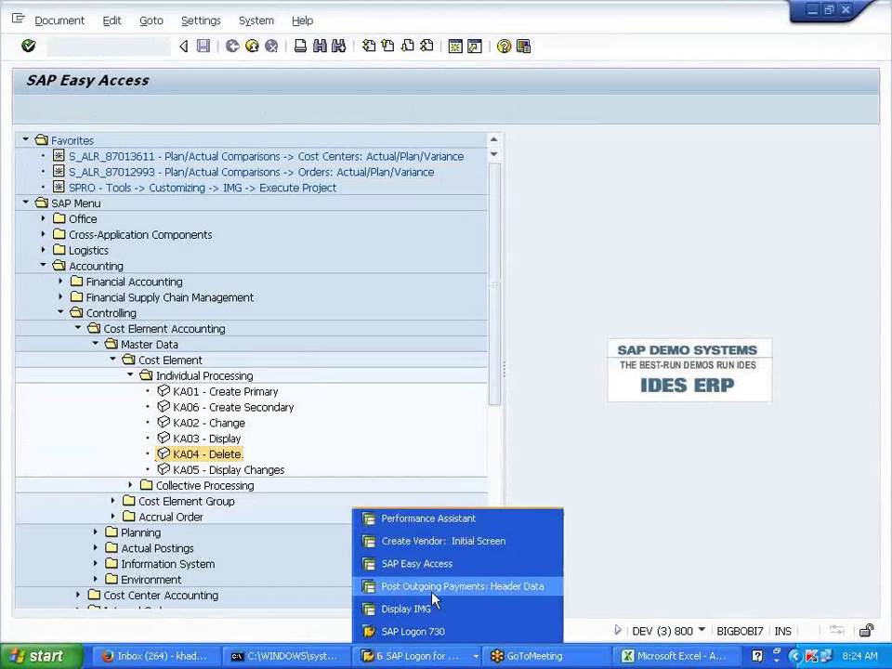
pyautogui.click(432, 591)
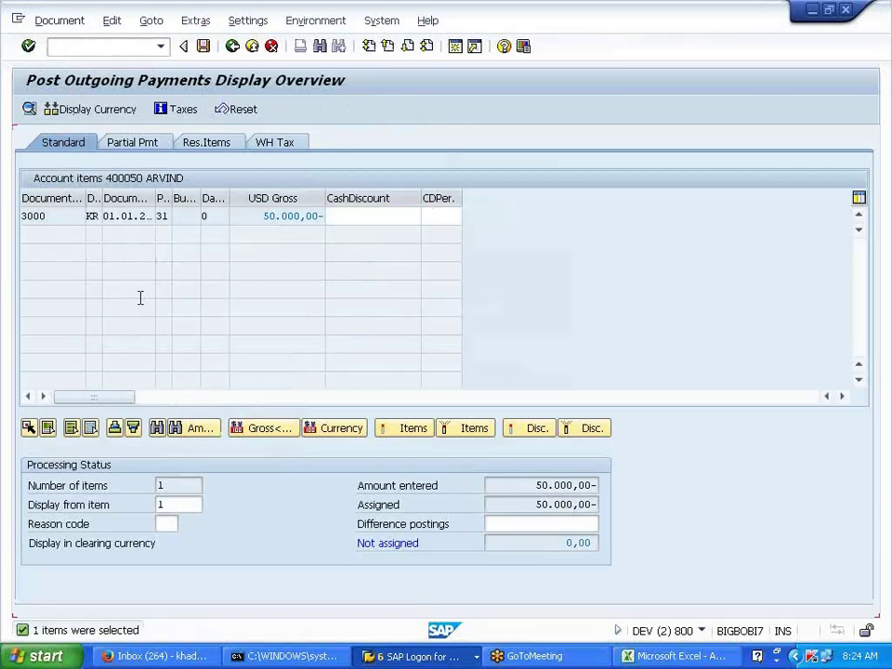
# Simulate the outgoing payment and post the KZ document with the bank and vendor line items.
pyautogui.moveTo(20, 293); pyautogui.dragTo(467, 268)
pyautogui.hotkey('ctrl', 'c')
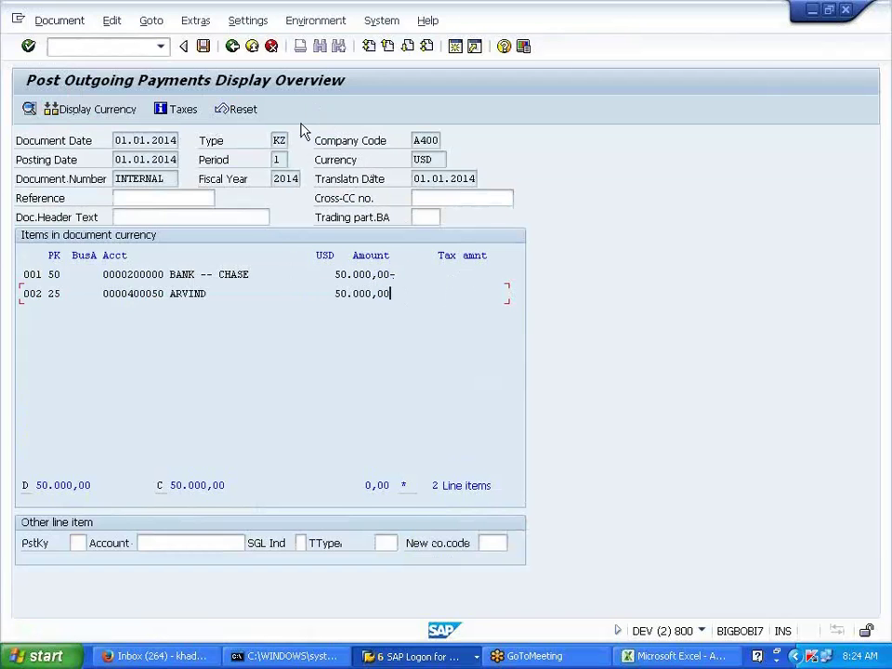
pyautogui.moveTo(171, 297); pyautogui.dragTo(213, 294)
pyautogui.hotkey('ctrl', 'c')
pyautogui.click(201, 47)
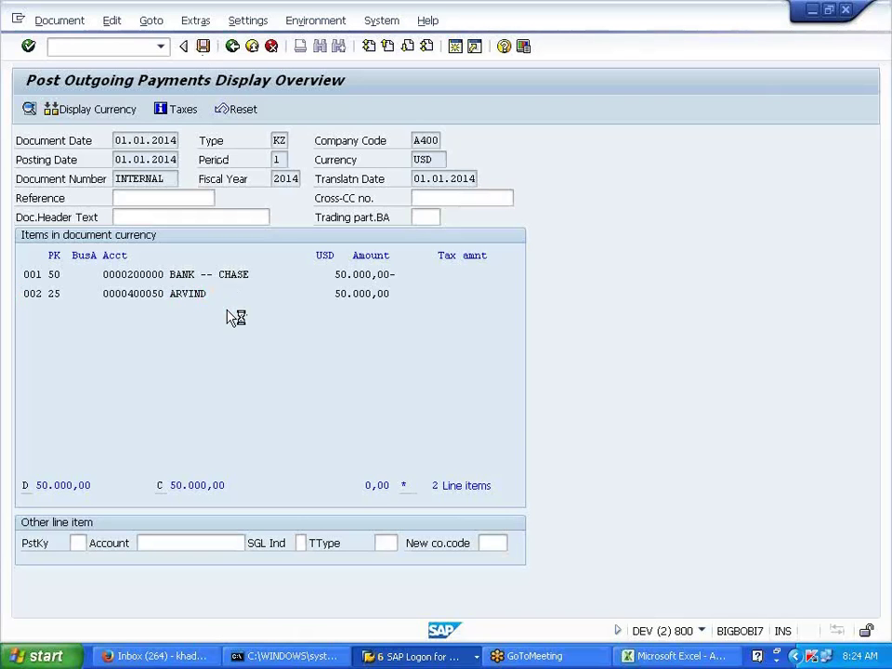
# Display the payment document just posted, examine its General Ledger View, and leave the display.
pyautogui.click(39, 20)
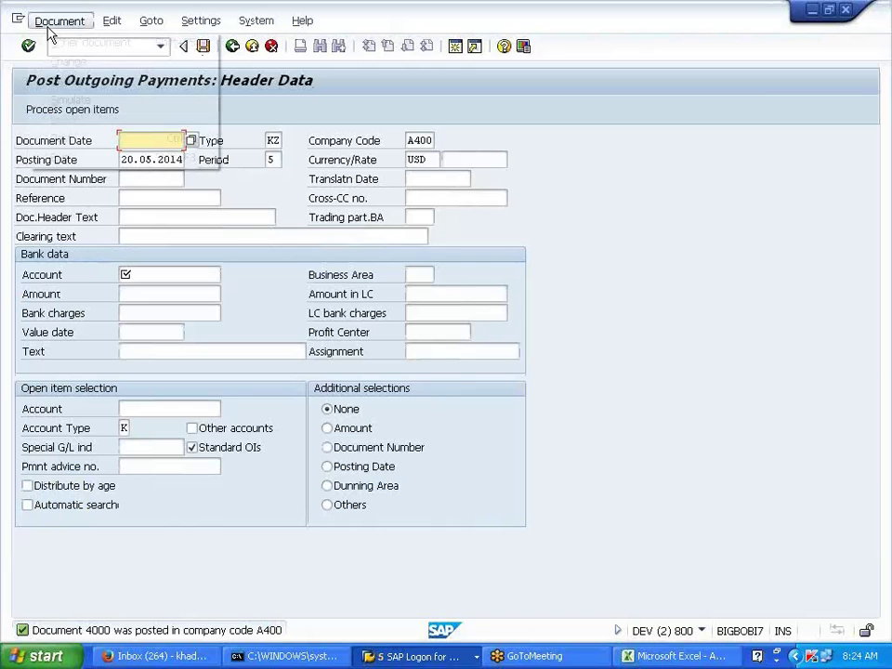
pyautogui.click(59, 83)
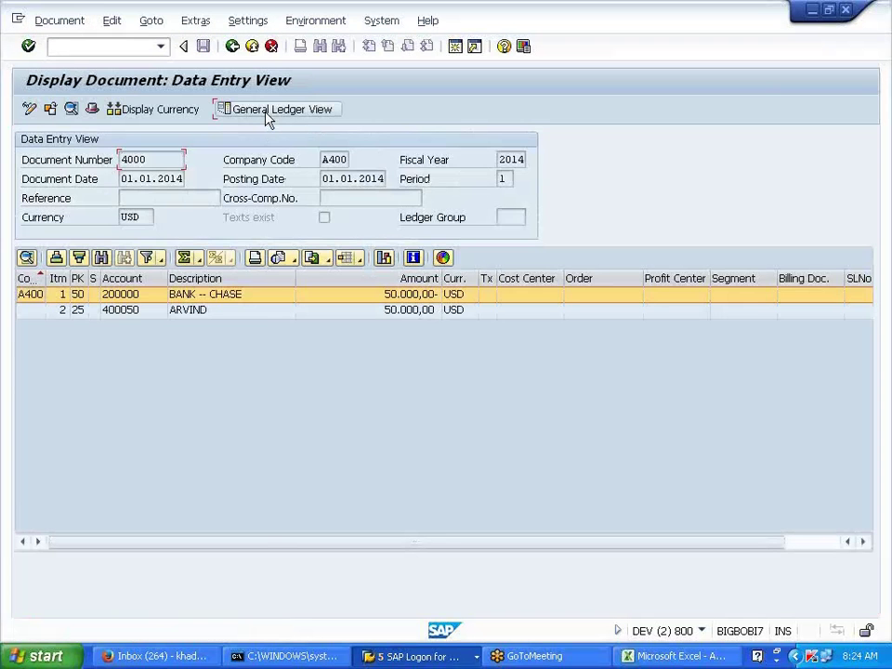
pyautogui.click(272, 117)
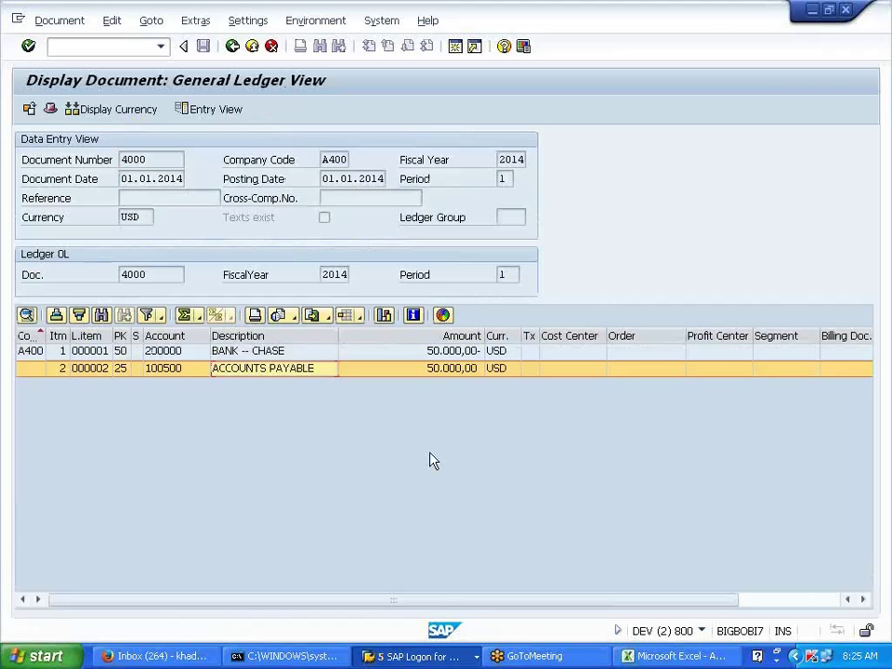
pyautogui.click(232, 47)
# Start transaction FK10N and display the vendor's balances for company code A400 and fiscal year 2014.
pyautogui.click(161, 48)
pyautogui.click(135, 47)
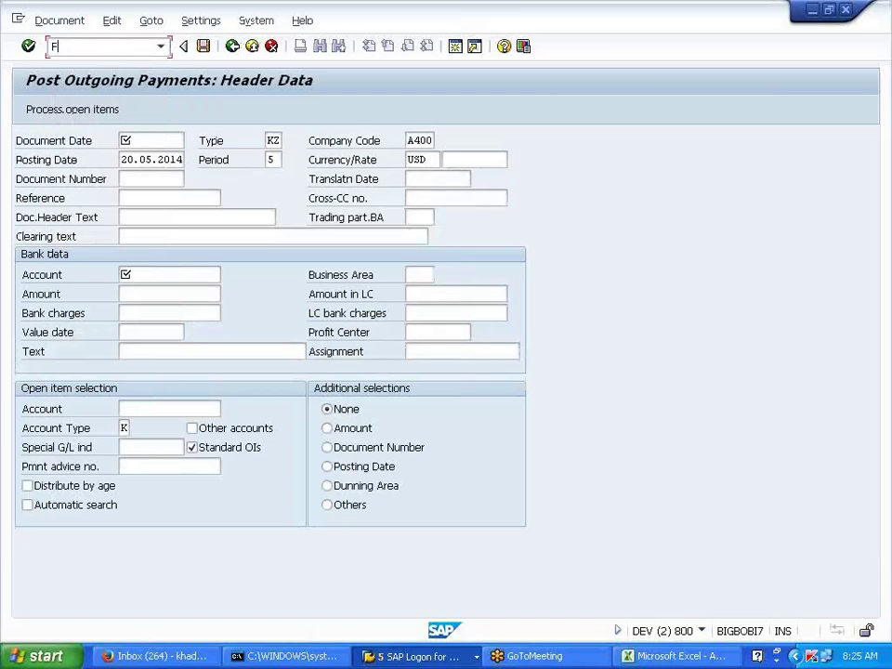
pyautogui.press('Return')
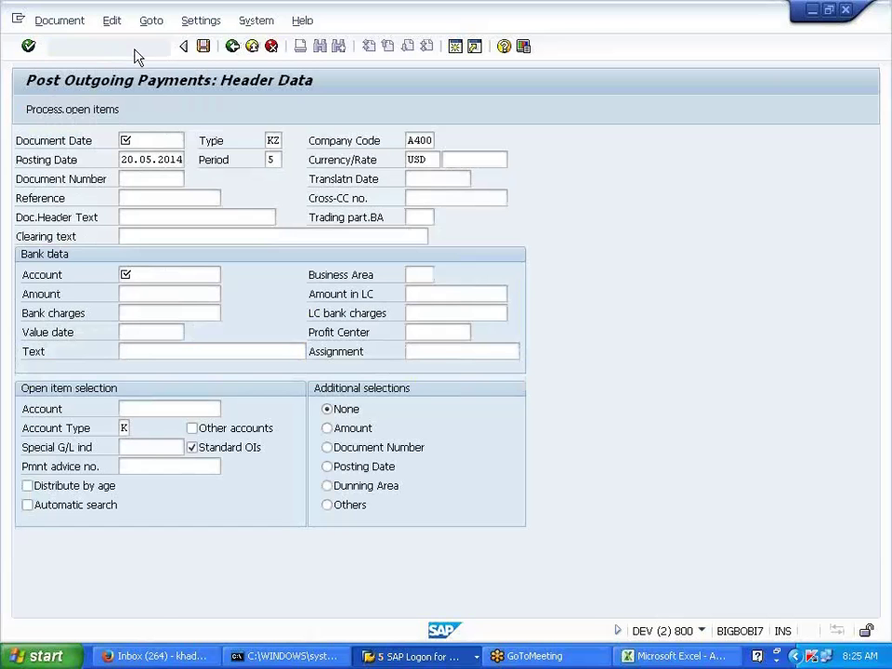
pyautogui.write('/')
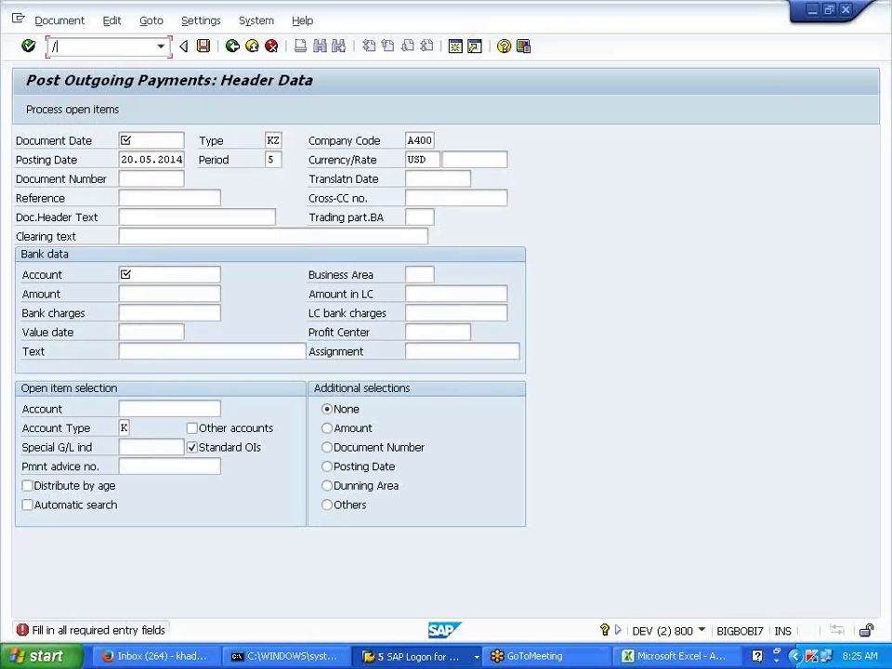
pyautogui.write('NFK10N')
pyautogui.press('Return')
pyautogui.click(29, 110)
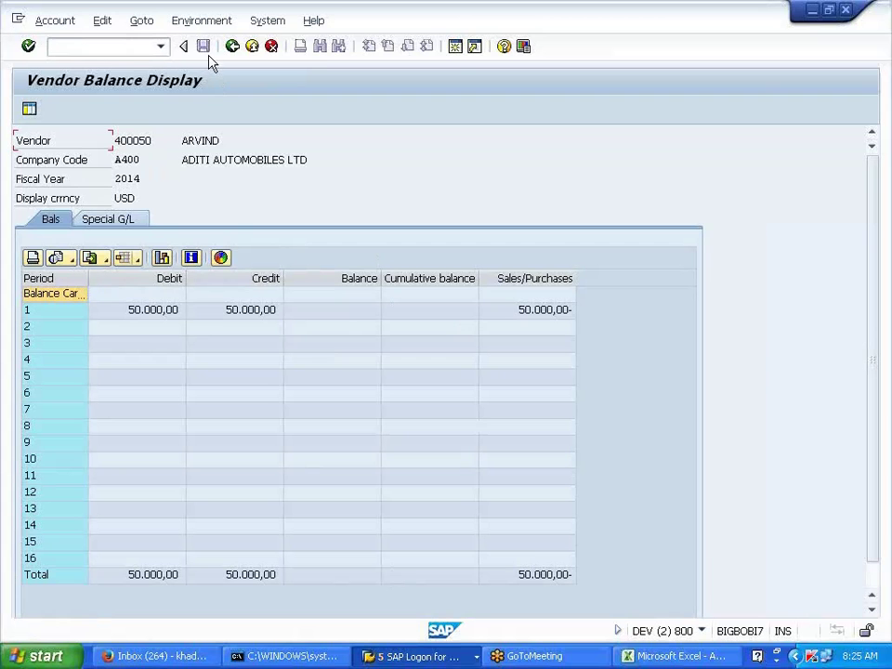
pyautogui.click(232, 47)
# Start transaction FBL1N and run the open item selection for the vendor in company code A400.
pyautogui.click(104, 48)
pyautogui.write('/')
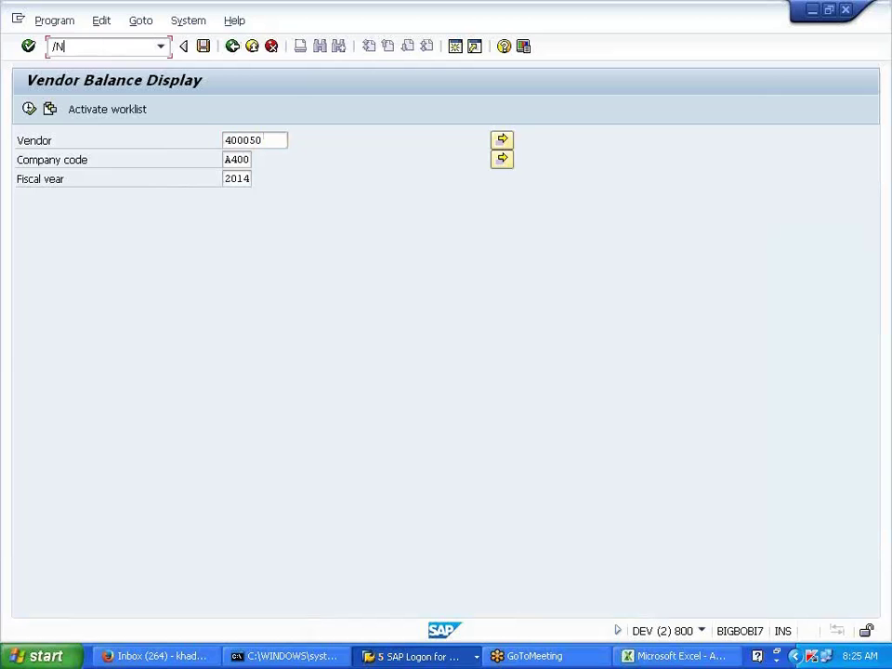
pyautogui.write('NFBL1N')
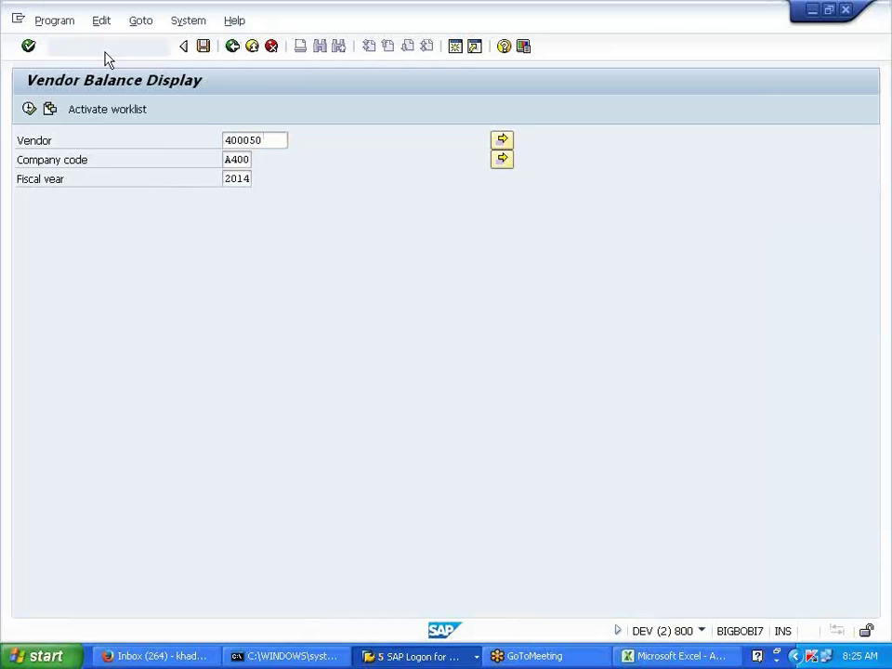
pyautogui.press('Return')
pyautogui.click(281, 177)
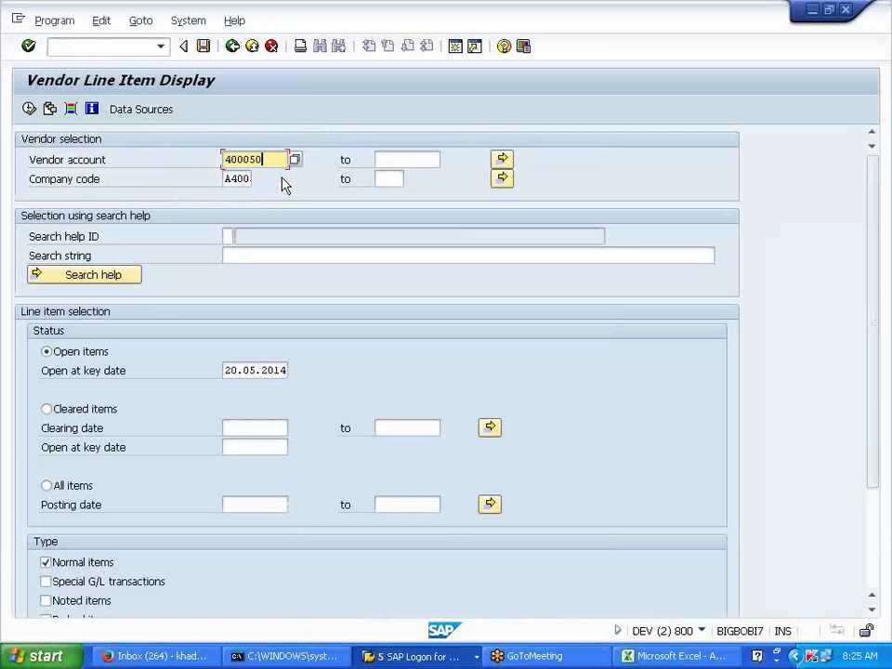
pyautogui.click(29, 109)
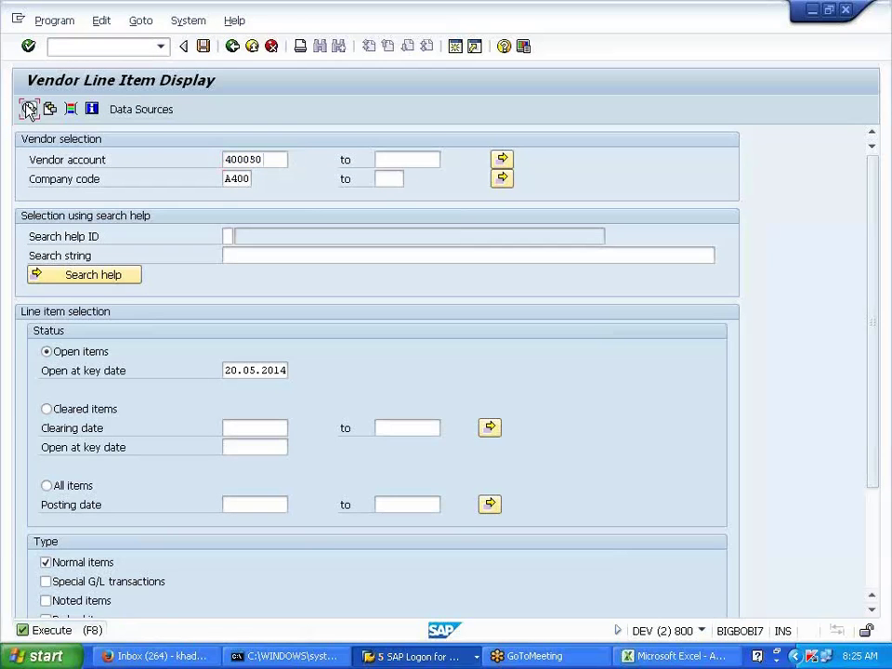
# Change the line item status to cleared items, display the vendor's list, and return to the selection screen.
pyautogui.click(78, 412)
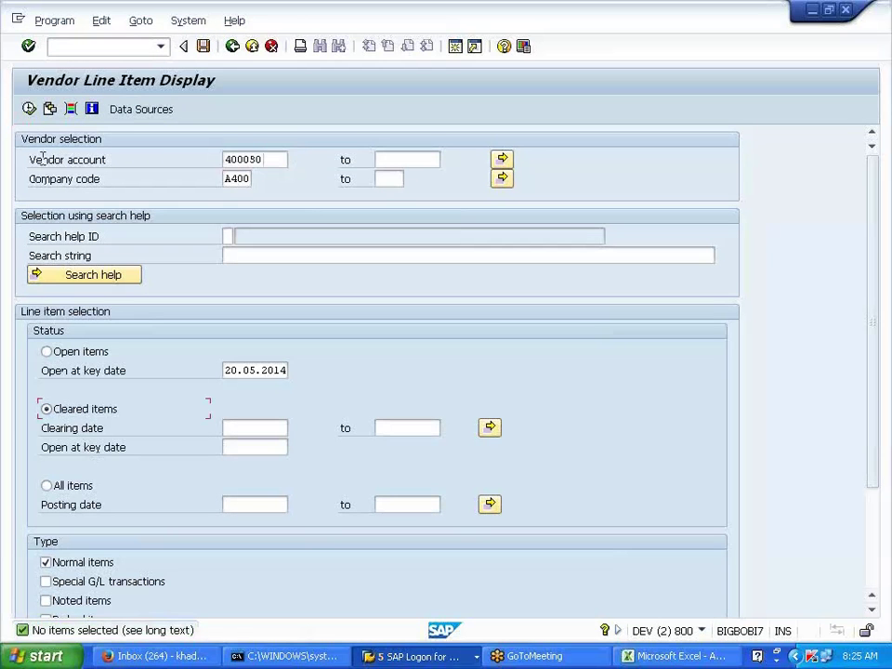
pyautogui.click(29, 110)
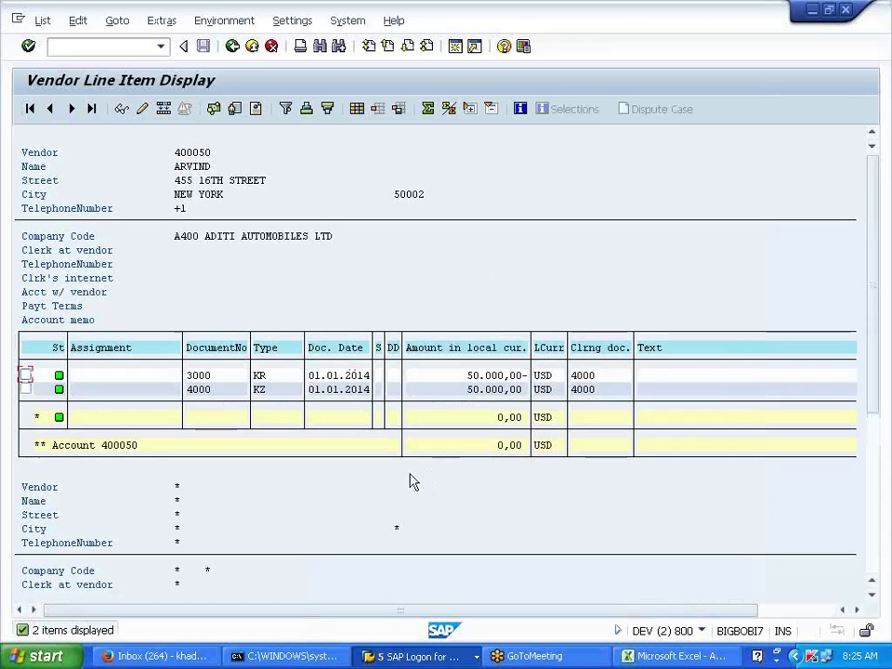
pyautogui.click(234, 46)
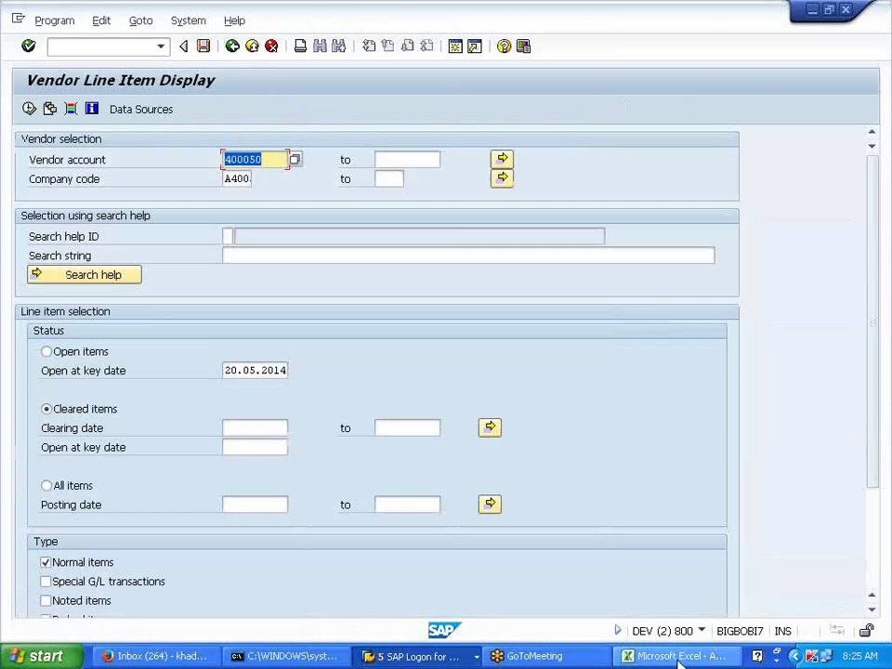
# Switch to the Excel notes and review the earlier A/P and vendor master prerequisite entries.
pyautogui.click(681, 656)
pyautogui.scroll(4, 480, 474)
pyautogui.scroll(4, 480, 474)
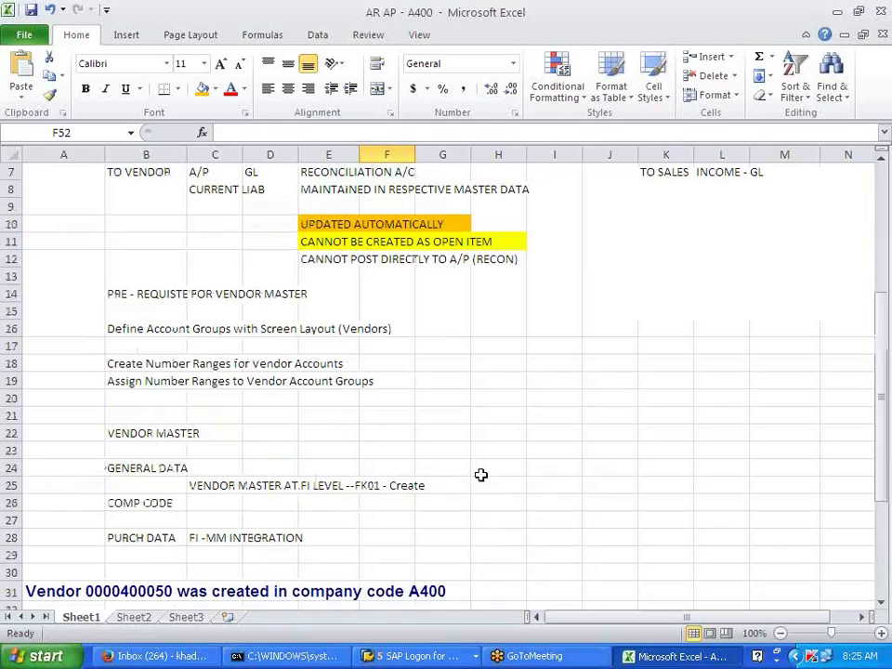
pyautogui.scroll(2, 480, 474)
pyautogui.scroll(-1, 480, 474)
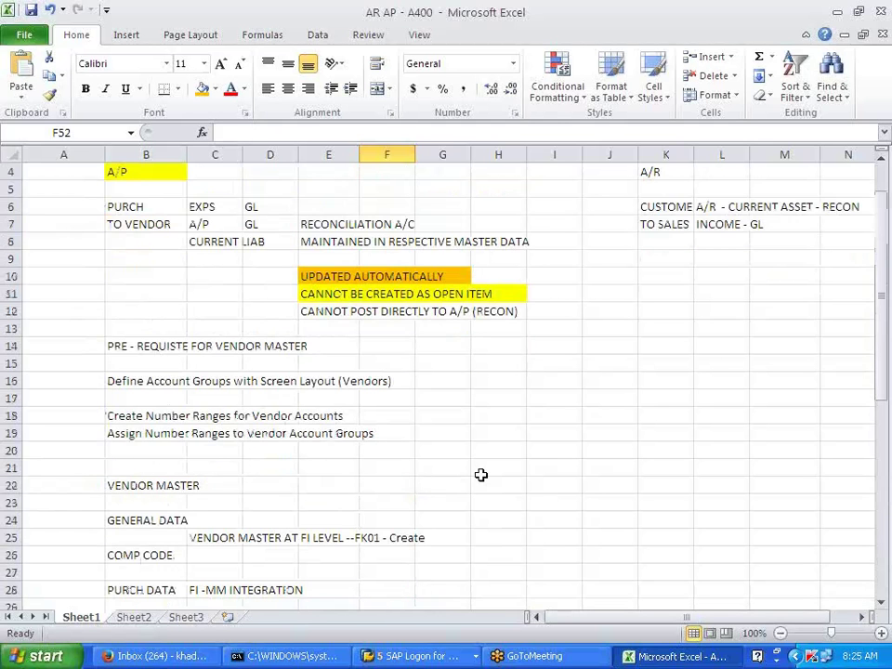
# Fill the note "CANNOT POST DIRECTLY TO A/P (RECON)" in cells E12:H12 with the standard light green colour.
pyautogui.scroll(-6, 480, 474)
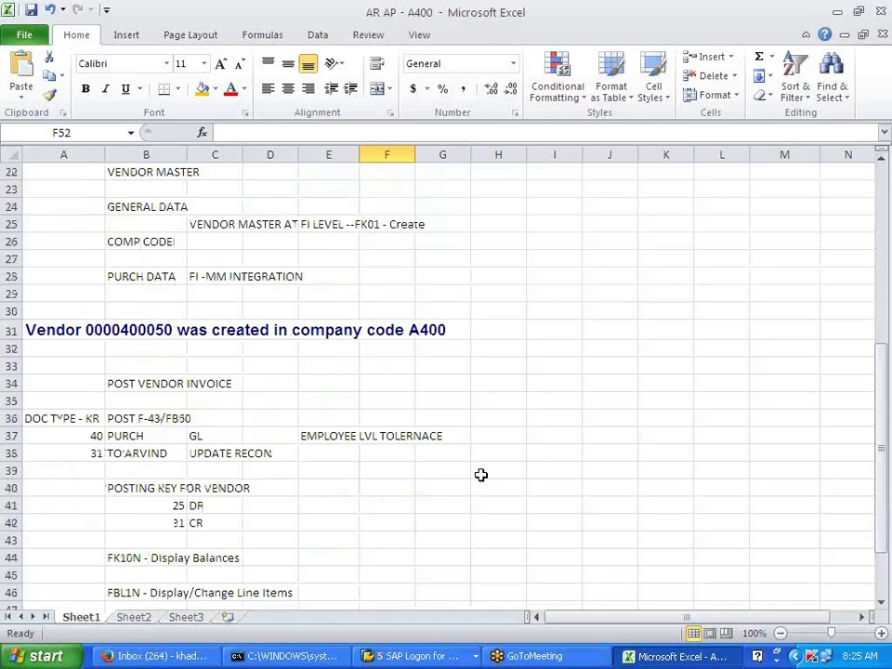
pyautogui.scroll(-4, 480, 474)
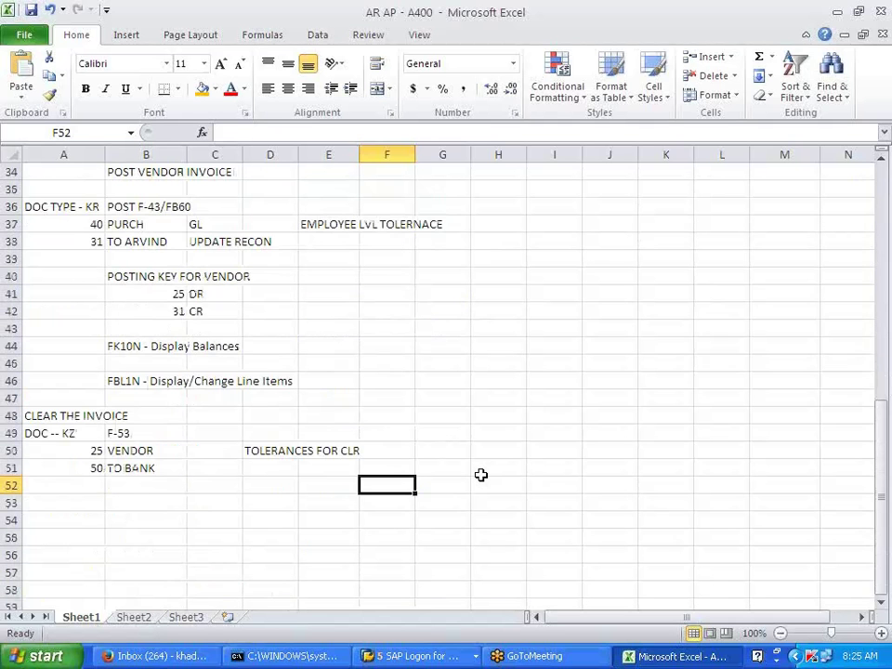
pyautogui.scroll(5, 480, 475)
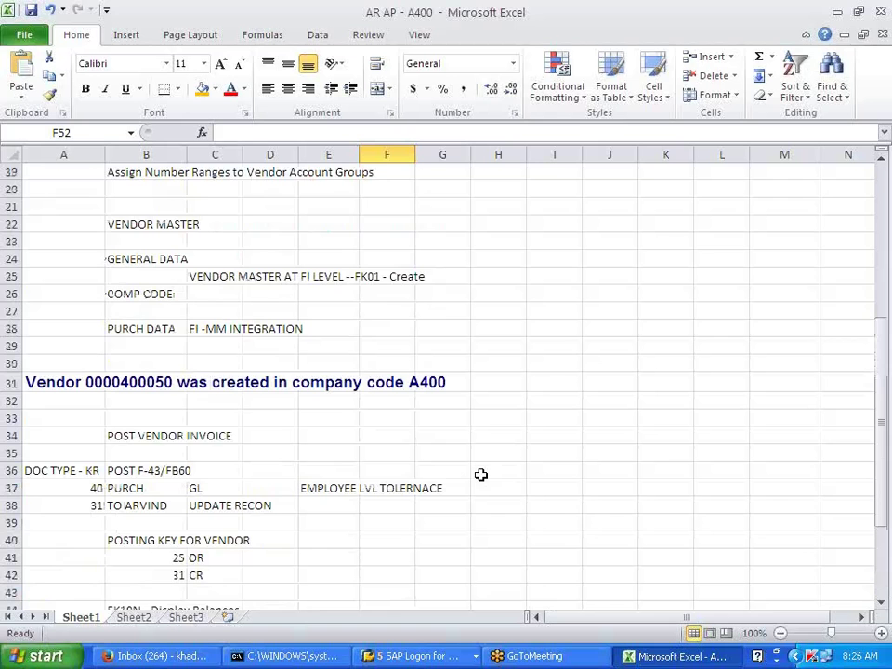
pyautogui.scroll(5, 481, 474)
pyautogui.moveTo(339, 312); pyautogui.dragTo(495, 310)
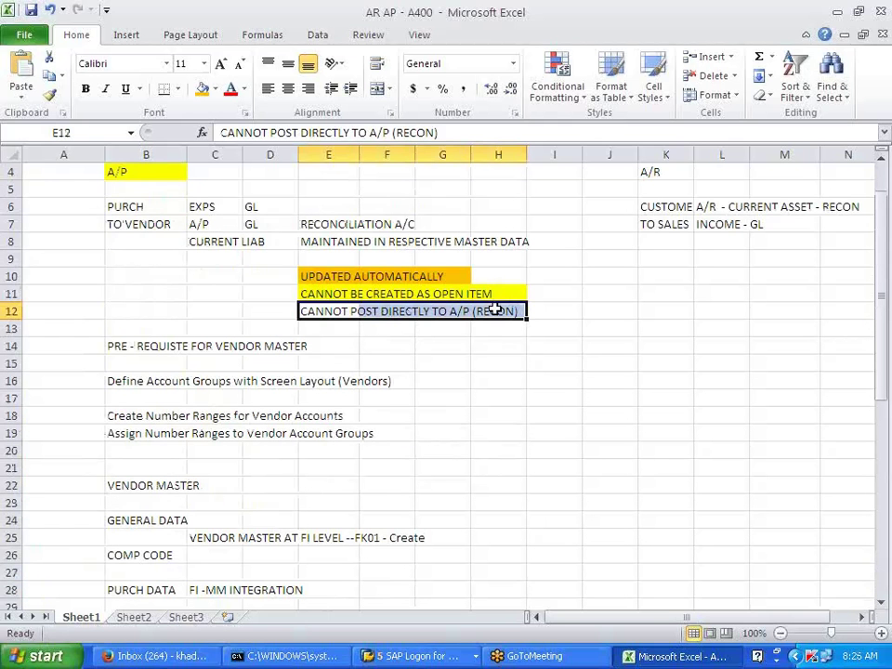
pyautogui.click(218, 90)
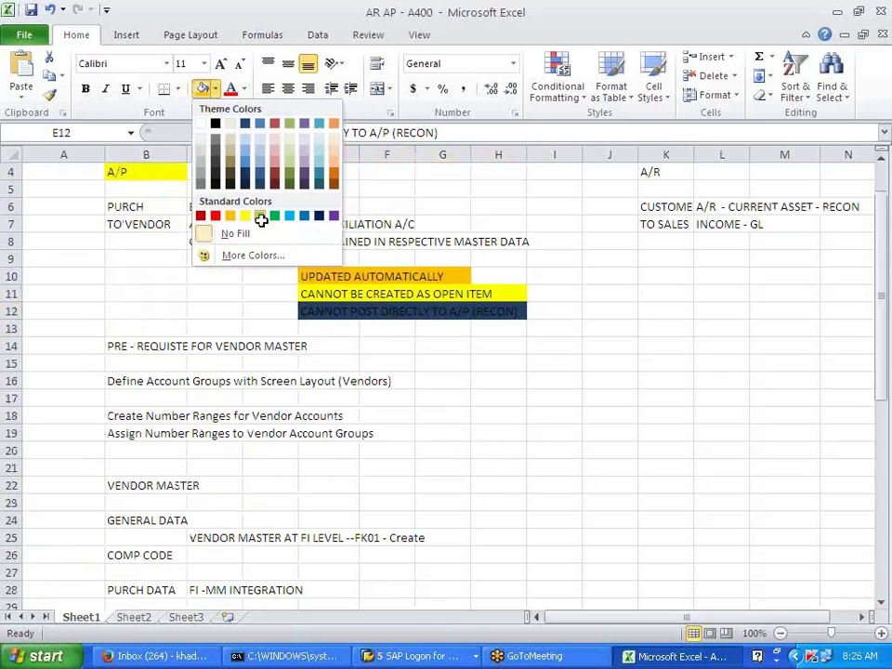
pyautogui.click(261, 215)
pyautogui.click(552, 396)
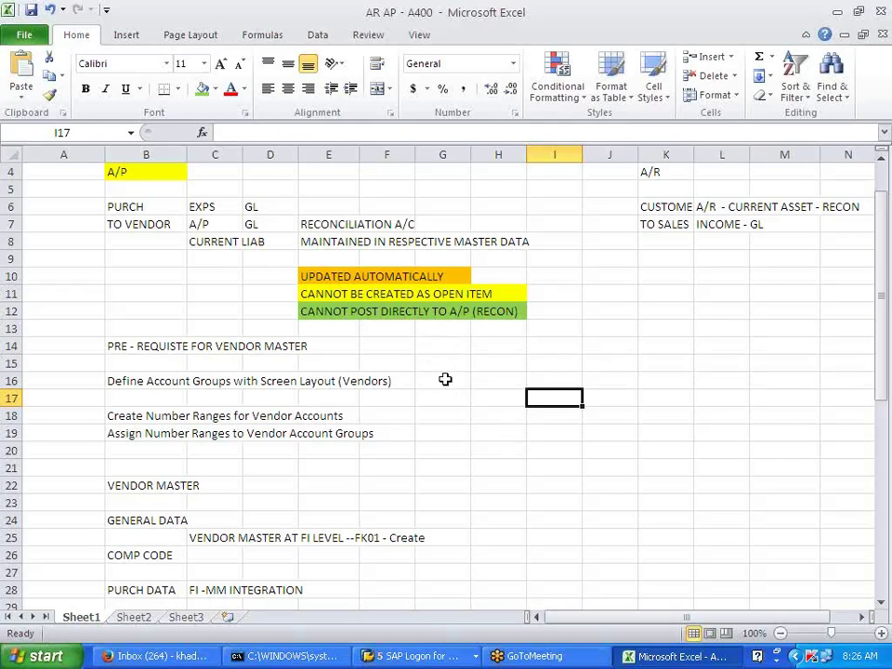
# Add the entry "CREATE RECON A/C (AP)" in cell B20, below the vendor master number range prerequisites.
pyautogui.scroll(-2, 460, 504)
pyautogui.moveTo(130, 416); pyautogui.dragTo(429, 444)
pyautogui.click(146, 490)
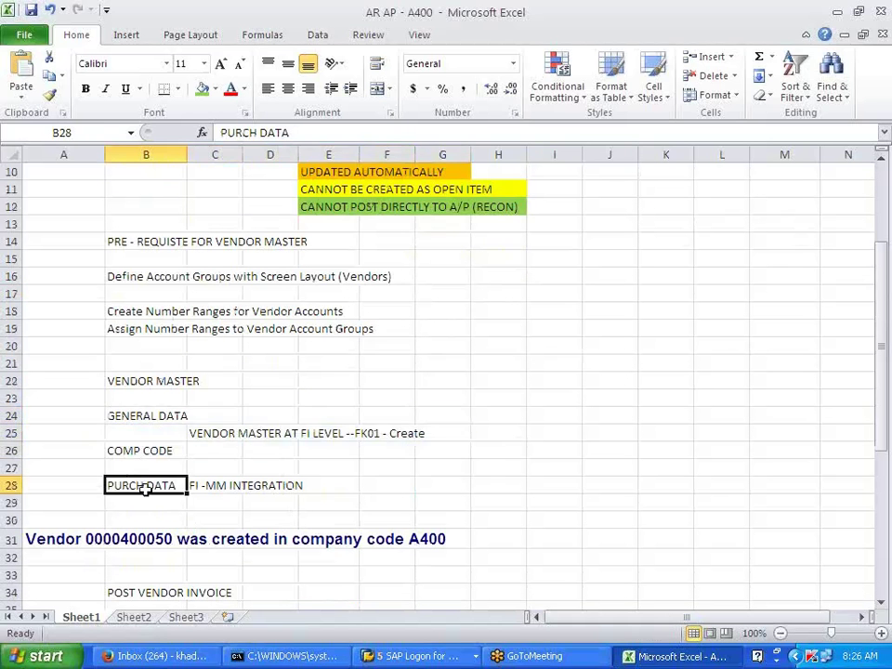
pyautogui.click(224, 512)
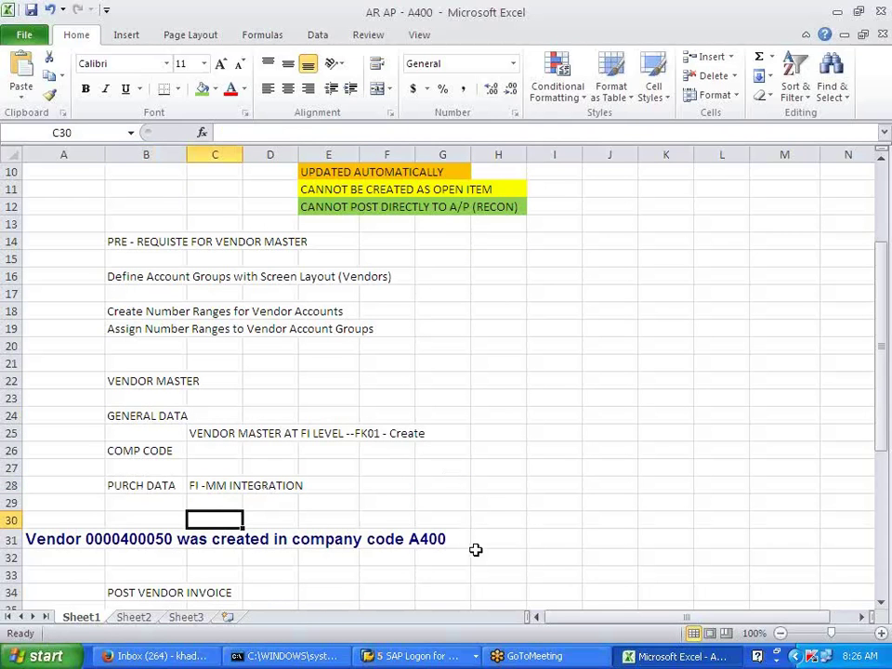
pyautogui.click(142, 357)
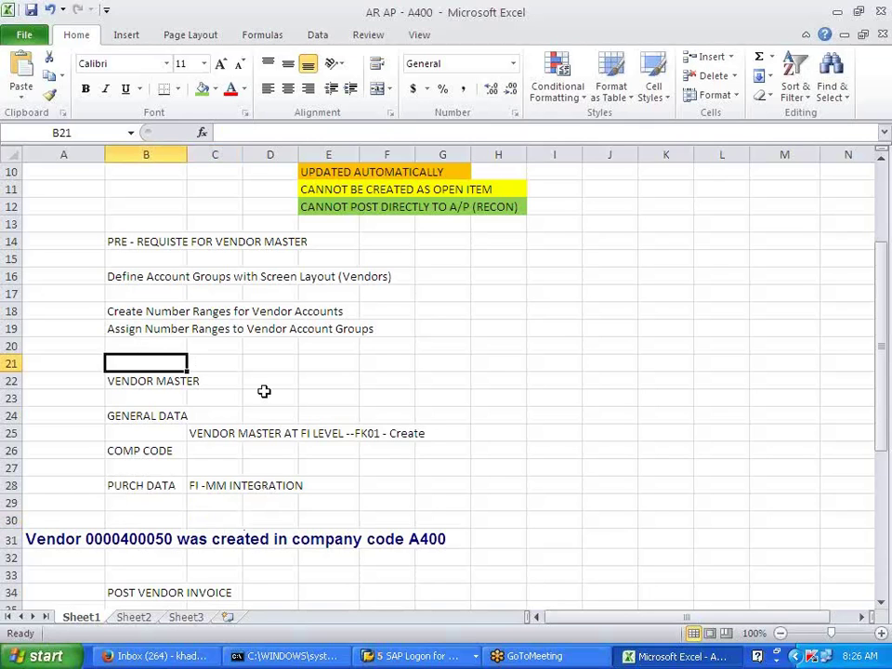
pyautogui.press('Up')
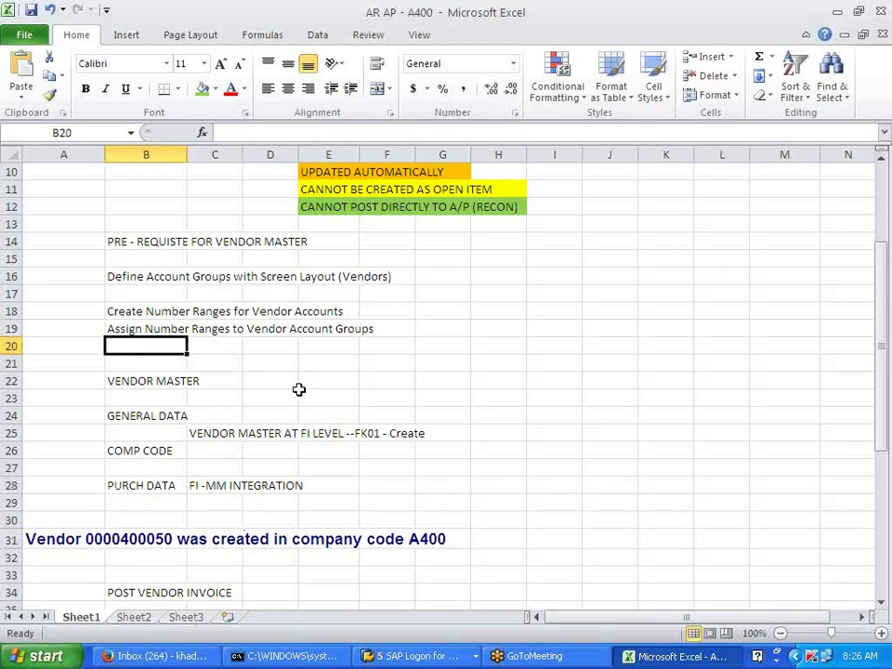
pyautogui.write('CREATE RE')
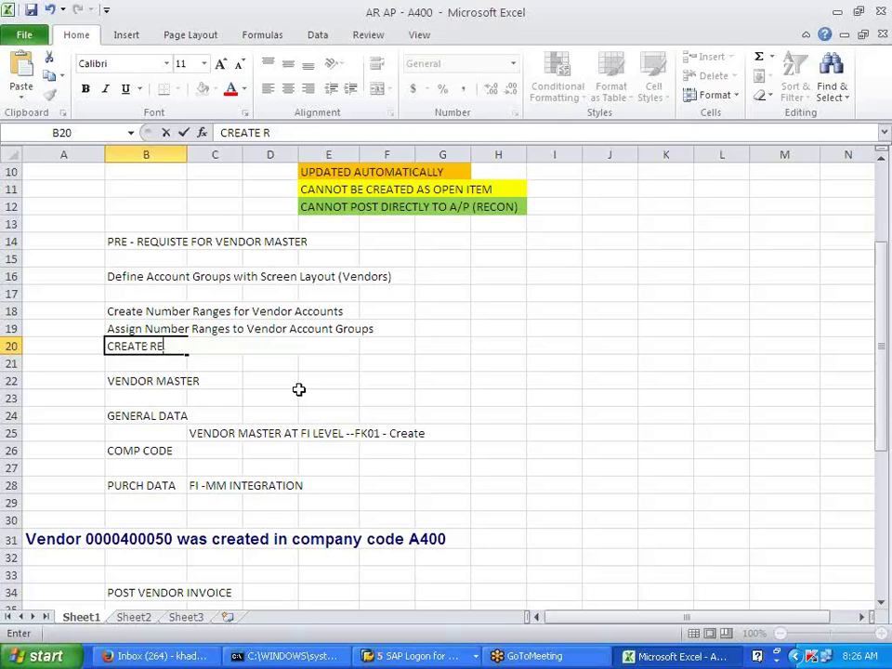
pyautogui.write('CON A/C (')
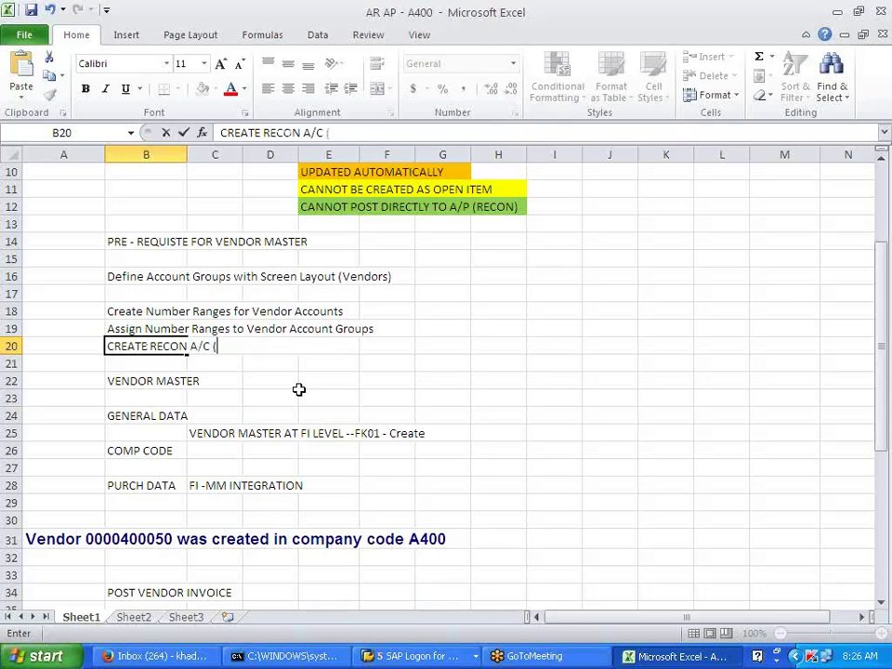
pyautogui.write('AP)')
pyautogui.click(297, 388)
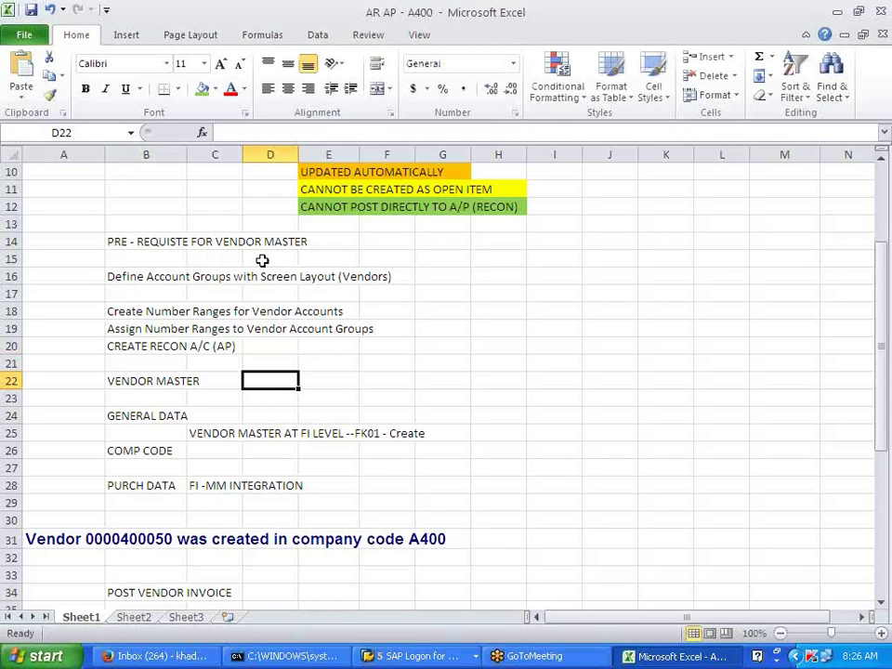
pyautogui.click(551, 341)
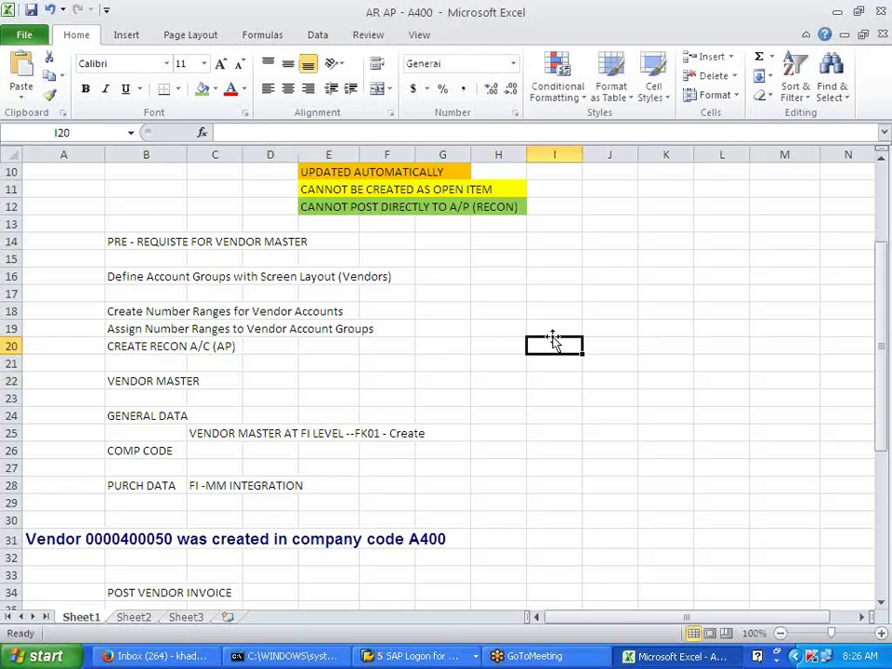
# Switch to the SAP Easy Access session and start transaction FS10N for the G/L account balance display.
pyautogui.scroll(3, 539, 353)
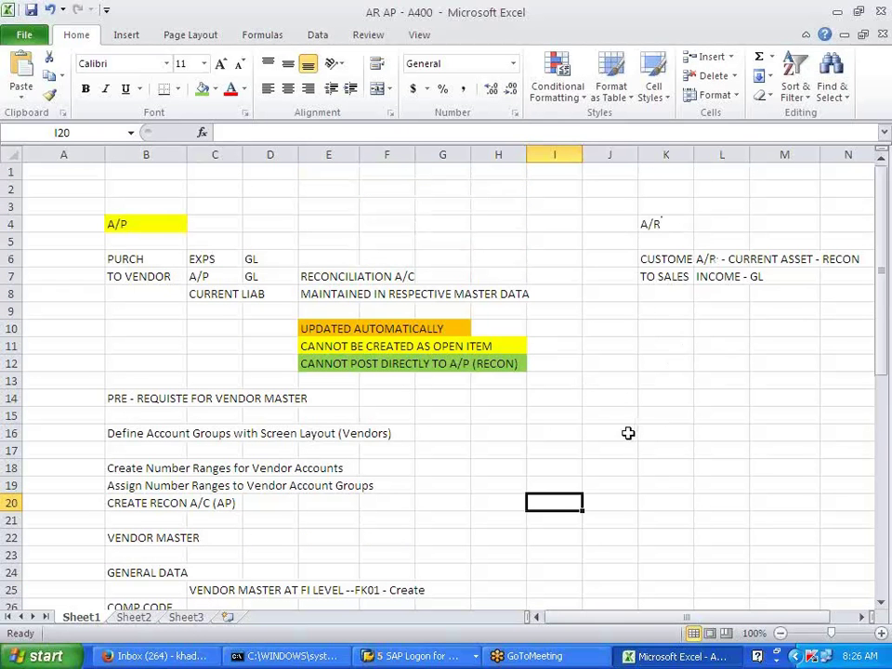
pyautogui.scroll(-2, 535, 434)
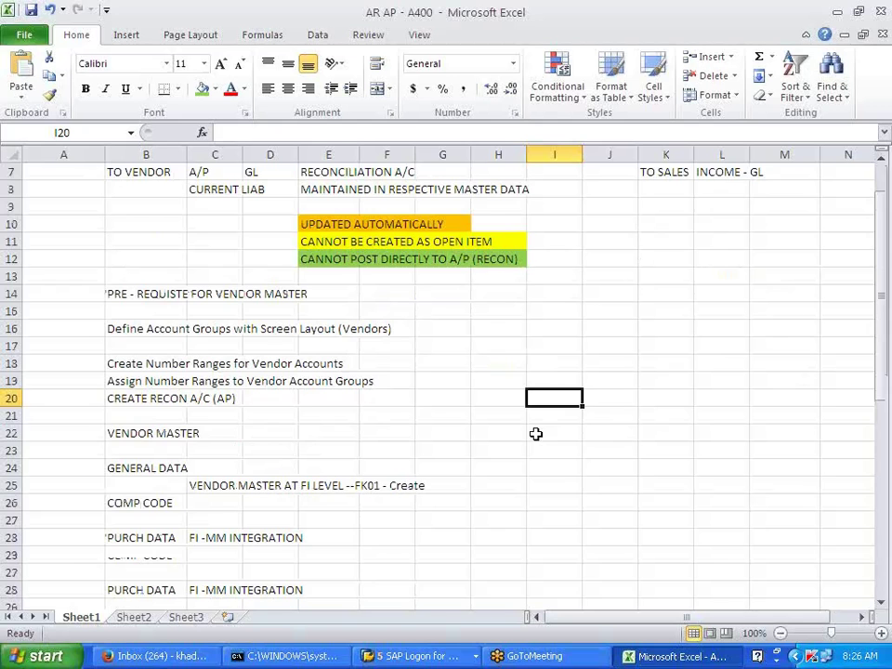
pyautogui.scroll(-10, 535, 434)
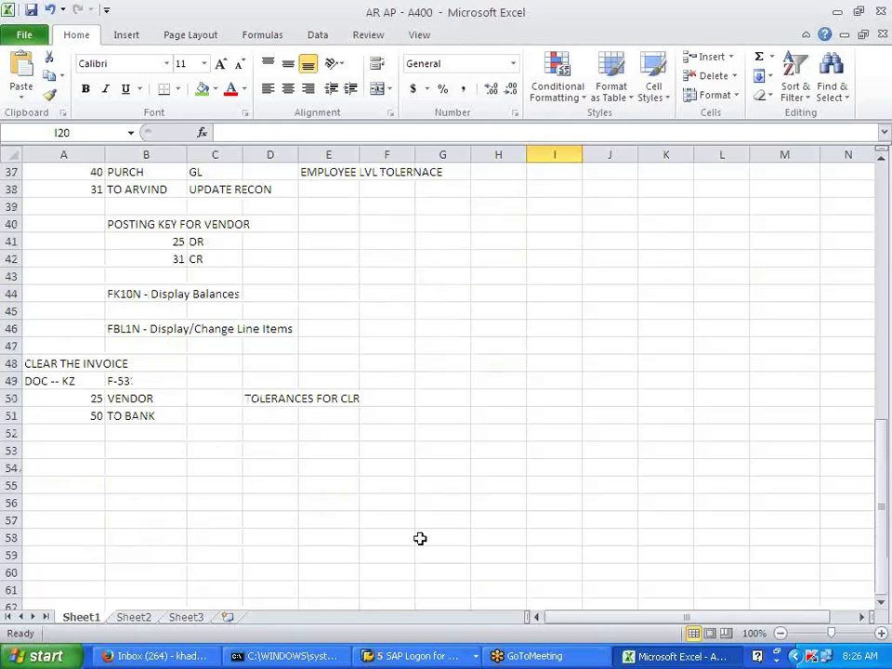
pyautogui.click(398, 660)
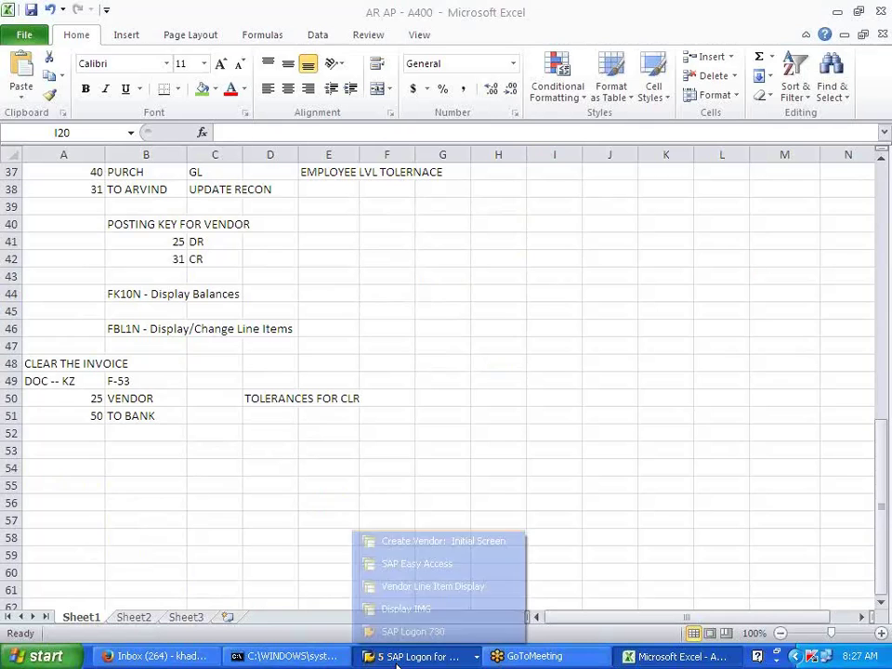
pyautogui.click(440, 571)
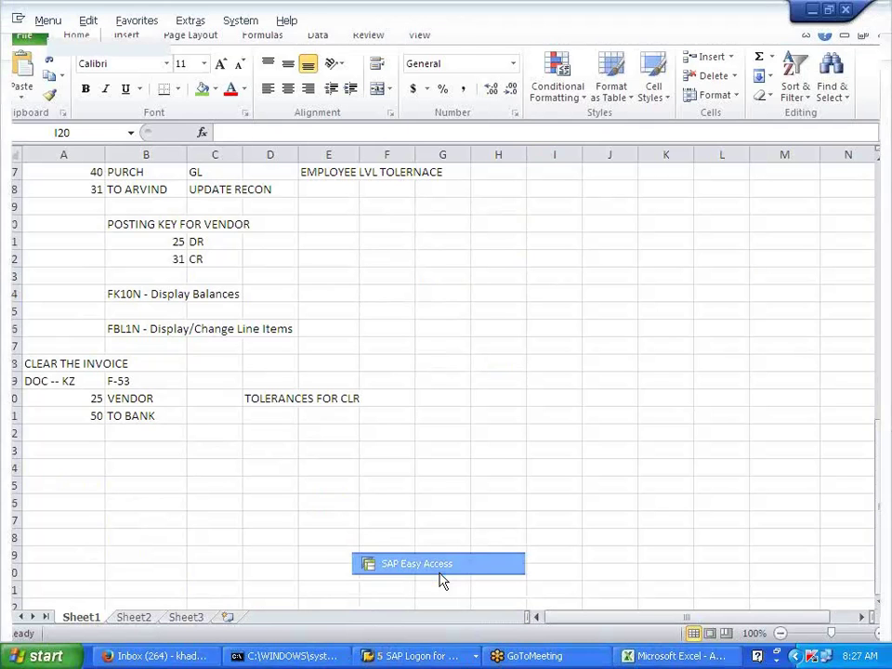
pyautogui.write('/NFS10N')
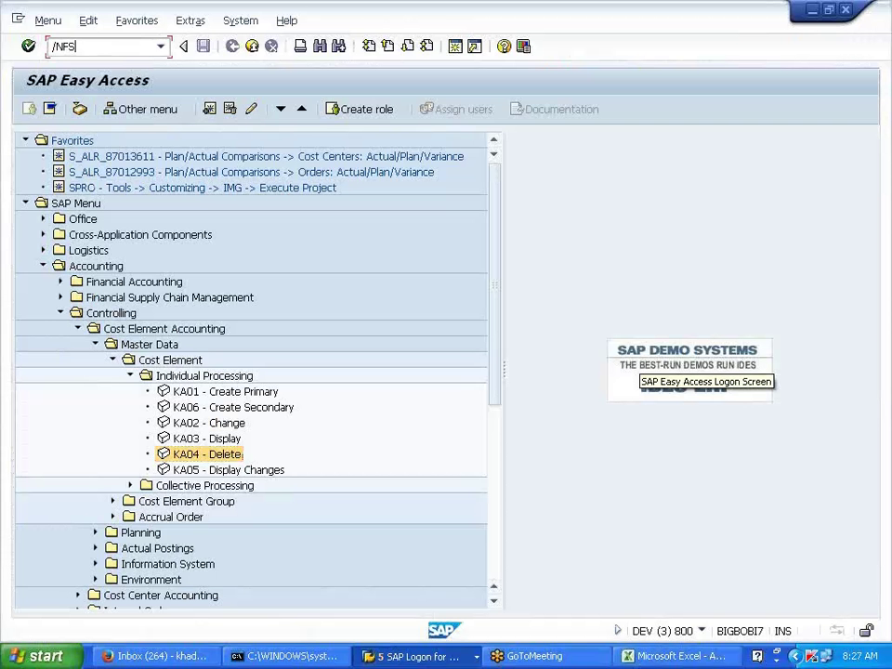
pyautogui.press('Return')
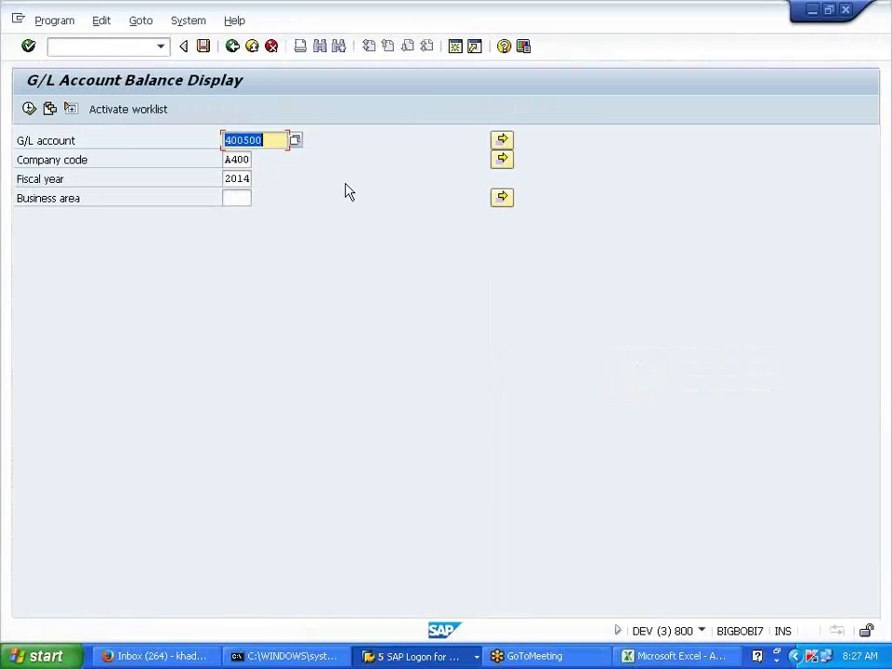
# Display the balances of G/L account 100500 for company code A400 and fiscal year 2014, and return to the SAP Easy Access menu.
pyautogui.press('BackSpace')
pyautogui.write('100500')
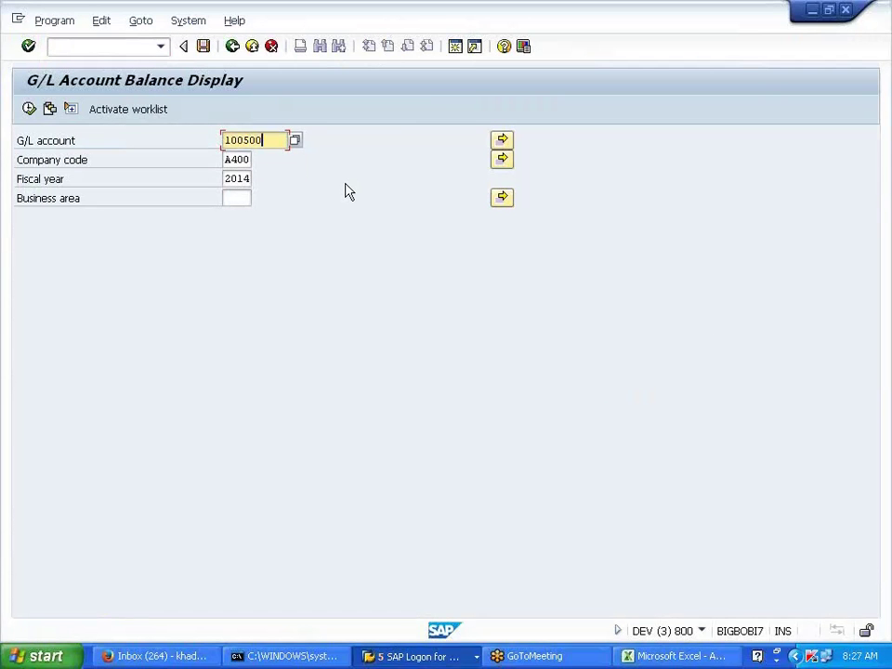
pyautogui.click(29, 109)
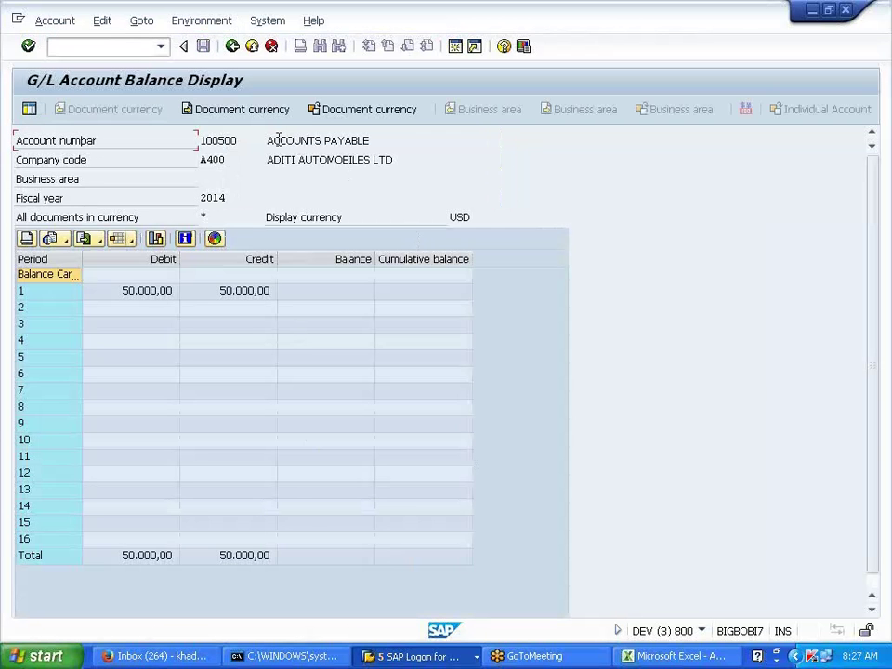
pyautogui.moveTo(266, 140); pyautogui.dragTo(338, 140)
pyautogui.click(231, 53)
pyautogui.click(231, 48)
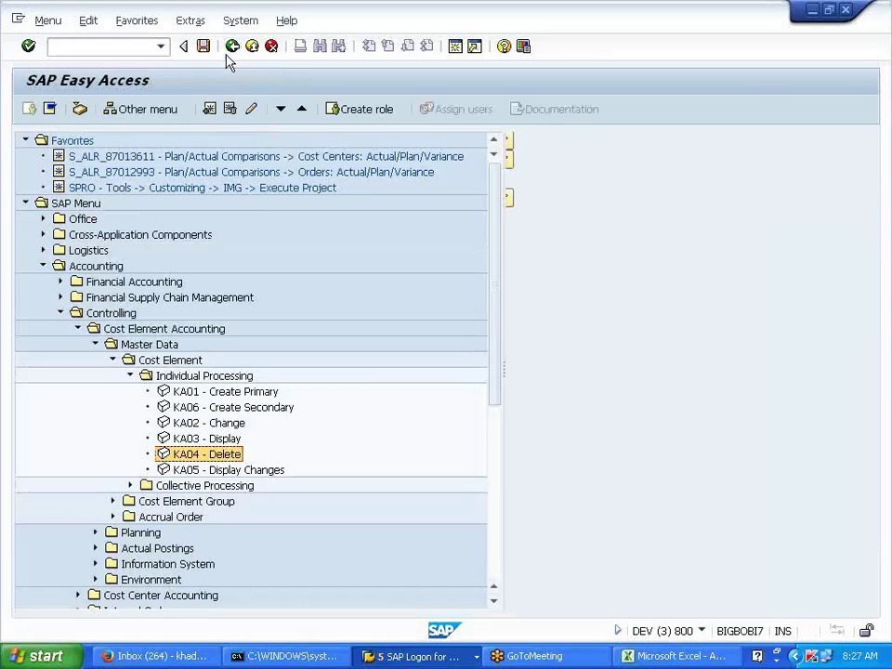
# Switch to the Excel notes and review the A/P entries from the vendor master prerequisites to the invoice clearing.
pyautogui.hotkey('alt', 'Tab')
pyautogui.scroll(12, 432, 515)
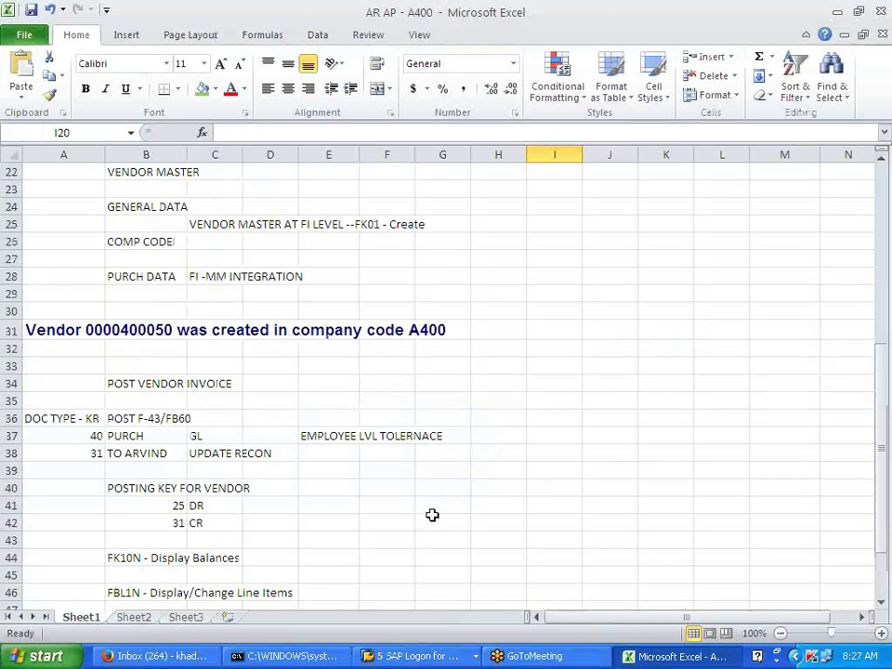
pyautogui.click(618, 448)
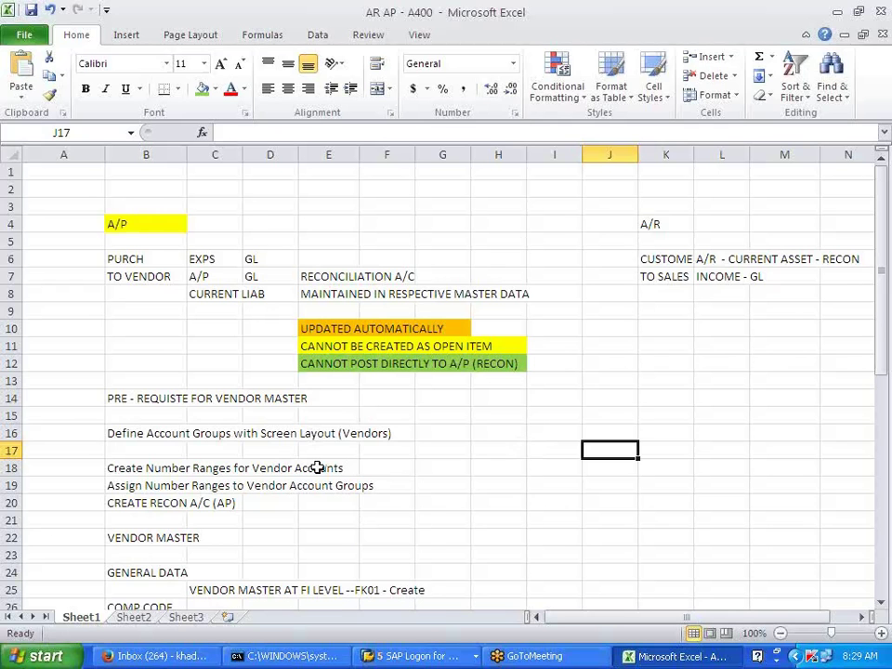
pyautogui.scroll(-7, 317, 467)
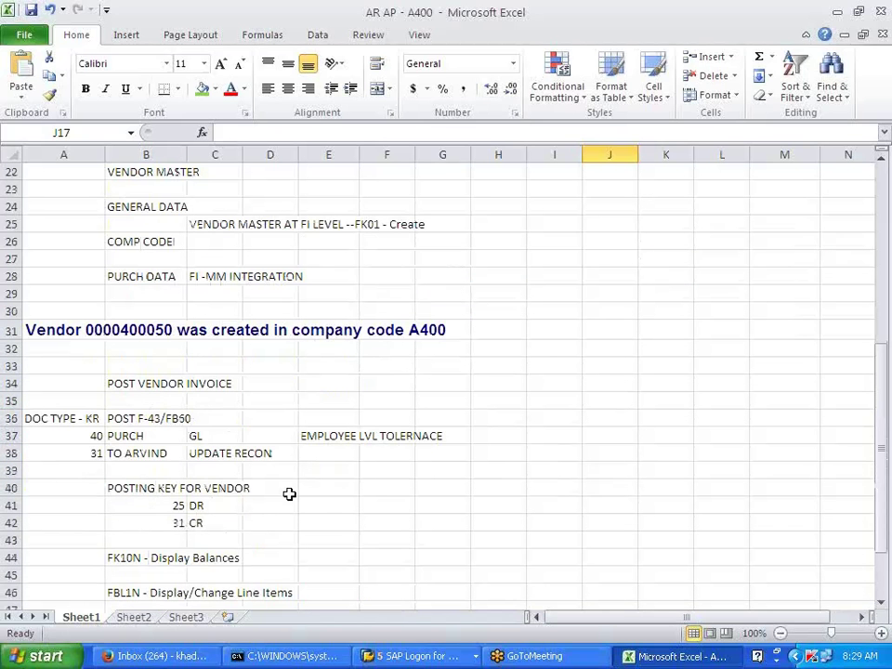
pyautogui.scroll(-3, 321, 501)
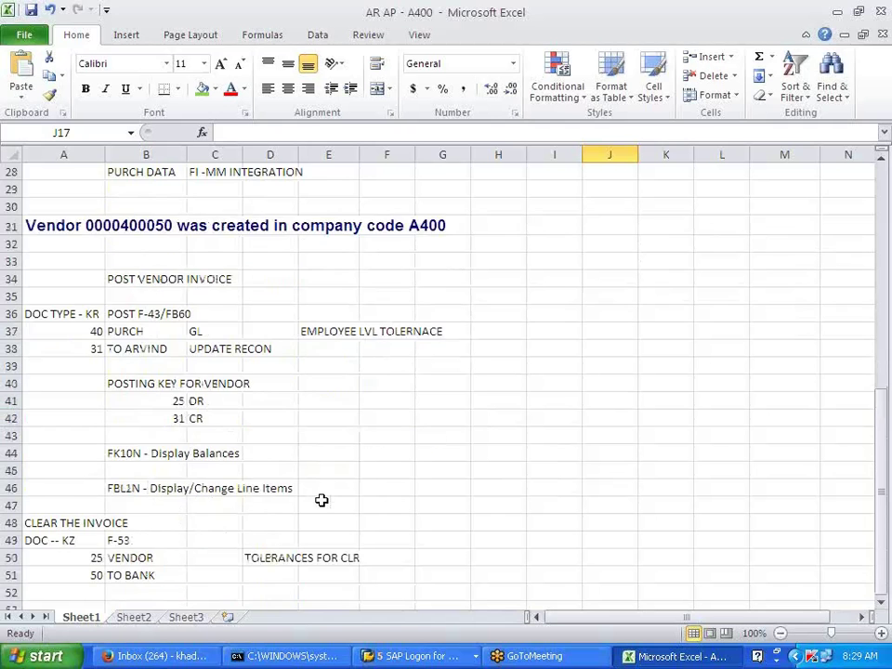
pyautogui.scroll(6, 321, 500)
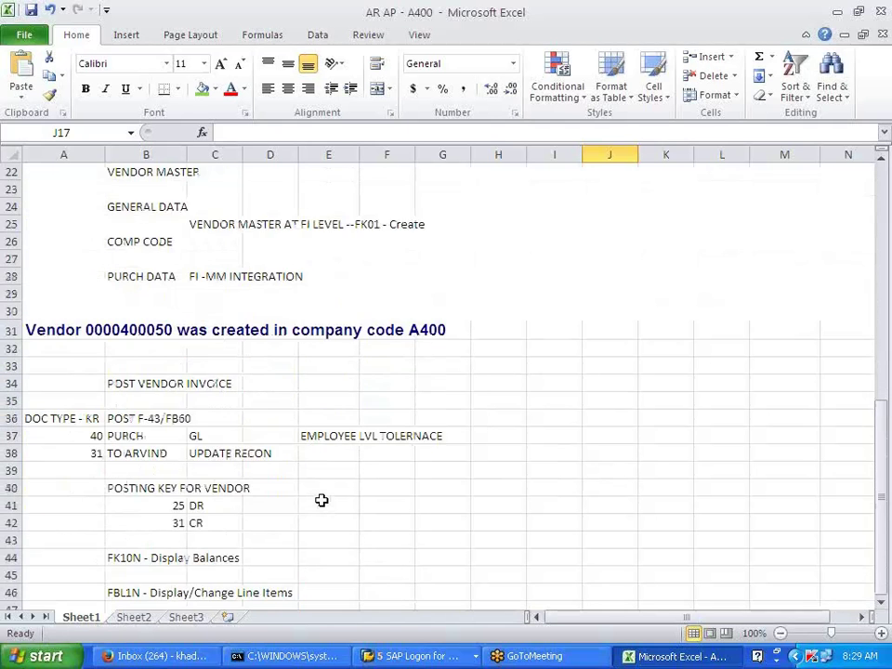
pyautogui.scroll(5, 321, 499)
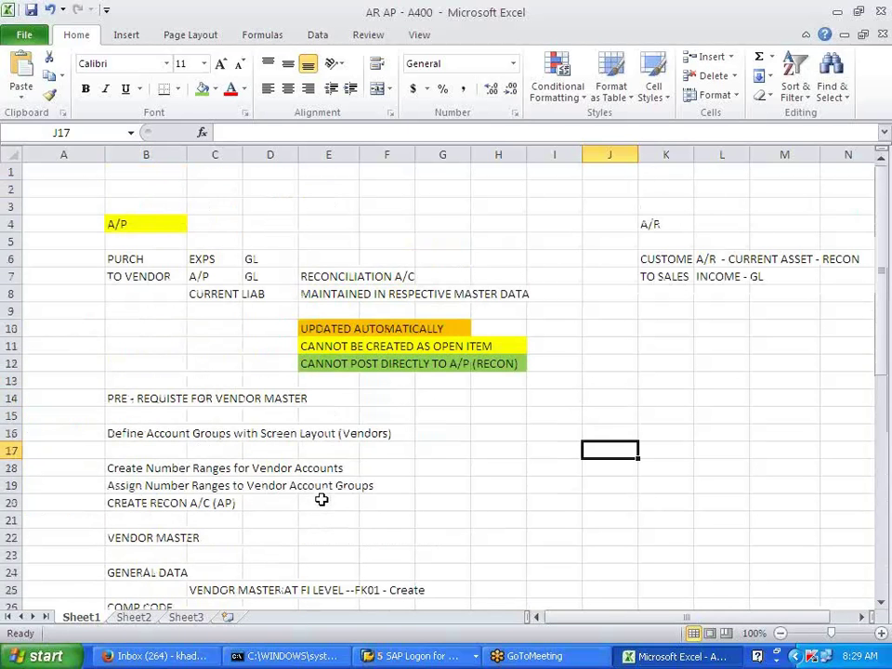
# Switch to the SAP Easy Access session and collapse the expanded Controlling subfolders and the Accounting folder in the SAP menu.
pyautogui.click(409, 656)
pyautogui.click(442, 565)
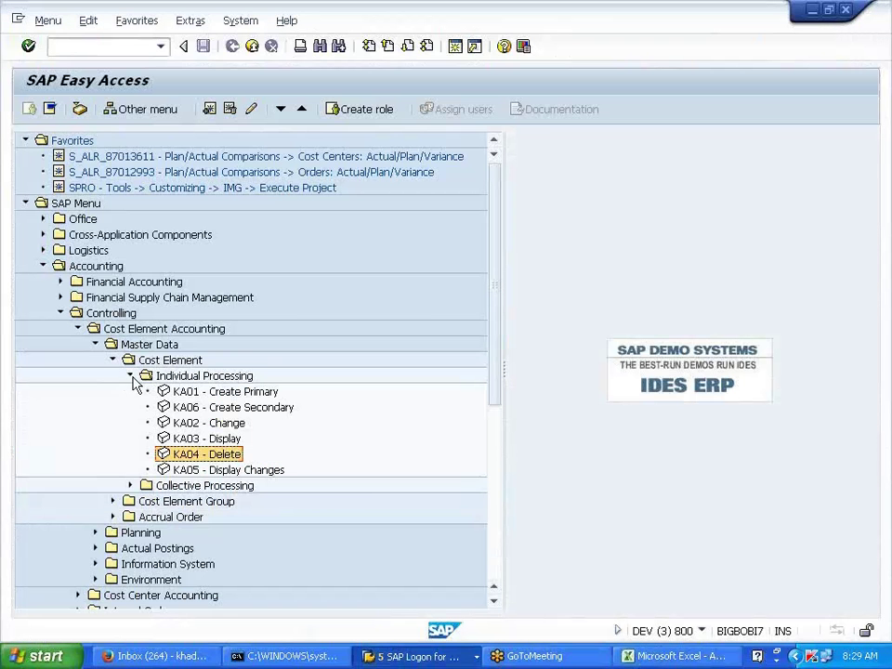
pyautogui.click(130, 376)
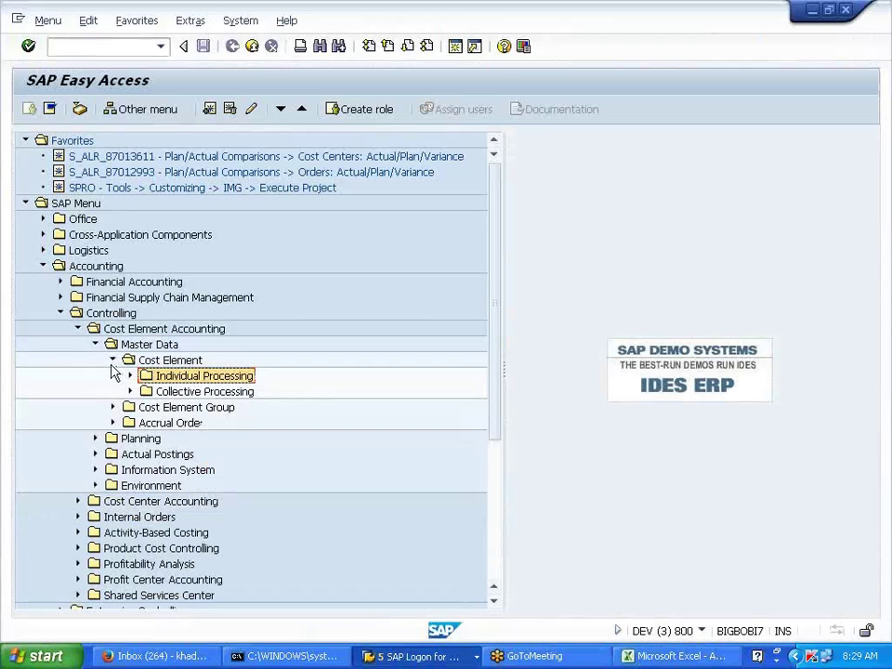
pyautogui.click(113, 359)
pyautogui.click(94, 344)
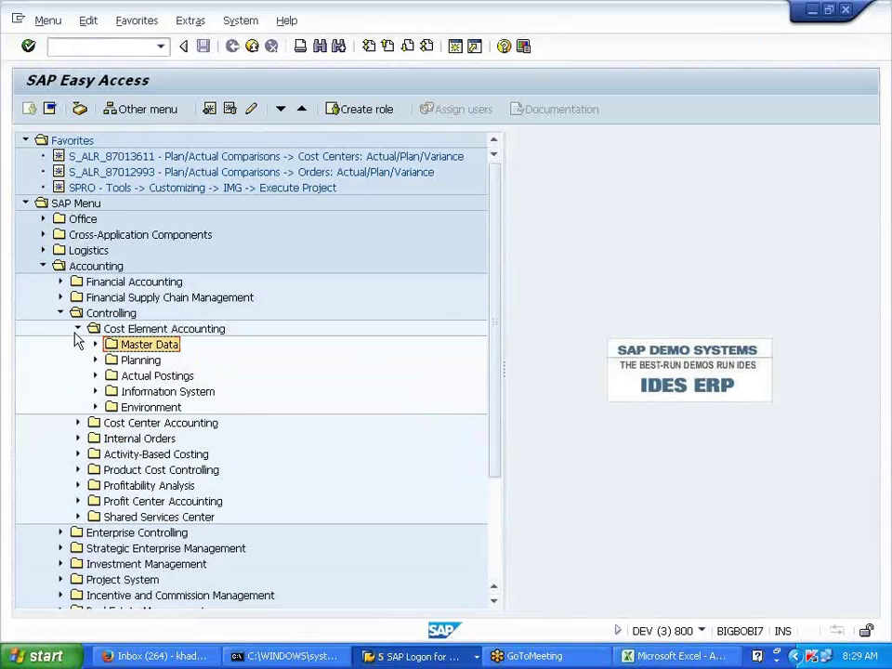
pyautogui.click(77, 329)
pyautogui.click(61, 315)
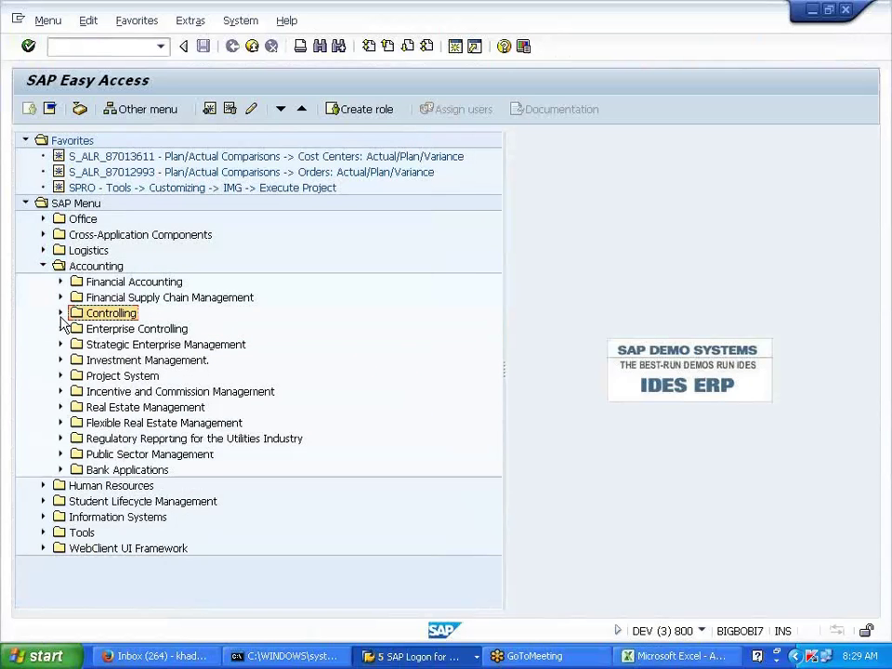
pyautogui.click(43, 266)
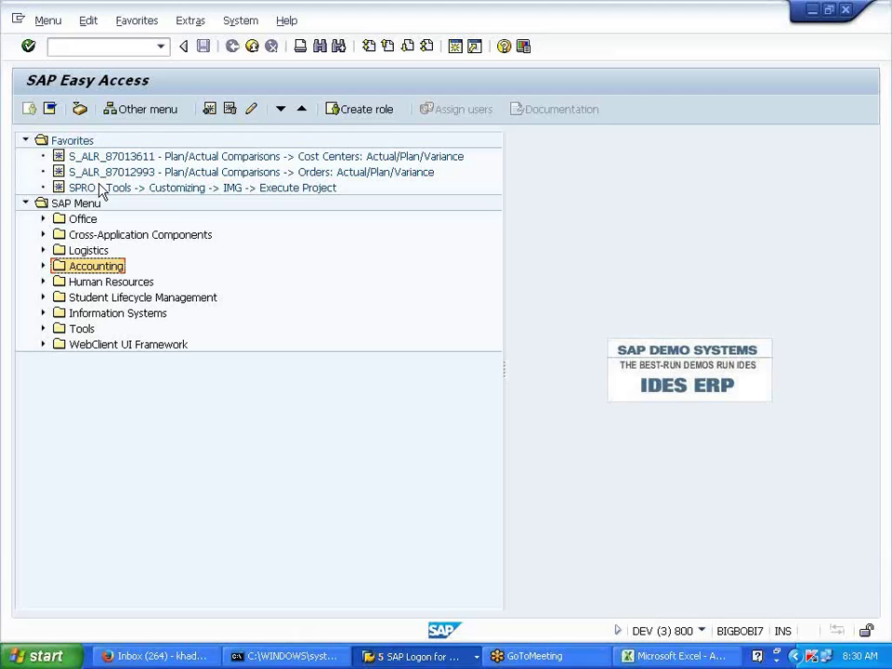
# Open the company code organizational object copy function and enter A400 as the source company code.
pyautogui.click(83, 47)
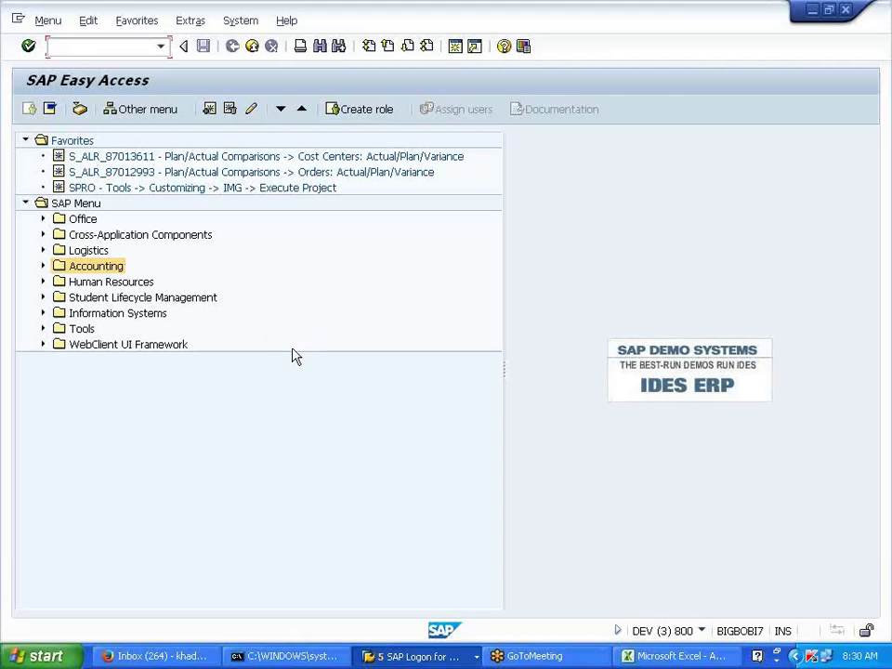
pyautogui.write('E')
pyautogui.press('Return')
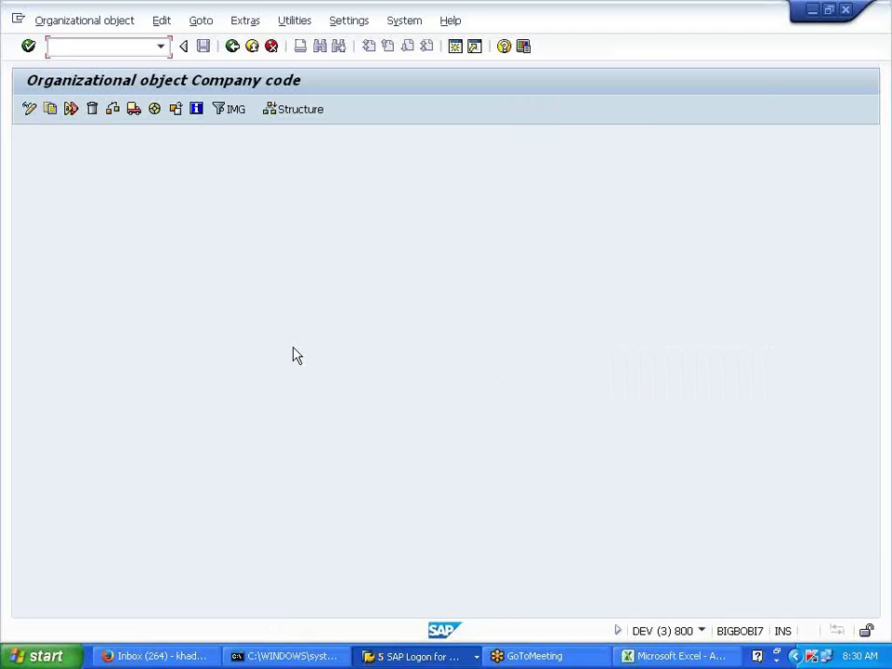
pyautogui.click(51, 110)
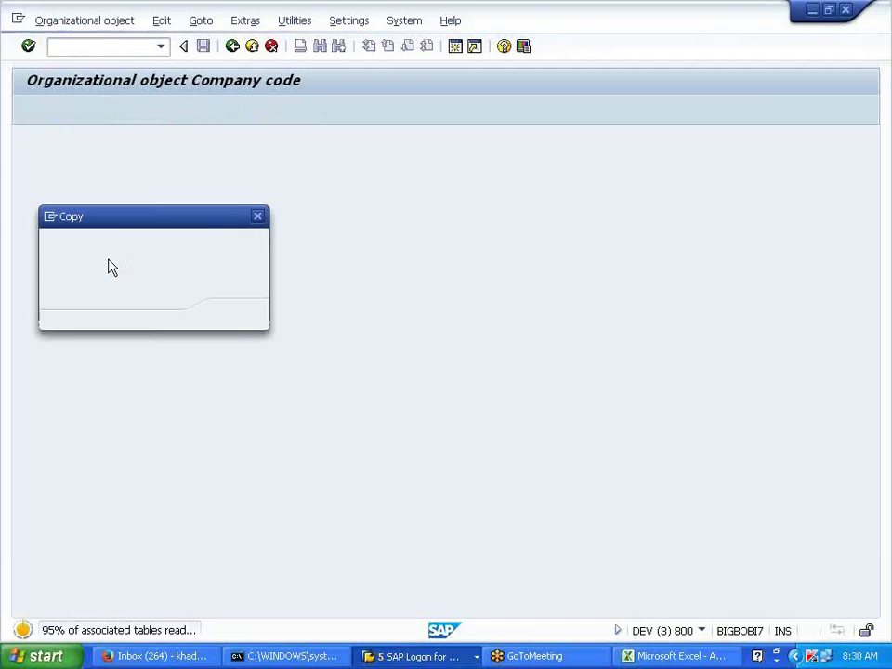
pyautogui.write('A')
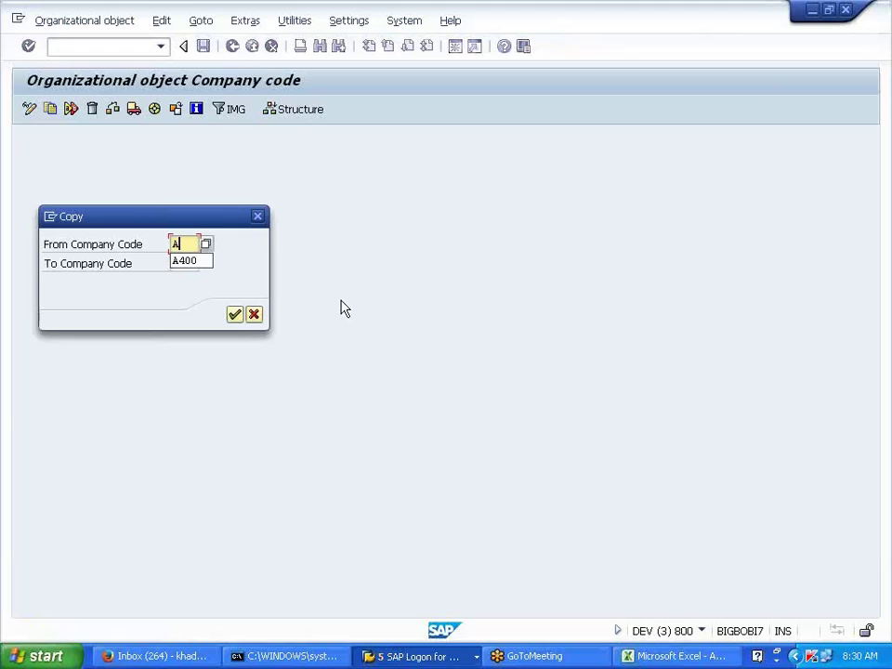
pyautogui.write('400')
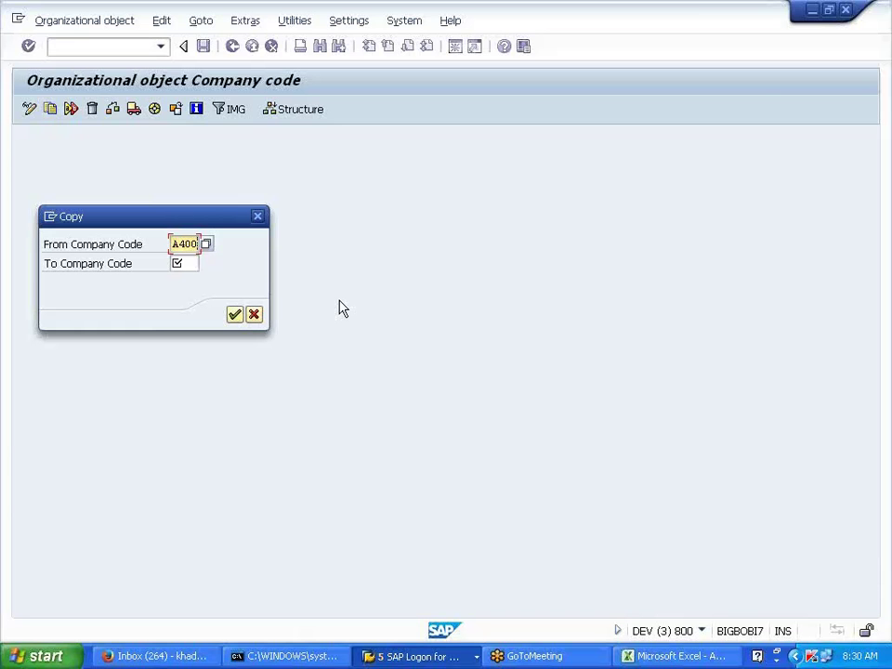
# Browse the list of existing company codes for the source field and close it without picking one.
pyautogui.click(201, 243)
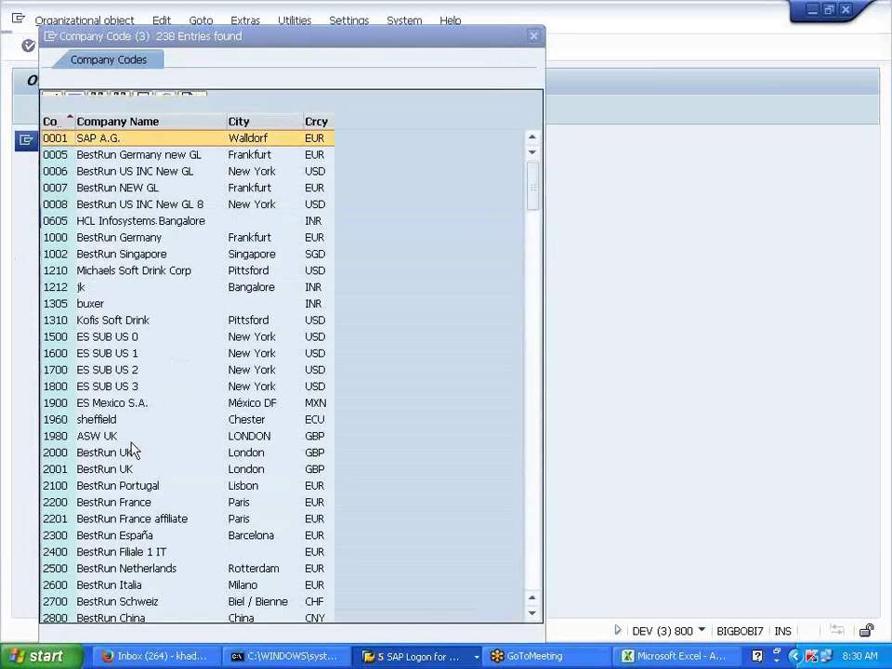
pyautogui.scroll(-3, 130, 455)
pyautogui.click(232, 305)
pyautogui.scroll(-2, 235, 402)
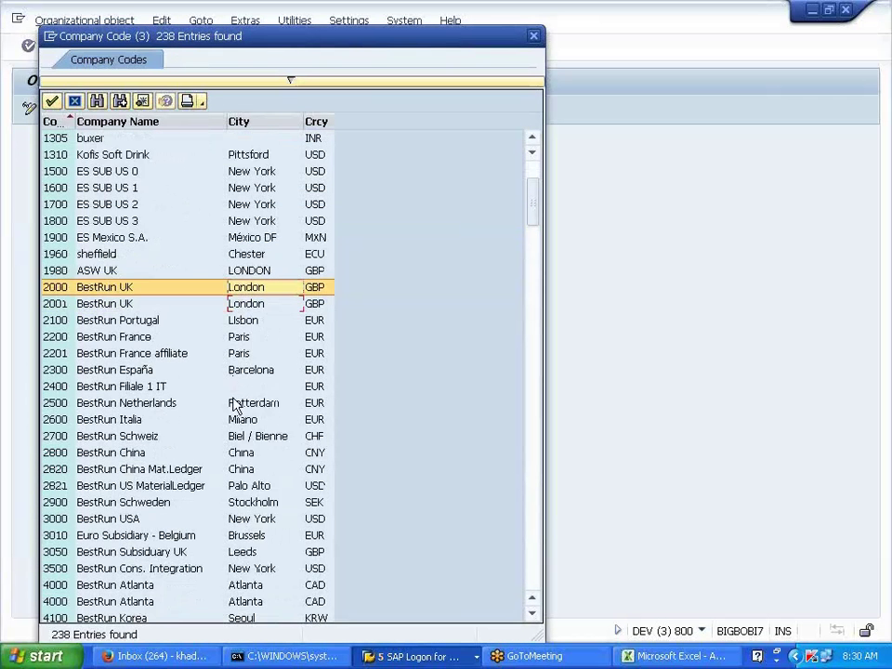
pyautogui.scroll(-5, 239, 404)
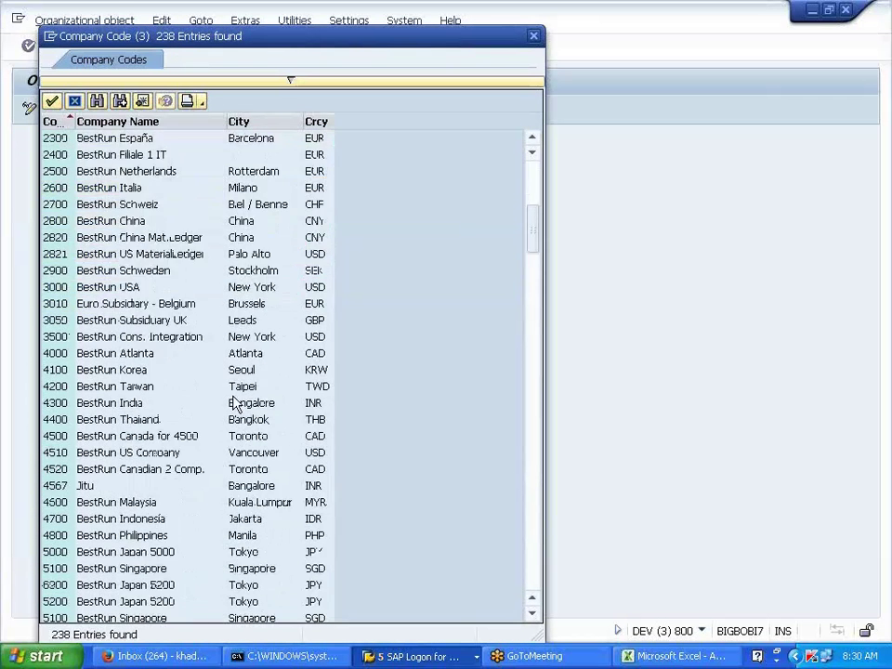
pyautogui.click(533, 37)
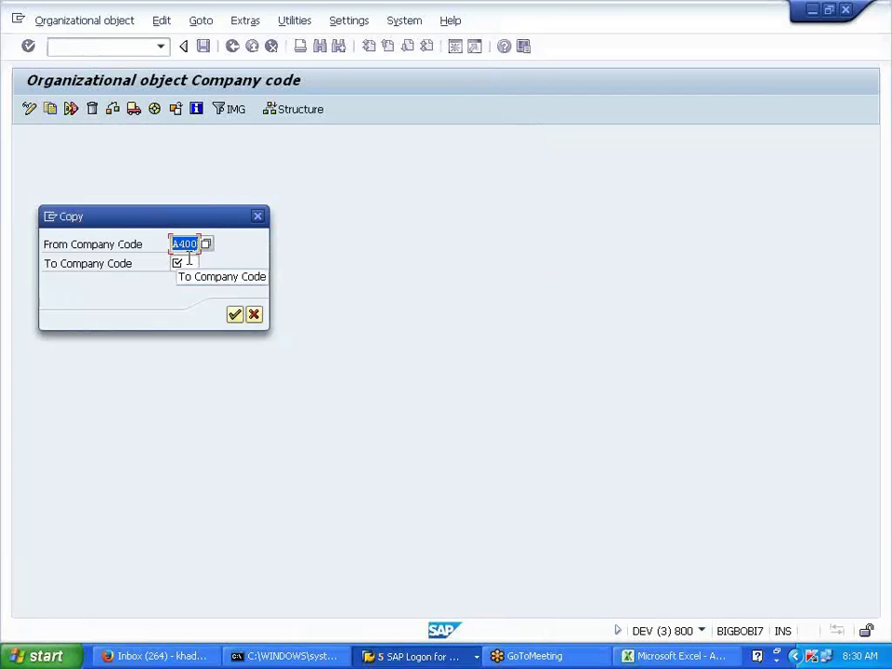
# Enter A102 as the target company code and start the copy.
pyautogui.click(187, 262)
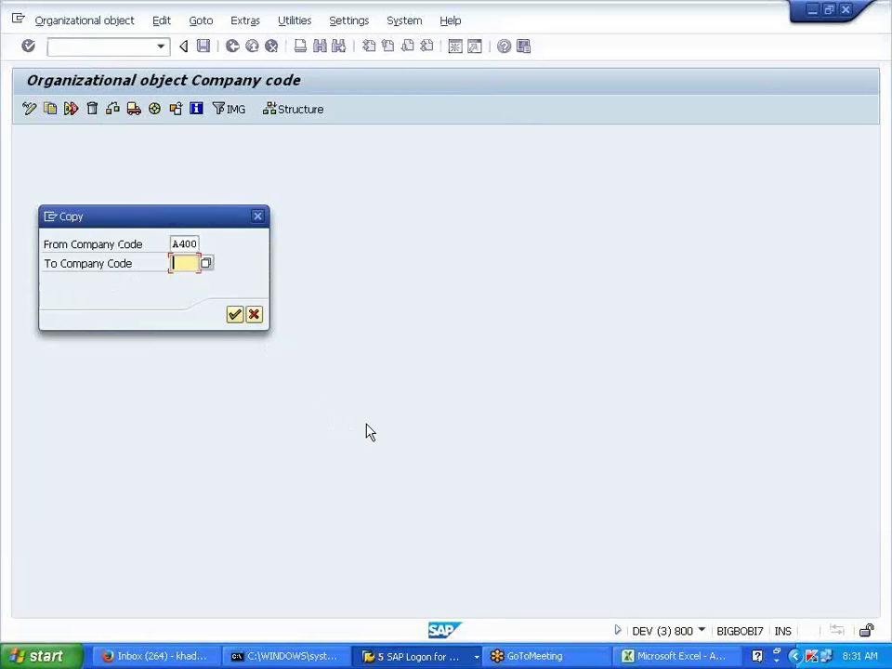
pyautogui.write('A')
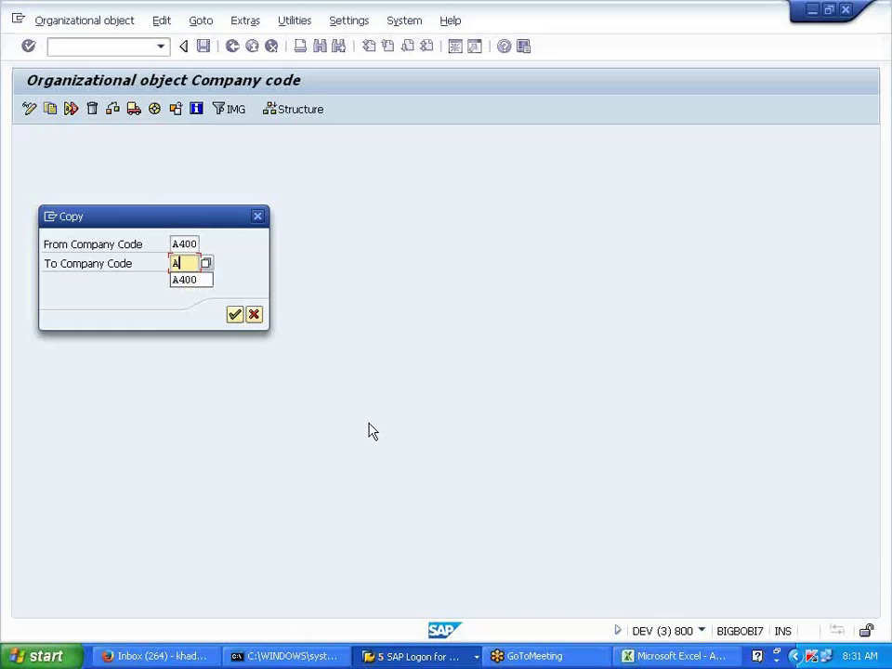
pyautogui.write('102')
pyautogui.click(233, 316)
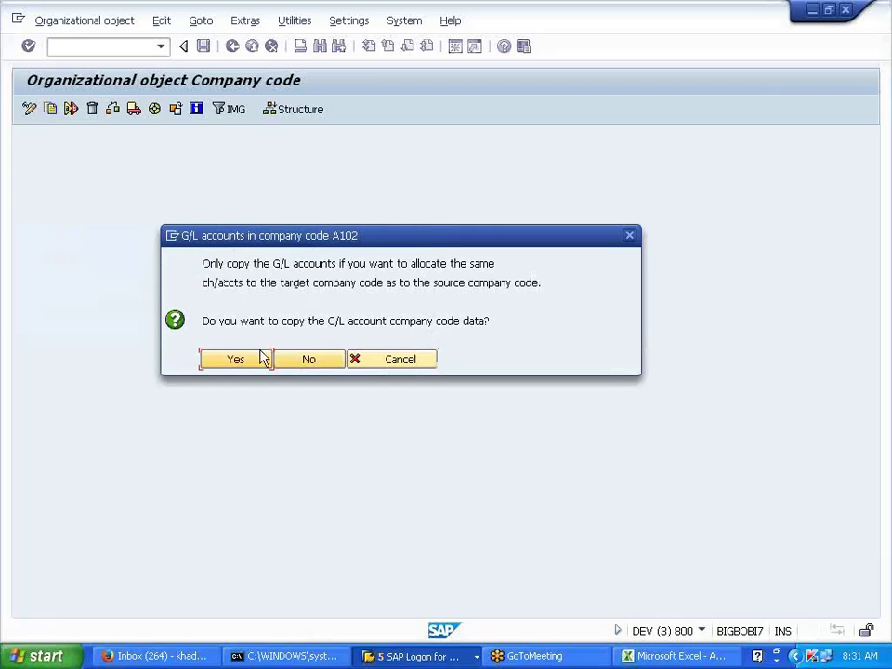
# Complete the copy with the G/L account company code data, the same local currency and no transport of number ranges.
pyautogui.click(250, 363)
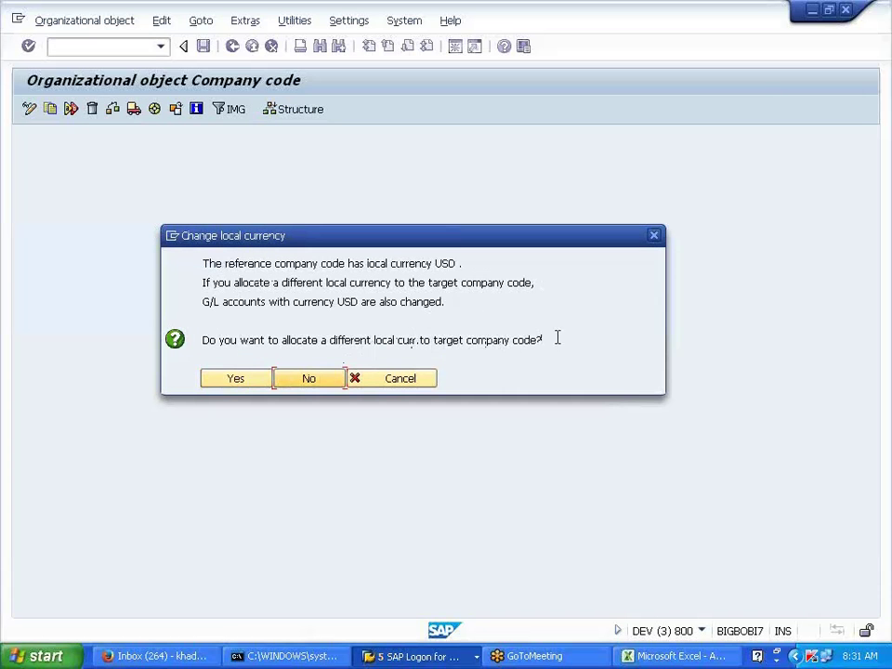
pyautogui.click(329, 391)
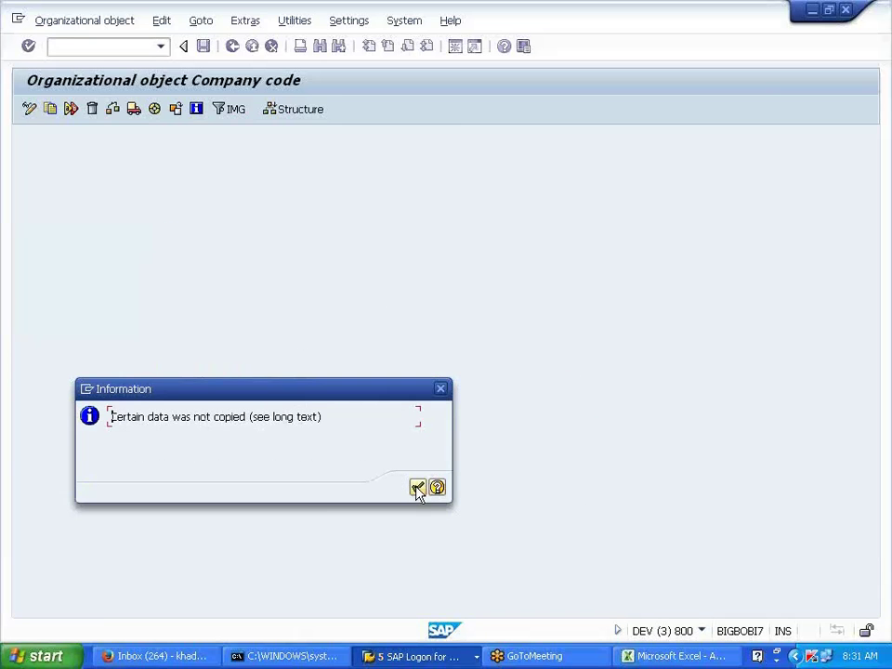
pyautogui.click(417, 488)
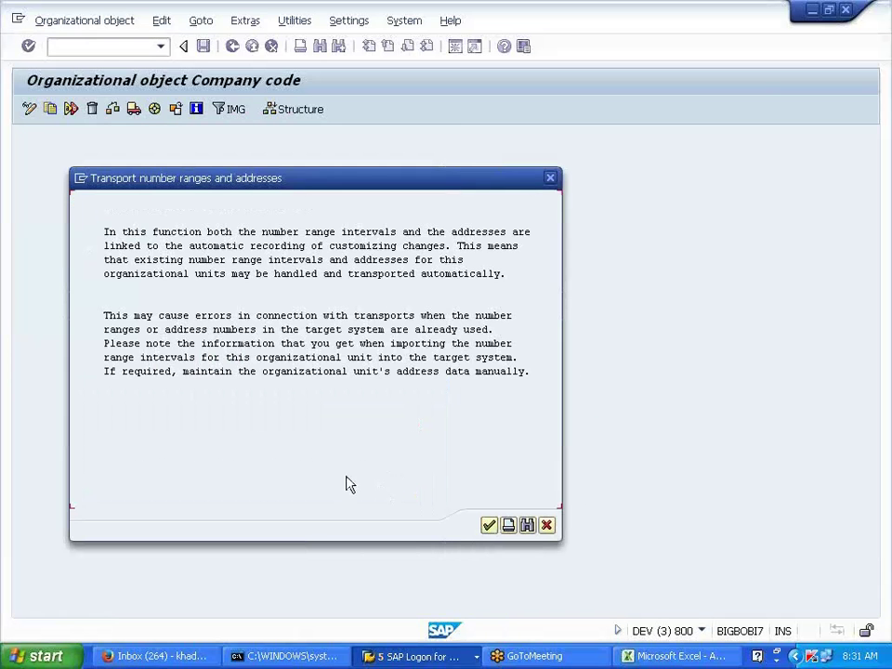
pyautogui.click(489, 527)
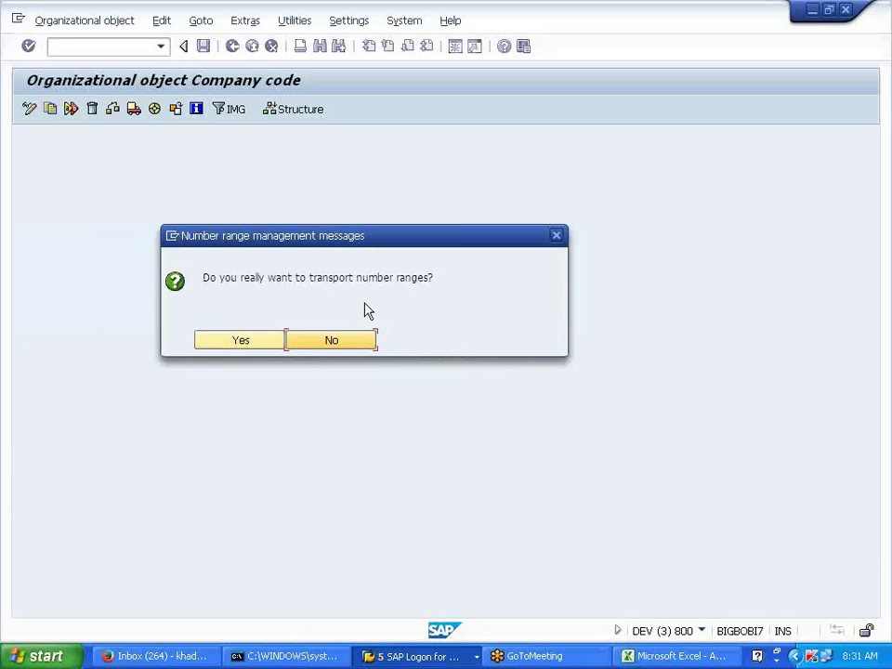
pyautogui.click(316, 343)
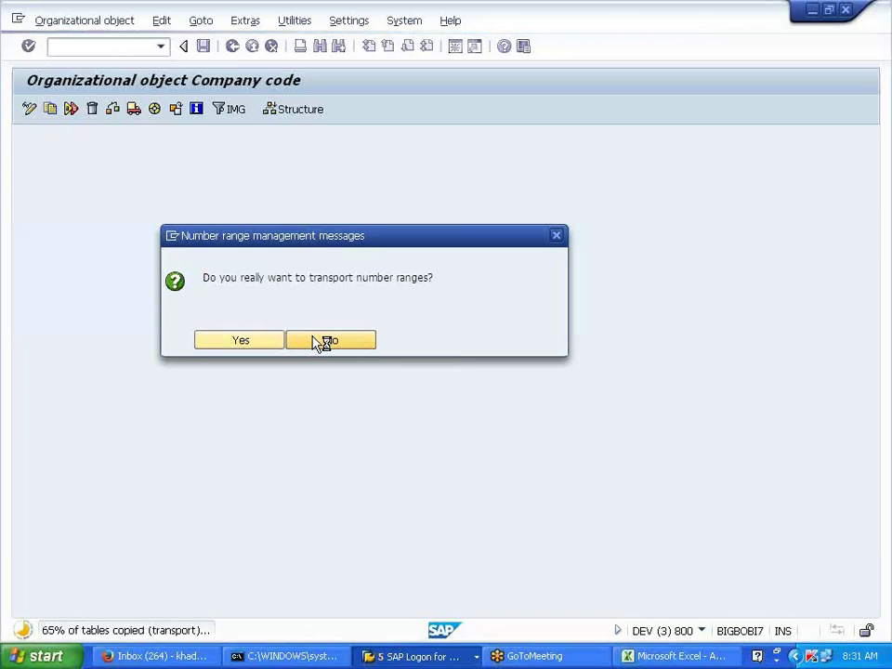
pyautogui.click(258, 276)
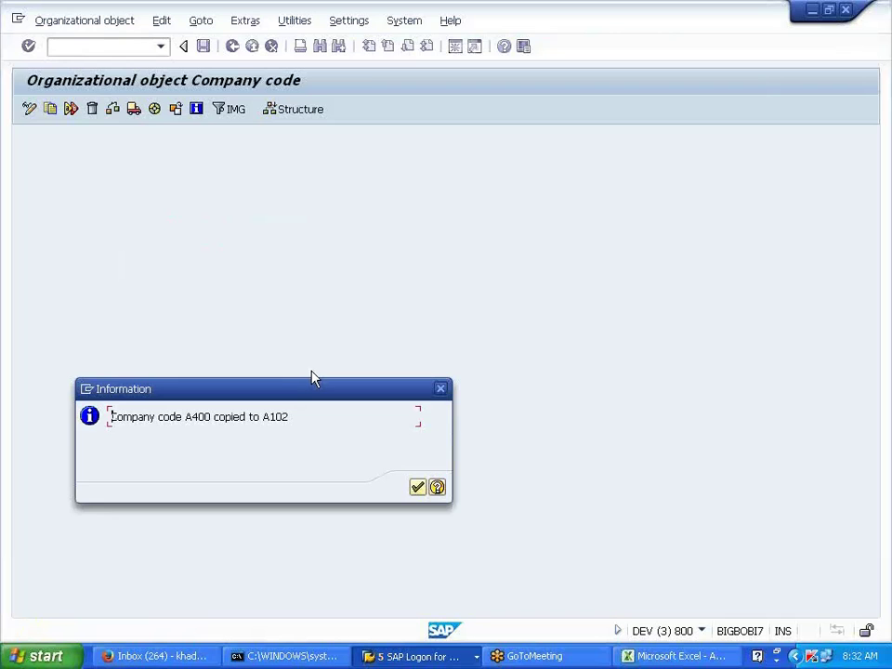
pyautogui.click(418, 487)
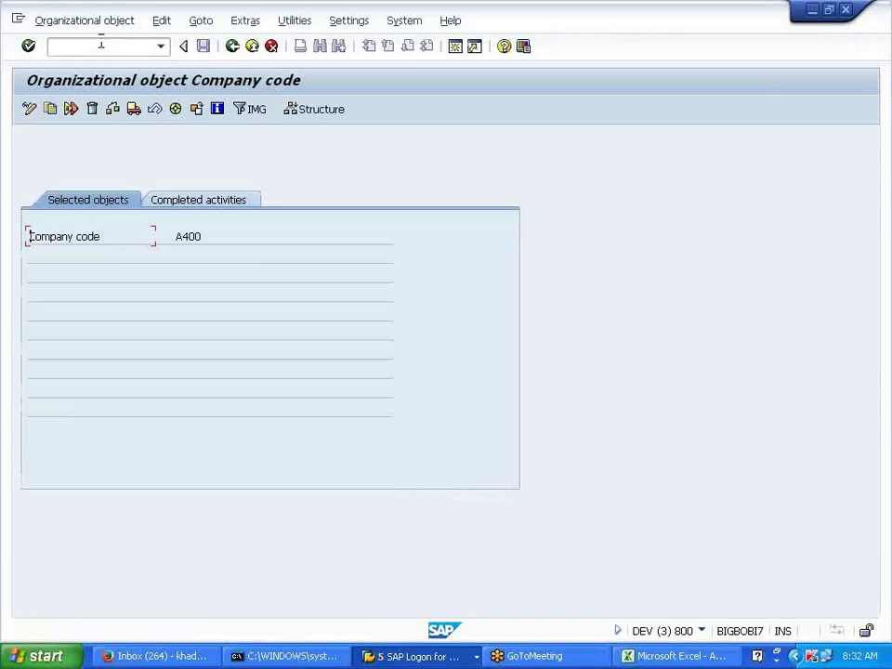
# Start transaction FS00 for central G/L account editing and switch the account tree to company code A102.
pyautogui.write('/NFS00')
pyautogui.press('Return')
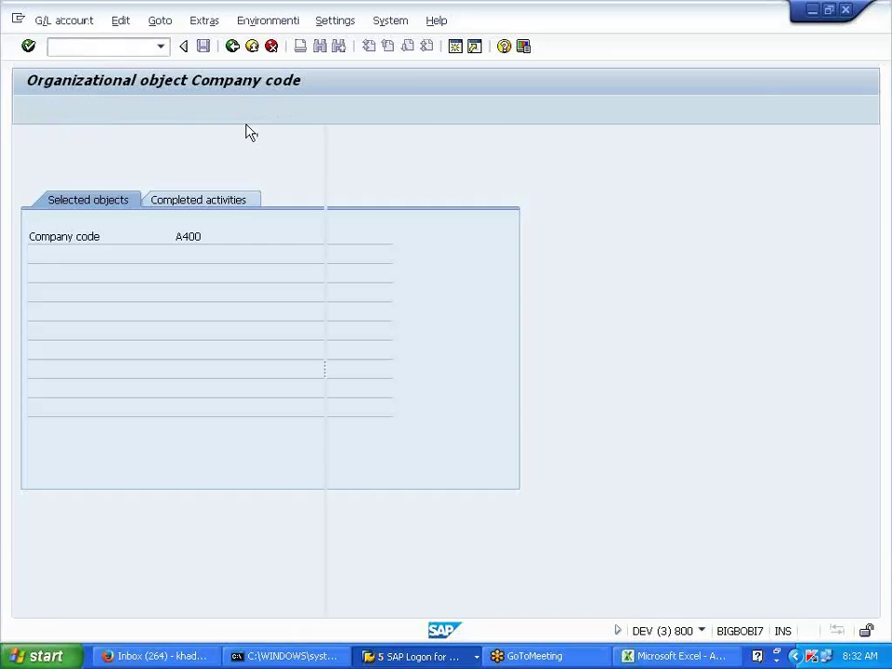
pyautogui.click(206, 139)
pyautogui.write('A102')
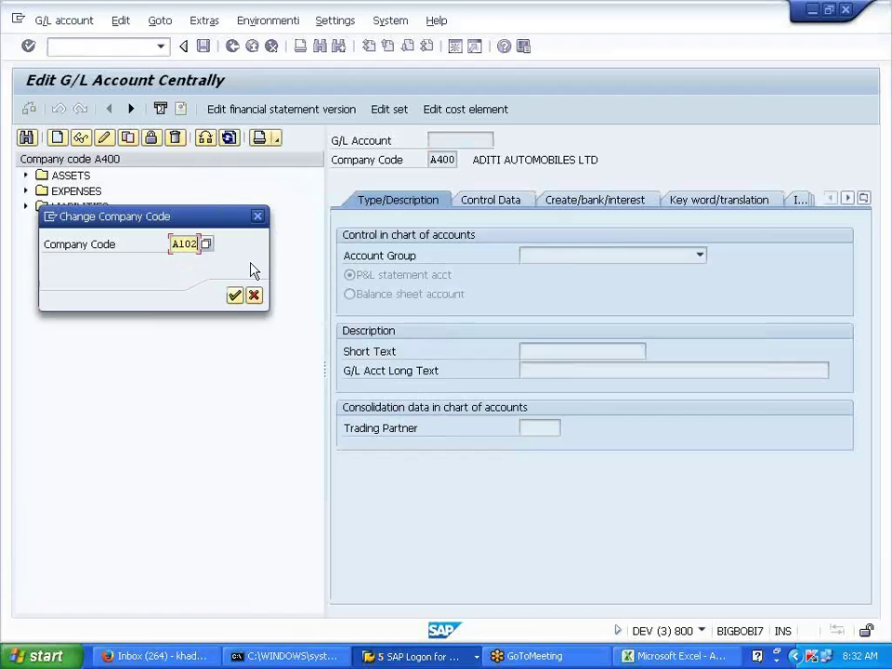
pyautogui.press('Return')
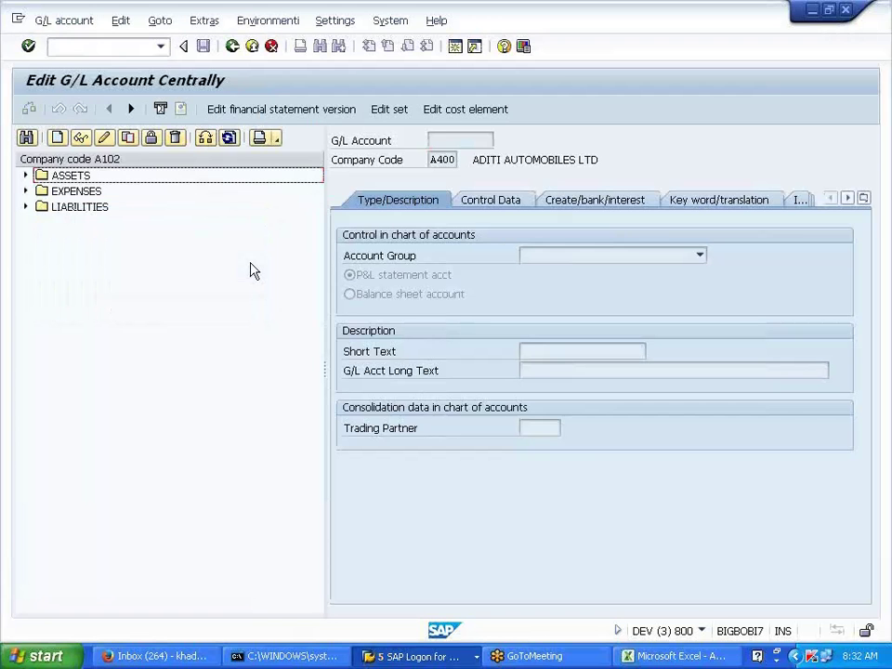
# Set the hierarchy display to "Do not display navigation tree" and restart transaction FS00.
pyautogui.click(335, 21)
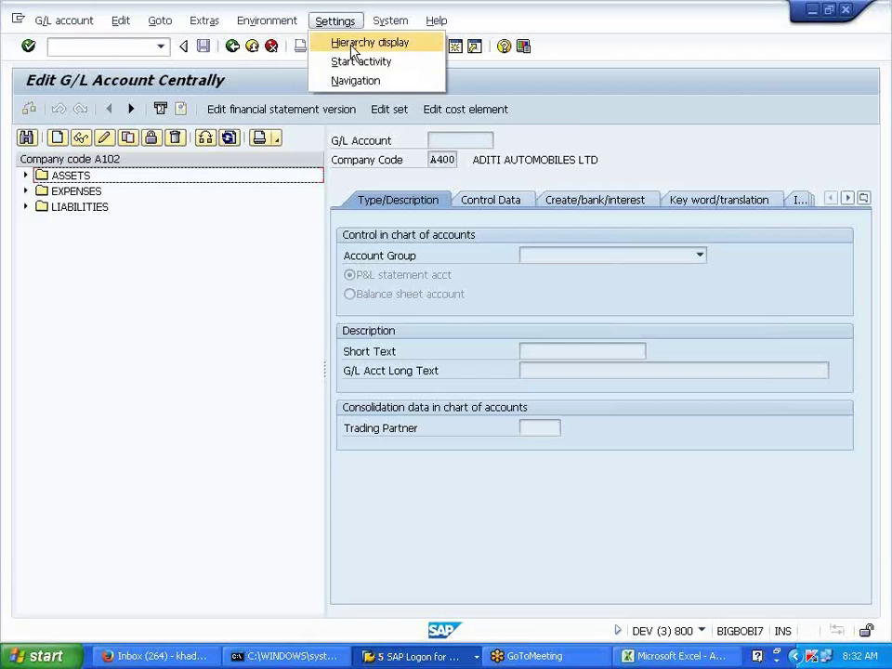
pyautogui.click(352, 45)
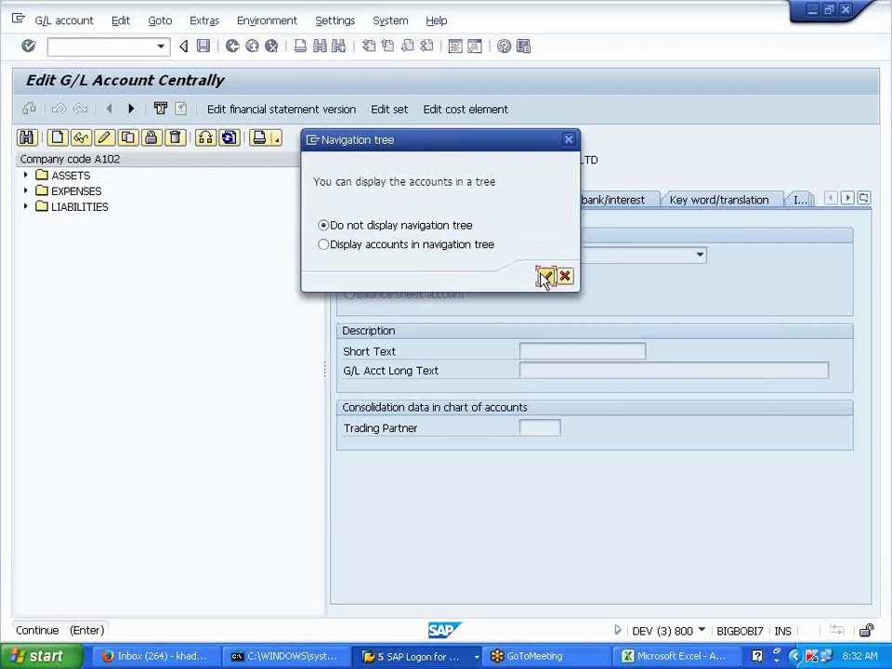
pyautogui.click(544, 277)
pyautogui.click(415, 504)
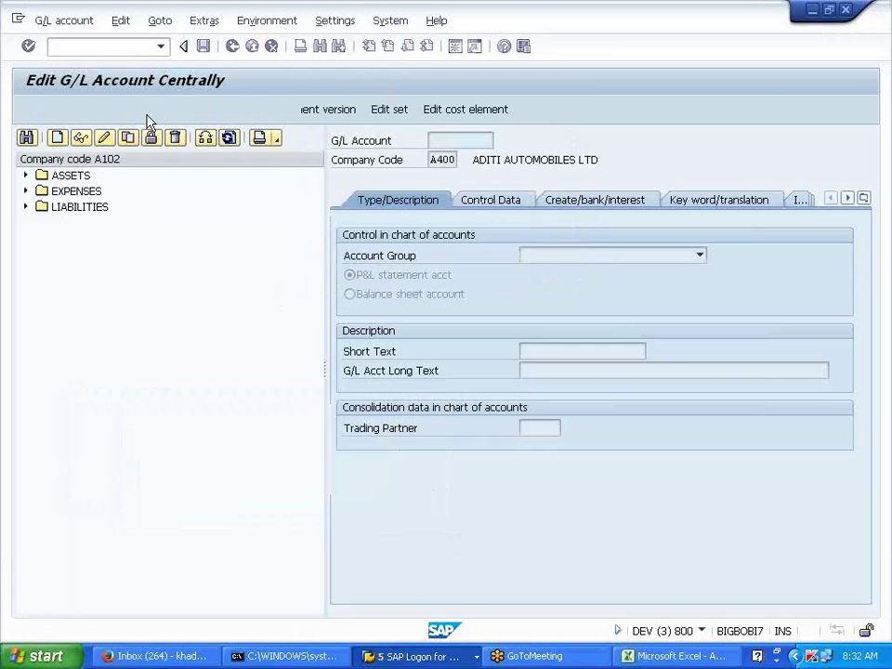
pyautogui.click(110, 48)
pyautogui.write('/NFS00')
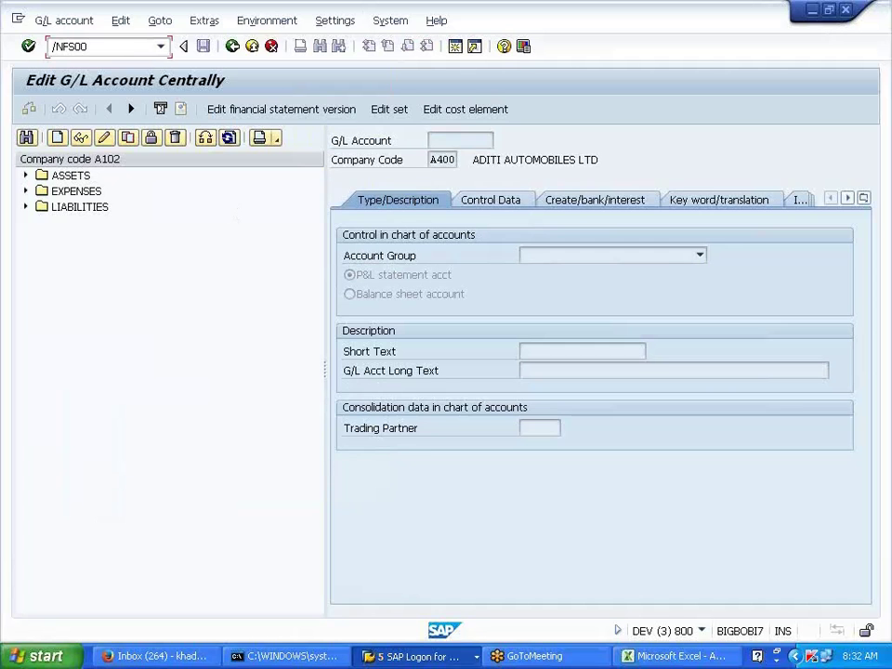
pyautogui.press('Return')
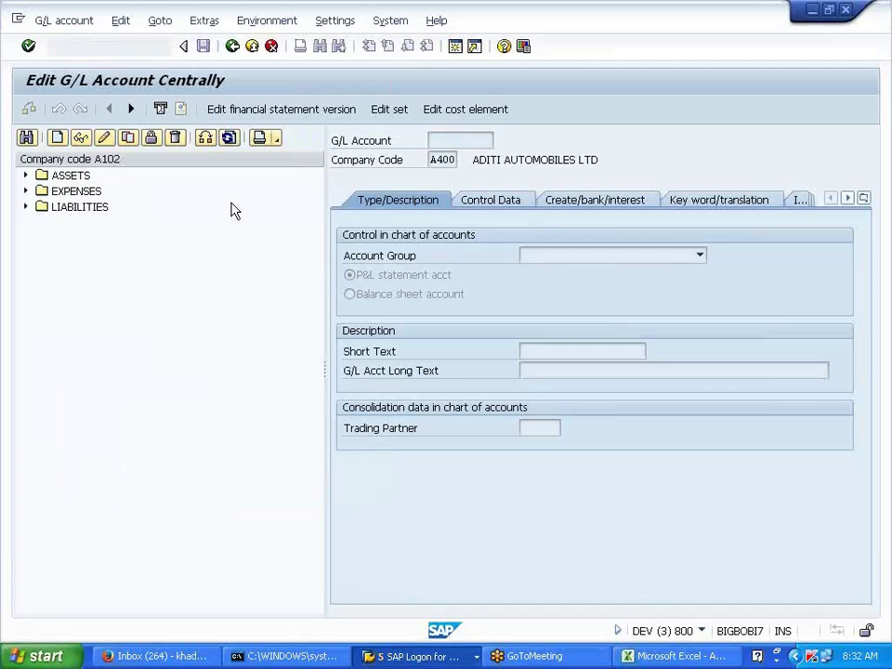
pyautogui.press('Tab')
pyautogui.write('AS02')
pyautogui.press('Return')
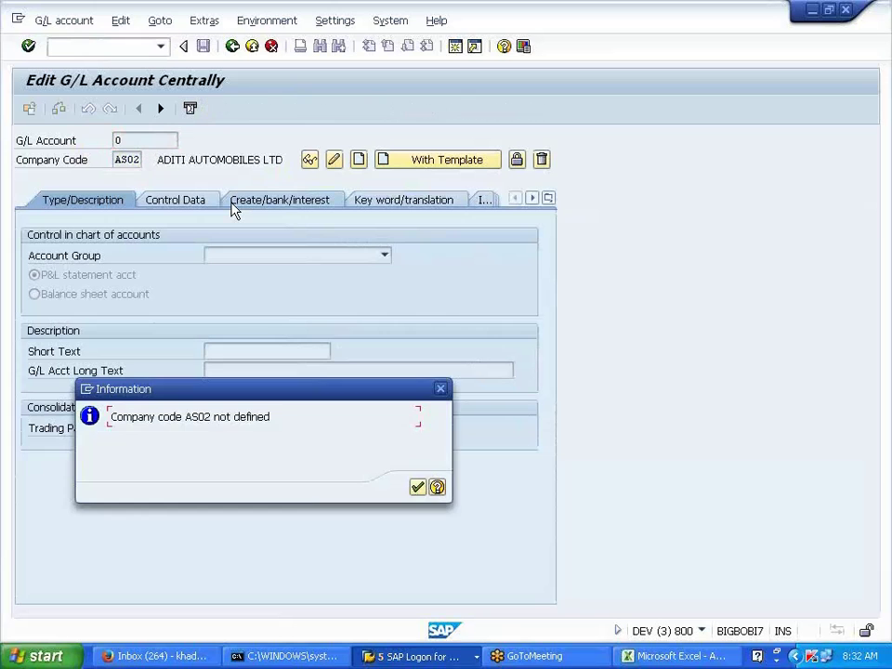
pyautogui.press('Return')
pyautogui.click(185, 141)
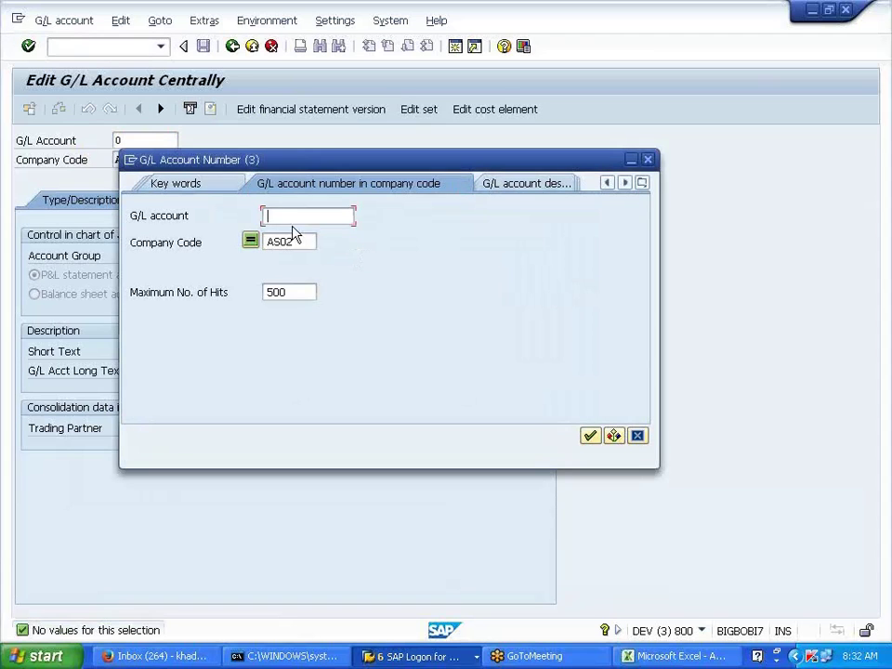
pyautogui.click(305, 242)
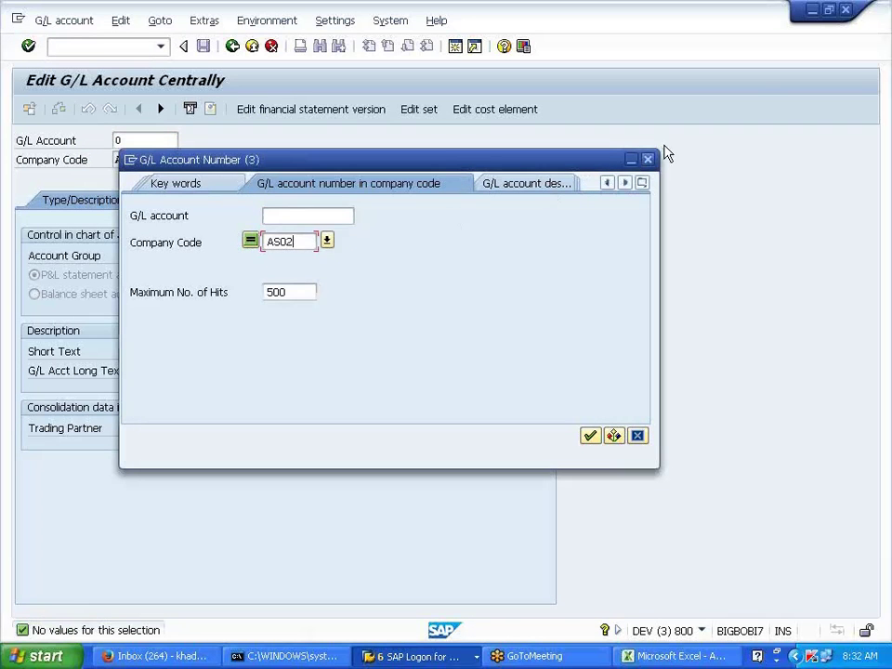
pyautogui.press('Escape')
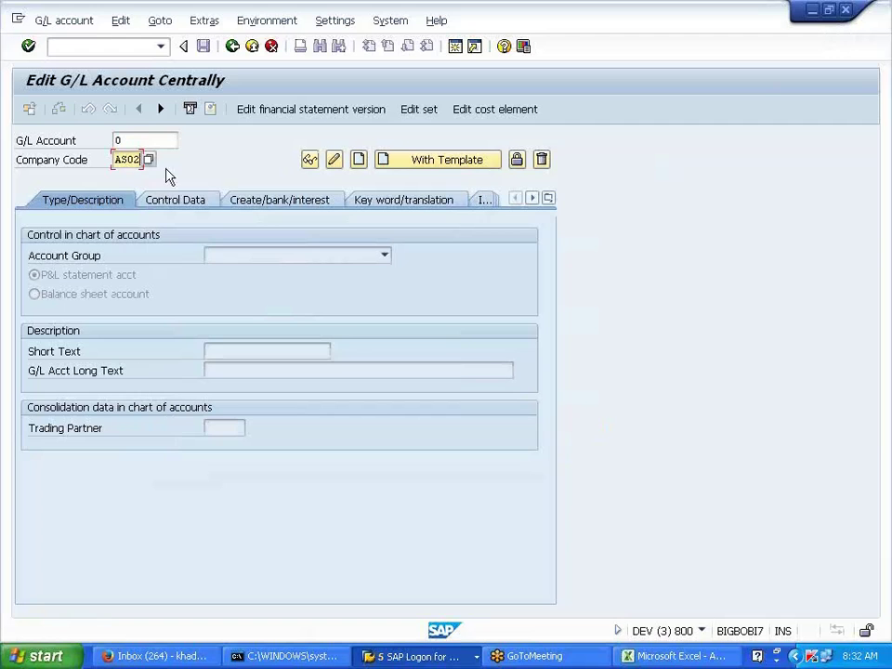
# Set the company code for the G/L account to A102 and acknowledge the message.
pyautogui.press('BackSpace')
pyautogui.press('BackSpace')
pyautogui.press('BackSpace')
pyautogui.write('102')
pyautogui.press('Return')
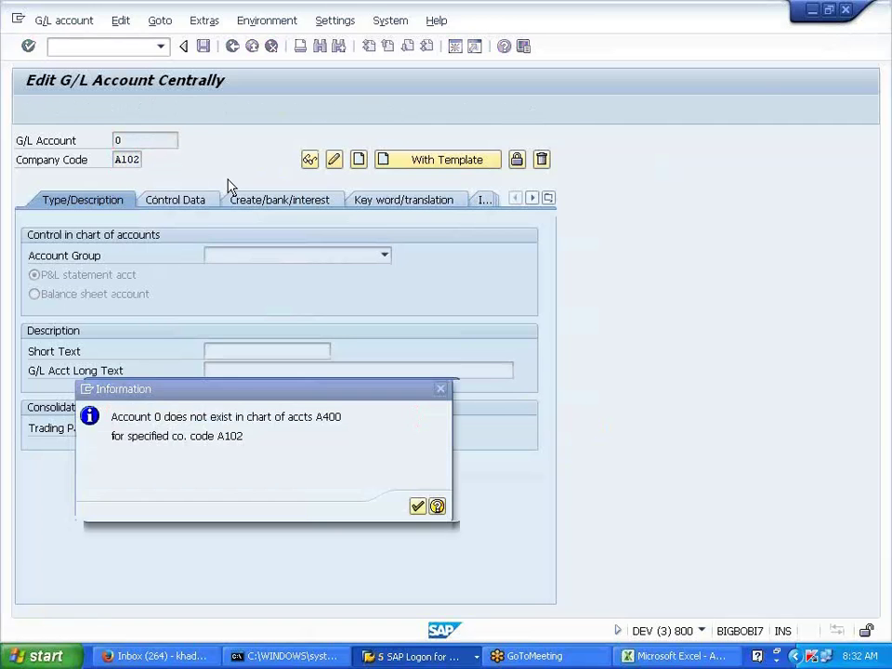
pyautogui.press('Return')
# Look up the G/L accounts existing in company code A102 and sort the list by company code.
pyautogui.click(185, 140)
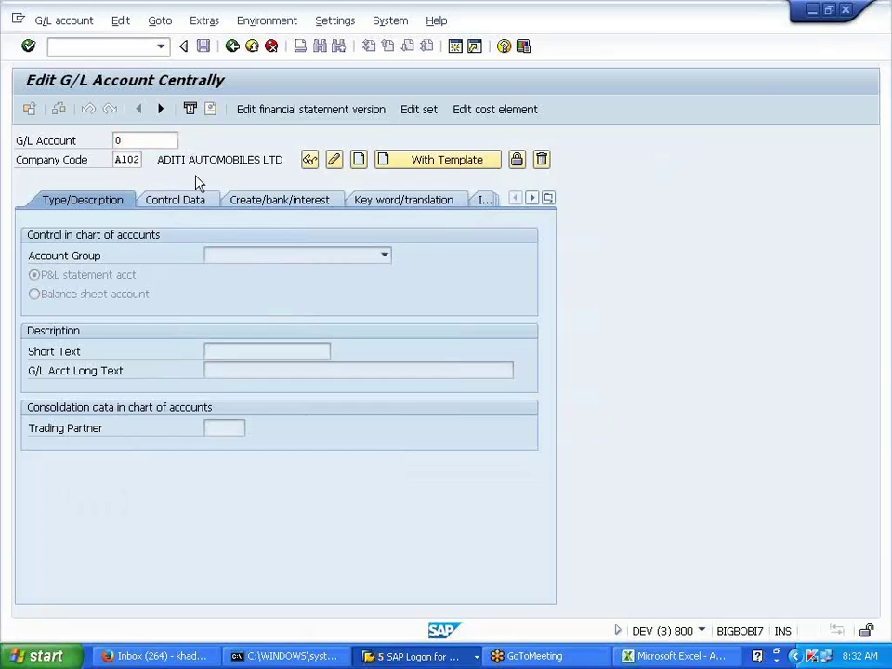
pyautogui.press('Return')
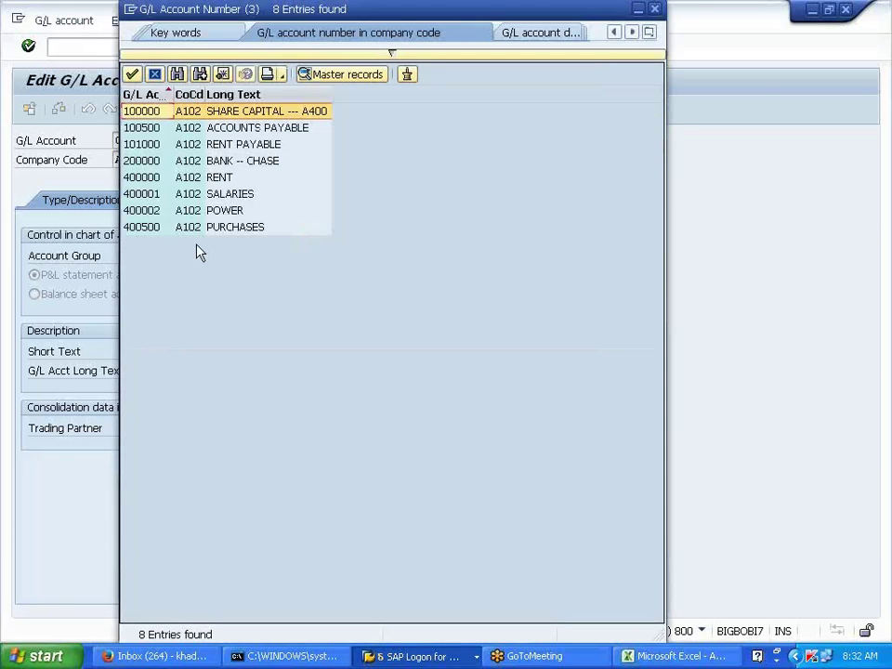
pyautogui.click(184, 95)
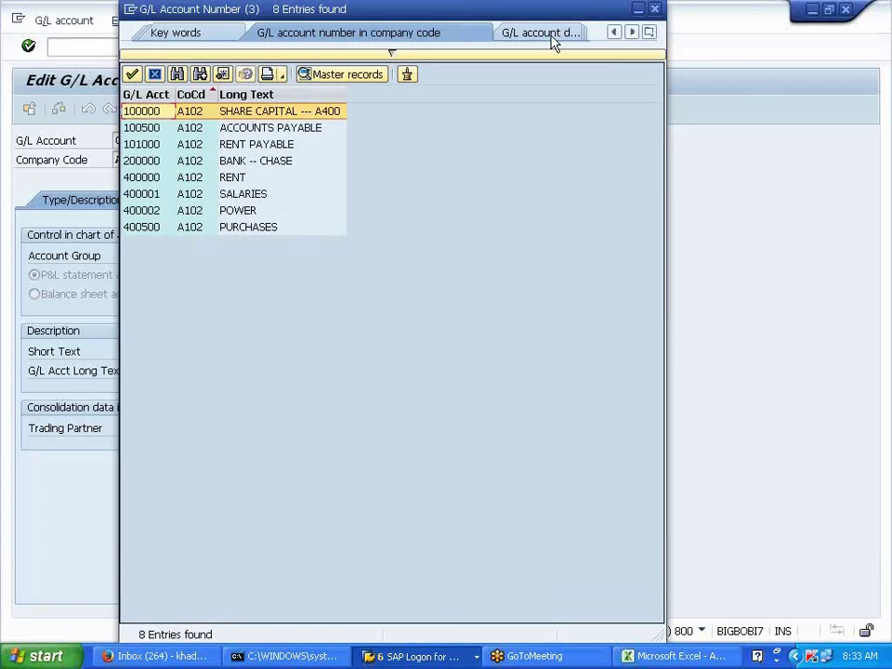
# Close the G/L account list and leave central G/L account editing for the SAP Easy Access screen.
pyautogui.click(654, 10)
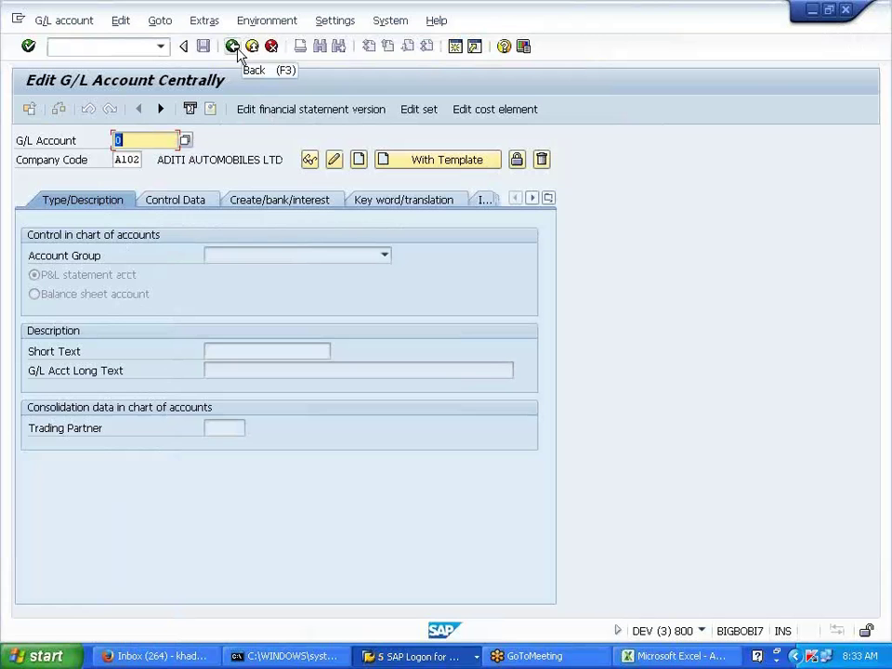
pyautogui.click(236, 48)
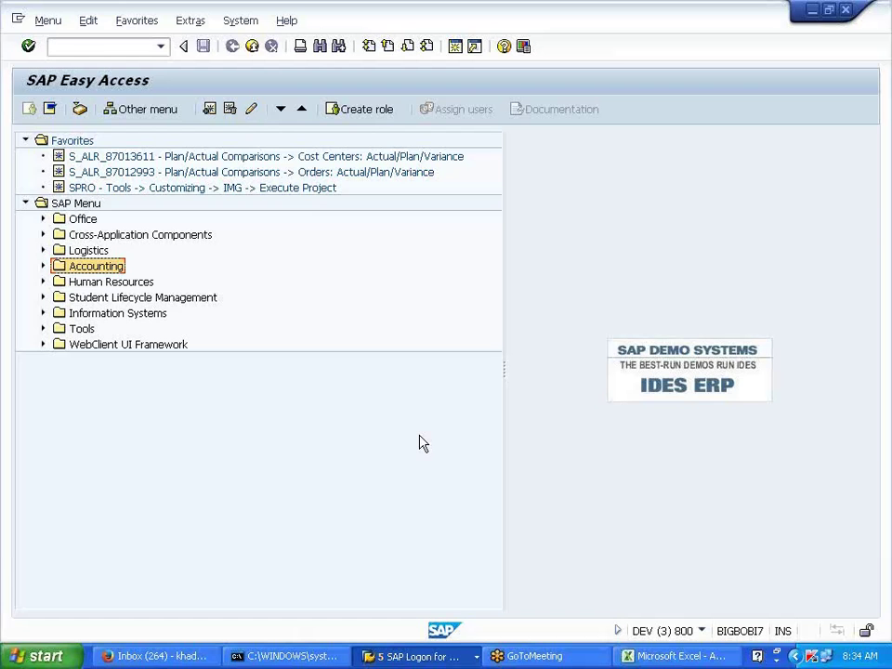
# Switch to the AR AP - A400 workbook in Excel and review the A/P and vendor master notes on Sheet1.
pyautogui.click(677, 656)
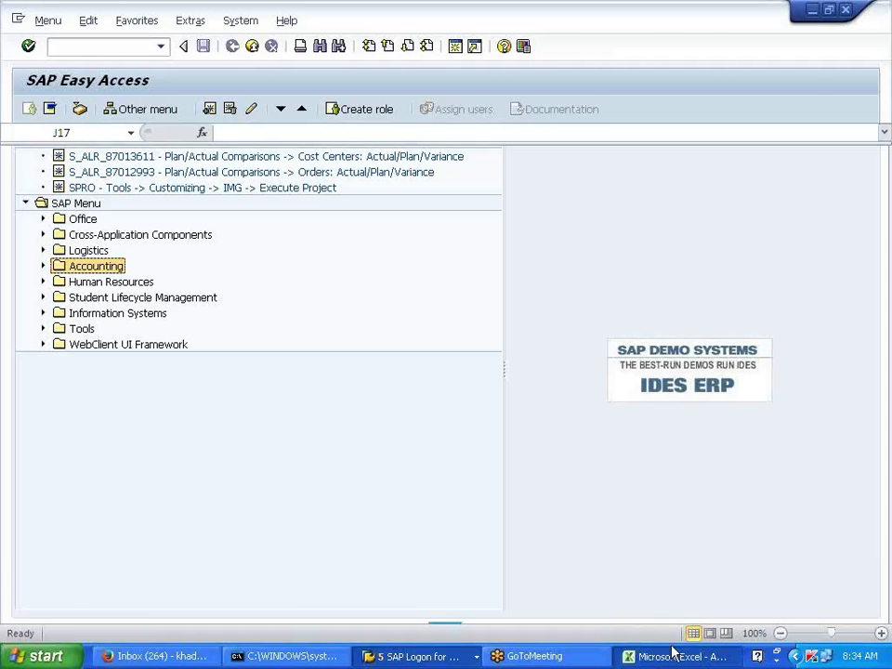
pyautogui.scroll(-4, 490, 530)
pyautogui.scroll(5, 490, 531)
pyautogui.scroll(-10, 490, 530)
pyautogui.scroll(10, 491, 530)
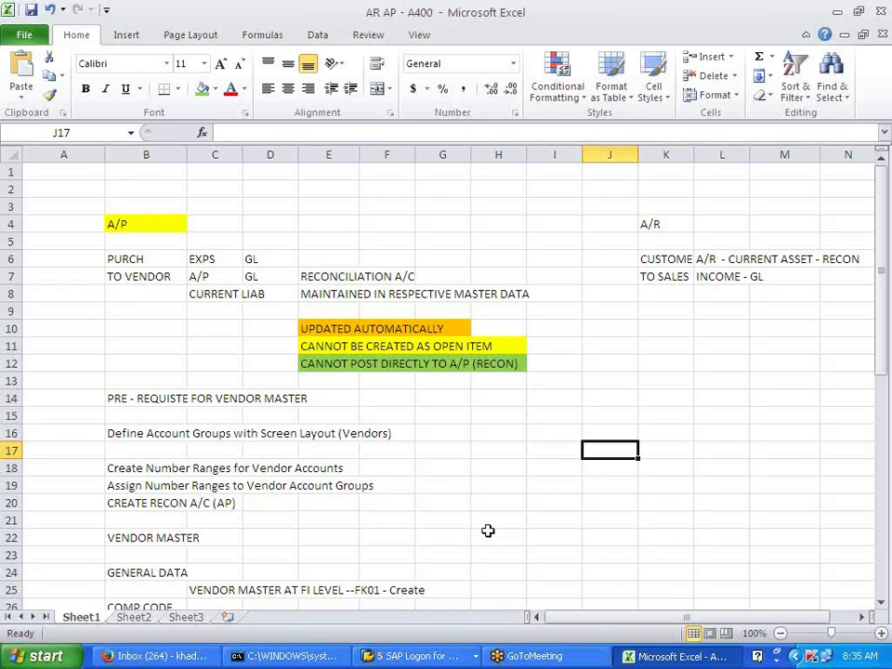
pyautogui.click(488, 530)
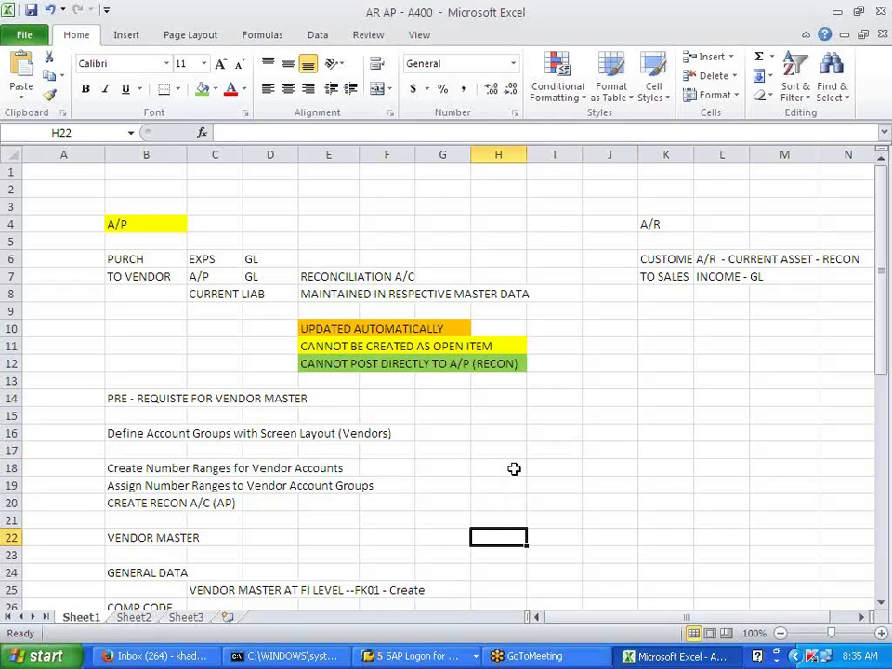
pyautogui.scroll(-1, 514, 469)
pyautogui.scroll(1, 514, 468)
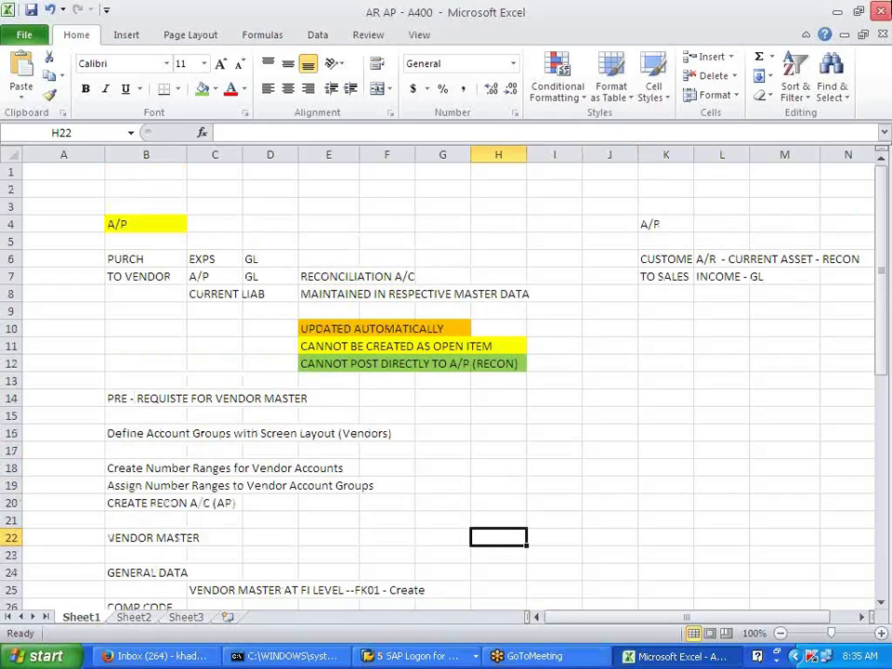